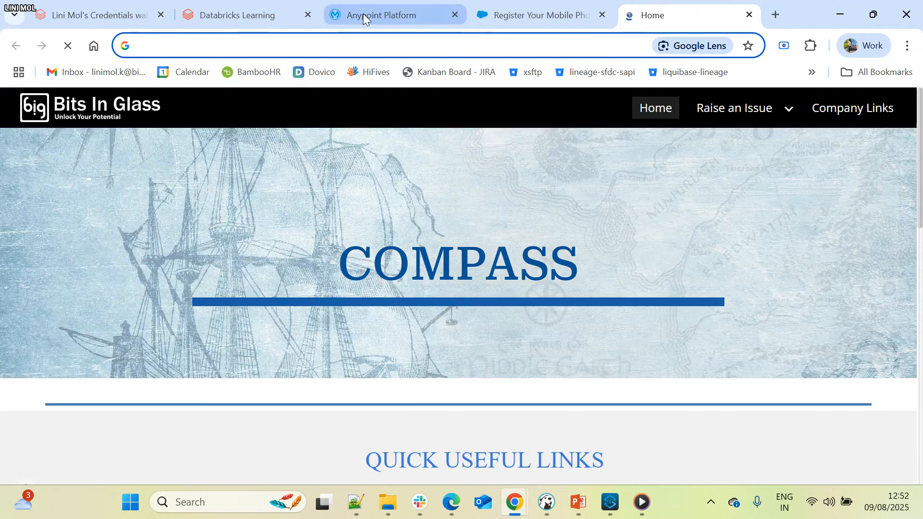
- Open Anypoint Code Builder from the Anypoint Platform home page and review its cloud and desktop options
{"action": "left_click", "coordinate": [392, 17]}
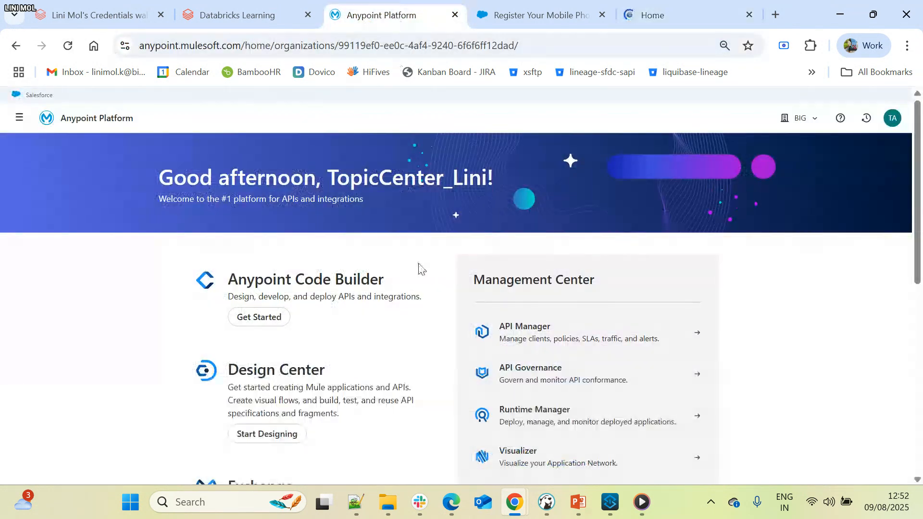
{"action": "left_click", "coordinate": [248, 326]}
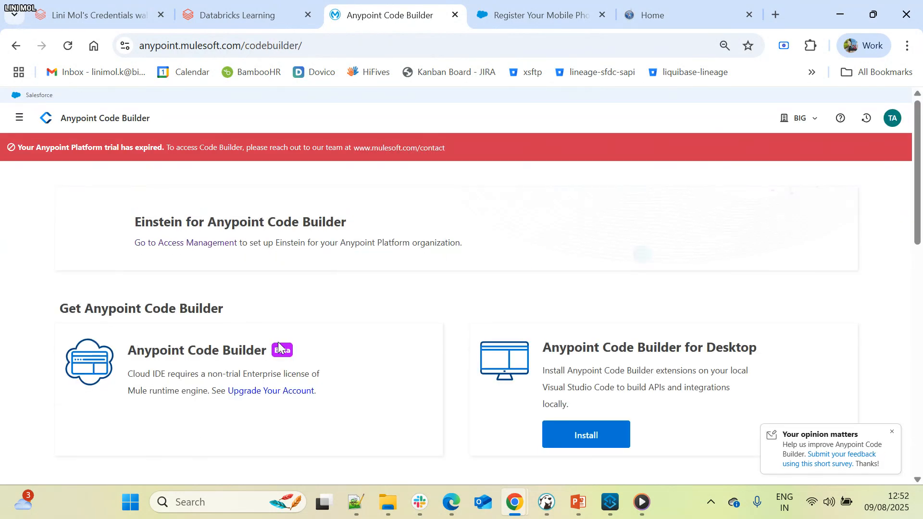
{"action": "scroll", "coordinate": [278, 346], "scroll_direction": "down", "scroll_amount": 3}
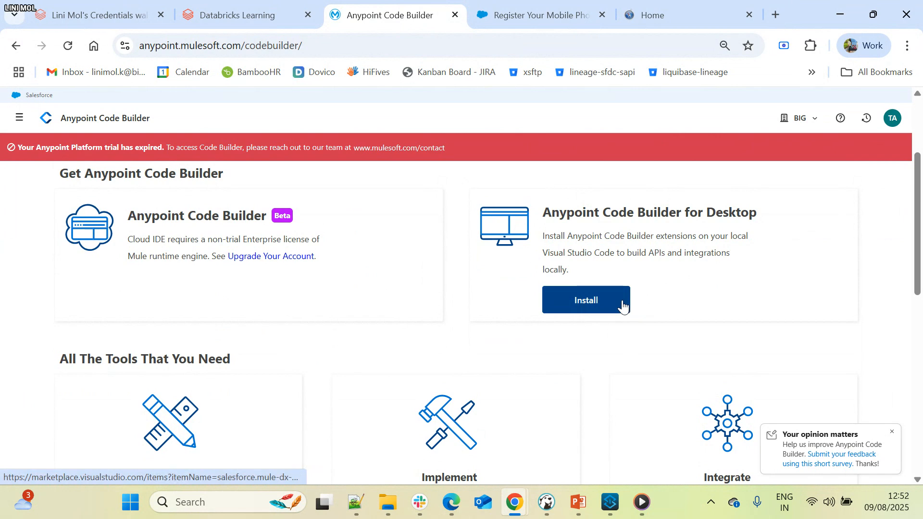
{"action": "key", "text": "alt+Tab"}
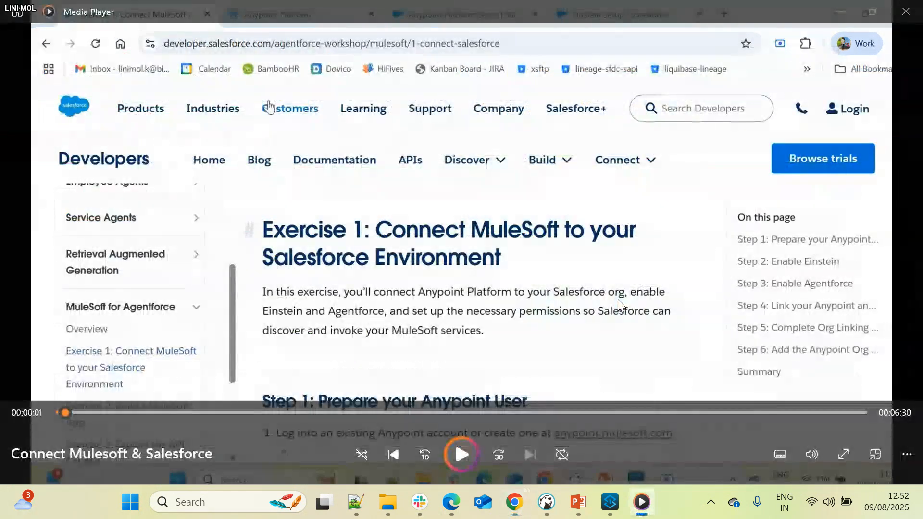
{"action": "key", "text": "alt+Tab"}
- Search the web for "excercise 1 agentforce workshop" and open the result Exercise 1: Get Started with Agentforce
{"action": "left_click", "coordinate": [729, 8]}
{"action": "left_click", "coordinate": [606, 46]}
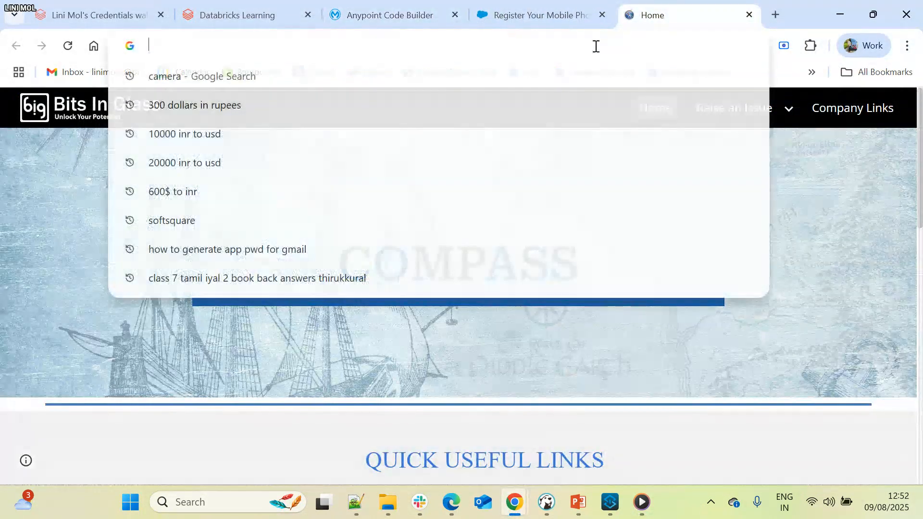
{"action": "type", "text": "e"}
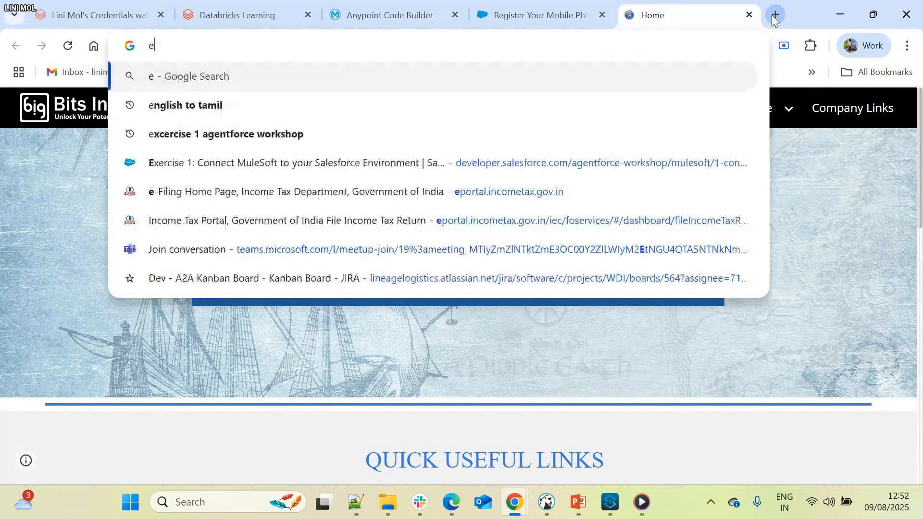
{"action": "type", "text": "xcer"}
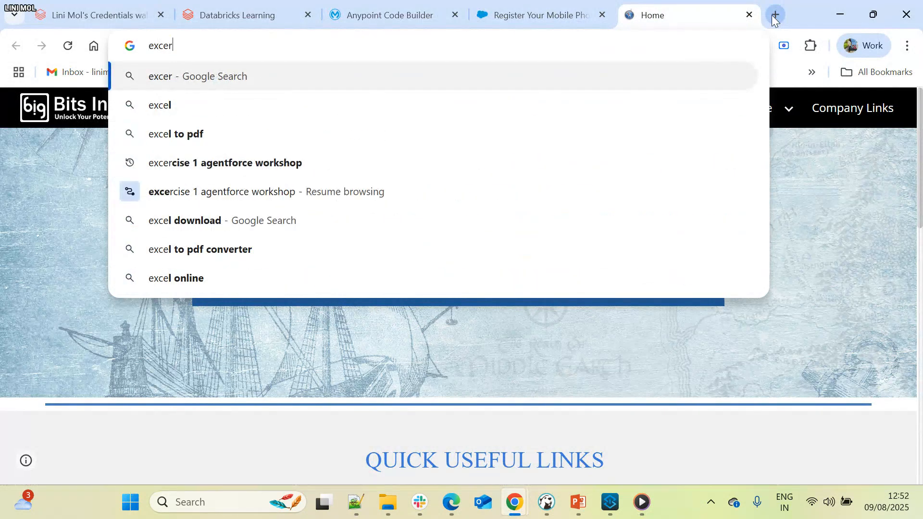
{"action": "type", "text": "cis"}
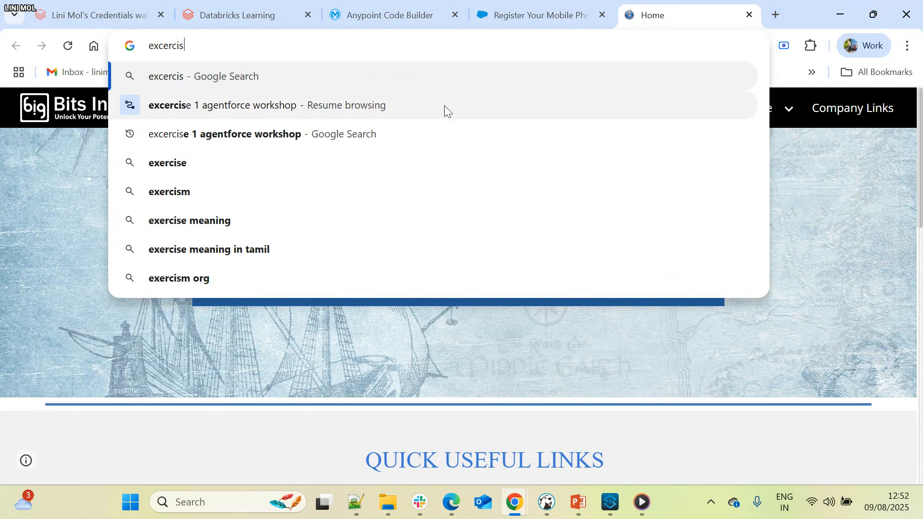
{"action": "left_click", "coordinate": [418, 135]}
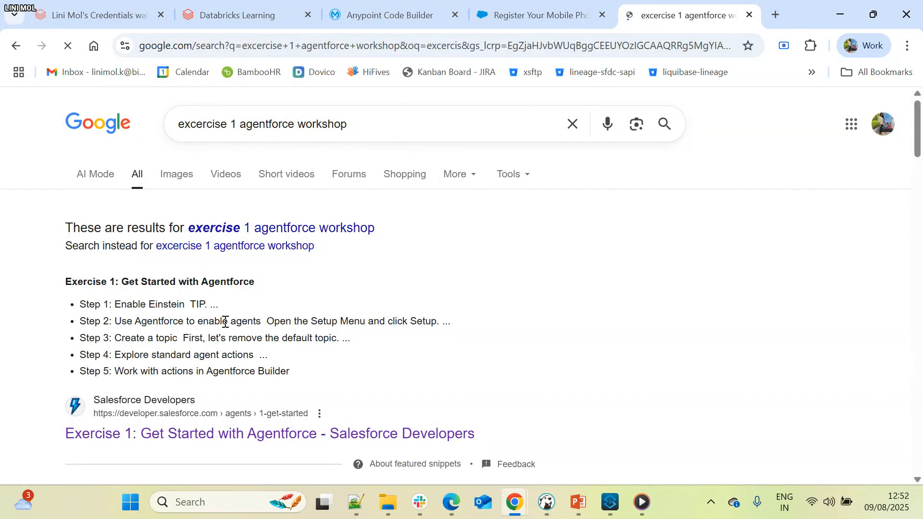
{"action": "scroll", "coordinate": [223, 356], "scroll_direction": "down", "scroll_amount": 1}
{"action": "left_click", "coordinate": [221, 364]}
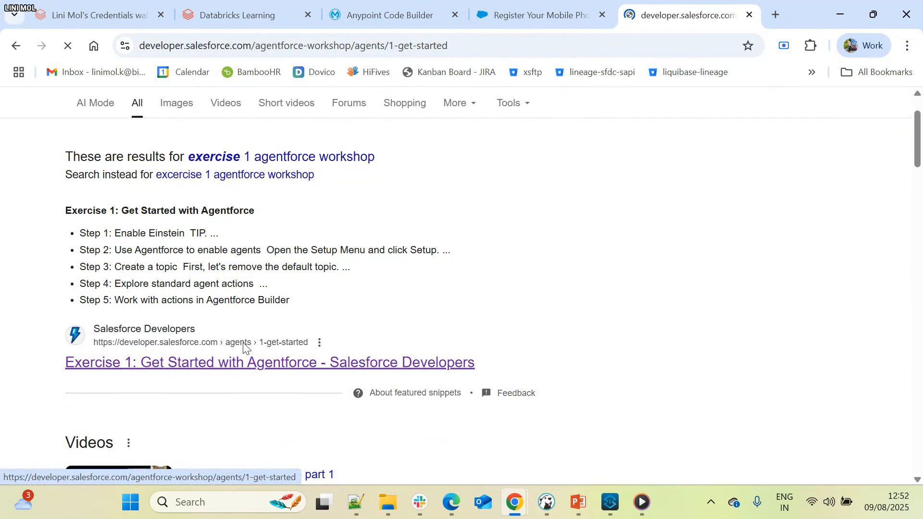
- Copy the workshop page's address and send it in the MuleSoft for Agentforce meetup chat in Edge
{"action": "scroll", "coordinate": [110, 313], "scroll_direction": "down", "scroll_amount": 5}
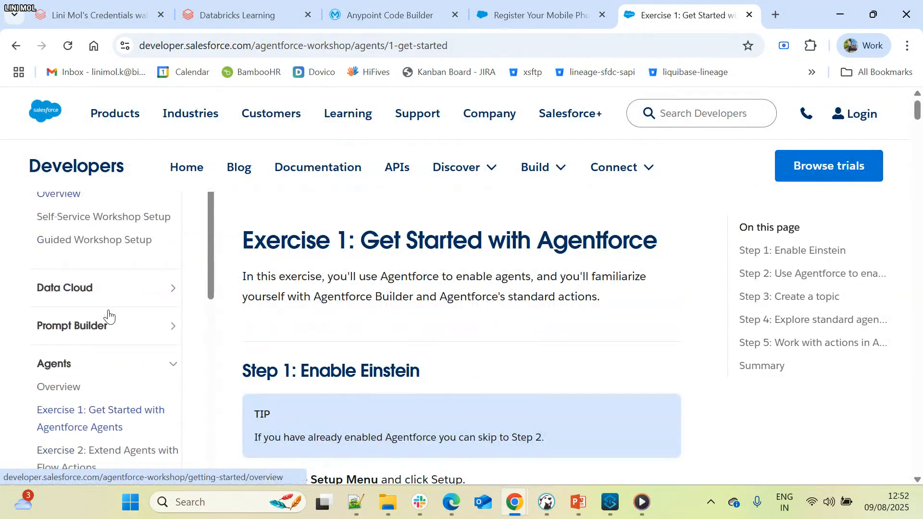
{"action": "left_click", "coordinate": [485, 43]}
{"action": "key", "text": "ctrl+a"}
{"action": "key", "text": "ctrl+c"}
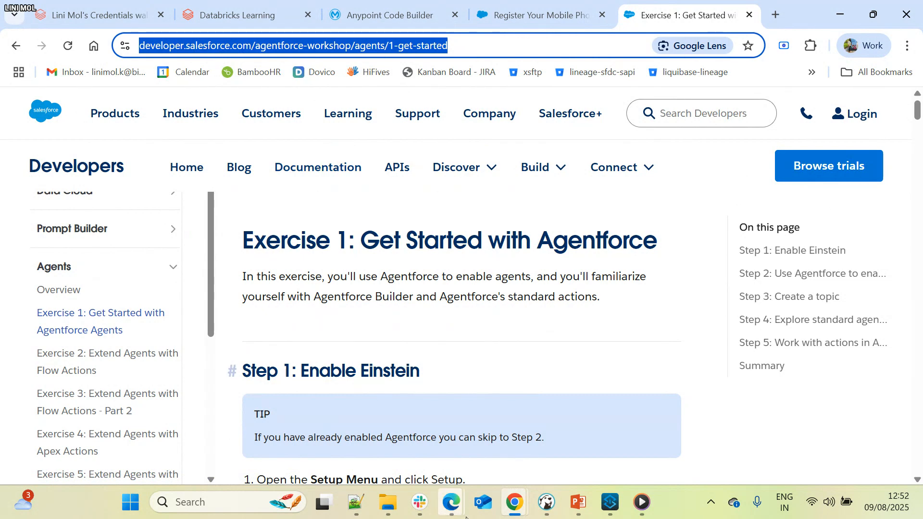
{"action": "left_click", "coordinate": [452, 502]}
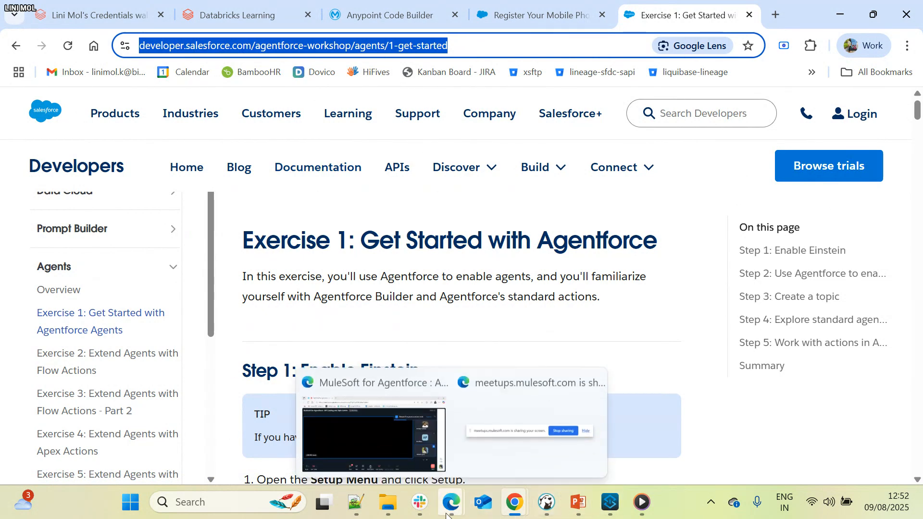
{"action": "left_click", "coordinate": [397, 442]}
{"action": "left_click", "coordinate": [307, 447]}
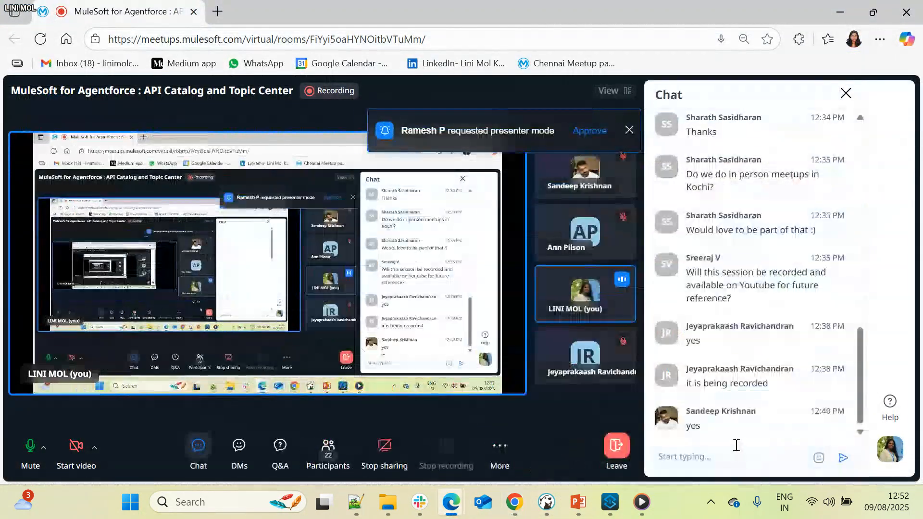
{"action": "left_click", "coordinate": [698, 460]}
{"action": "key", "text": "ctrl+v"}
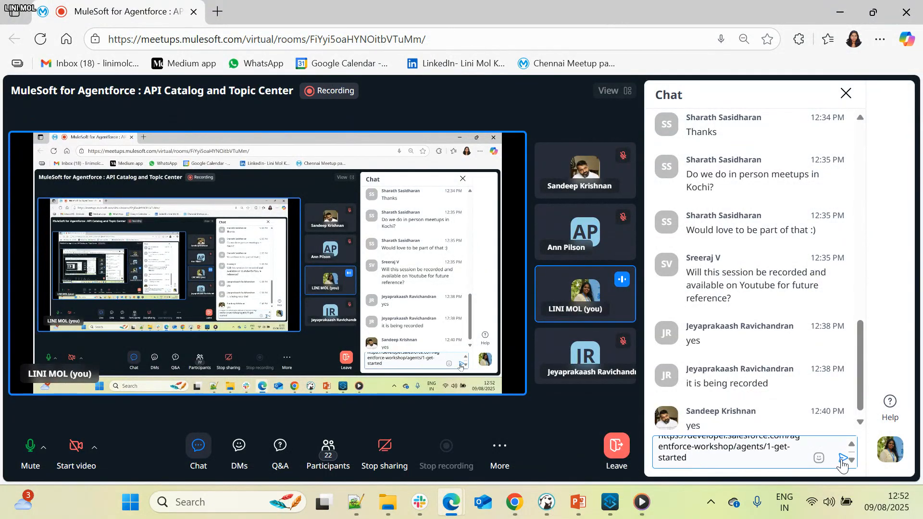
{"action": "left_click", "coordinate": [841, 459]}
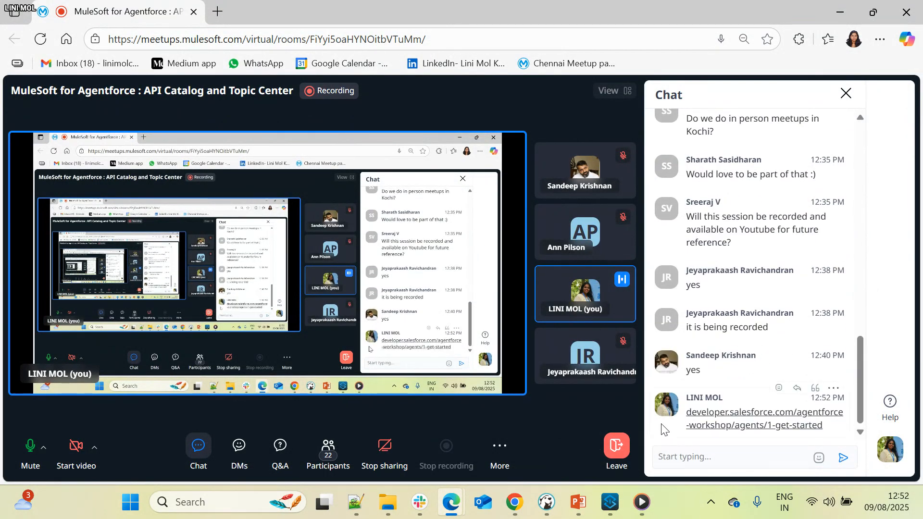
- Return to the workshop page in Chrome, expand the MuleSoft for Agentforce section and review its list of exercises
{"action": "key", "text": "alt+Tab"}
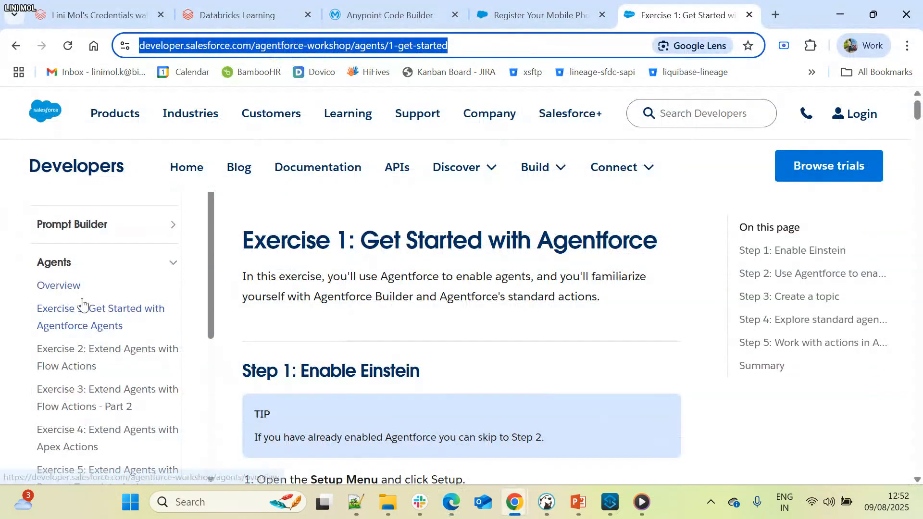
{"action": "scroll", "coordinate": [84, 306], "scroll_direction": "down", "scroll_amount": 5}
{"action": "scroll", "coordinate": [84, 306], "scroll_direction": "up", "scroll_amount": 1}
{"action": "scroll", "coordinate": [85, 306], "scroll_direction": "down", "scroll_amount": 1}
{"action": "left_click", "coordinate": [110, 330]}
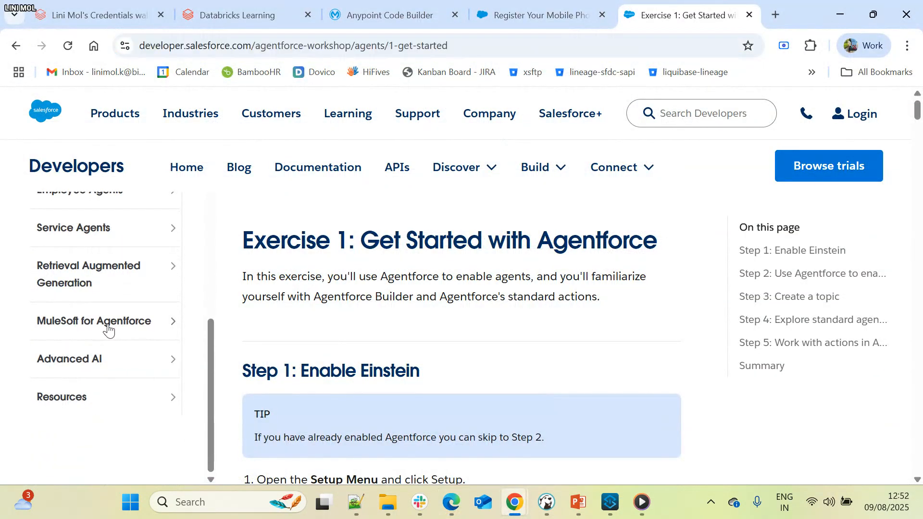
{"action": "scroll", "coordinate": [92, 331], "scroll_direction": "down", "scroll_amount": 1}
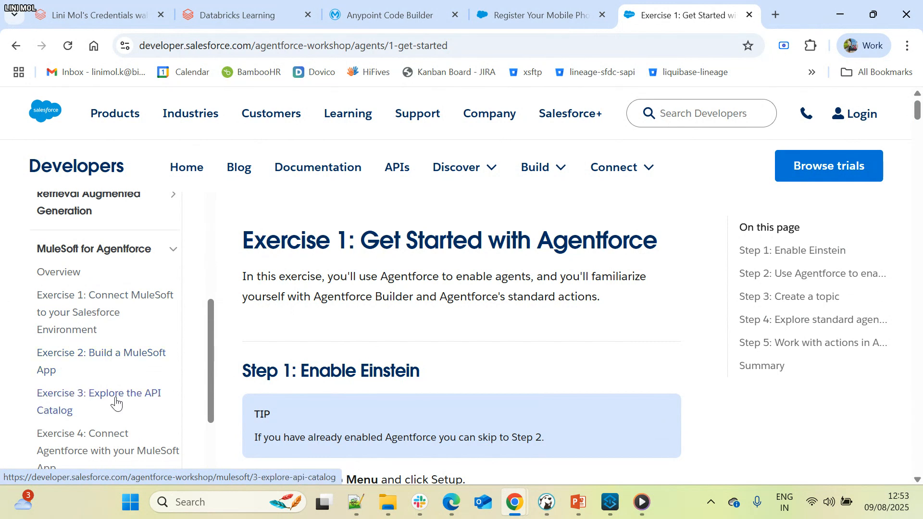
{"action": "scroll", "coordinate": [116, 403], "scroll_direction": "down", "scroll_amount": 1}
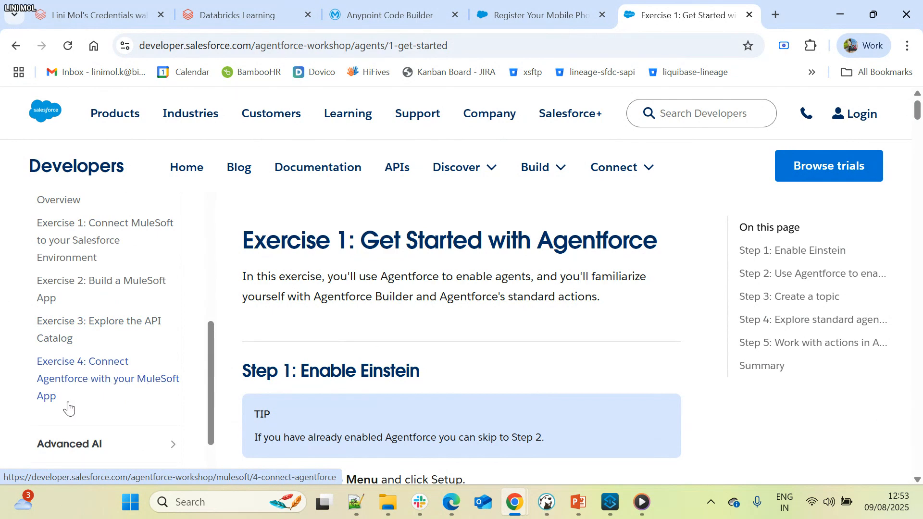
{"action": "scroll", "coordinate": [345, 340], "scroll_direction": "down", "scroll_amount": 2}
{"action": "scroll", "coordinate": [344, 340], "scroll_direction": "up", "scroll_amount": 2}
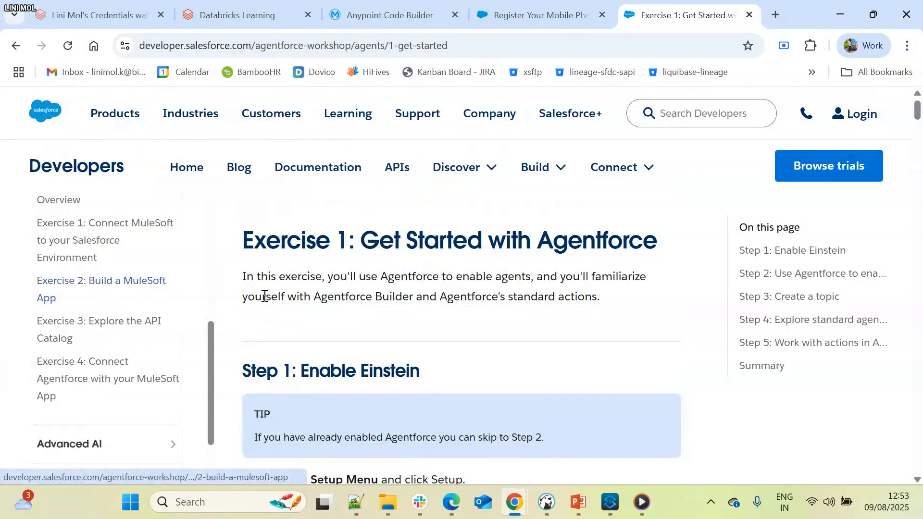
{"action": "scroll", "coordinate": [264, 295], "scroll_direction": "down", "scroll_amount": 2}
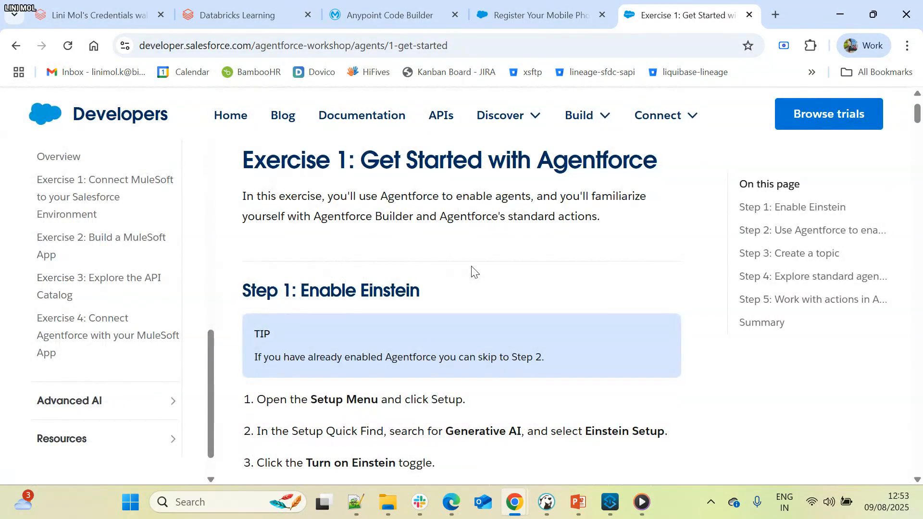
- Switch to Media Player and play the Connect Mulesoft & Salesforce recording
{"action": "key", "text": "alt+Tab"}
{"action": "key", "text": "alt+Tab"}
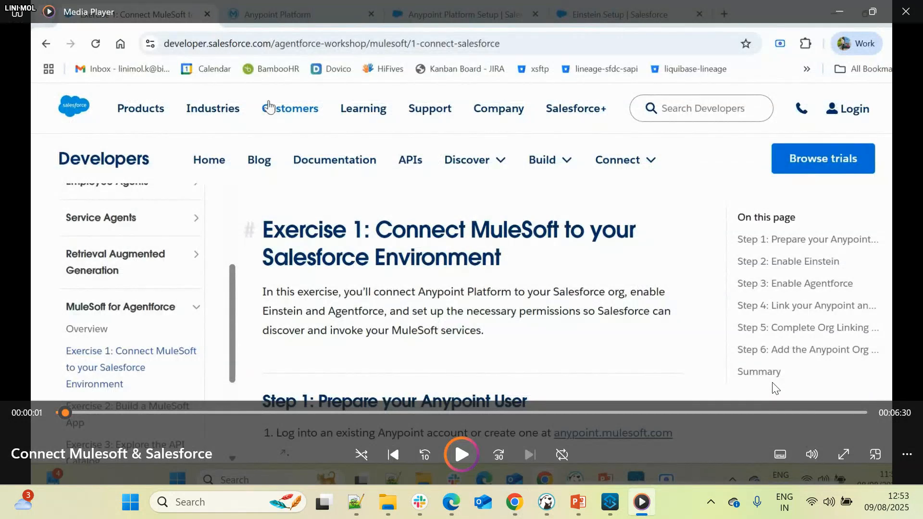
{"action": "left_click", "coordinate": [469, 457]}
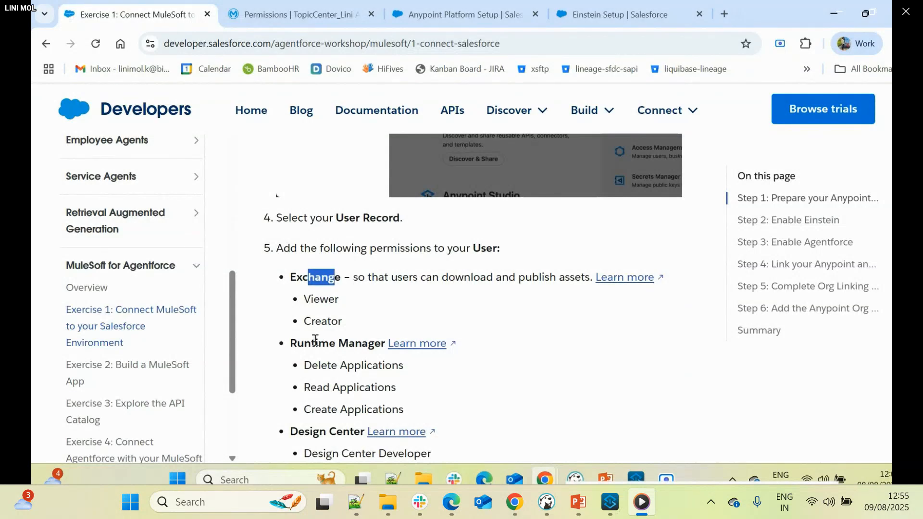
- Review the required Anypoint user permissions and the Step 2: Enable Einstein instructions in Exercise 1
{"action": "left_click_drag", "start_coordinate": [306, 301], "coordinate": [364, 295]}
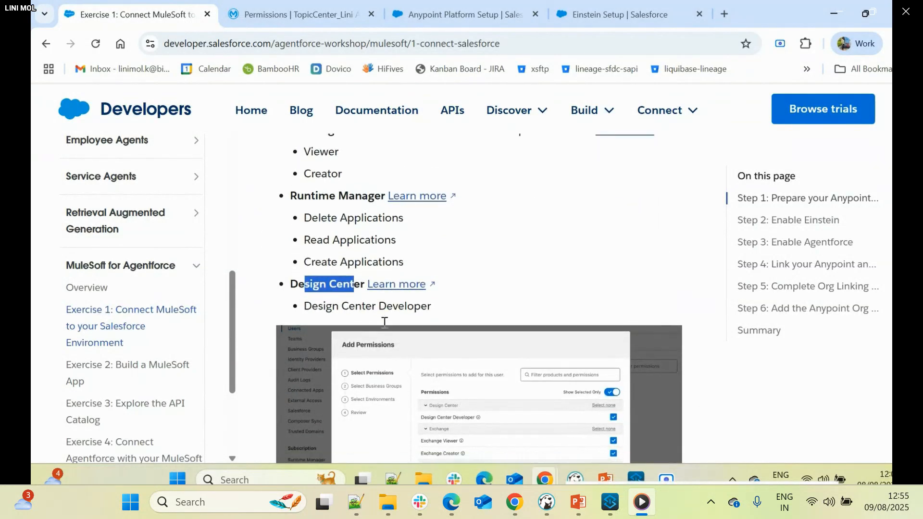
{"action": "scroll", "coordinate": [478, 316], "scroll_direction": "down", "scroll_amount": 5}
{"action": "scroll", "coordinate": [340, 398], "scroll_direction": "down", "scroll_amount": 4}
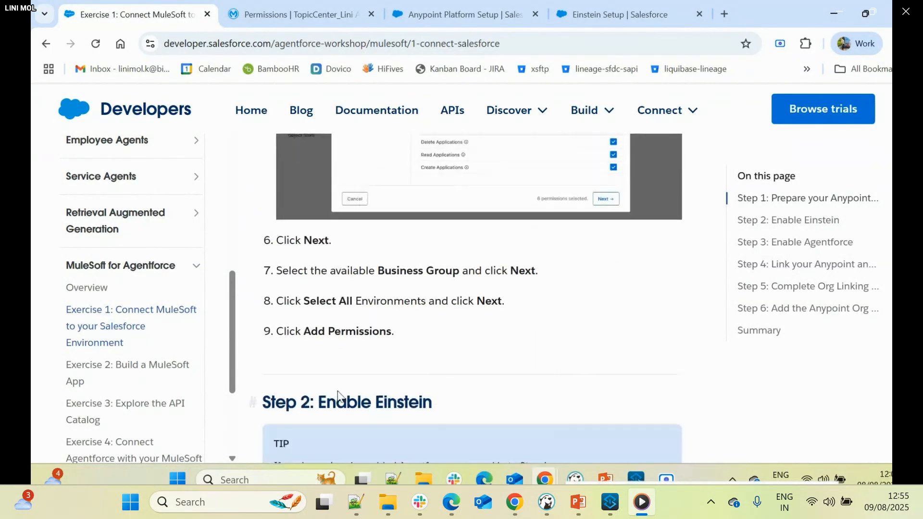
{"action": "left_click_drag", "start_coordinate": [320, 264], "coordinate": [452, 269]}
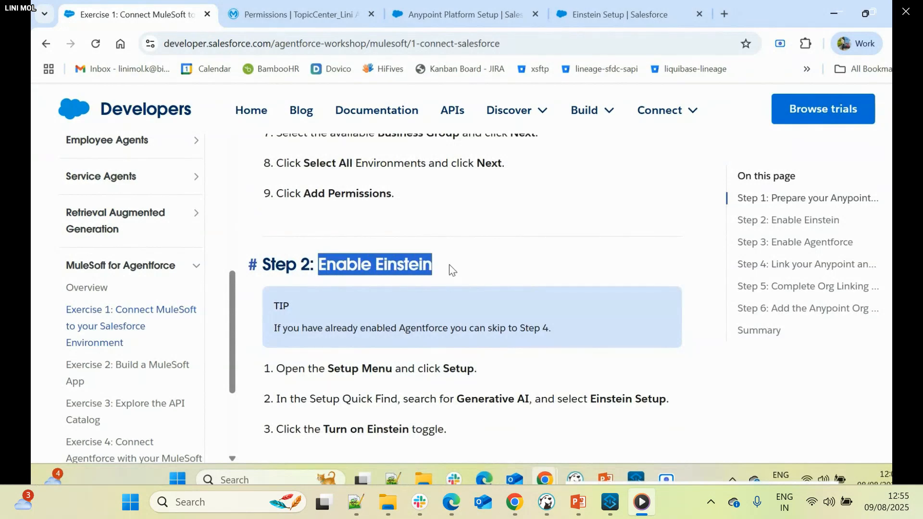
{"action": "scroll", "coordinate": [481, 231], "scroll_direction": "down", "scroll_amount": 1}
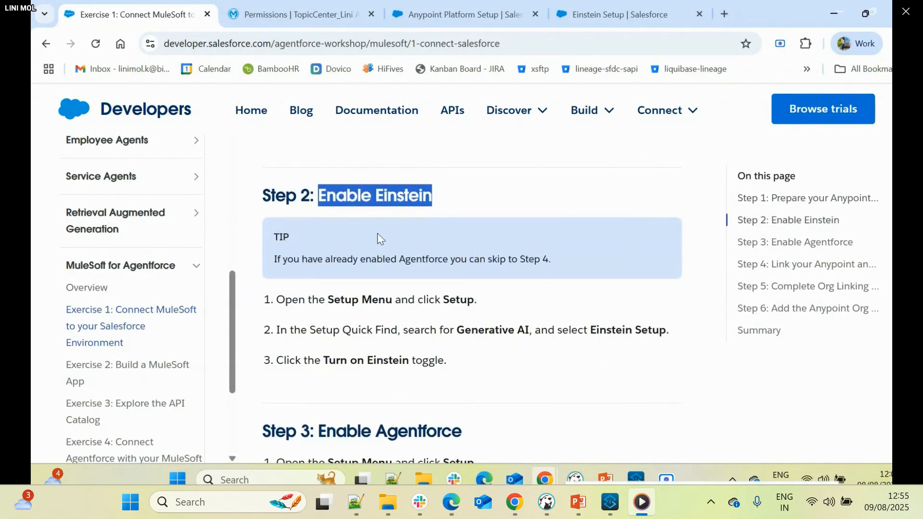
- Open the Salesforce Setup home from the org's MuleSoft Anypoint Platform Setup page
{"action": "left_click", "coordinate": [566, 13]}
{"action": "left_click", "coordinate": [487, 18]}
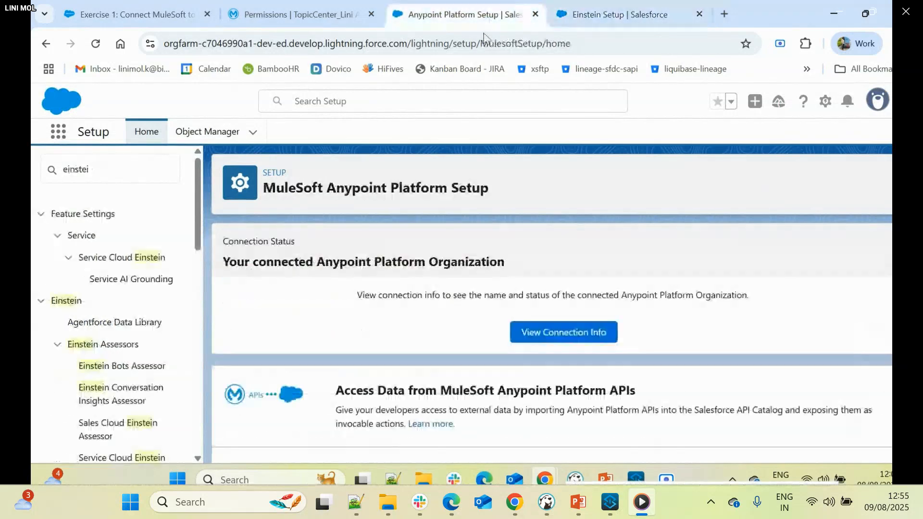
{"action": "left_click", "coordinate": [826, 103]}
{"action": "left_click", "coordinate": [757, 162]}
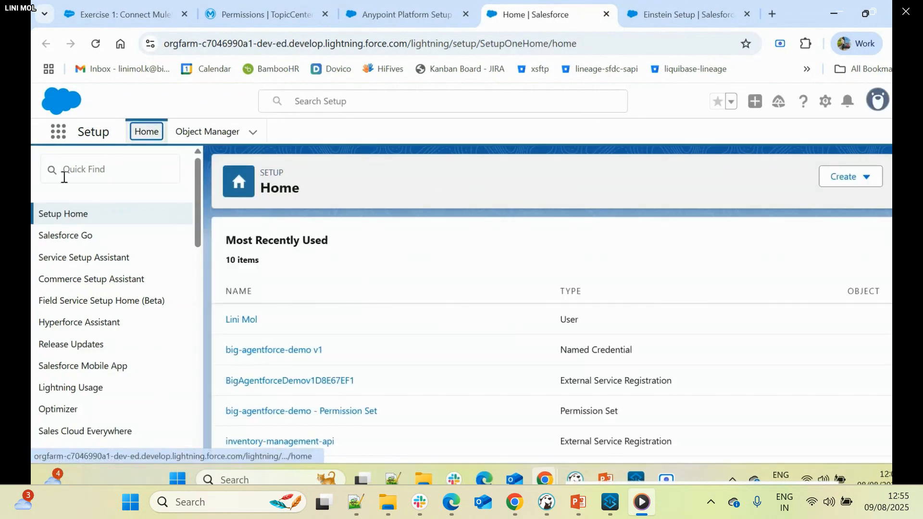
- Find Einstein Setup by searching the setup entries for "einstei" and turn on Einstein
{"action": "left_click", "coordinate": [69, 172]}
{"action": "type", "text": "e"}
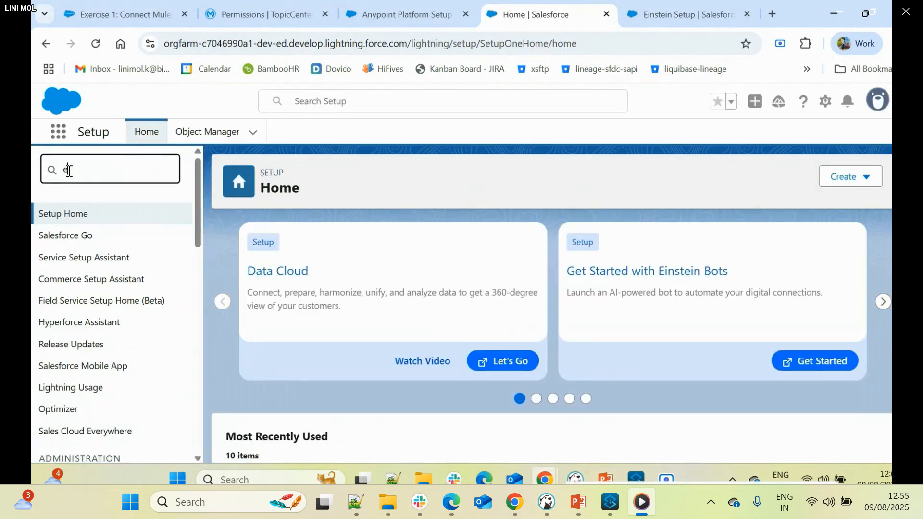
{"action": "type", "text": "inse"}
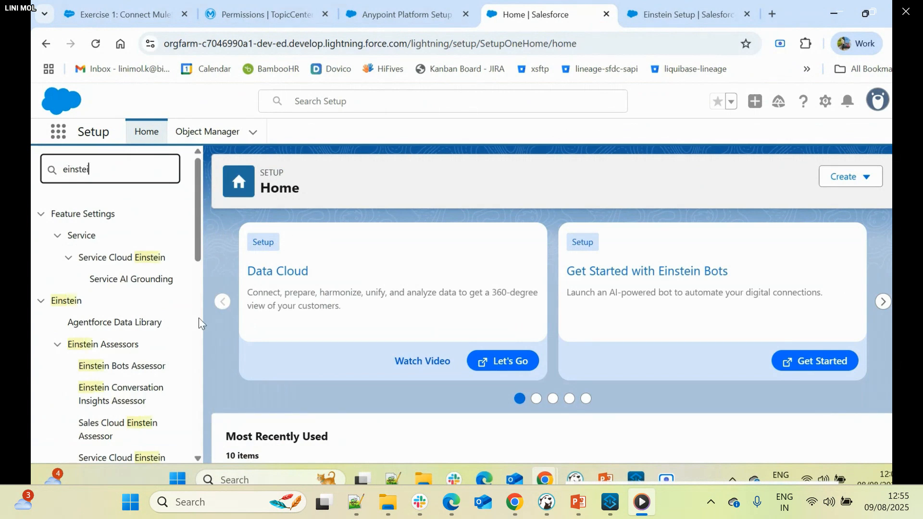
{"action": "scroll", "coordinate": [124, 319], "scroll_direction": "down", "scroll_amount": 3}
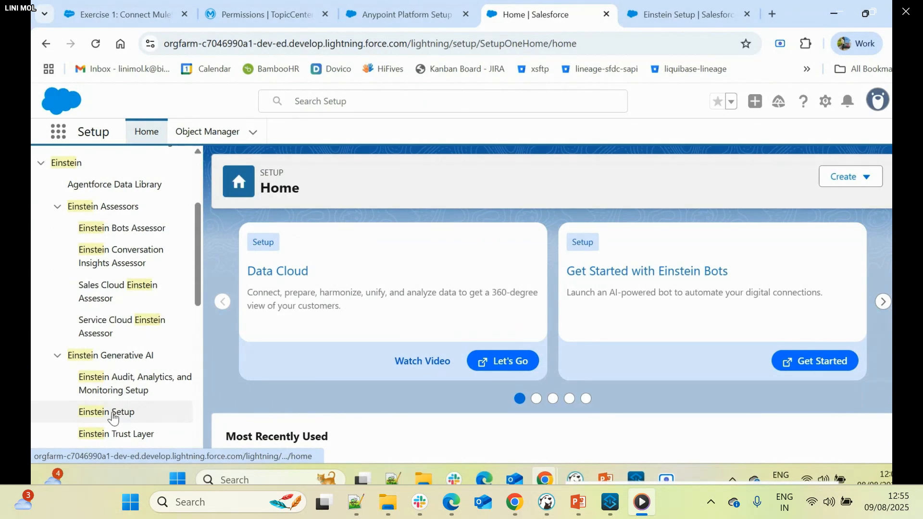
{"action": "left_click", "coordinate": [113, 418]}
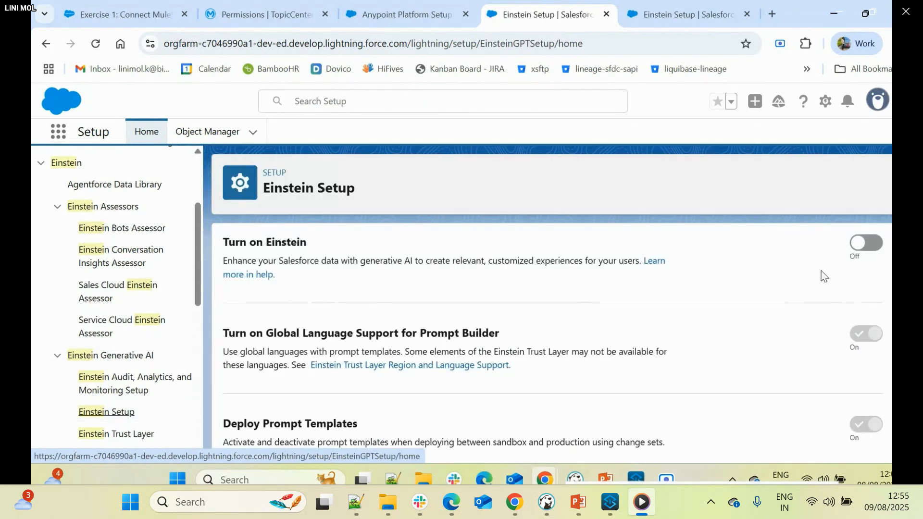
{"action": "left_click", "coordinate": [863, 244]}
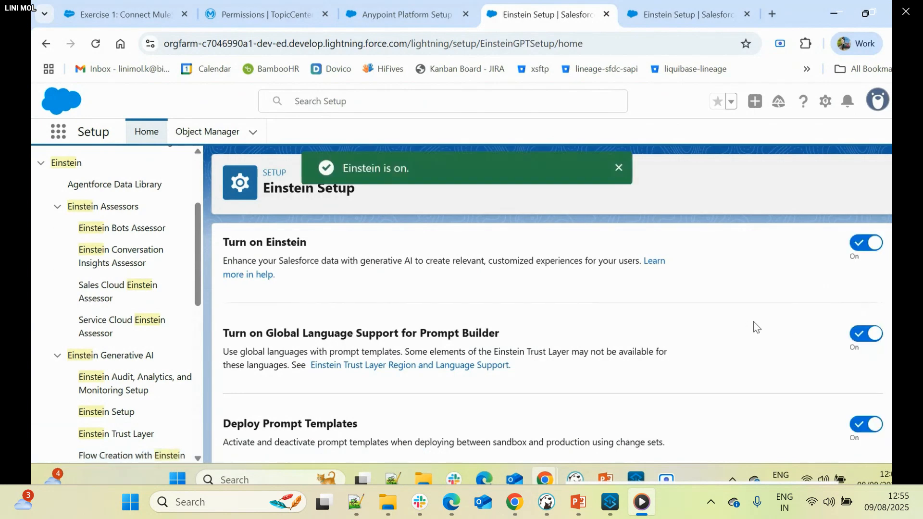
- Reload the Einstein Setup page and search the setup entries for "agentforce"
{"action": "scroll", "coordinate": [754, 322], "scroll_direction": "down", "scroll_amount": 3}
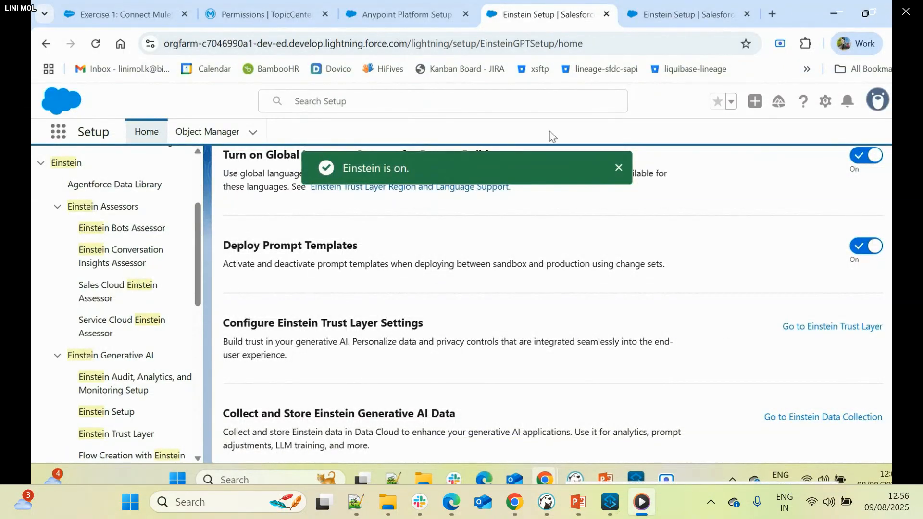
{"action": "left_click", "coordinate": [96, 47]}
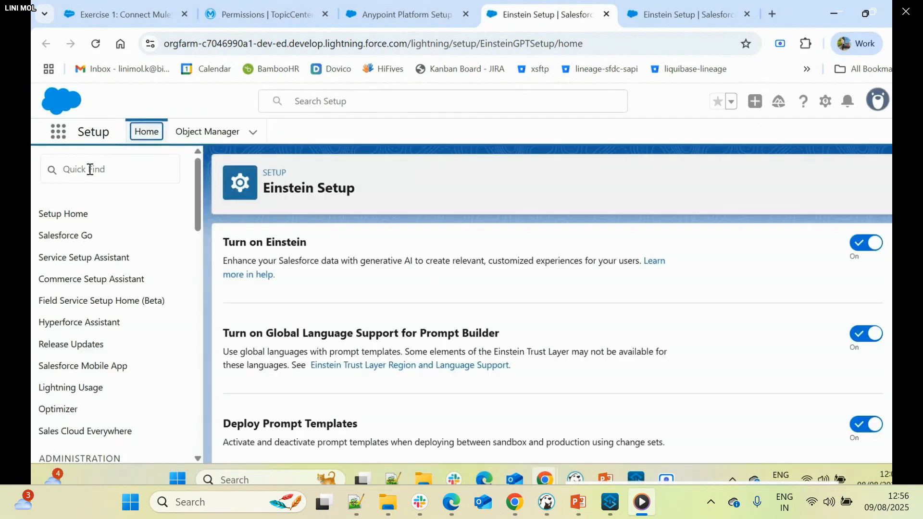
{"action": "left_click", "coordinate": [90, 169]}
{"action": "type", "text": "a"}
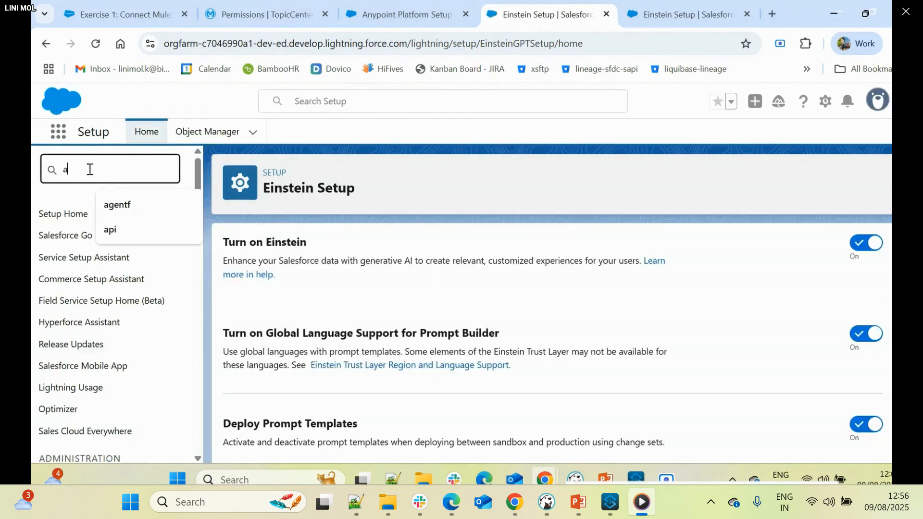
{"action": "type", "text": "gentforce"}
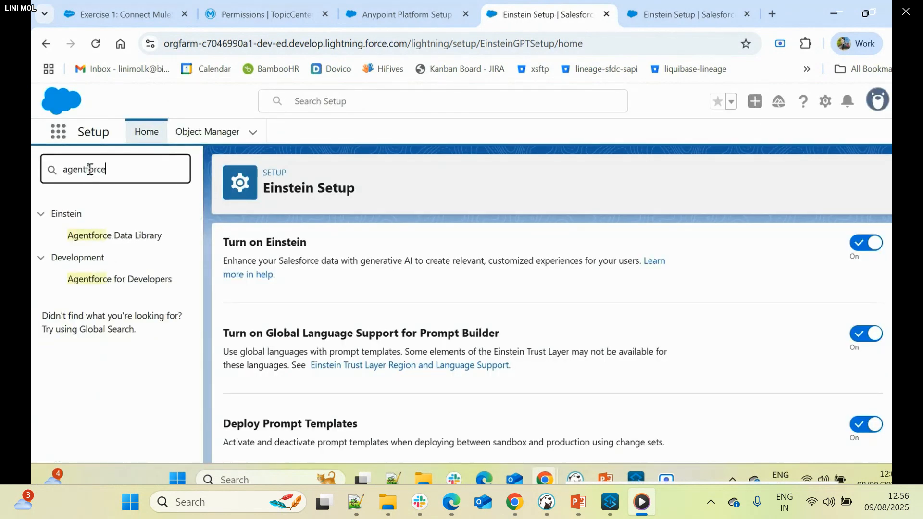
{"action": "left_click_drag", "start_coordinate": [114, 170], "coordinate": [44, 172]}
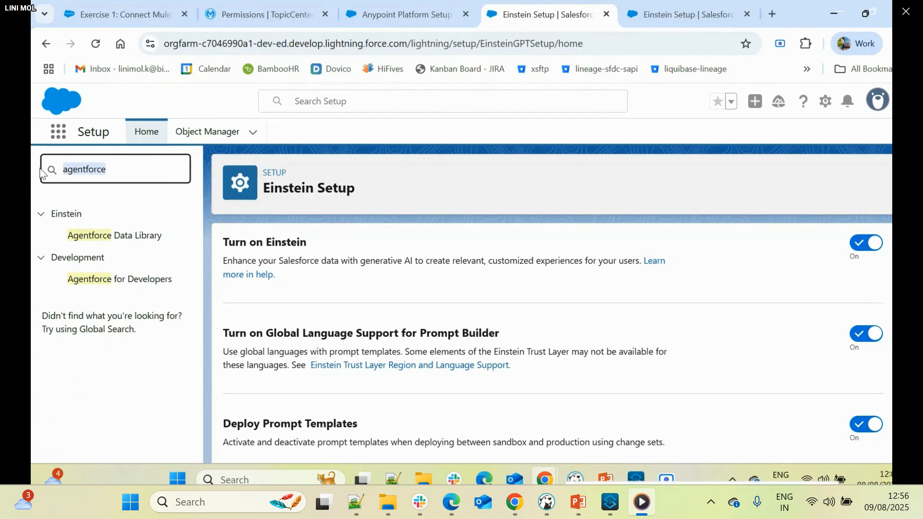
- Reload the setup page again and search the setup entries for "einste", replacing it with "agentfor"
{"action": "left_click", "coordinate": [93, 44]}
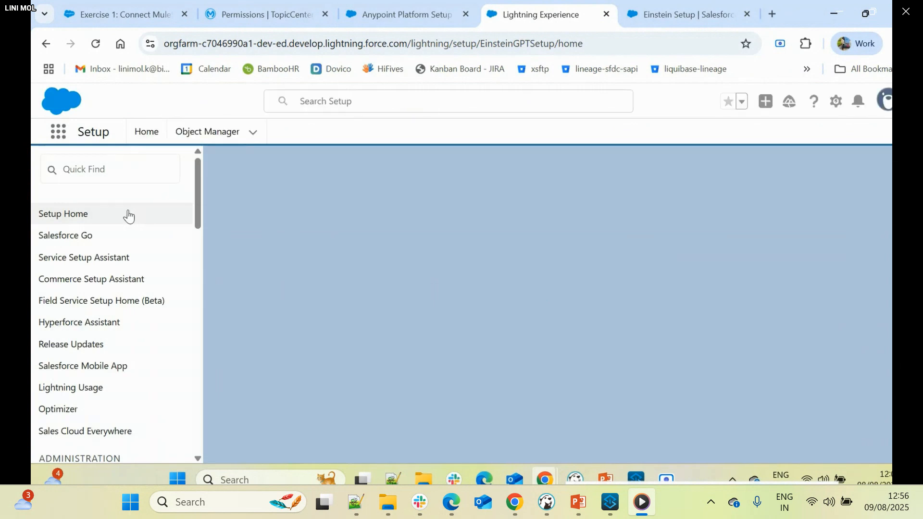
{"action": "left_click", "coordinate": [112, 170]}
{"action": "type", "text": "e"}
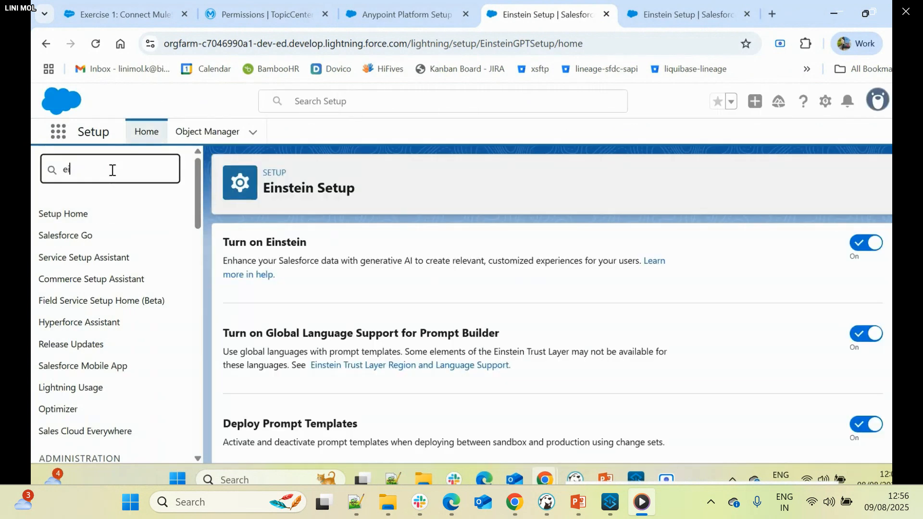
{"action": "type", "text": "inste"}
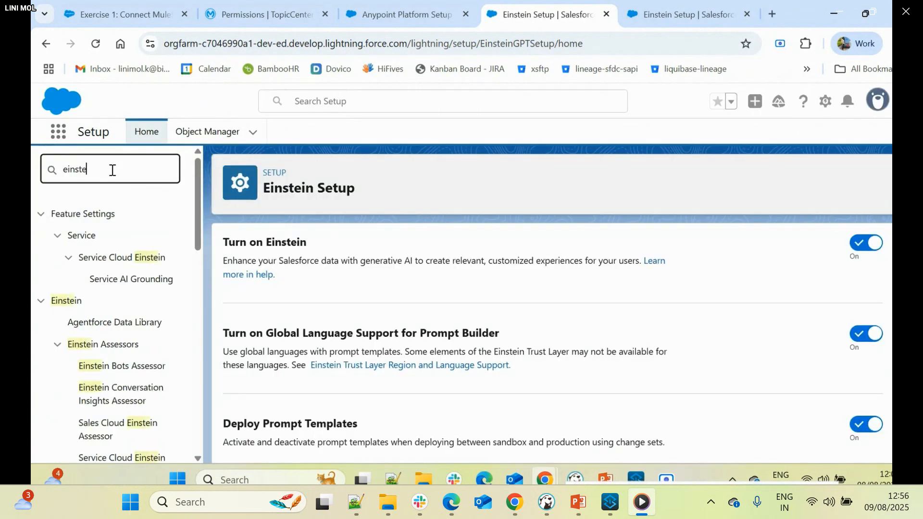
{"action": "left_click_drag", "start_coordinate": [94, 168], "coordinate": [32, 169]}
{"action": "type", "text": "agent"}
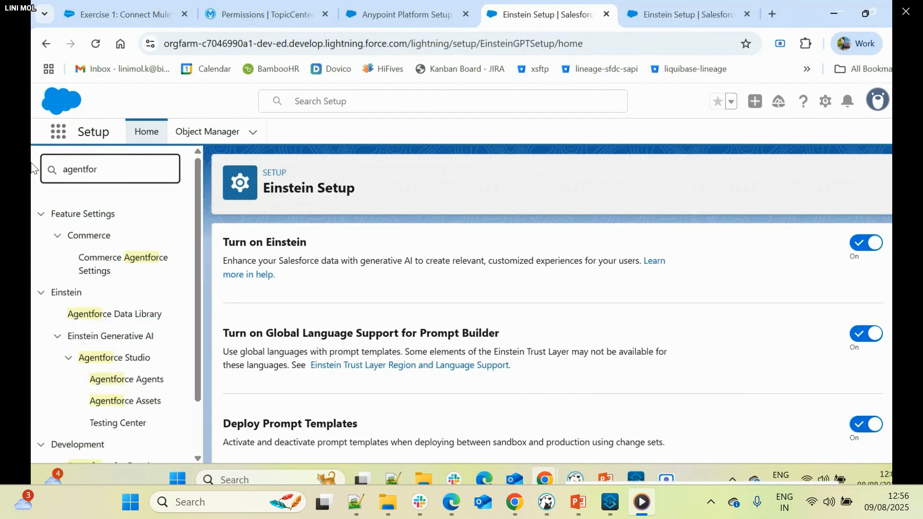
{"action": "key", "text": "alt+Tab"}
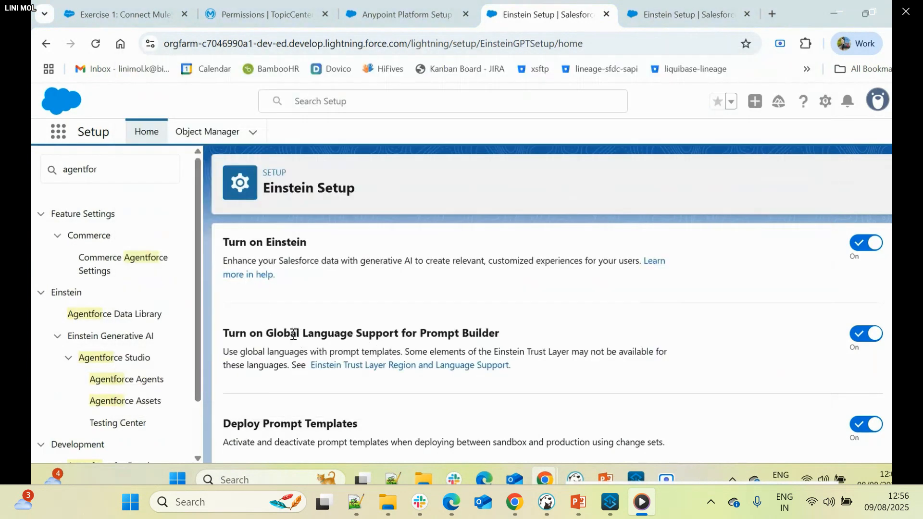
- Review the Step 3: Enable Agentforce instructions on the Exercise 1 workshop page
{"action": "left_click", "coordinate": [261, 5]}
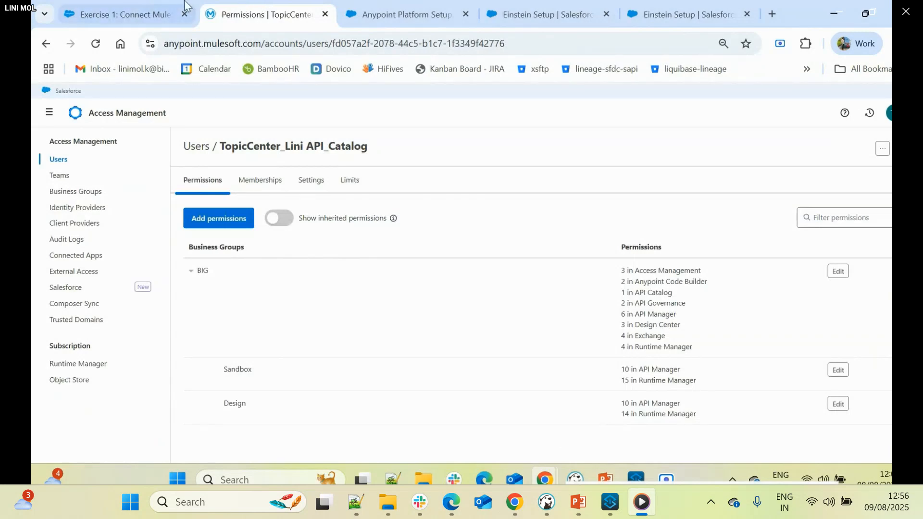
{"action": "left_click", "coordinate": [144, 10]}
{"action": "left_click_drag", "start_coordinate": [345, 300], "coordinate": [557, 330]}
{"action": "left_click", "coordinate": [533, 359]}
{"action": "scroll", "coordinate": [481, 366], "scroll_direction": "down", "scroll_amount": 3}
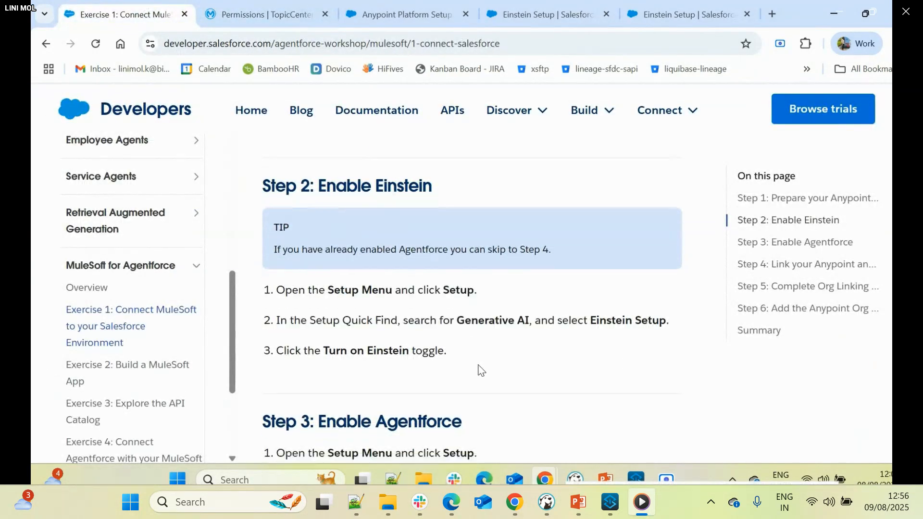
{"action": "left_click_drag", "start_coordinate": [462, 295], "coordinate": [312, 296]}
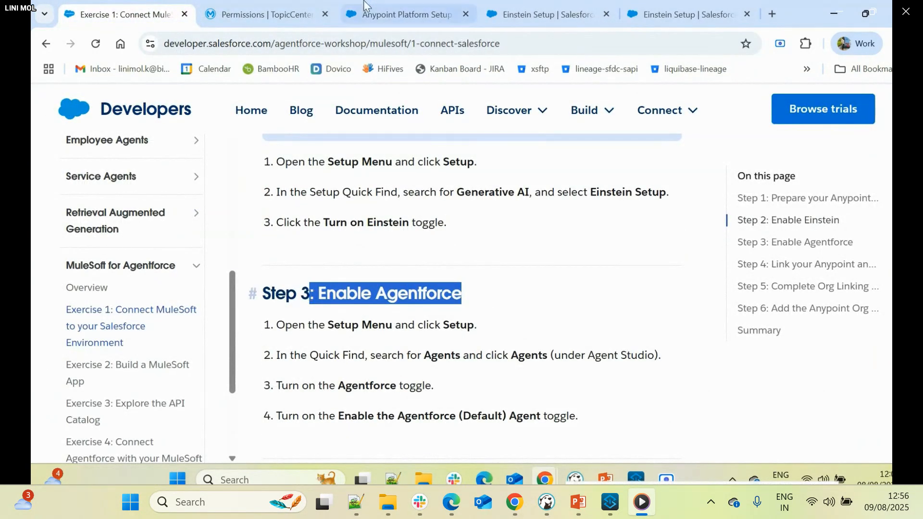
- Complete the setup search as "agentforce", open Agentforce Agents and turn on Agentforce, checking the Agentforce (Default) Agent setting
{"action": "left_click", "coordinate": [404, 14]}
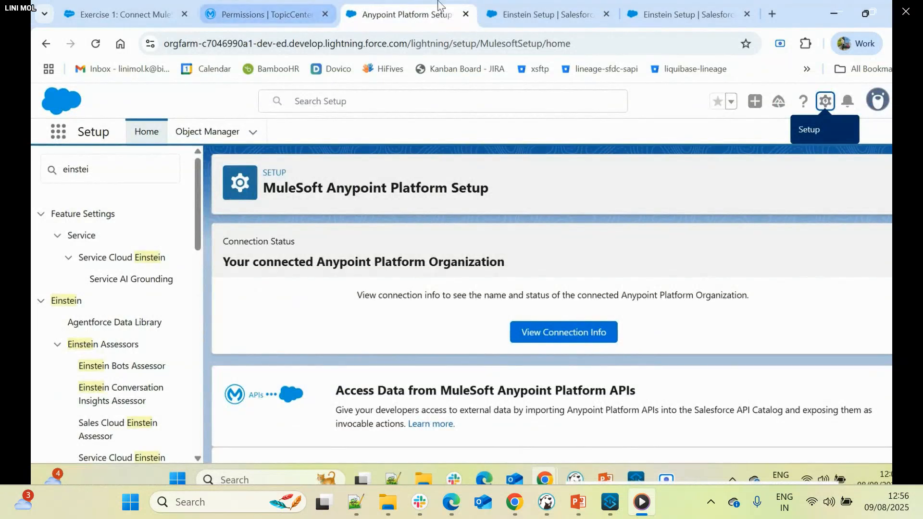
{"action": "left_click", "coordinate": [560, 11]}
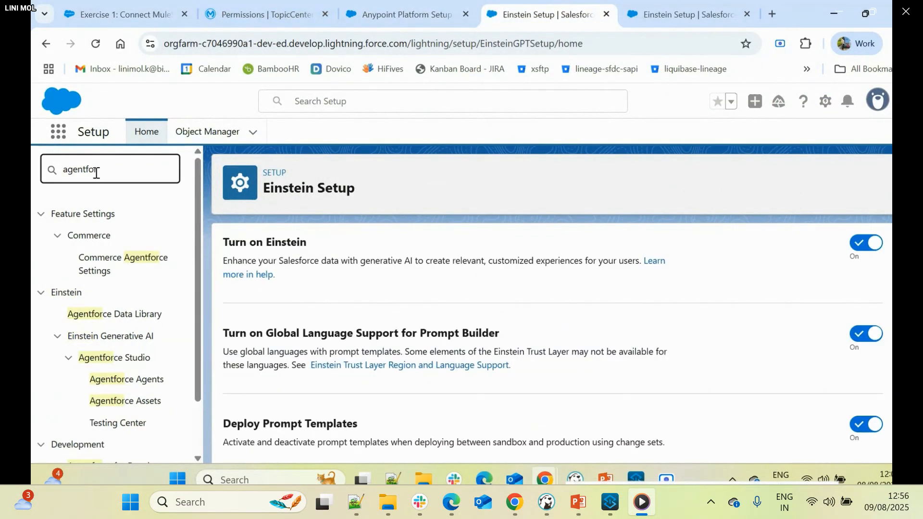
{"action": "type", "text": "ce"}
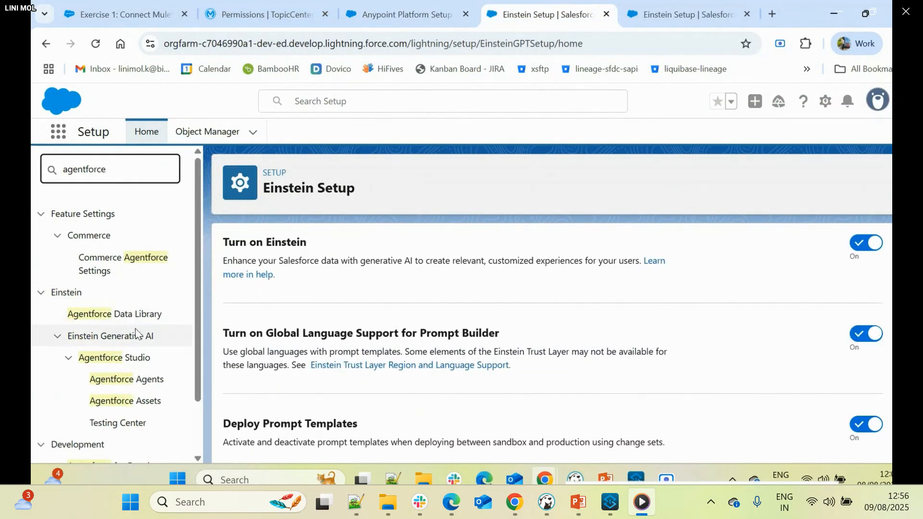
{"action": "left_click", "coordinate": [139, 387]}
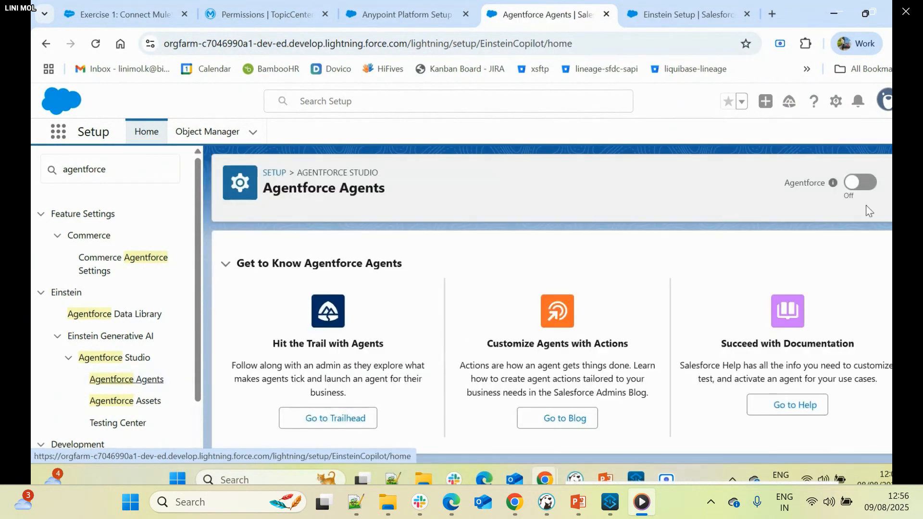
{"action": "left_click", "coordinate": [860, 183]}
{"action": "scroll", "coordinate": [815, 264], "scroll_direction": "down", "scroll_amount": 3}
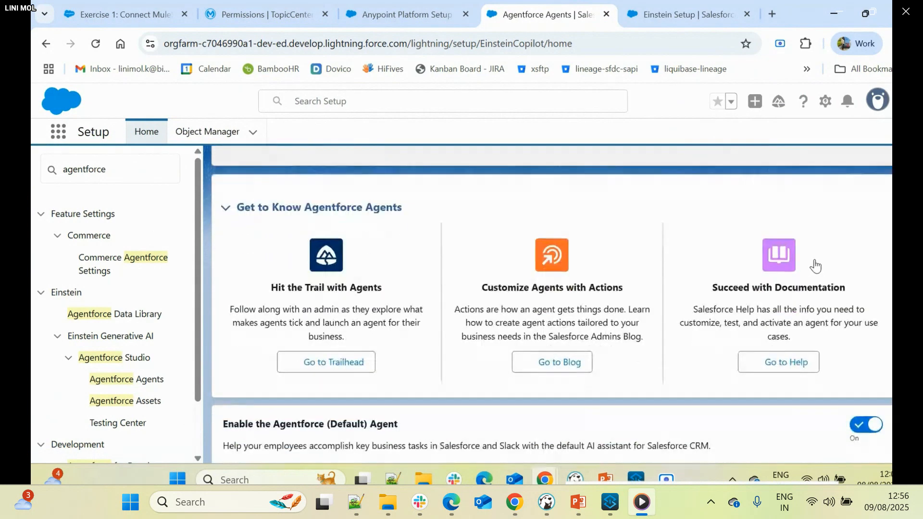
{"action": "scroll", "coordinate": [818, 265], "scroll_direction": "down", "scroll_amount": 1}
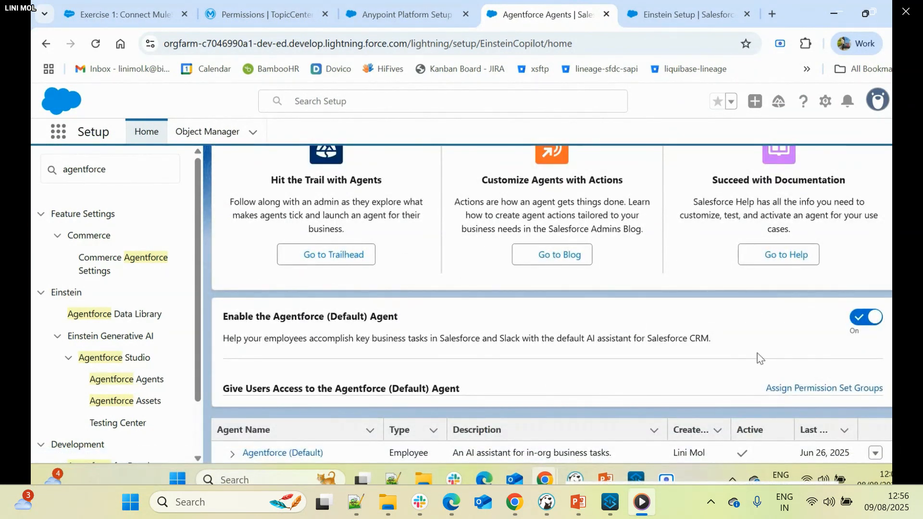
{"action": "scroll", "coordinate": [853, 333], "scroll_direction": "up", "scroll_amount": 4}
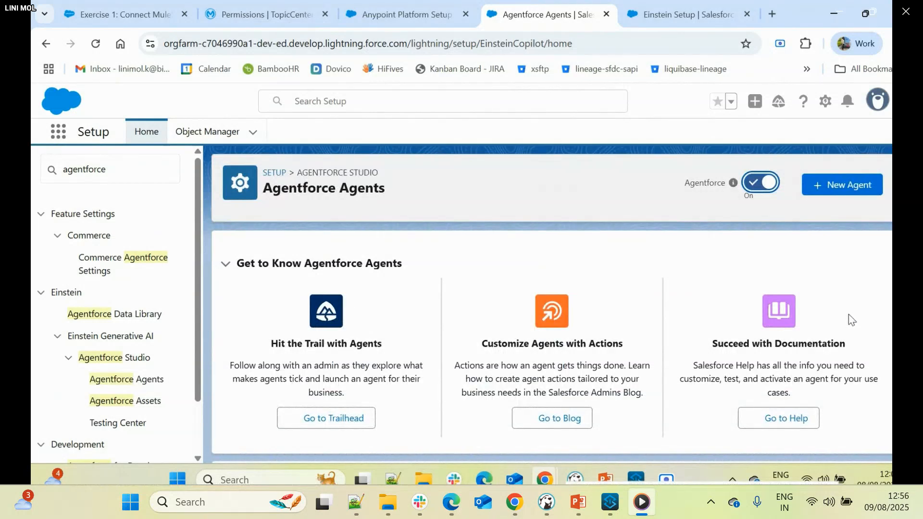
- Review the remaining Step 3 toggle instructions and the Step 4: Link your Anypoint and Salesforce Org instructions in Exercise 1
{"action": "left_click", "coordinate": [127, 2]}
{"action": "left_click", "coordinate": [378, 347]}
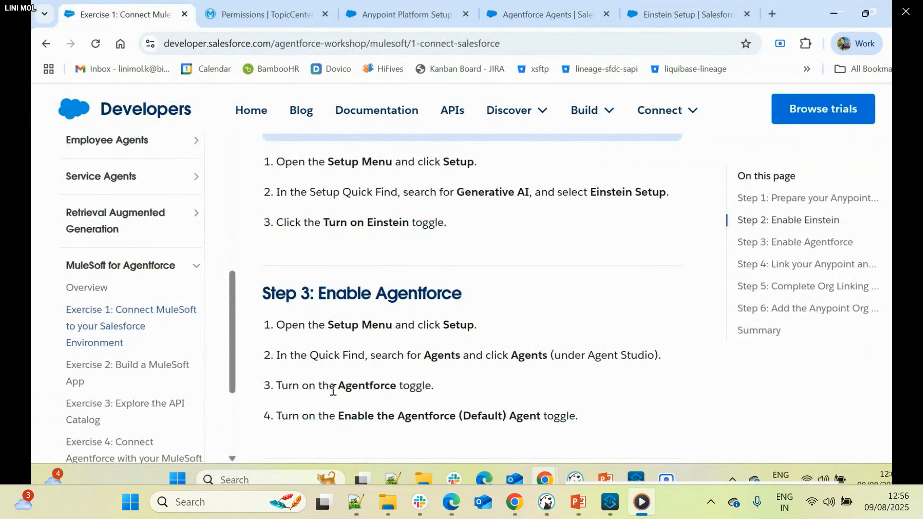
{"action": "left_click_drag", "start_coordinate": [331, 389], "coordinate": [387, 403]}
{"action": "left_click_drag", "start_coordinate": [336, 418], "coordinate": [508, 435]}
{"action": "scroll", "coordinate": [508, 434], "scroll_direction": "down", "scroll_amount": 4}
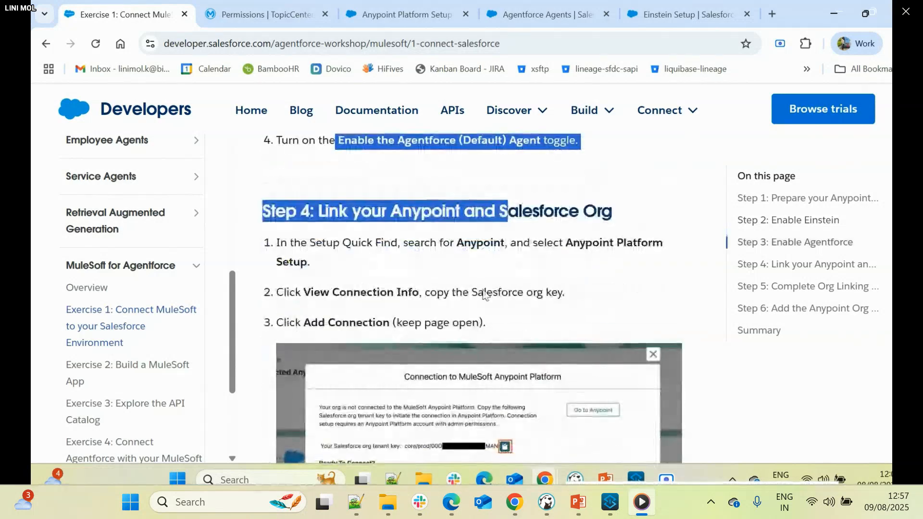
{"action": "left_click_drag", "start_coordinate": [339, 213], "coordinate": [612, 212]}
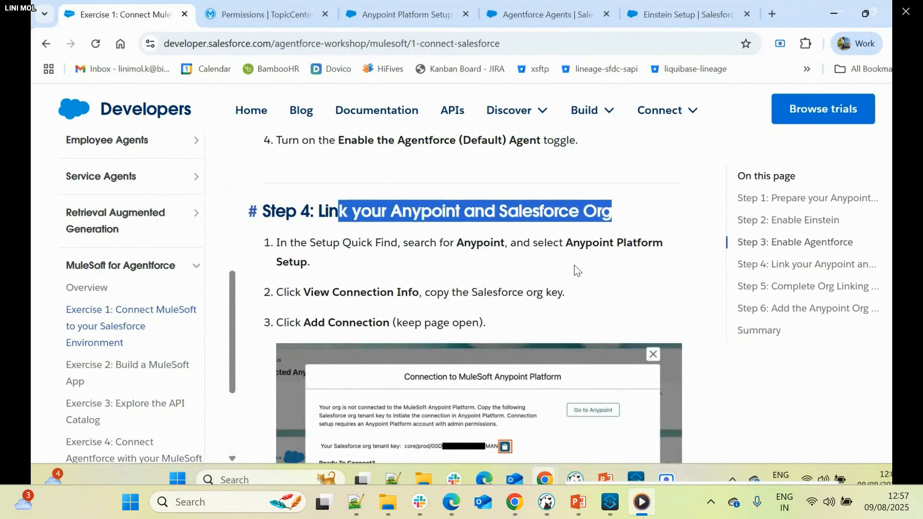
{"action": "scroll", "coordinate": [481, 279], "scroll_direction": "down", "scroll_amount": 1}
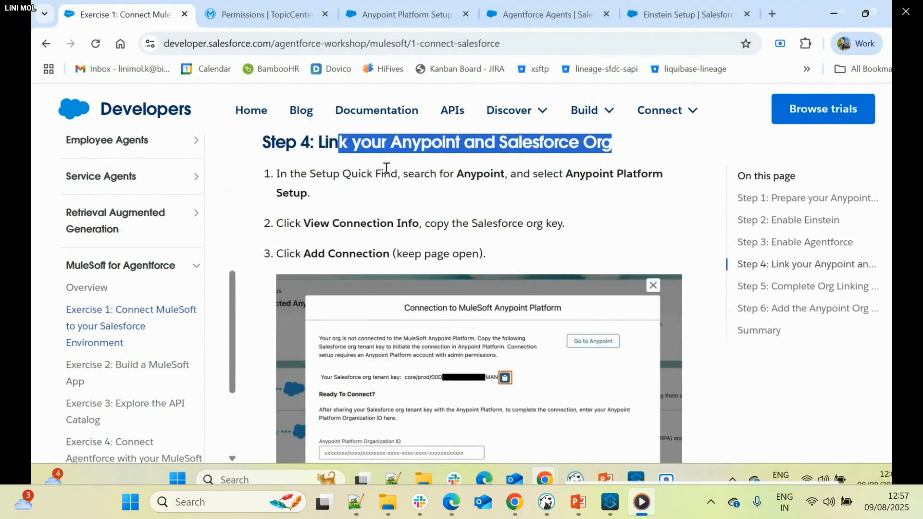
{"action": "left_click_drag", "start_coordinate": [302, 174], "coordinate": [532, 195]}
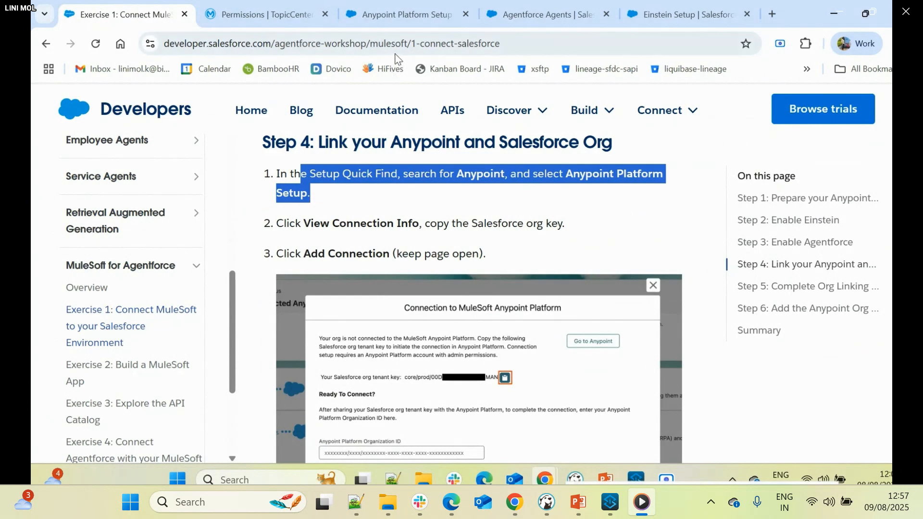
- Find Anypoint Platform Setup in the Salesforce org by searching the setup entries for "anypoint" and open it
{"action": "left_click", "coordinate": [534, 12]}
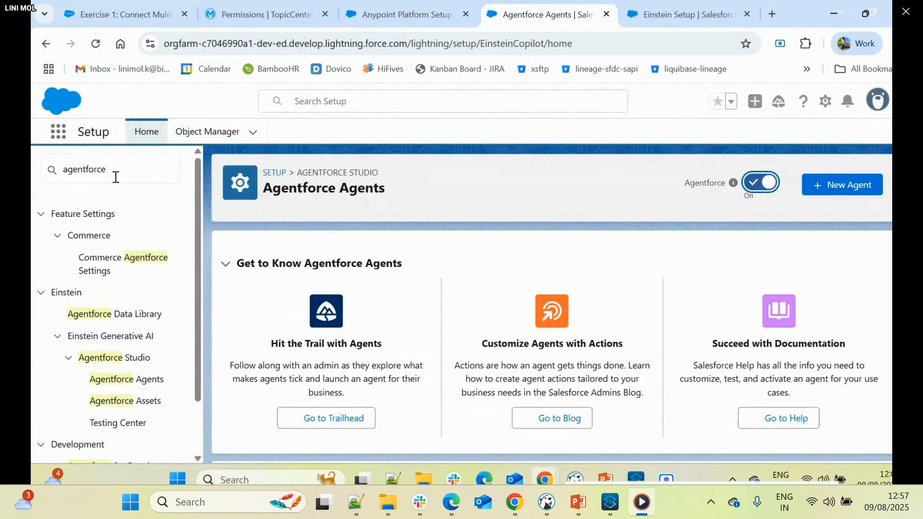
{"action": "left_click_drag", "start_coordinate": [115, 177], "coordinate": [58, 162]}
{"action": "type", "text": "a"}
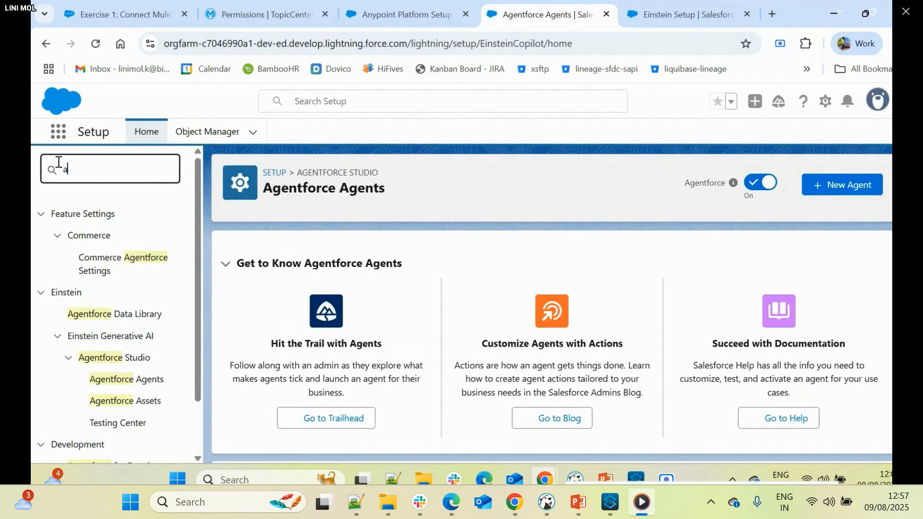
{"action": "type", "text": "nypoint"}
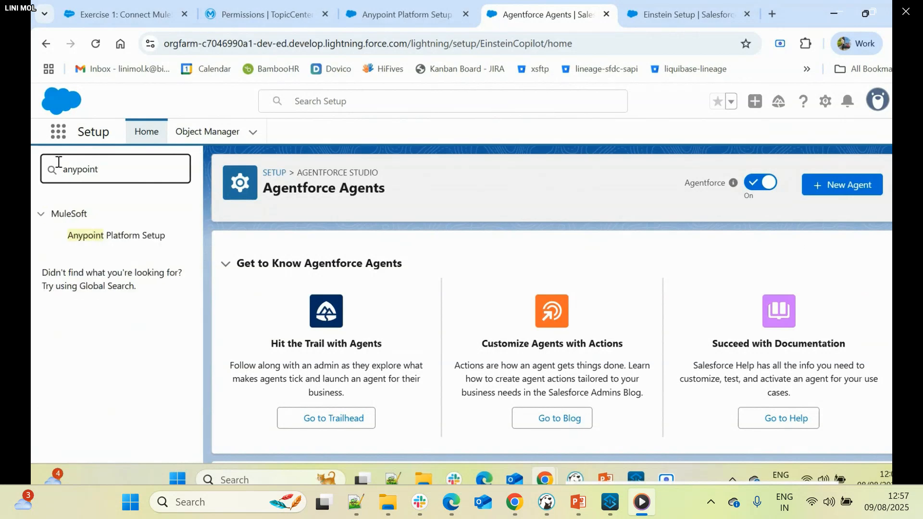
{"action": "left_click", "coordinate": [116, 243]}
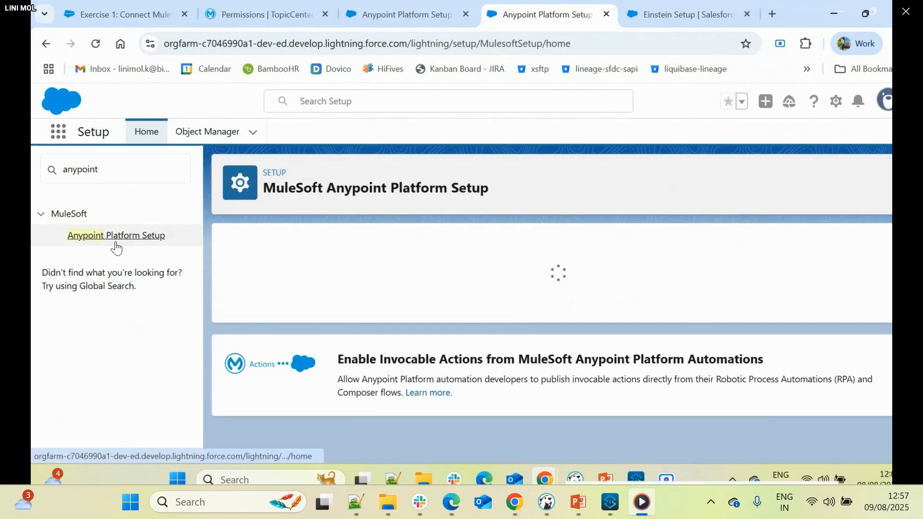
- View the MuleSoft Anypoint Platform connection info and copy the Salesforce org tenant key
{"action": "left_click", "coordinate": [532, 338]}
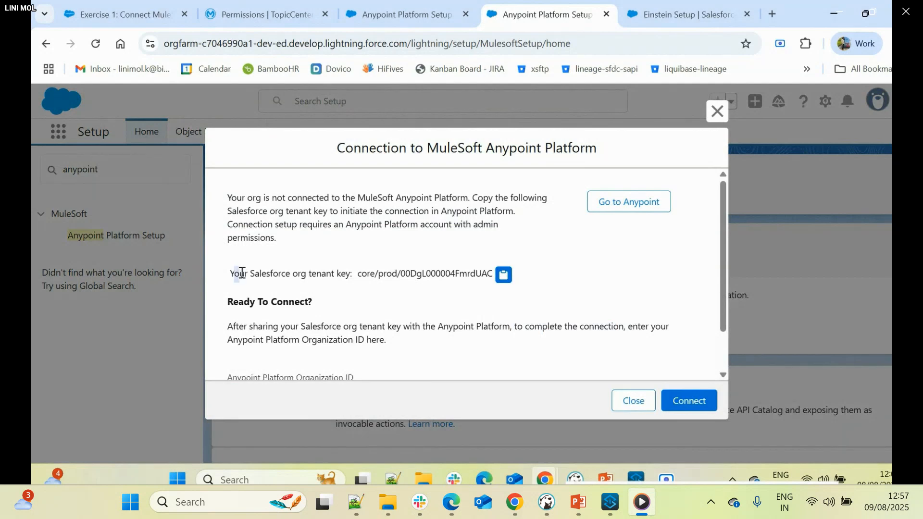
{"action": "left_click_drag", "start_coordinate": [234, 274], "coordinate": [330, 272]}
{"action": "left_click", "coordinate": [503, 274]}
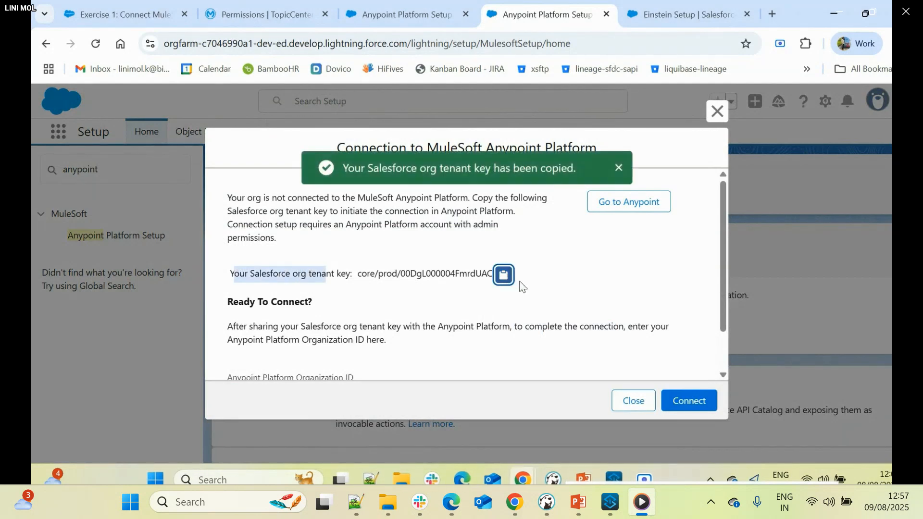
{"action": "scroll", "coordinate": [500, 301], "scroll_direction": "down", "scroll_amount": 1}
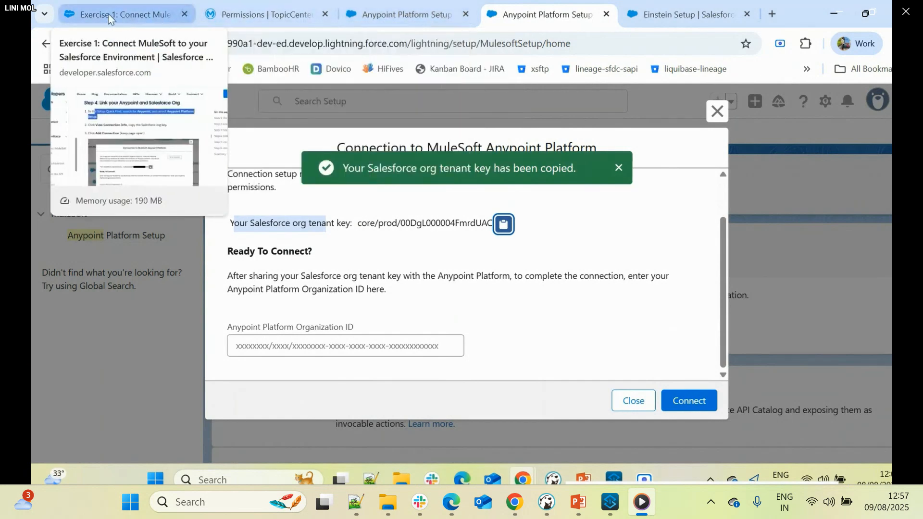
- Open the Salesforce page in Anypoint Access Management and try to add a Salesforce org with the copied tenant key
{"action": "left_click", "coordinate": [203, 19]}
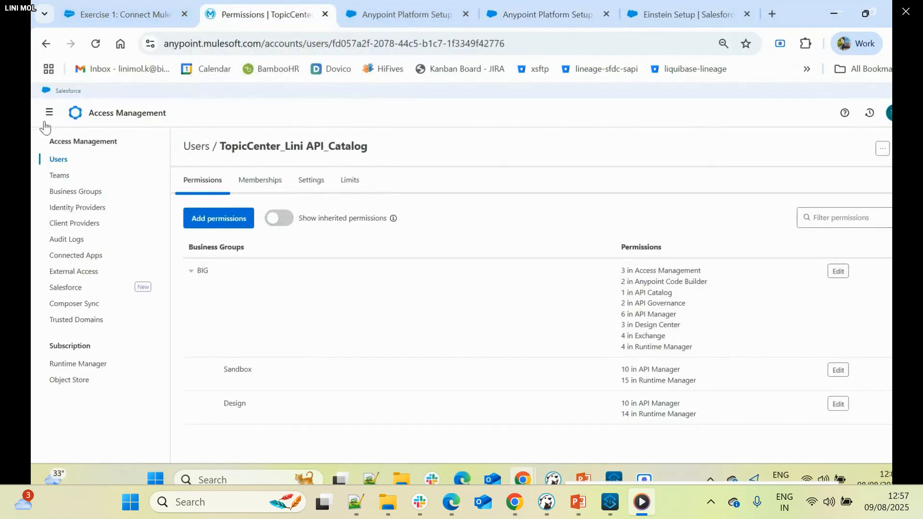
{"action": "left_click", "coordinate": [68, 288]}
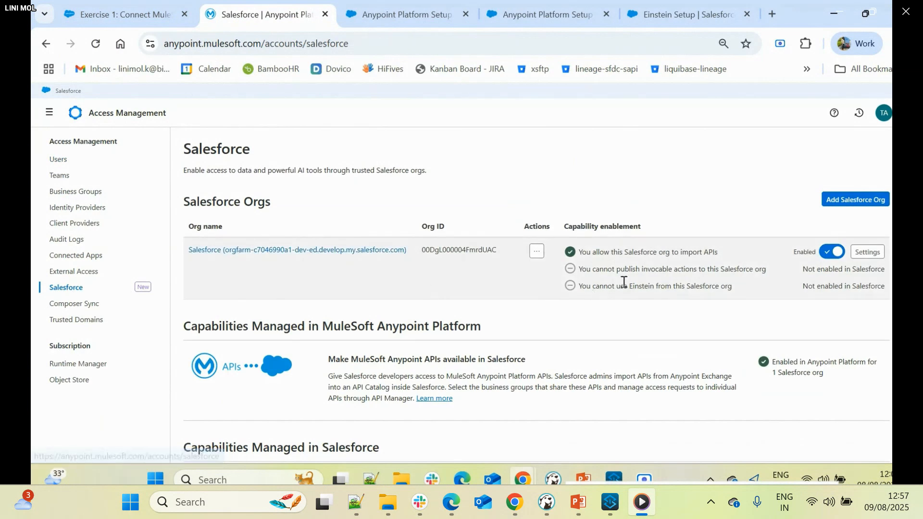
{"action": "left_click", "coordinate": [859, 204]}
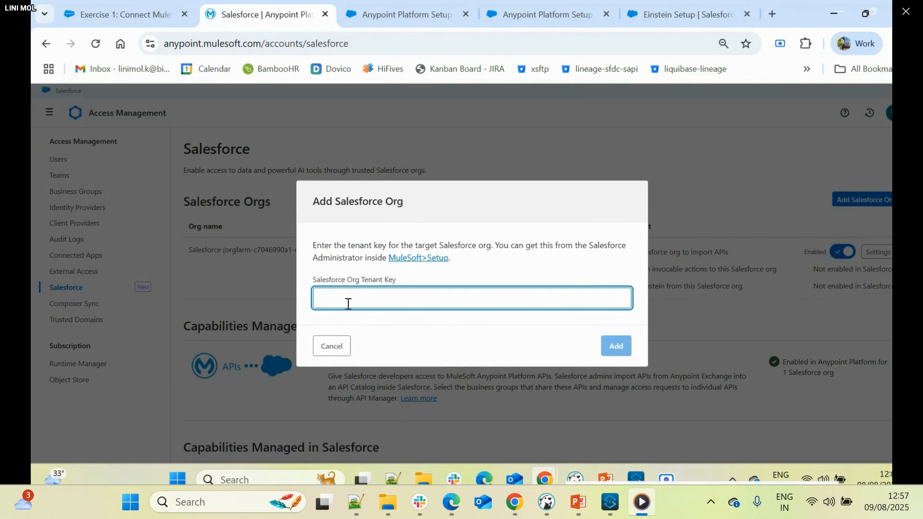
{"action": "key", "text": "ctrl+v"}
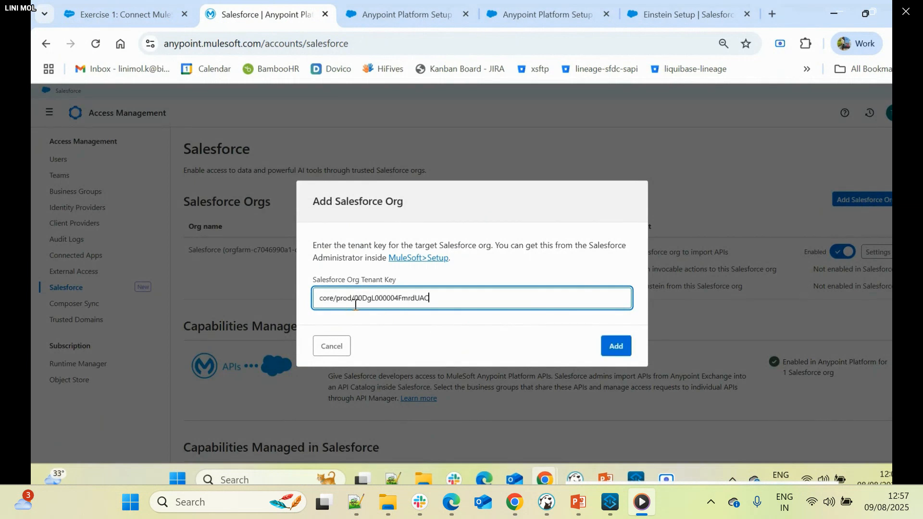
{"action": "left_click", "coordinate": [620, 346]}
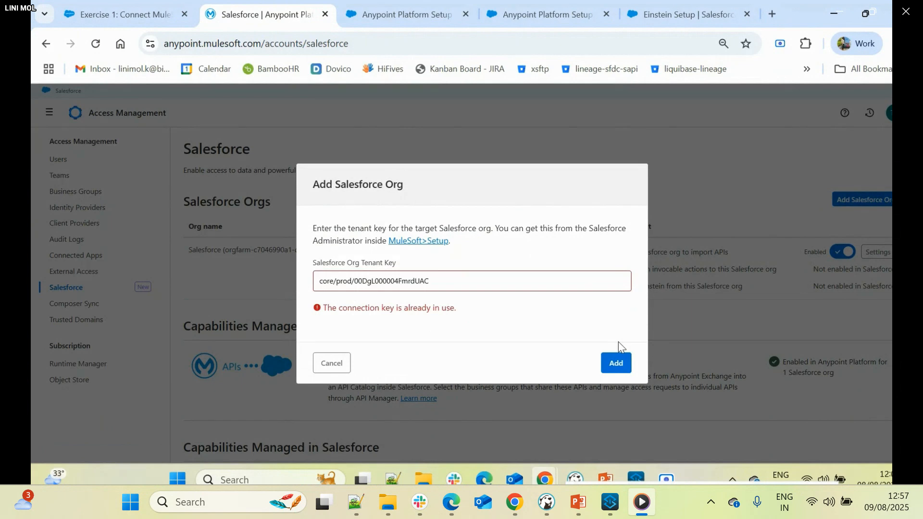
{"action": "left_click", "coordinate": [317, 370]}
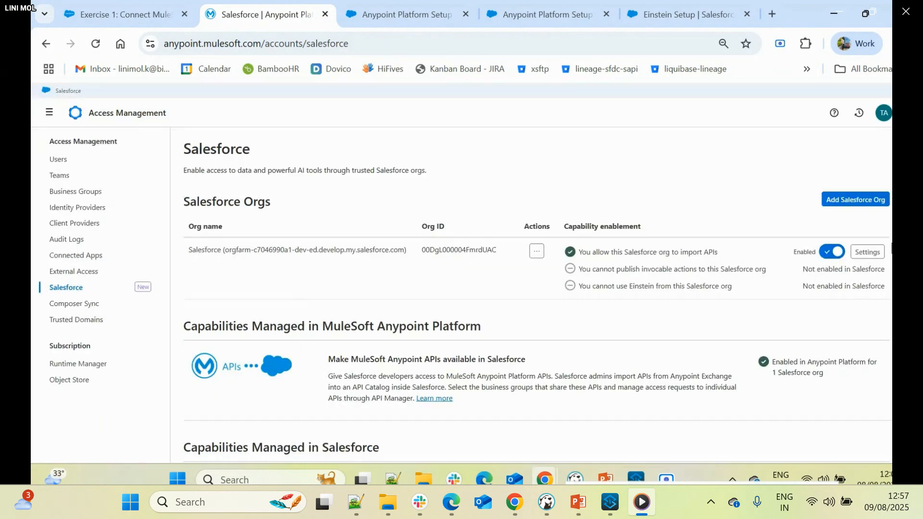
- Turn off API imports for the existing Salesforce org and look at its Anypoint API settings without saving
{"action": "left_click", "coordinate": [826, 259]}
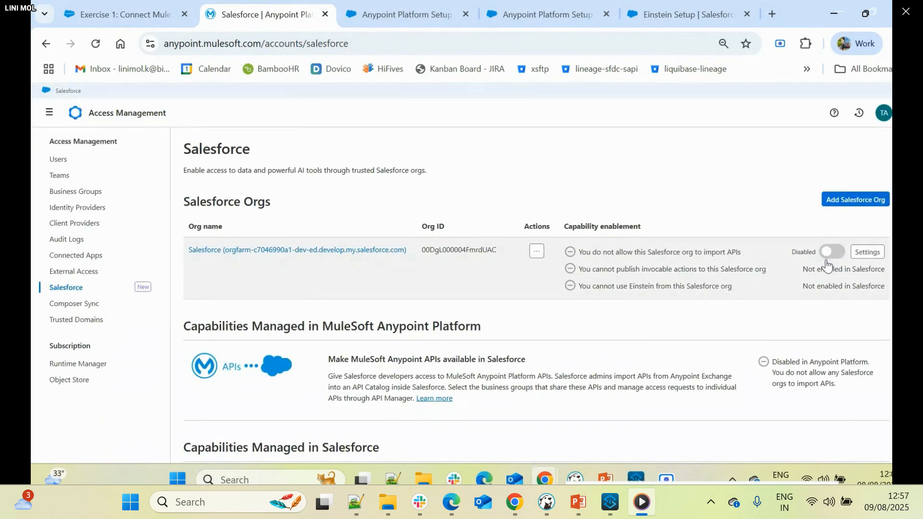
{"action": "left_click", "coordinate": [860, 255]}
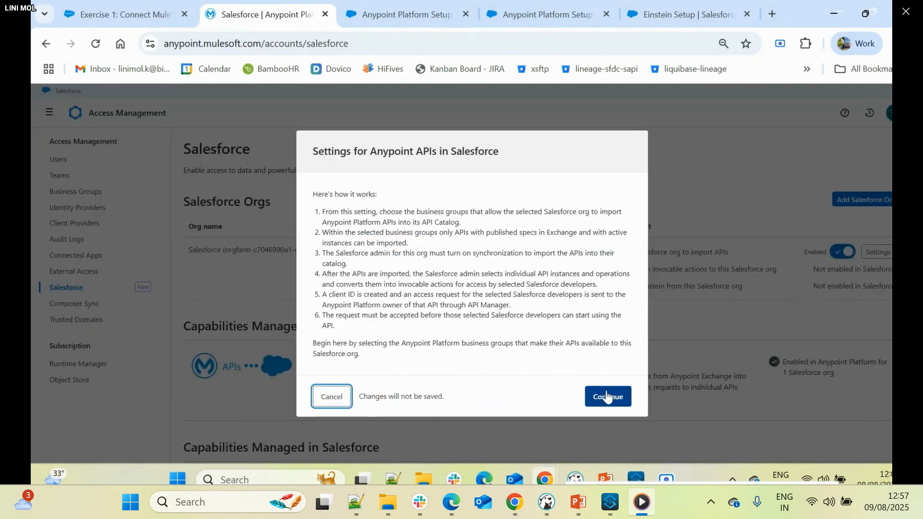
{"action": "left_click", "coordinate": [332, 396]}
- Retry adding the Salesforce org with the same tenant key and cancel the dialog
{"action": "left_click", "coordinate": [848, 200]}
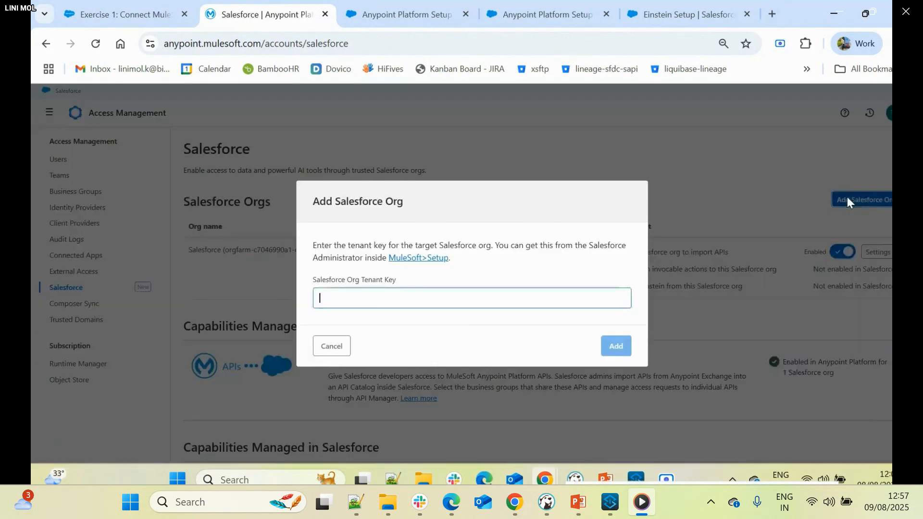
{"action": "key", "text": "ctrl+v"}
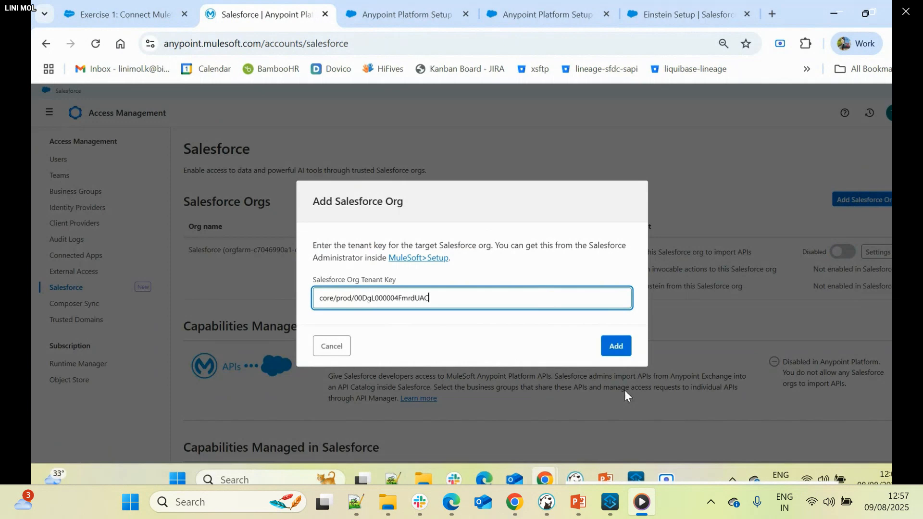
{"action": "left_click", "coordinate": [620, 357]}
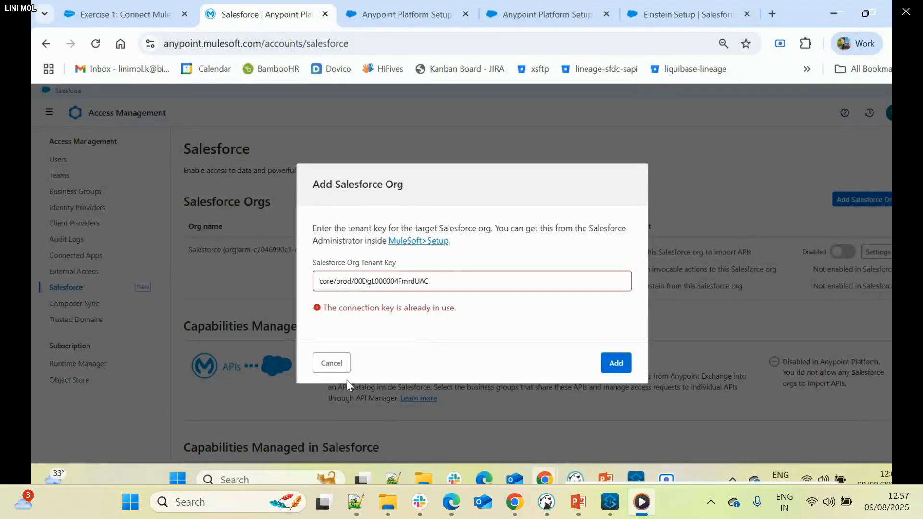
{"action": "left_click", "coordinate": [347, 365]}
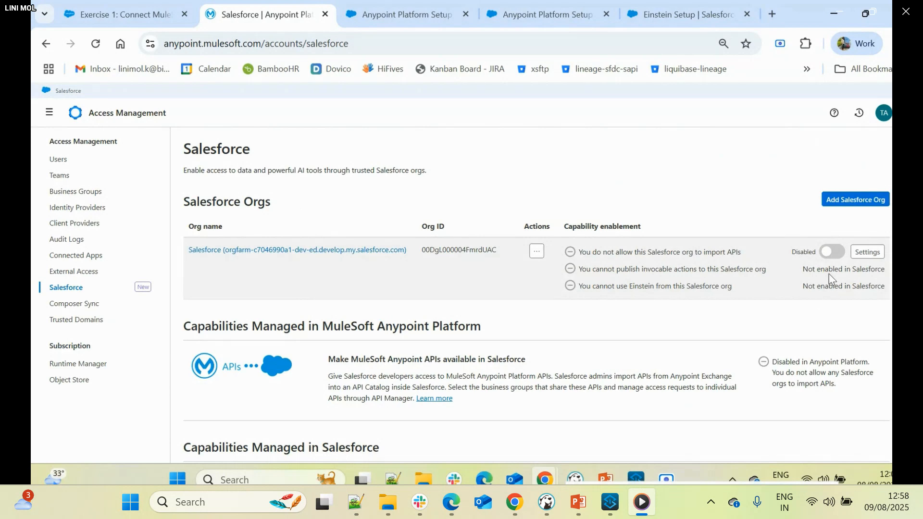
- Remove the existing Salesforce org from the Salesforce Orgs list and confirm its removal
{"action": "left_click", "coordinate": [537, 254]}
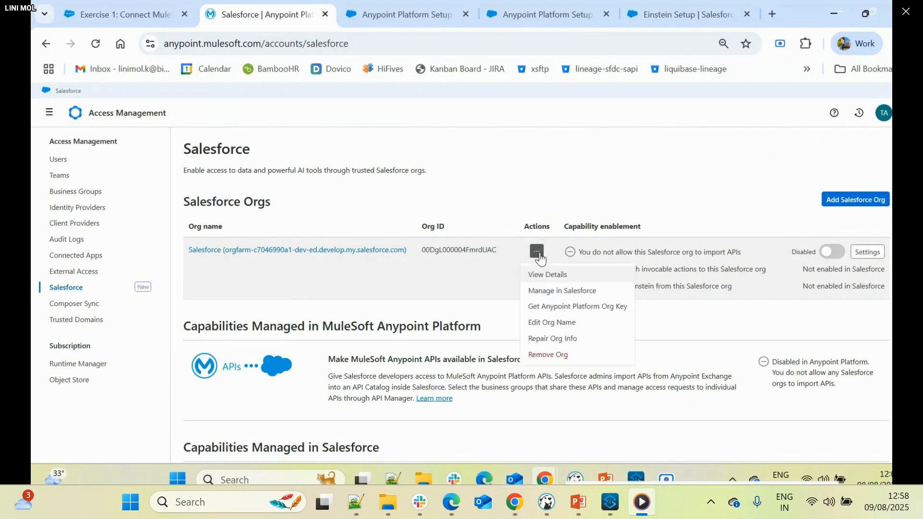
{"action": "left_click", "coordinate": [549, 356]}
{"action": "left_click", "coordinate": [564, 370]}
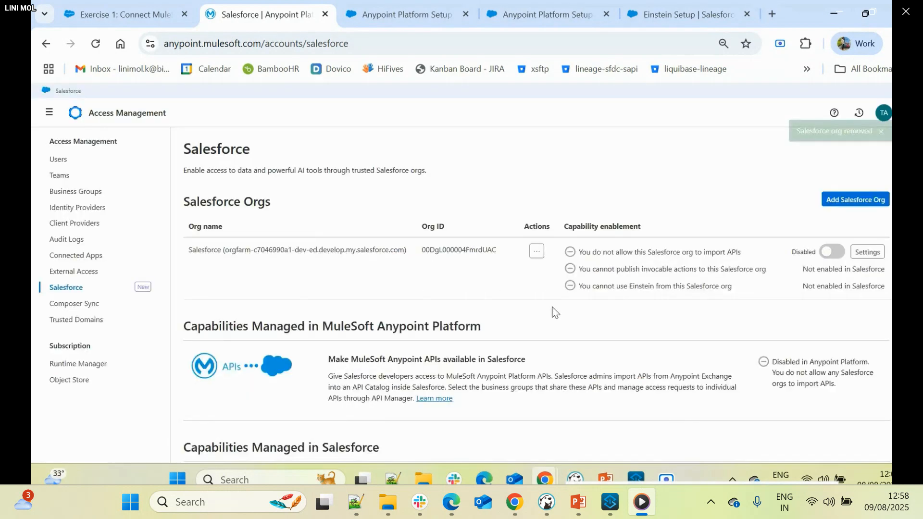
- Add the Salesforce org with the copied tenant key and name it TopicCenter_Demo in Anypoint Platform
{"action": "left_click", "coordinate": [847, 201]}
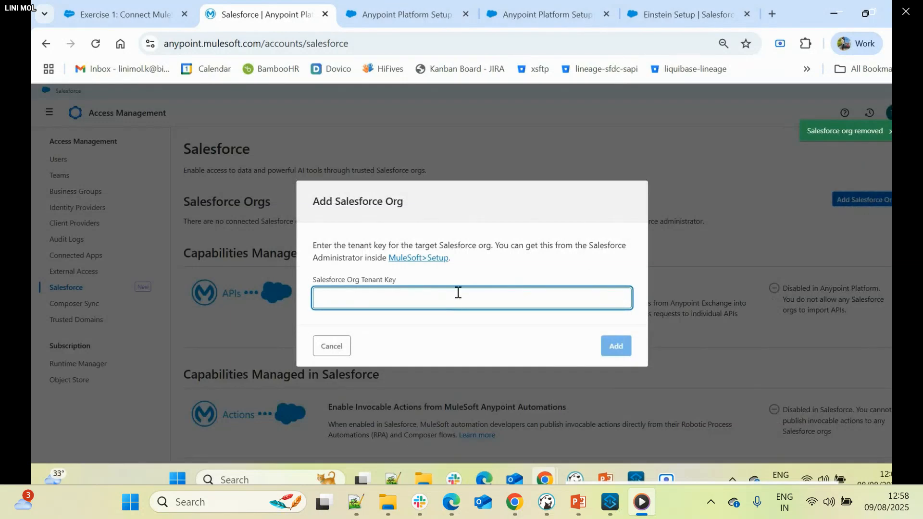
{"action": "key", "text": "ctrl+v"}
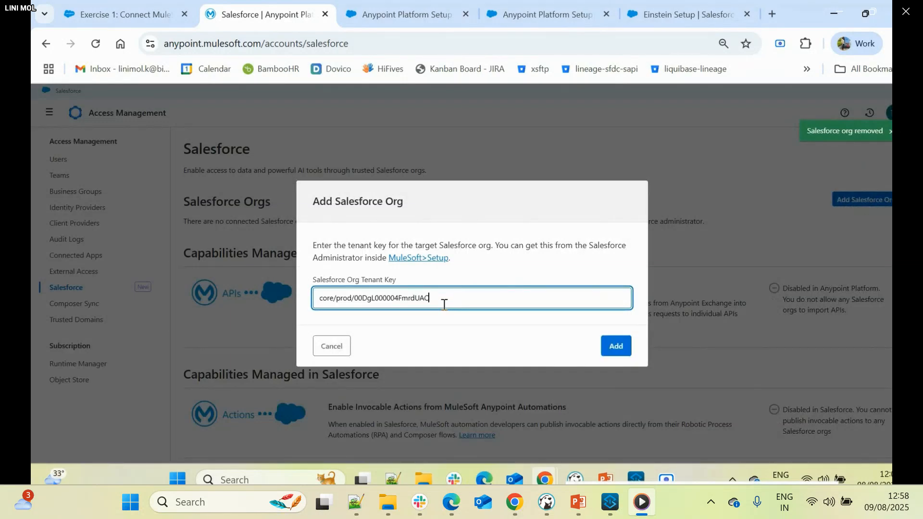
{"action": "left_click", "coordinate": [609, 349]}
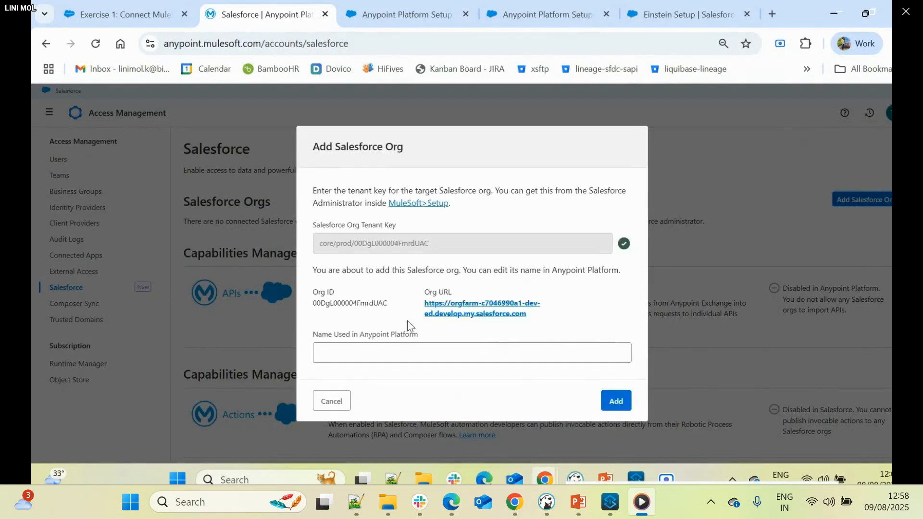
{"action": "left_click", "coordinate": [371, 356]}
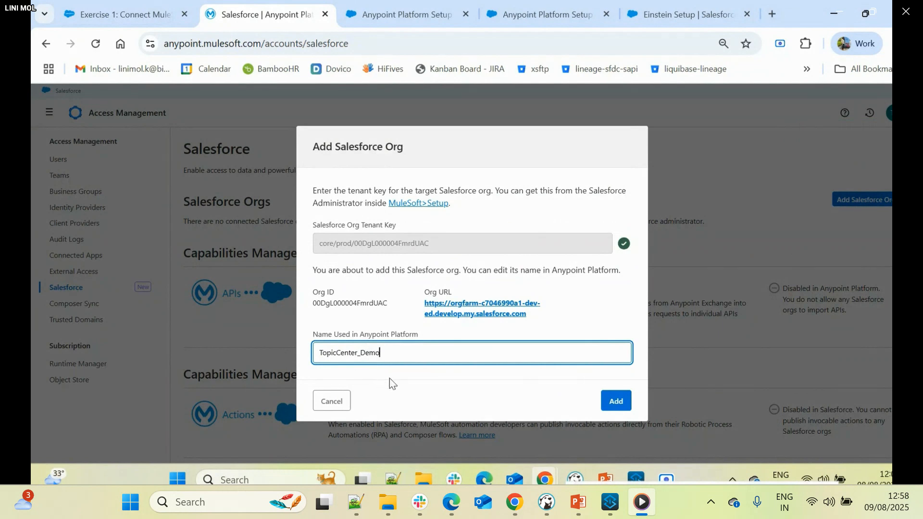
{"action": "left_click", "coordinate": [620, 407]}
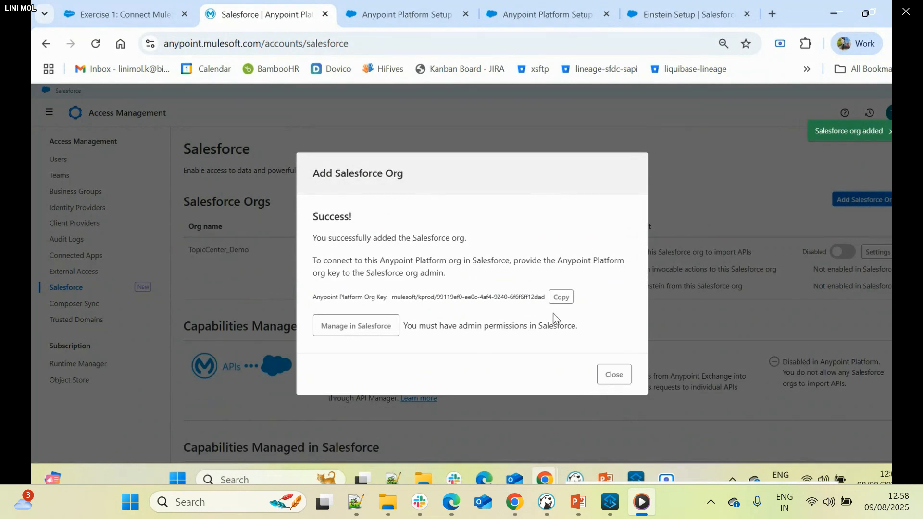
- Copy the Anypoint Platform org key, enter it as the Anypoint Platform Organization ID in Salesforce and connect the two platforms
{"action": "left_click", "coordinate": [562, 300]}
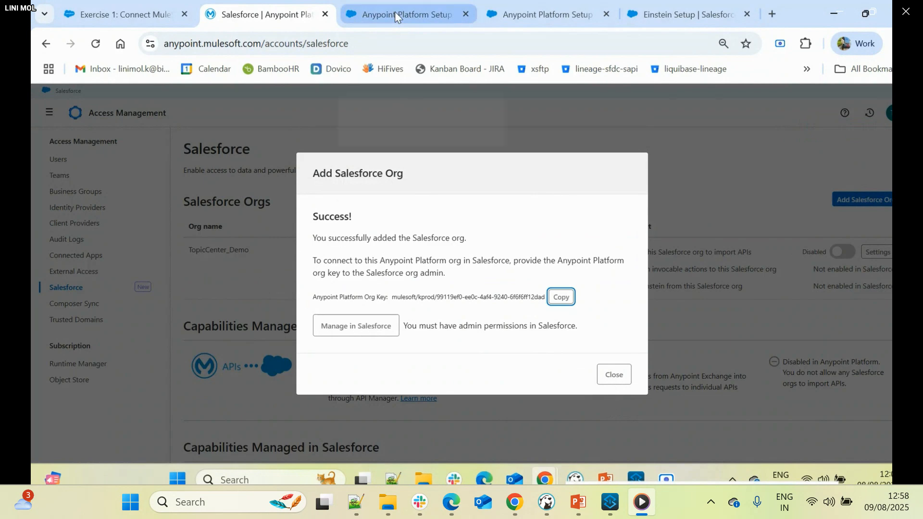
{"action": "left_click", "coordinate": [558, 11]}
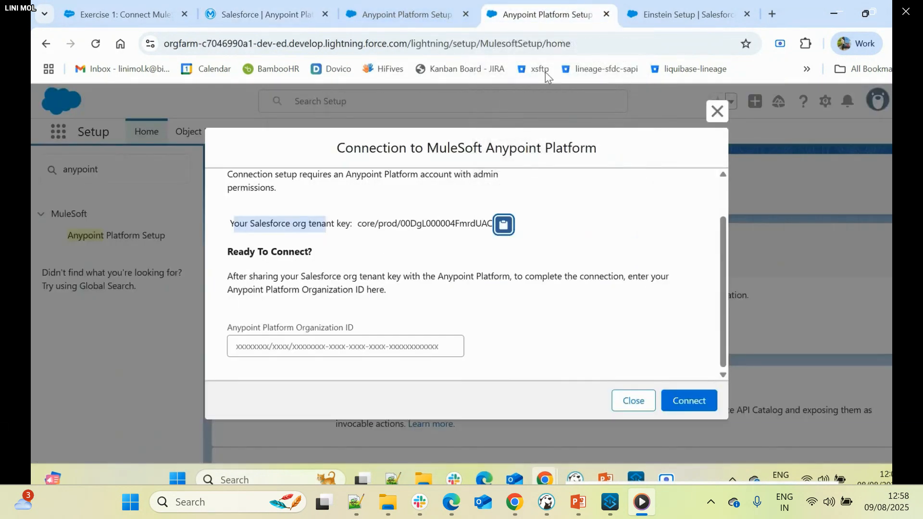
{"action": "left_click", "coordinate": [429, 350]}
{"action": "key", "text": "ctrl+v"}
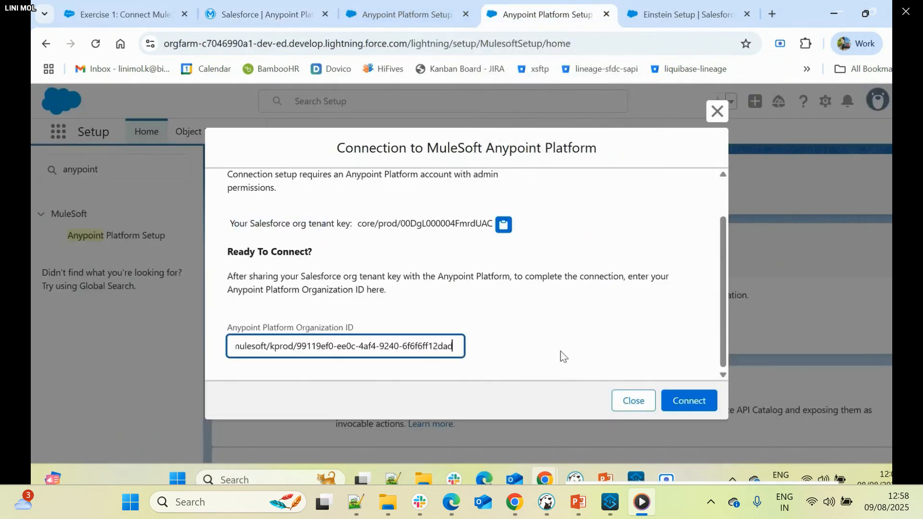
{"action": "left_click", "coordinate": [689, 401]}
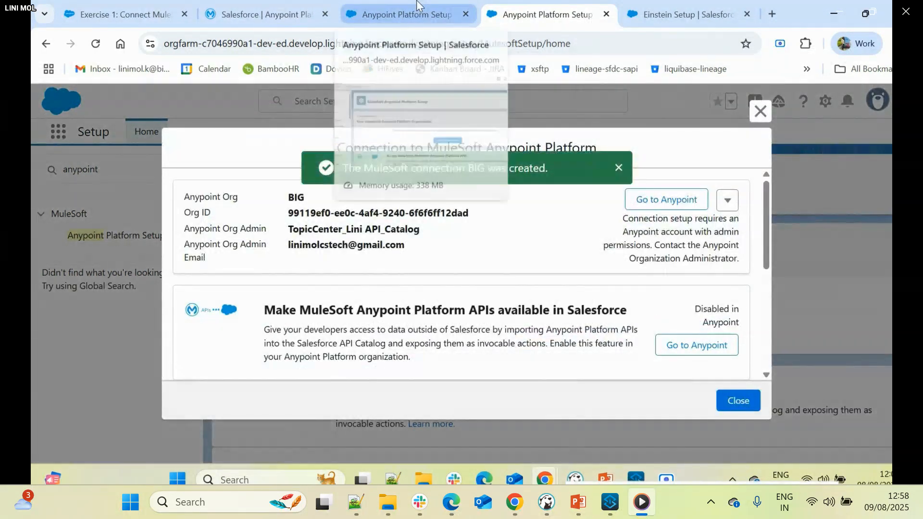
- Close the duplicate Anypoint Platform Setup page, keeping the one with the new MuleSoft connection
{"action": "left_click", "coordinate": [408, 14]}
{"action": "left_click", "coordinate": [485, 6]}
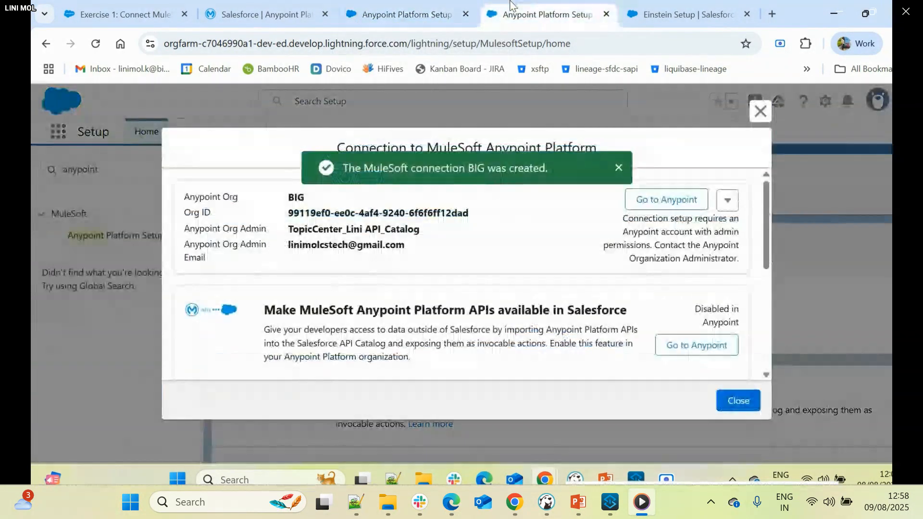
{"action": "left_click", "coordinate": [466, 14]}
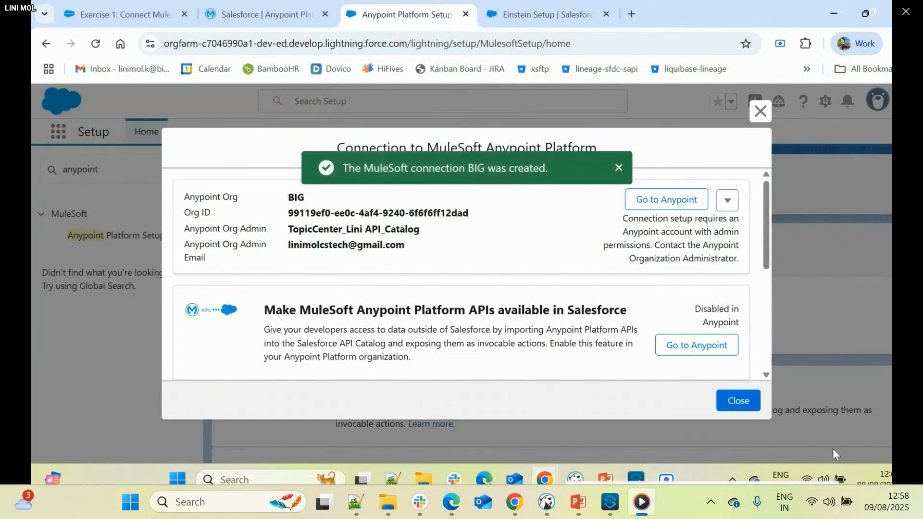
- Turn on API imports for the TopicCenter_Demo org in Anypoint Access Management and proceed to its business group selection
{"action": "left_click", "coordinate": [293, 11]}
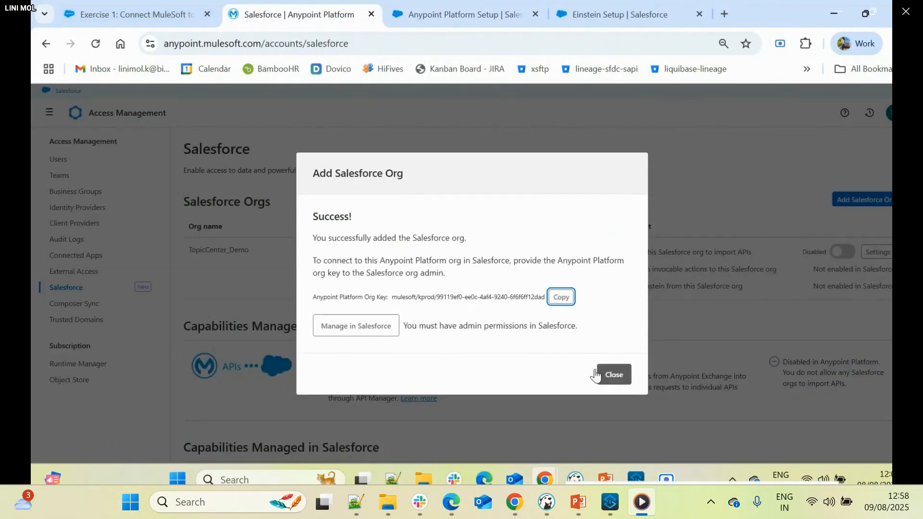
{"action": "left_click", "coordinate": [613, 375]}
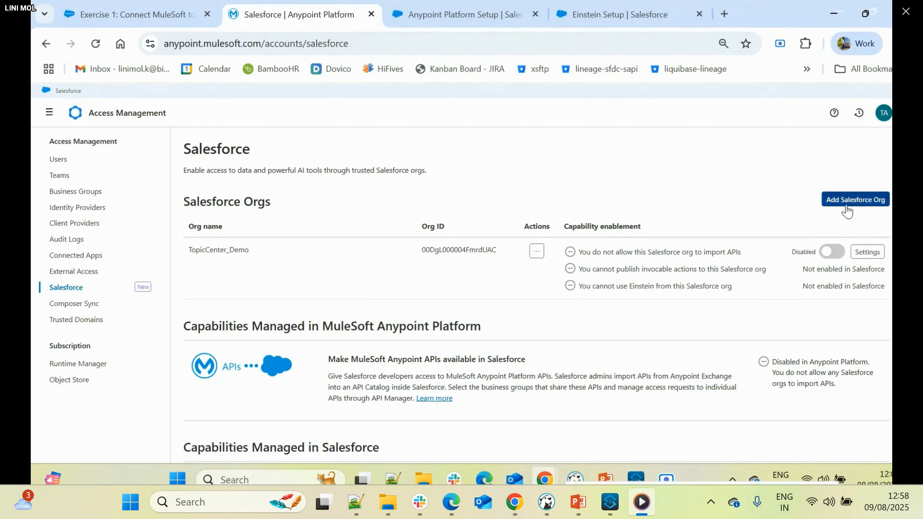
{"action": "left_click", "coordinate": [832, 253]}
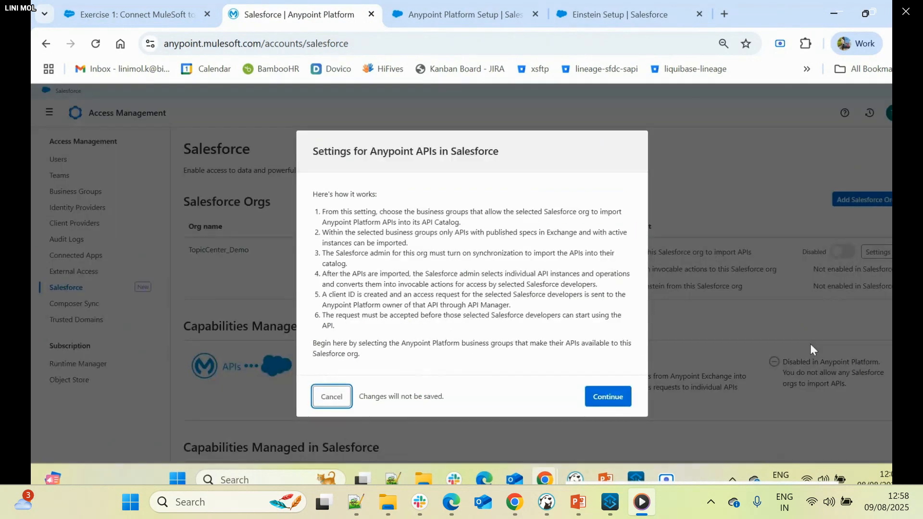
{"action": "left_click", "coordinate": [604, 396]}
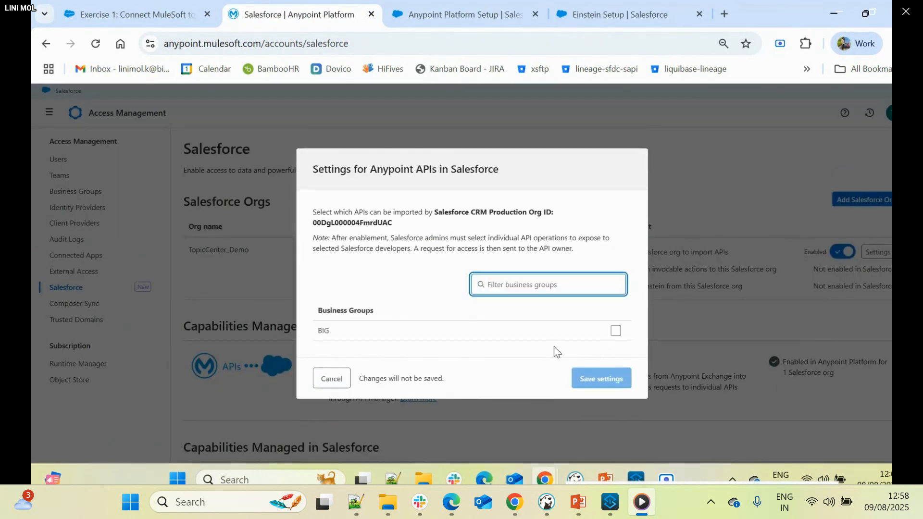
- Close the finished demo video and play "Mulesoft for Agentforce using ACB-final" from the Kochi meetup folder
{"action": "mouse_move", "coordinate": [401, 222]}
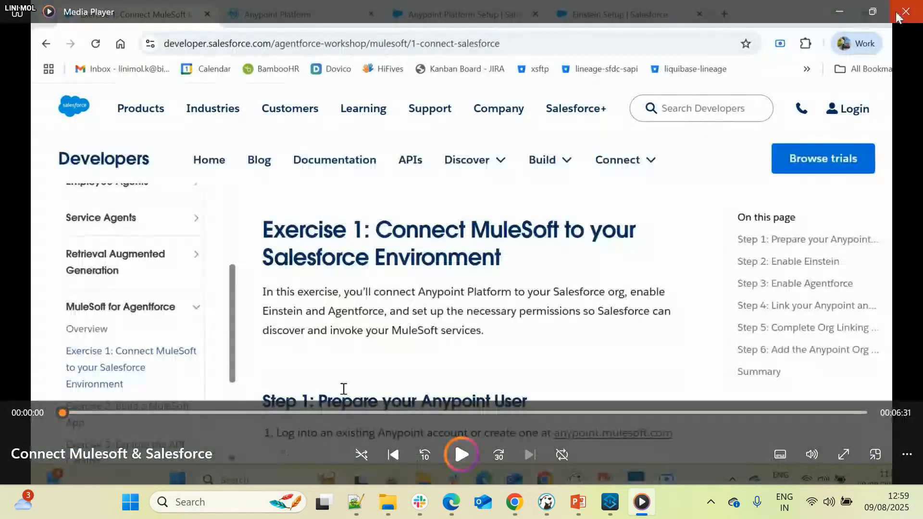
{"action": "left_click", "coordinate": [897, 16]}
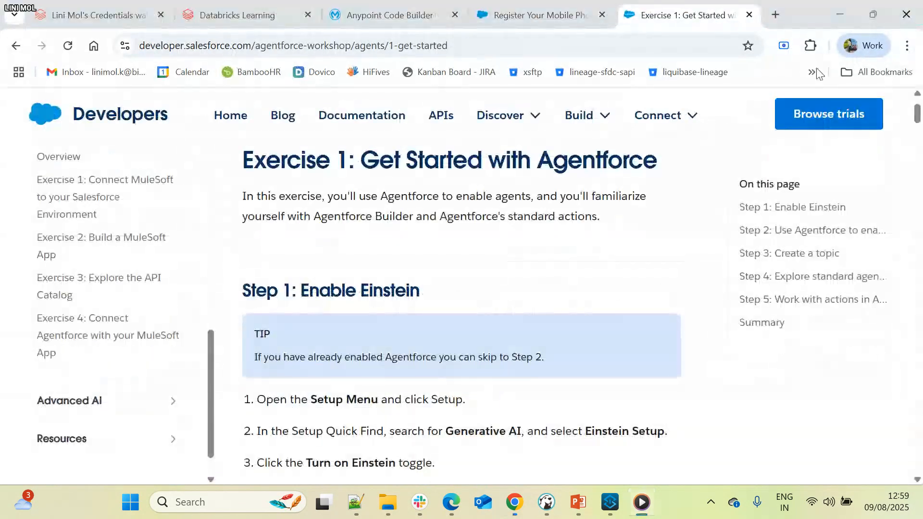
{"action": "left_click", "coordinate": [853, 13]}
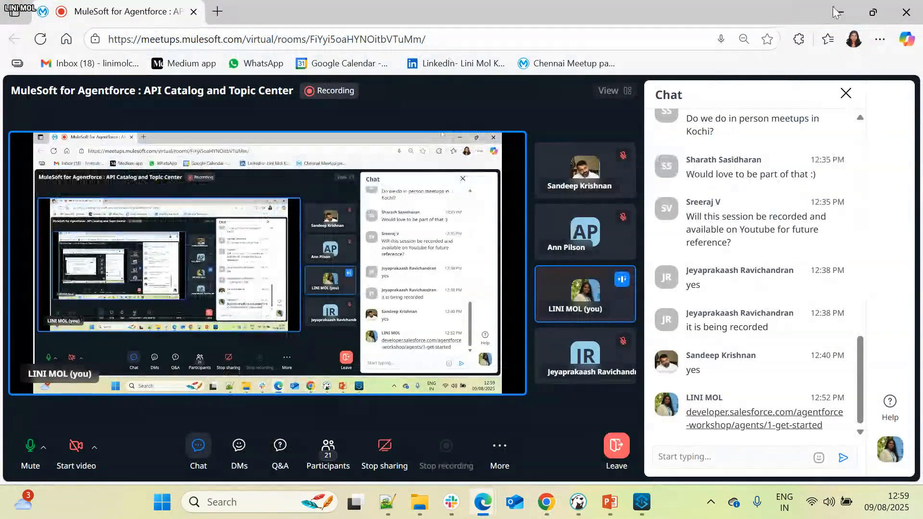
{"action": "left_click", "coordinate": [854, 14]}
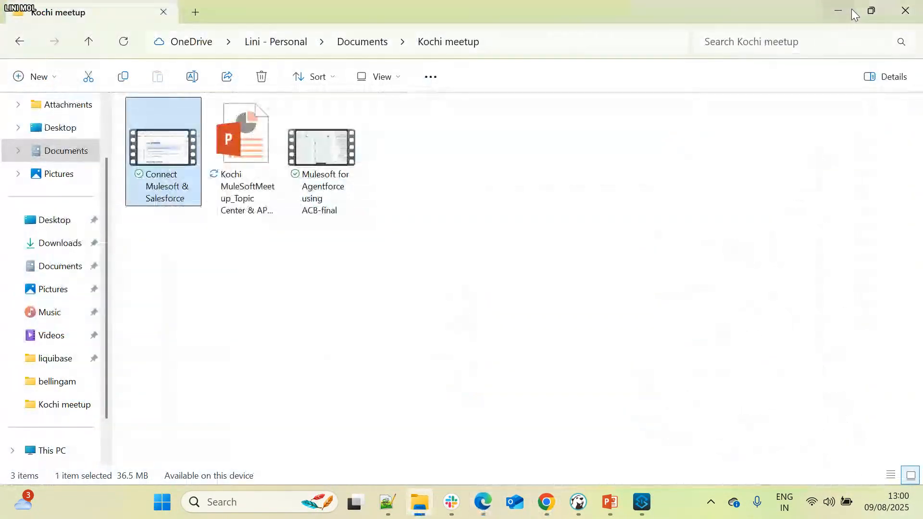
{"action": "double_click", "coordinate": [308, 155]}
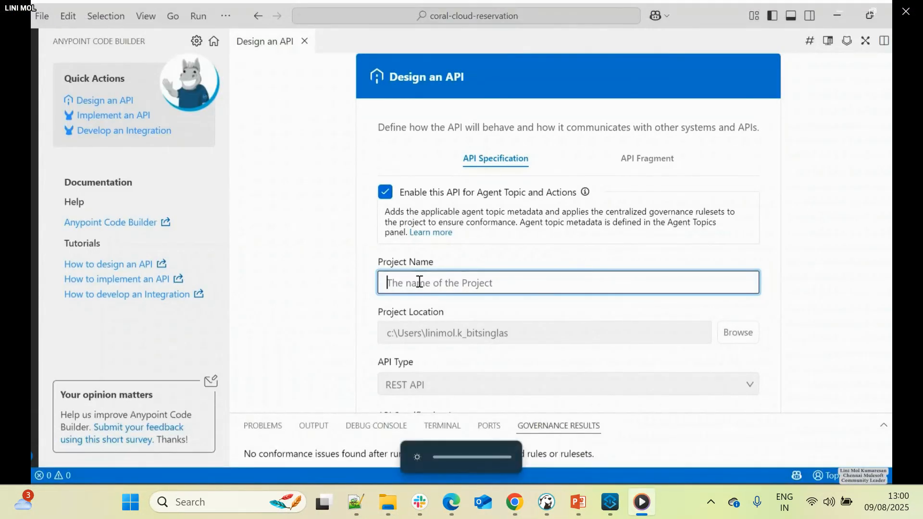
- Name the API specification project big-agentforce-demo, create it with OAS 3.0 (YAML), and postpone the Visual Studio Code update
{"action": "key", "text": "space"}
{"action": "type", "text": "big-agentforce-demo"}
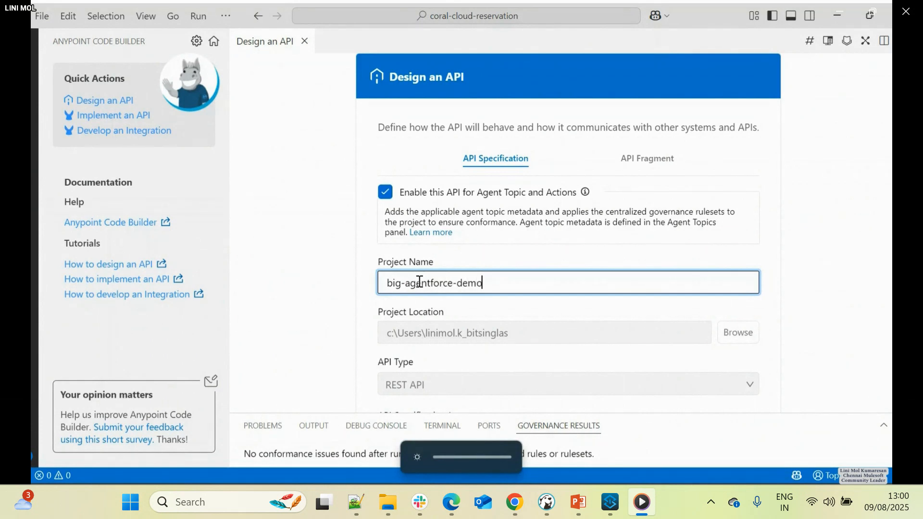
{"action": "scroll", "coordinate": [404, 288], "scroll_direction": "down", "scroll_amount": 2}
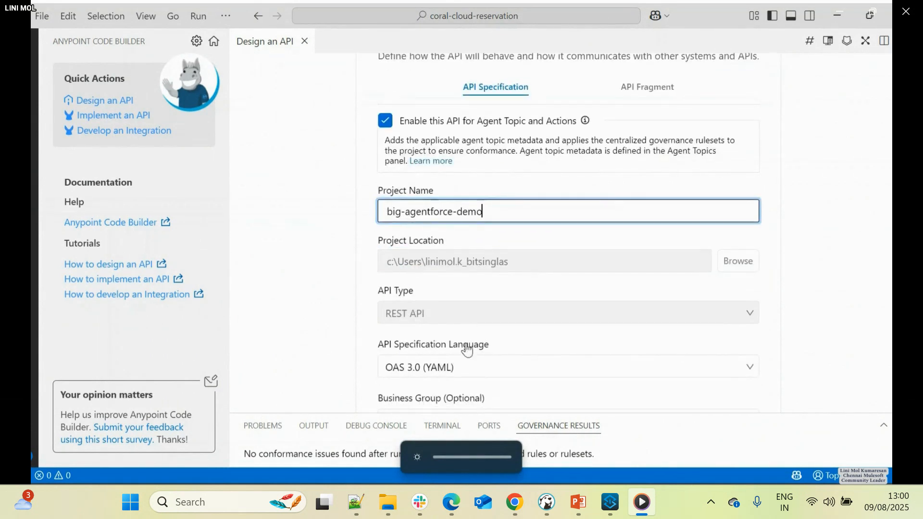
{"action": "scroll", "coordinate": [457, 358], "scroll_direction": "down", "scroll_amount": 2}
{"action": "left_click", "coordinate": [461, 380]}
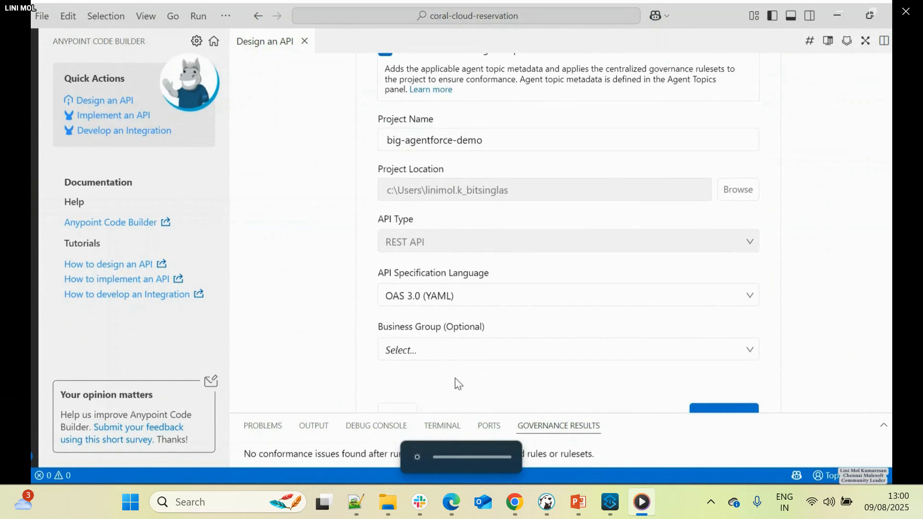
{"action": "scroll", "coordinate": [452, 366], "scroll_direction": "up", "scroll_amount": 4}
{"action": "scroll", "coordinate": [447, 242], "scroll_direction": "down", "scroll_amount": 5}
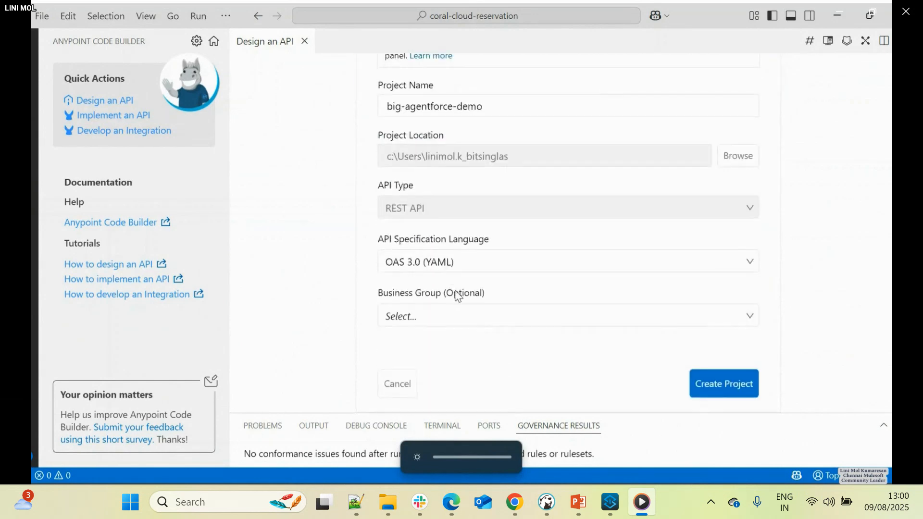
{"action": "left_click", "coordinate": [717, 391]}
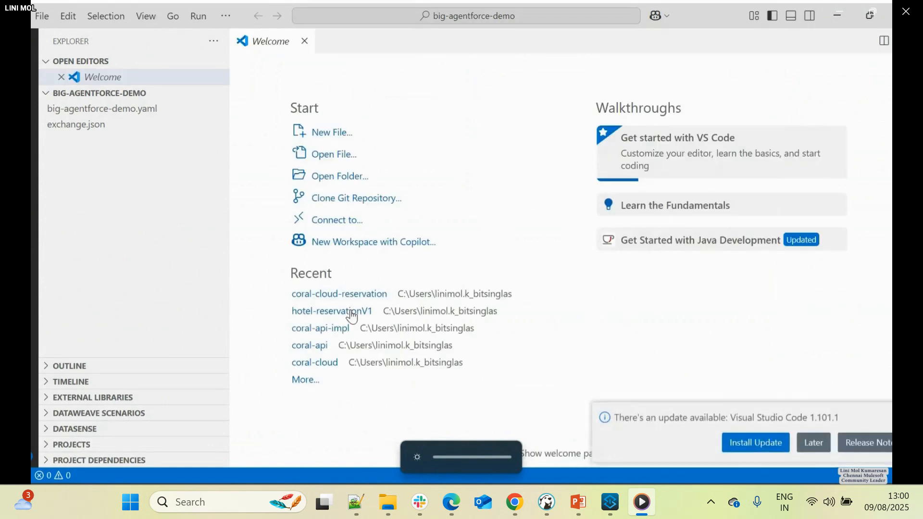
{"action": "left_click", "coordinate": [815, 442]}
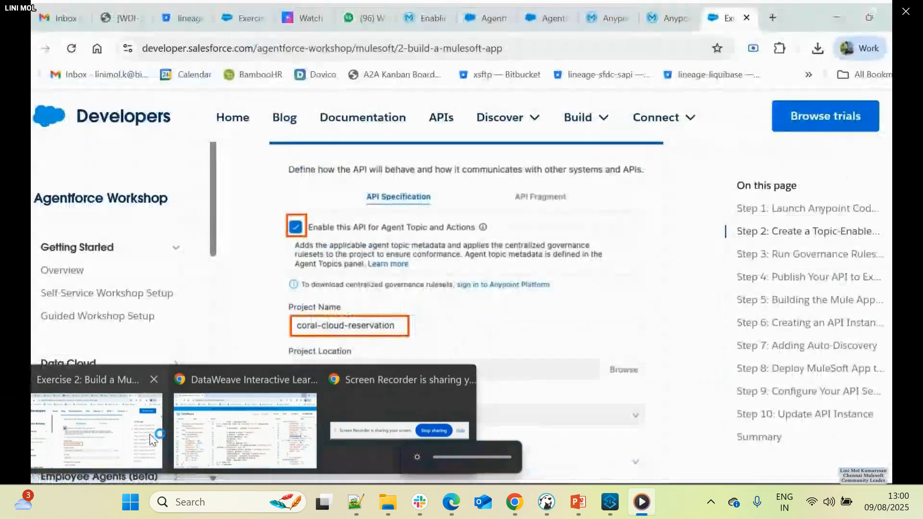
- Copy the Hotel Reservations API specification from the Exercise 2 workshop page in Chrome and return to Anypoint Code Builder
{"action": "left_click", "coordinate": [149, 435]}
{"action": "scroll", "coordinate": [385, 291], "scroll_direction": "down", "scroll_amount": 10}
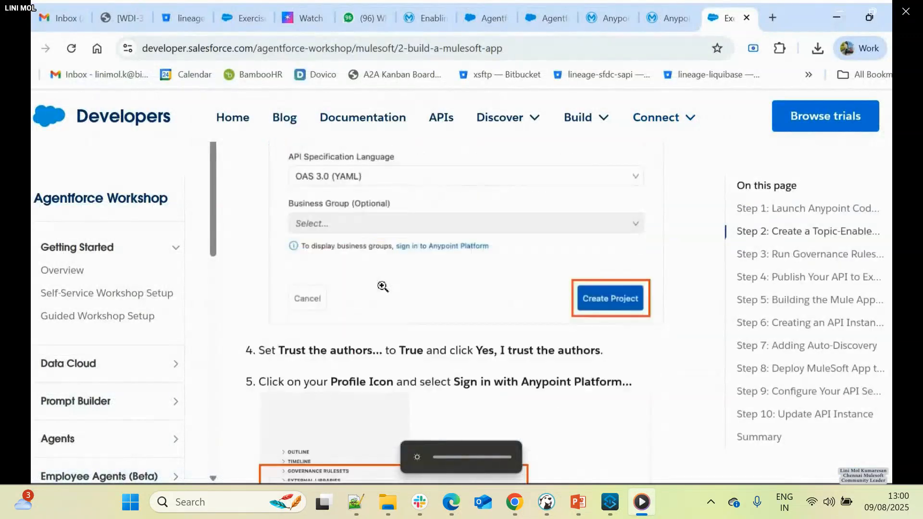
{"action": "scroll", "coordinate": [385, 291], "scroll_direction": "down", "scroll_amount": 8}
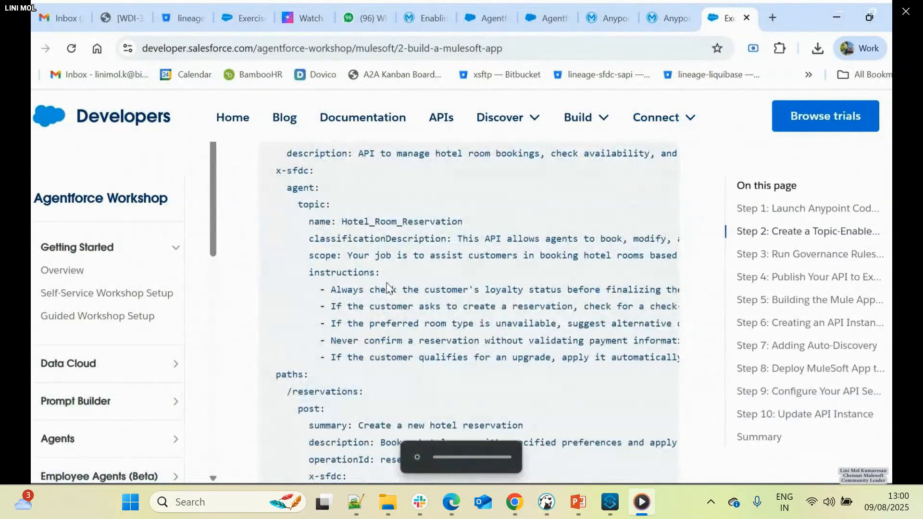
{"action": "scroll", "coordinate": [665, 188], "scroll_direction": "up", "scroll_amount": 3}
{"action": "mouse_move", "coordinate": [656, 159]}
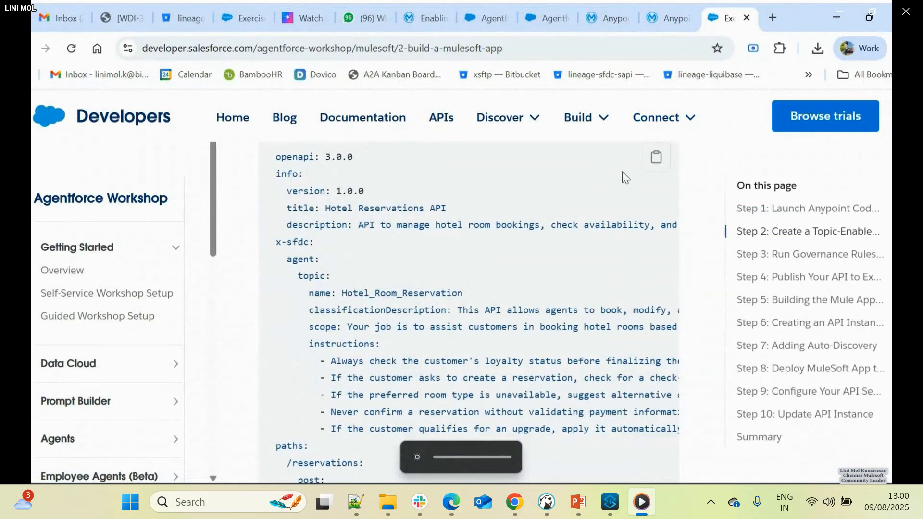
{"action": "left_click", "coordinate": [656, 163]}
{"action": "key", "text": "alt+Tab"}
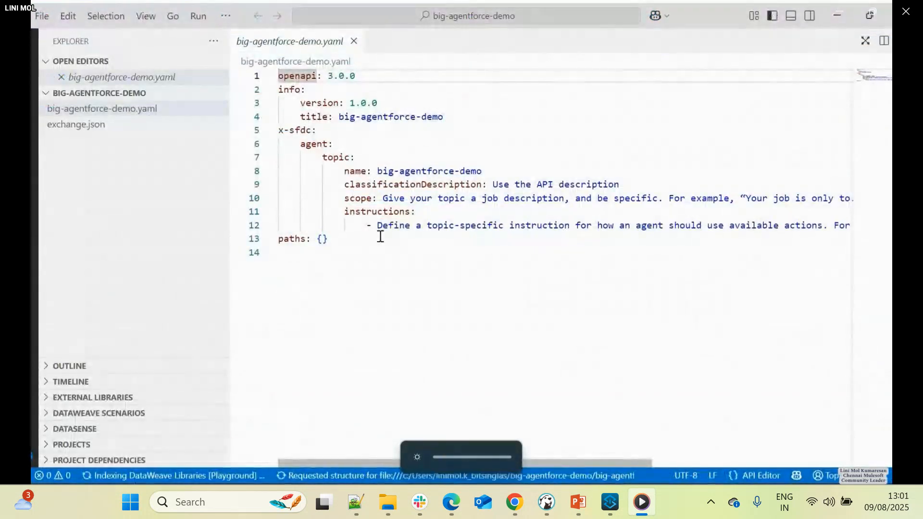
- Replace the entire contents of big-agentforce-demo.yaml with the copied Hotel Reservations API specification
{"action": "left_click", "coordinate": [167, 111]}
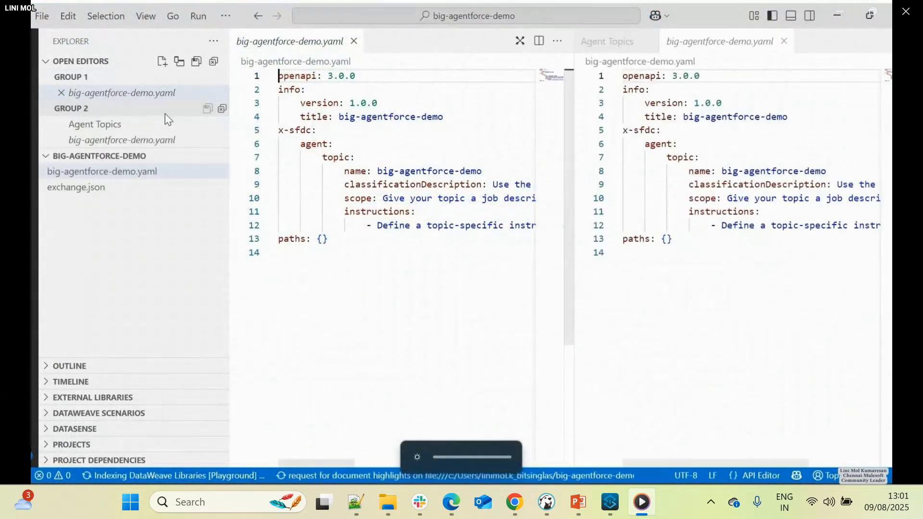
{"action": "left_click", "coordinate": [311, 198]}
{"action": "key", "text": "ctrl+a"}
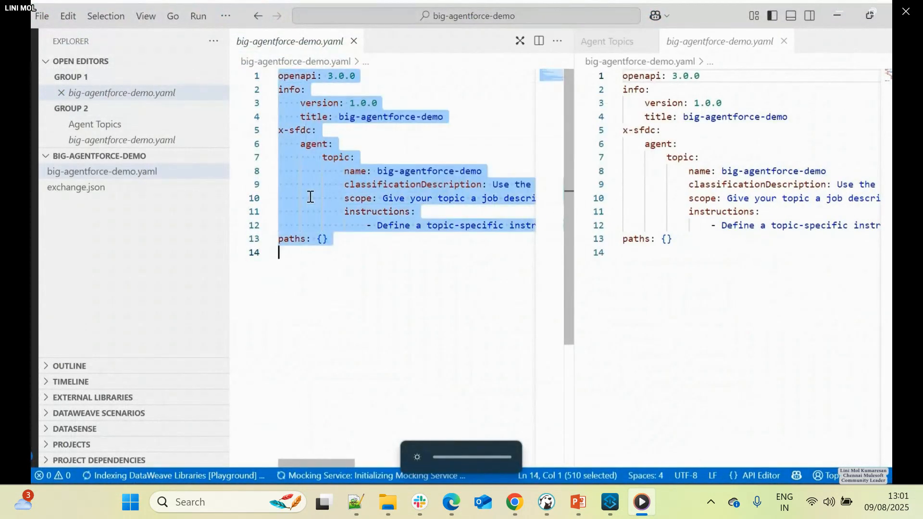
{"action": "key", "text": "ctrl+v"}
{"action": "left_click", "coordinate": [556, 75]}
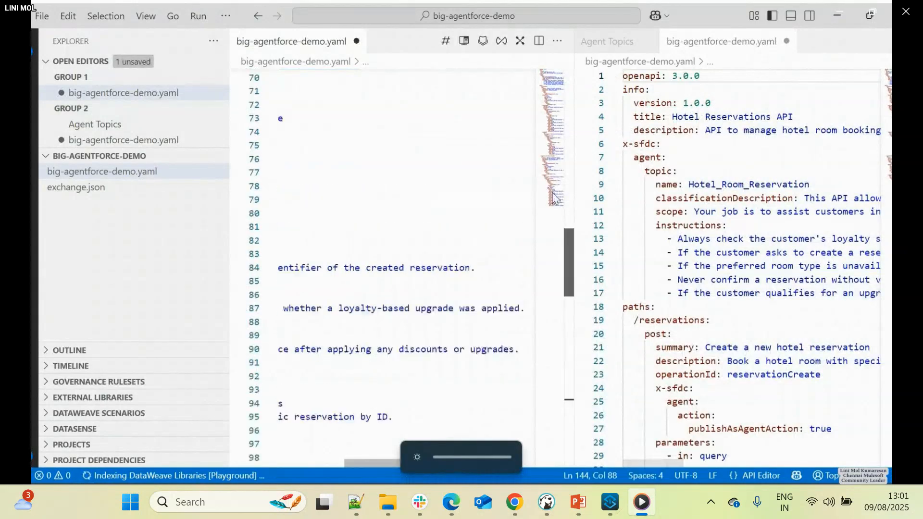
{"action": "left_click_drag", "start_coordinate": [333, 464], "coordinate": [248, 457]}
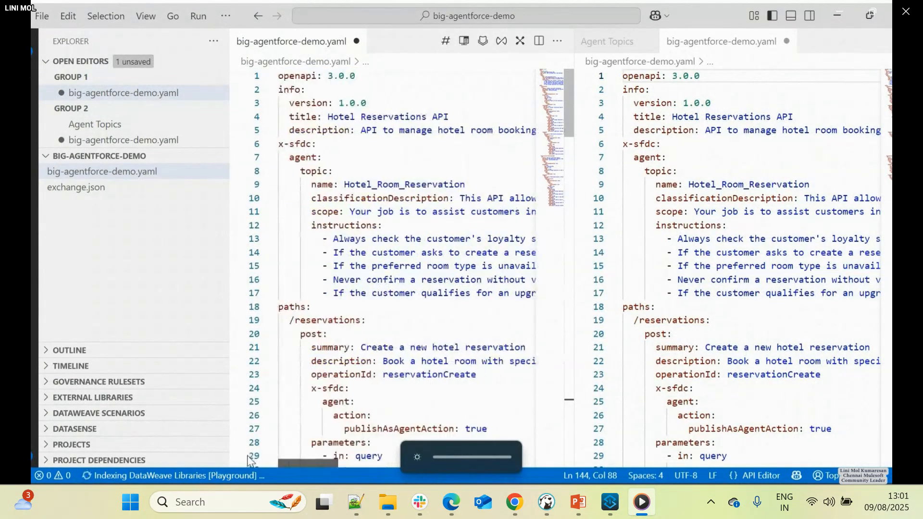
- Change the agent topic name in the YAML specification to Big_Agentforce_demo
{"action": "left_click_drag", "start_coordinate": [346, 185], "coordinate": [474, 189]}
{"action": "type", "text": "B"}
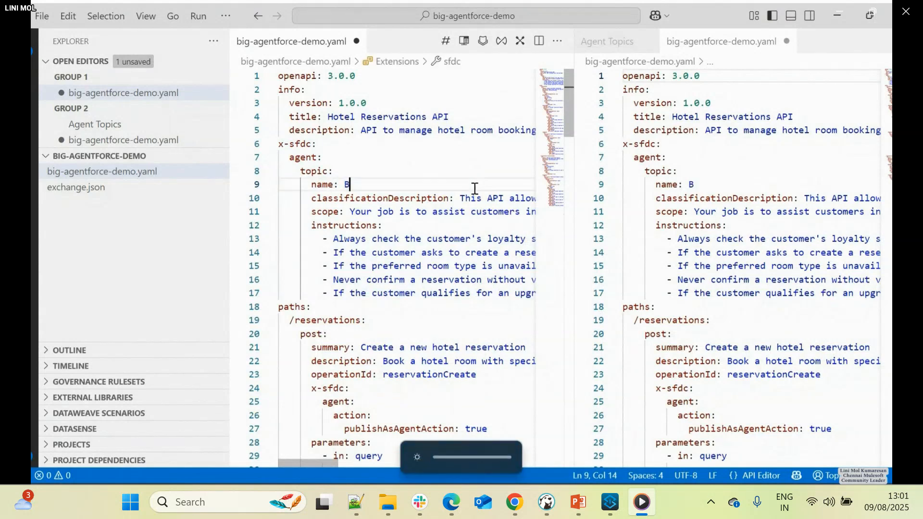
{"action": "type", "text": "ig_"}
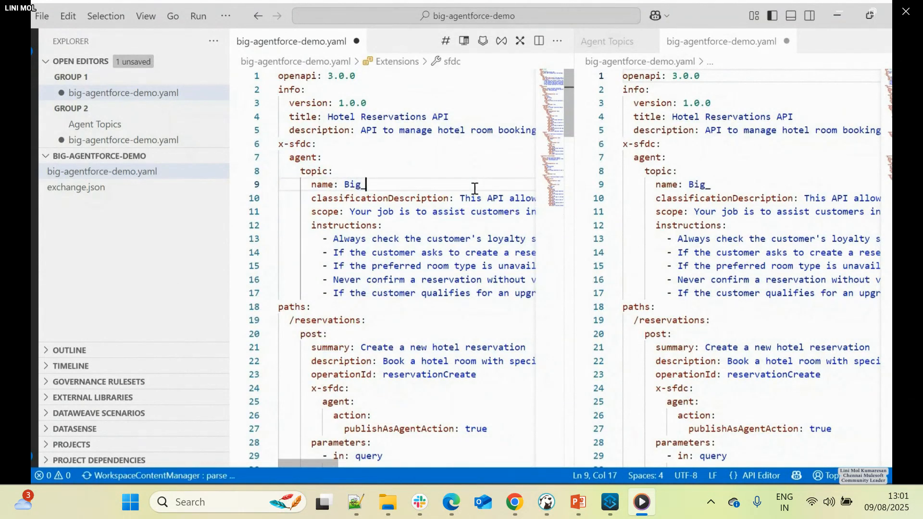
{"action": "type", "text": "Agentforc"}
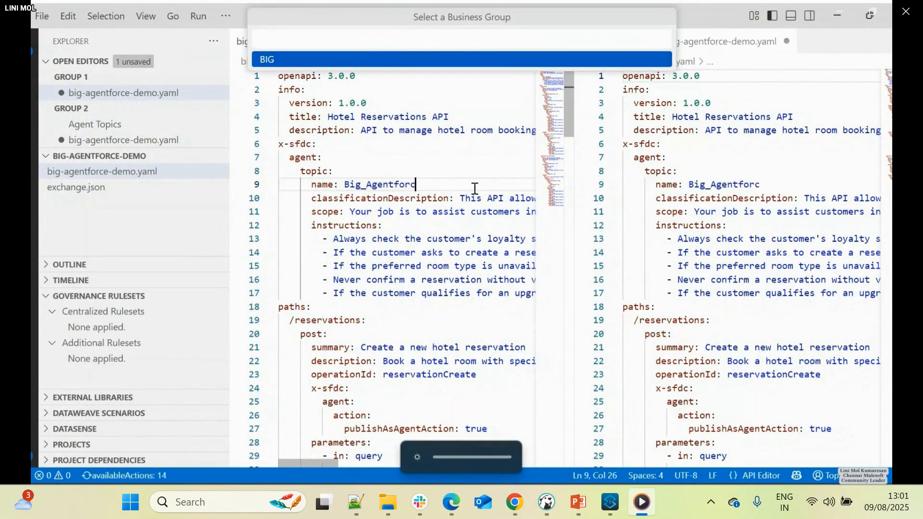
{"action": "type", "text": "e_dem"}
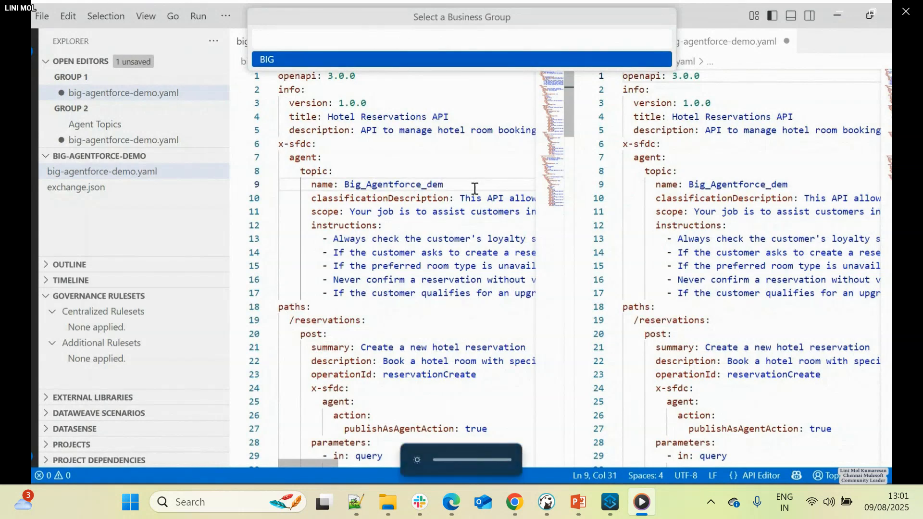
{"action": "type", "text": "o"}
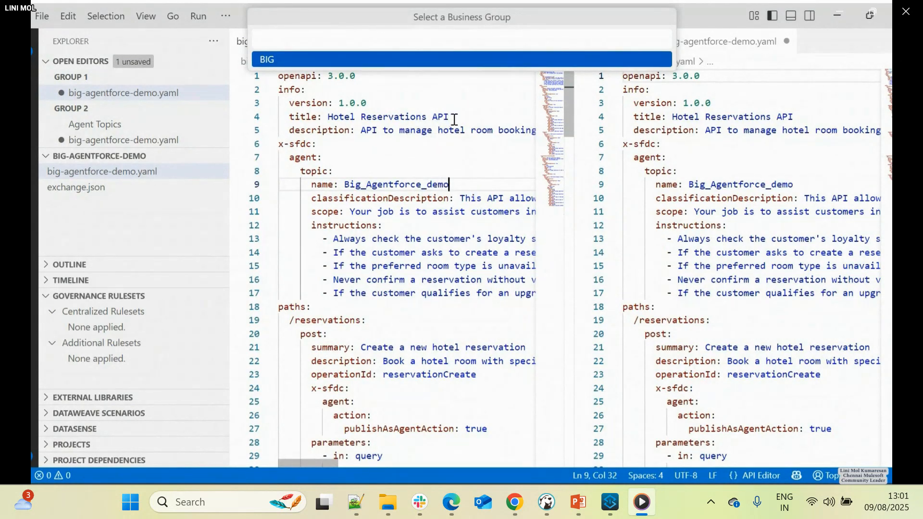
- Select BIG as the business group and change the API title in the specification to "BIG Agentforce DEMO API"
{"action": "left_click_drag", "start_coordinate": [427, 117], "coordinate": [327, 116]}
{"action": "key", "text": "Right"}
{"action": "type", "text": "B"}
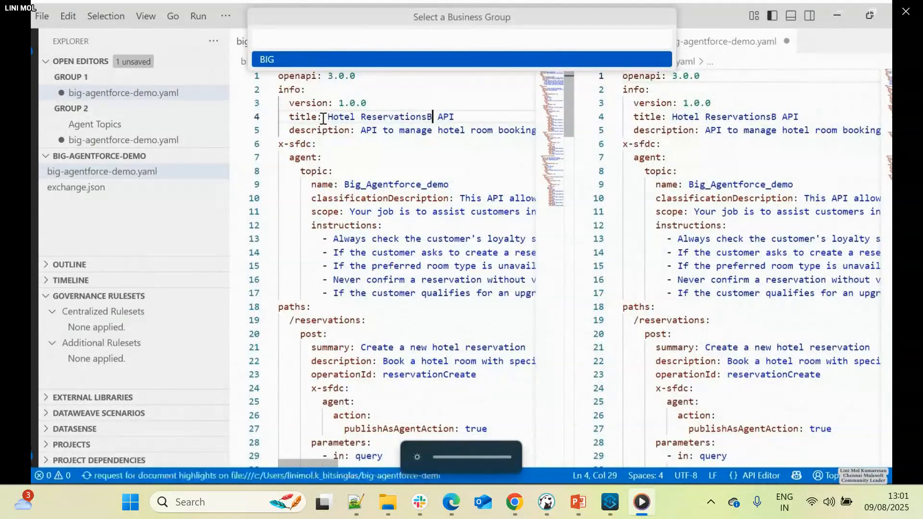
{"action": "key", "text": "BackSpace"}
{"action": "key", "text": "BackSpace"}
{"action": "key", "text": "BackSpace"}
{"action": "key", "text": "BackSpace"}
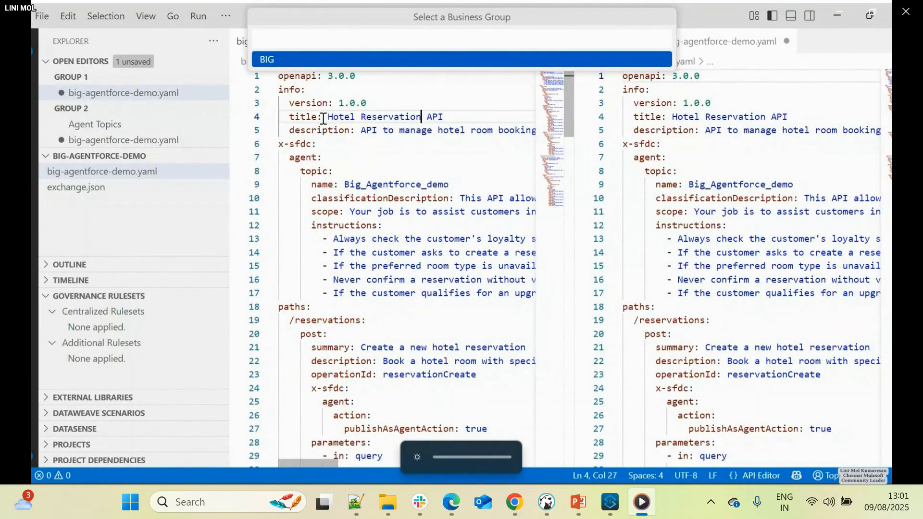
{"action": "key", "text": "BackSpace"}
{"action": "key", "text": "BackSpace"}
{"action": "key", "text": "BackSpace"}
{"action": "key", "text": "BackSpace"}
{"action": "key", "text": "BackSpace"}
{"action": "key", "text": "BackSpace"}
{"action": "key", "text": "BackSpace"}
{"action": "key", "text": "BackSpace"}
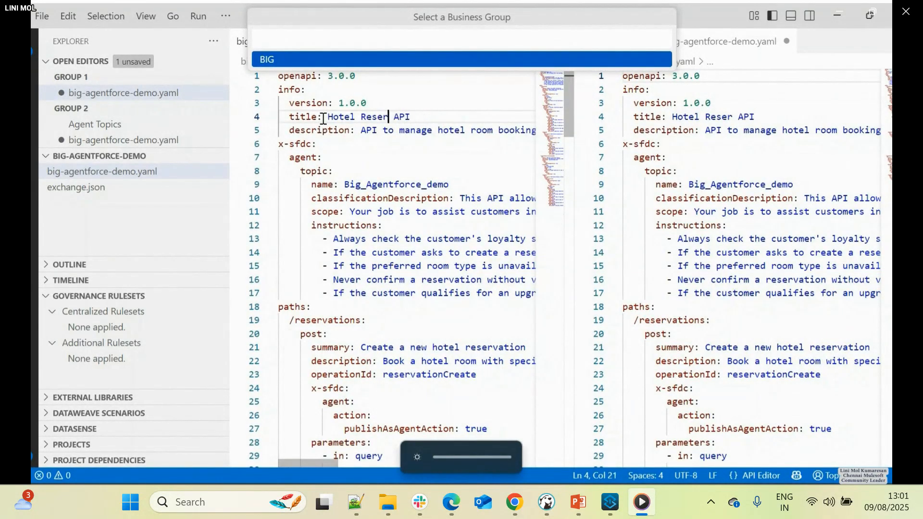
{"action": "left_click", "coordinate": [276, 61]}
{"action": "left_click_drag", "start_coordinate": [329, 118], "coordinate": [364, 117]}
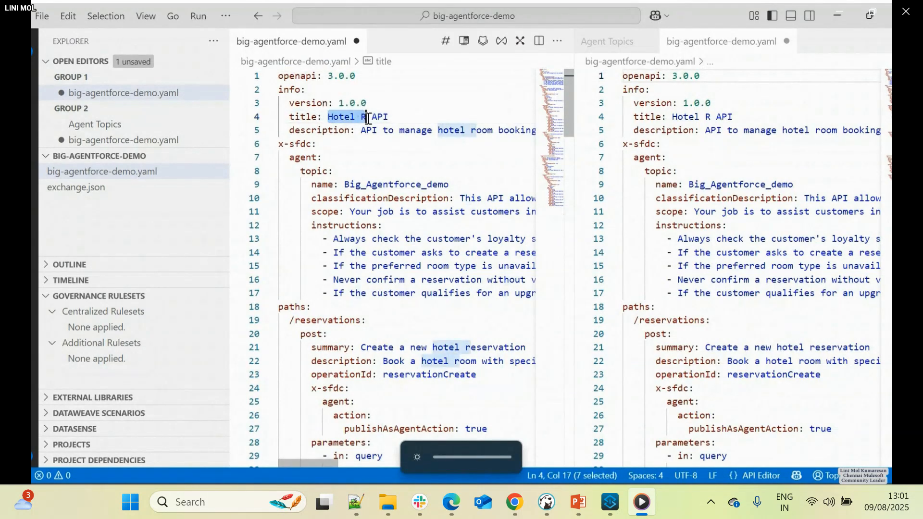
{"action": "type", "text": "BIG Agent"}
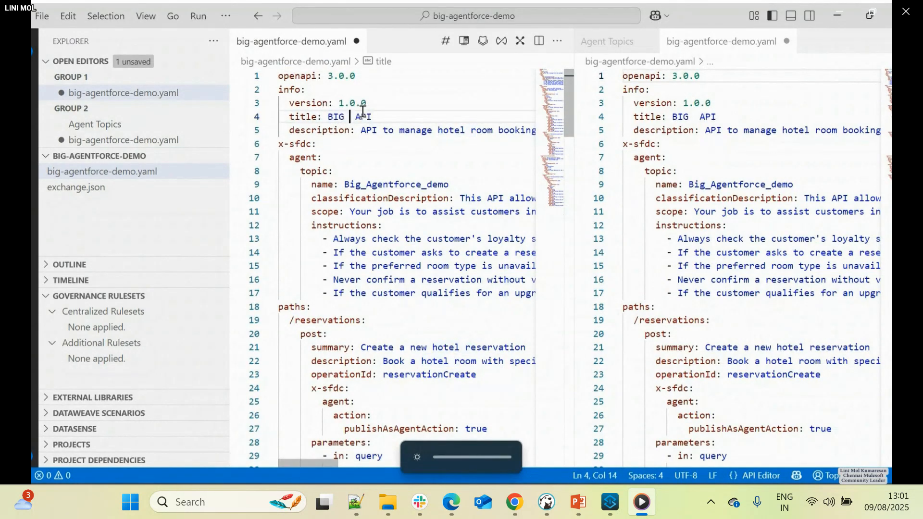
{"action": "type", "text": "force "}
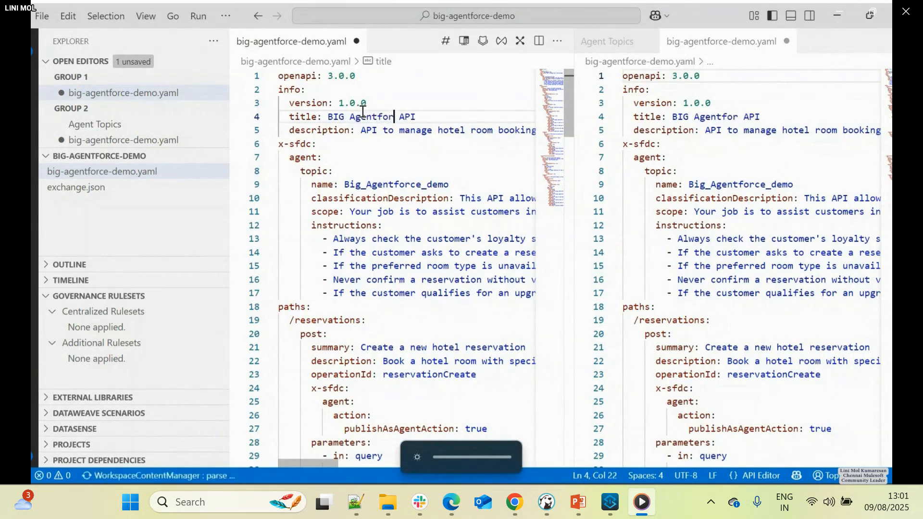
{"action": "type", "text": "DEMO"}
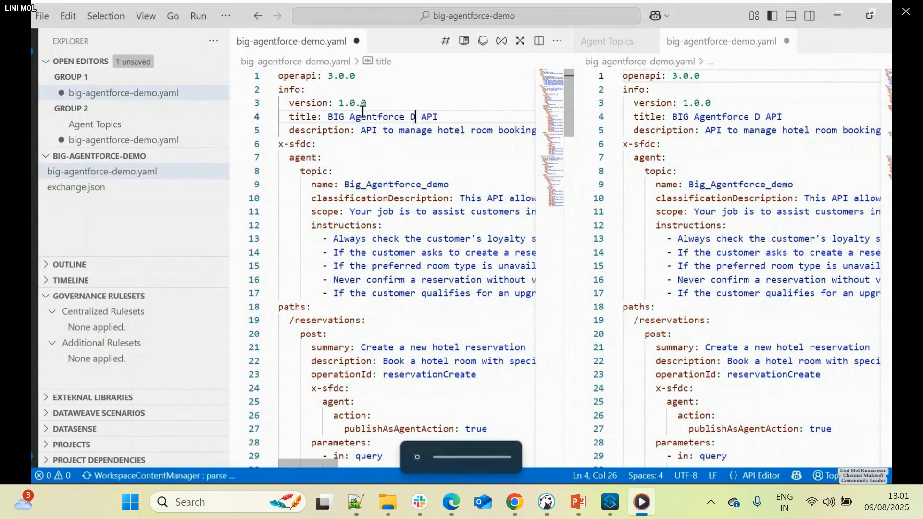
- Save big-agentforce-demo.yaml and close its duplicate editor so that the Agent Topics form is shown beside the specification
{"action": "left_click", "coordinate": [399, 198]}
{"action": "key", "text": "ctrl+s"}
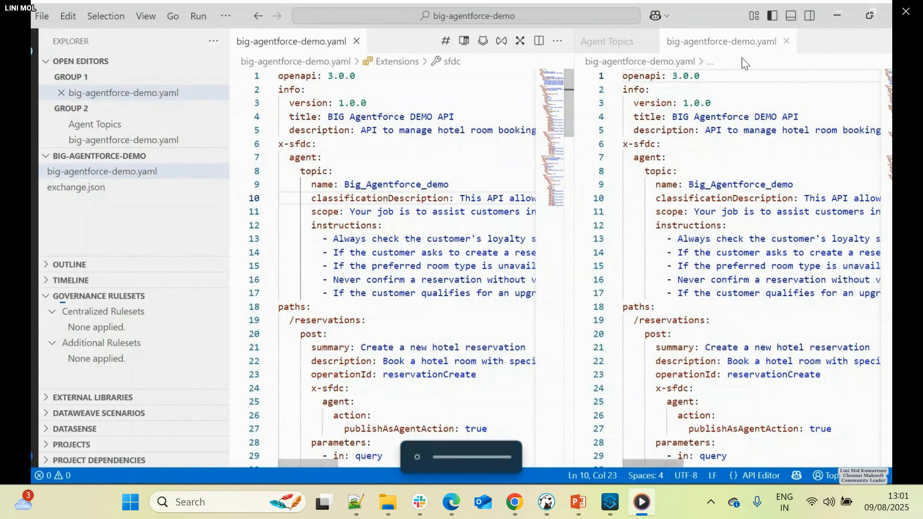
{"action": "left_click", "coordinate": [785, 41]}
{"action": "left_click", "coordinate": [386, 205]}
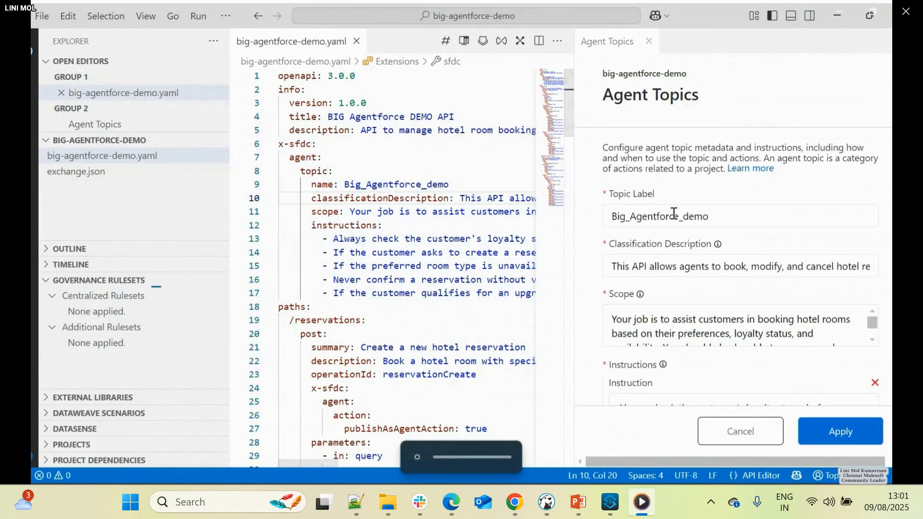
- Apply the Agent Topics metadata to the specification, and review the topic instructions and the POST /reservations operation
{"action": "left_click", "coordinate": [826, 432]}
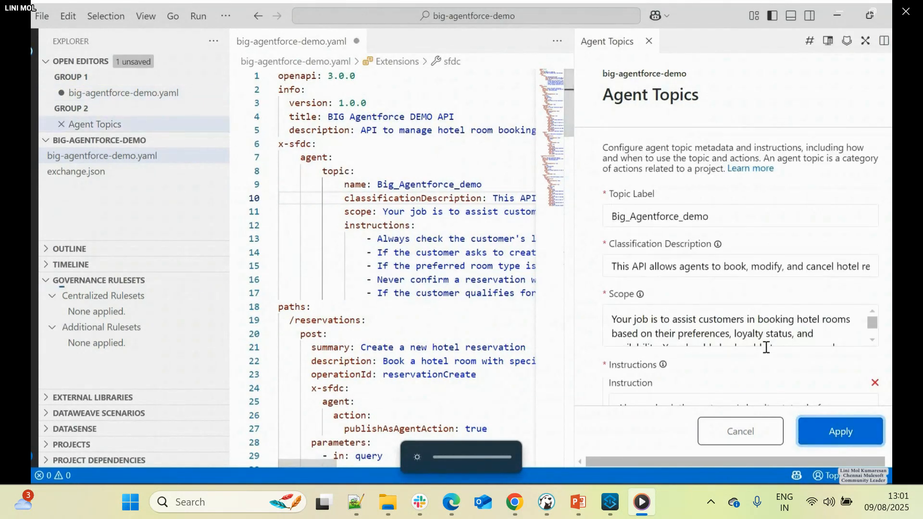
{"action": "scroll", "coordinate": [766, 347], "scroll_direction": "down", "scroll_amount": 10}
{"action": "scroll", "coordinate": [766, 347], "scroll_direction": "down", "scroll_amount": 2}
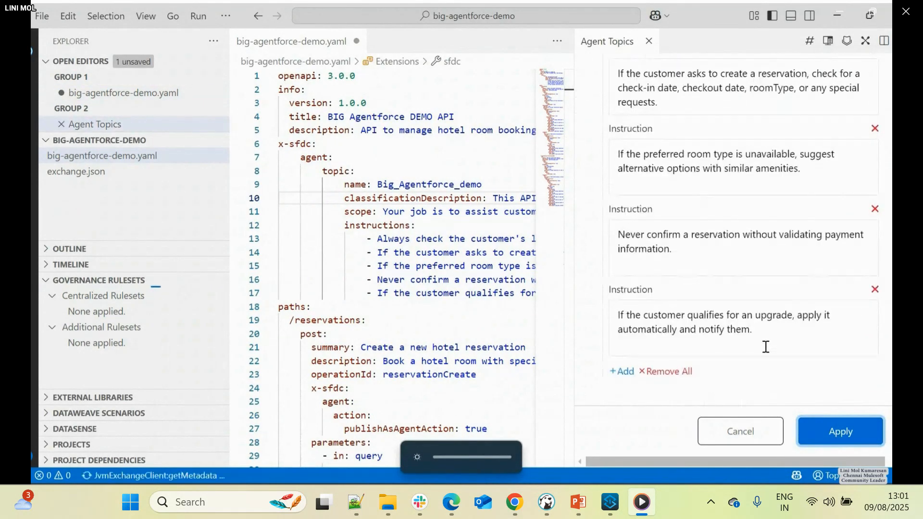
{"action": "scroll", "coordinate": [489, 340], "scroll_direction": "down", "scroll_amount": 1}
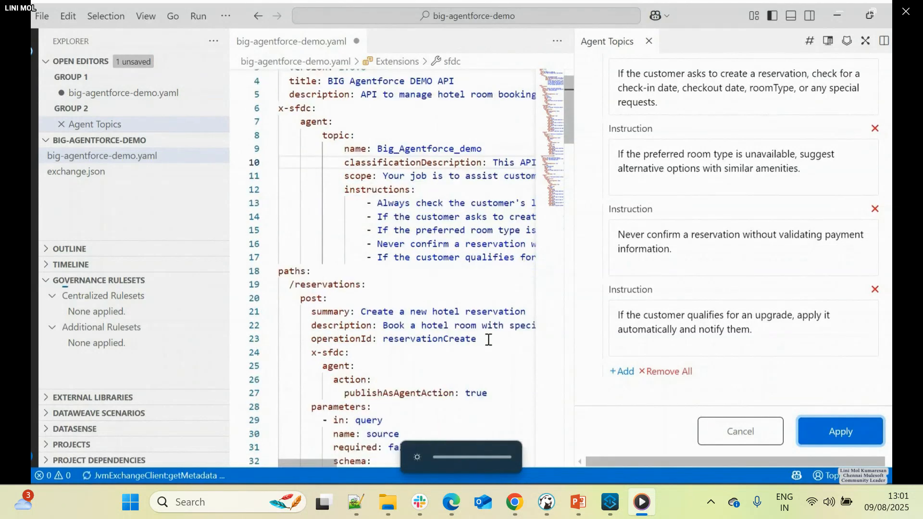
{"action": "left_click_drag", "start_coordinate": [384, 328], "coordinate": [503, 326]}
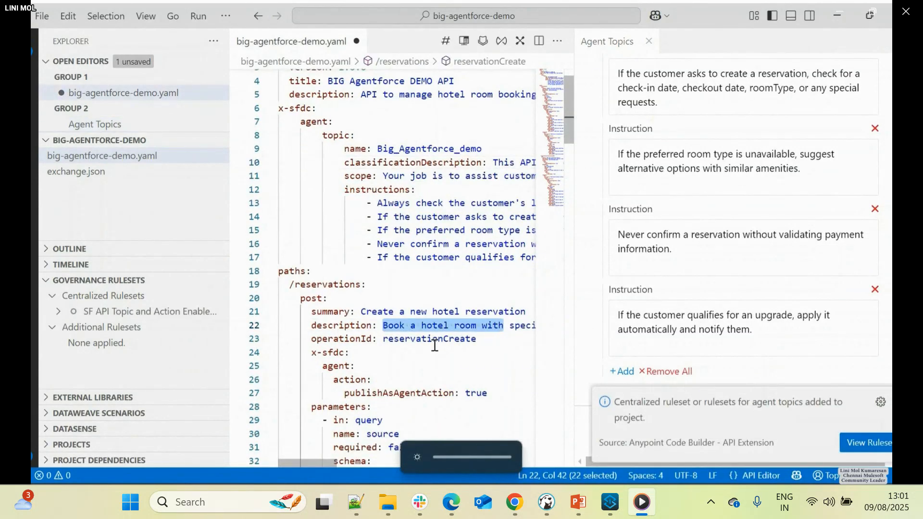
{"action": "scroll", "coordinate": [434, 346], "scroll_direction": "down", "scroll_amount": 5}
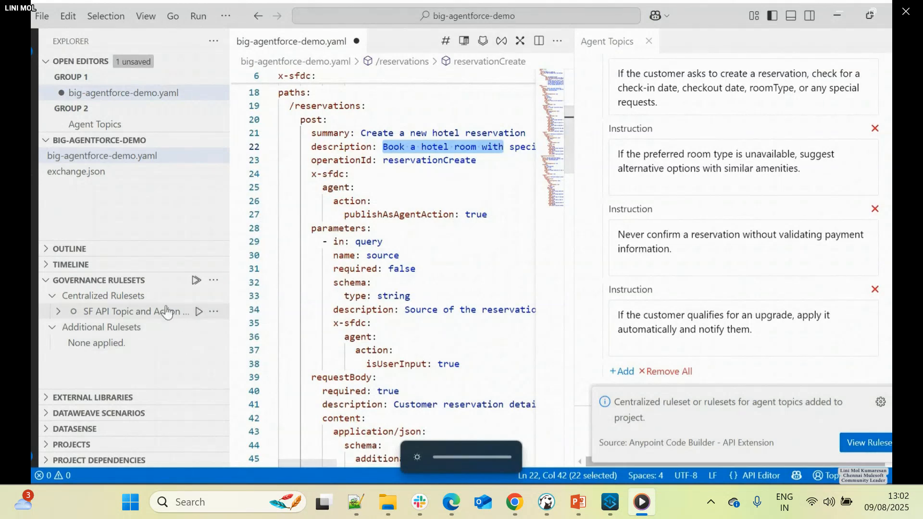
- Run the centralized governance ruleset validation for agent topics and actions on the API specification
{"action": "left_click", "coordinate": [184, 296]}
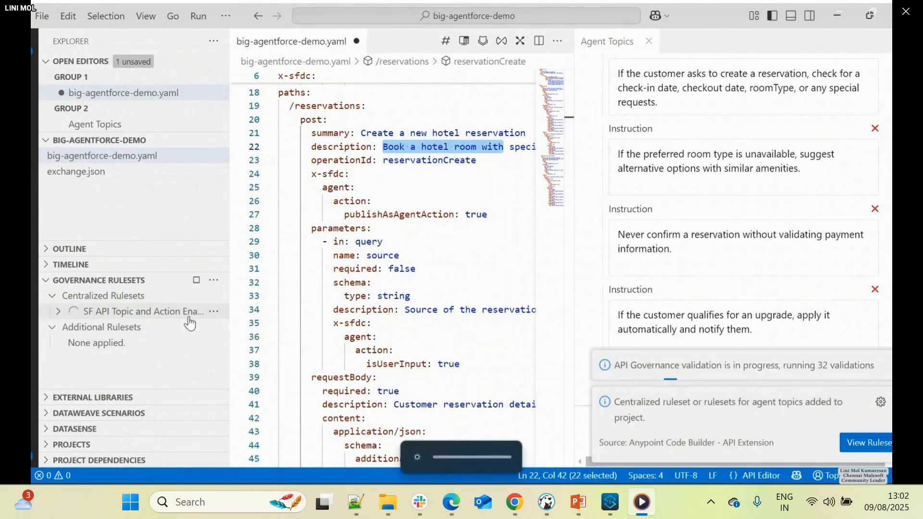
{"action": "scroll", "coordinate": [464, 316], "scroll_direction": "up", "scroll_amount": 3}
{"action": "scroll", "coordinate": [464, 319], "scroll_direction": "up", "scroll_amount": 2}
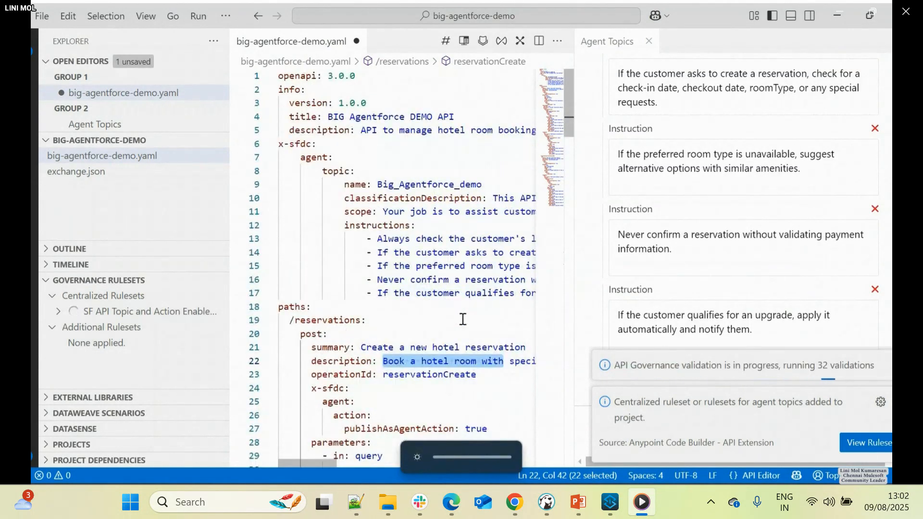
- Widen the specification editor, save big-agentforce-demo.yaml, then reapply the Agent Topics metadata and save the file again
{"action": "scroll", "coordinate": [423, 300], "scroll_direction": "down", "scroll_amount": 3}
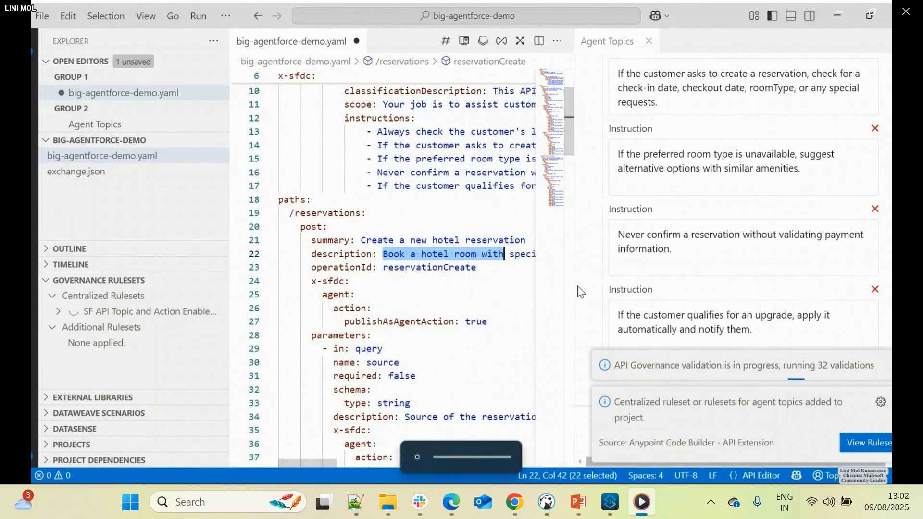
{"action": "left_click_drag", "start_coordinate": [574, 294], "coordinate": [666, 312]}
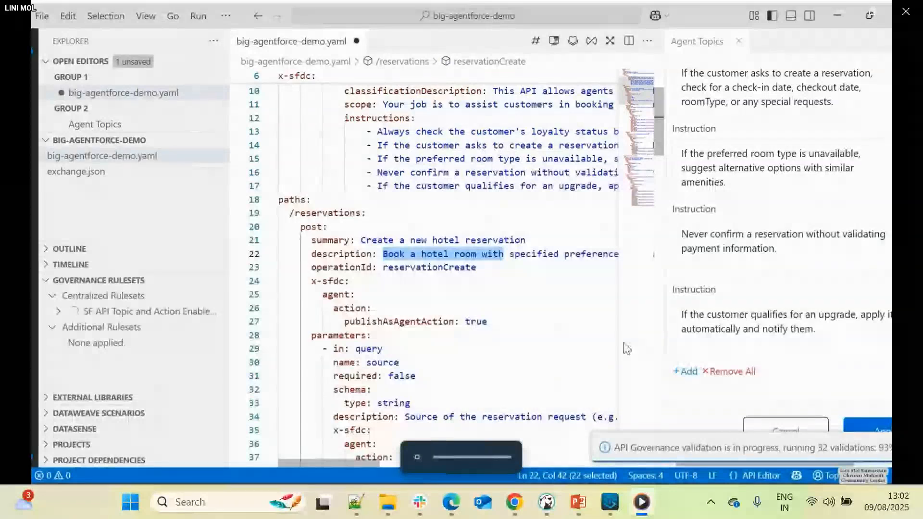
{"action": "scroll", "coordinate": [466, 330], "scroll_direction": "down", "scroll_amount": 6}
{"action": "scroll", "coordinate": [466, 330], "scroll_direction": "up", "scroll_amount": 3}
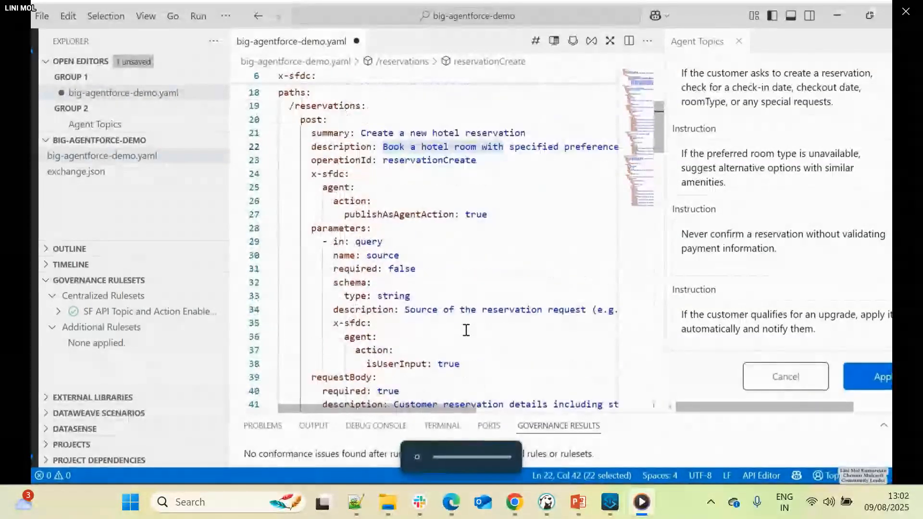
{"action": "left_click", "coordinate": [374, 188]}
{"action": "key", "text": "ctrl+s"}
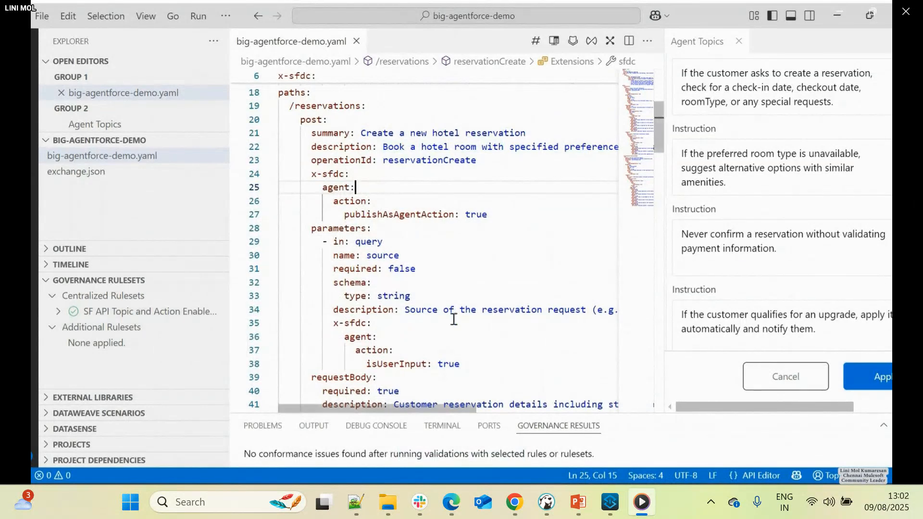
{"action": "left_click", "coordinate": [883, 374]}
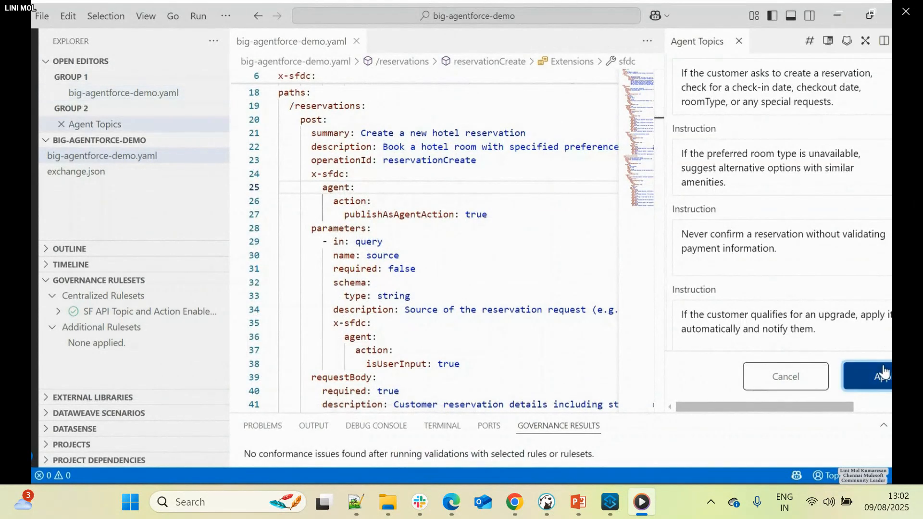
{"action": "left_click", "coordinate": [468, 175]}
{"action": "key", "text": "ctrl+s"}
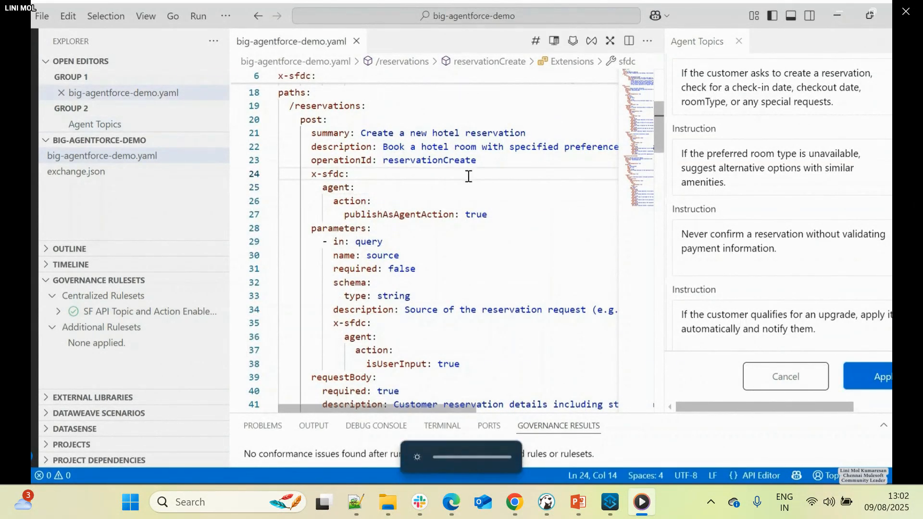
- Publish the API project to Exchange with asset version 1.0.0 and API version v1, and close the Agent Topics form
{"action": "left_click", "coordinate": [512, 16]}
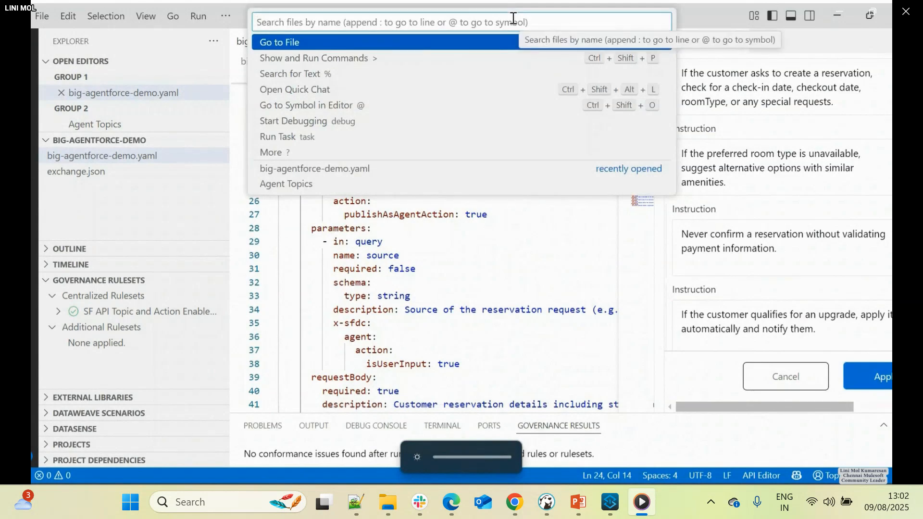
{"action": "type", "text": ">>"}
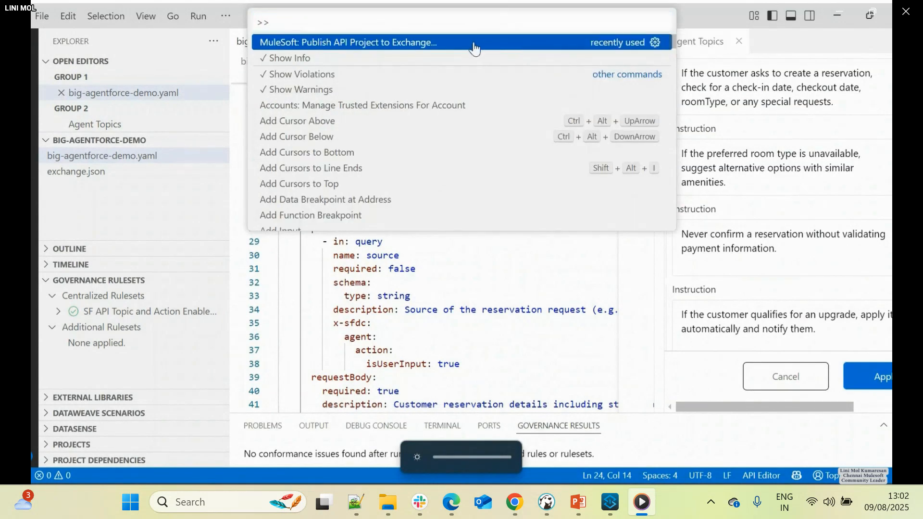
{"action": "left_click", "coordinate": [474, 44]}
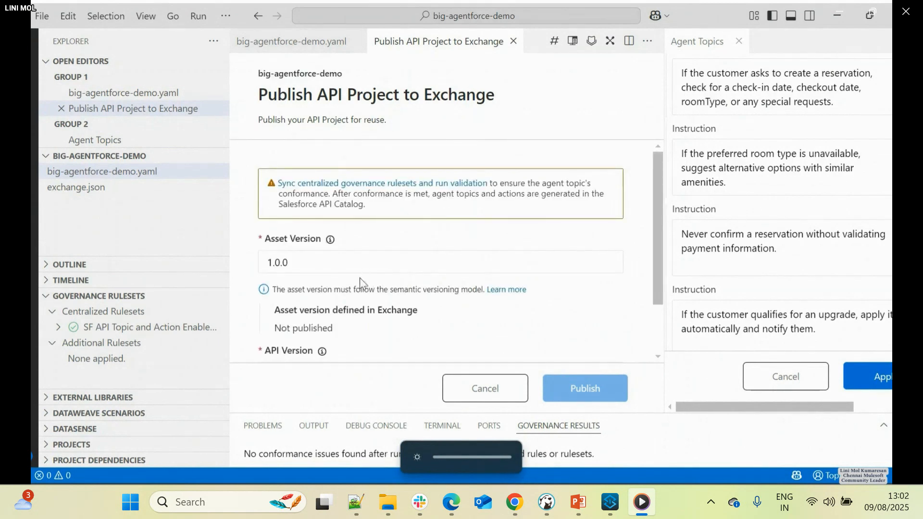
{"action": "scroll", "coordinate": [298, 288], "scroll_direction": "down", "scroll_amount": 2}
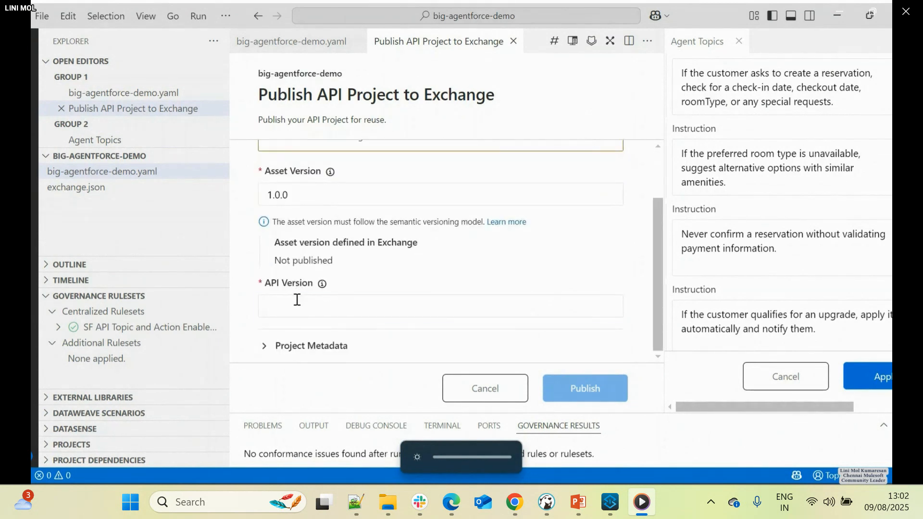
{"action": "left_click", "coordinate": [298, 299]}
{"action": "type", "text": "v1"}
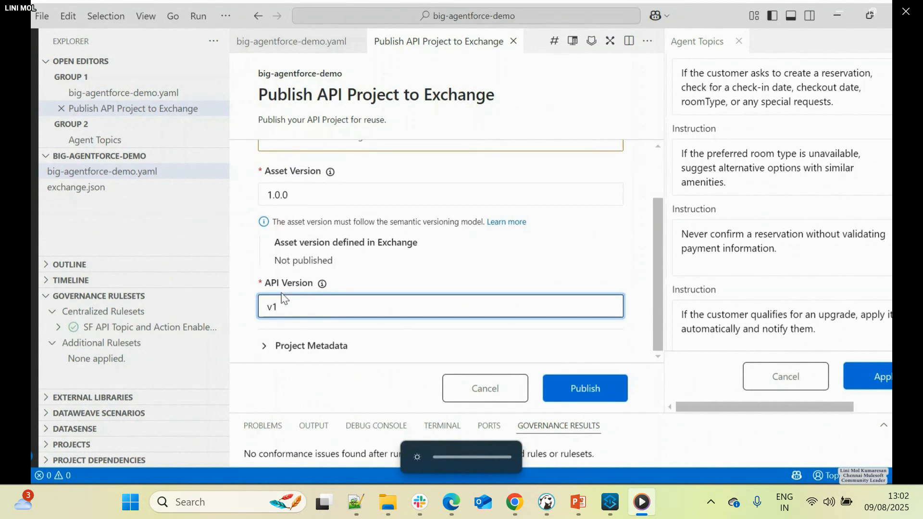
{"action": "left_click", "coordinate": [605, 399]}
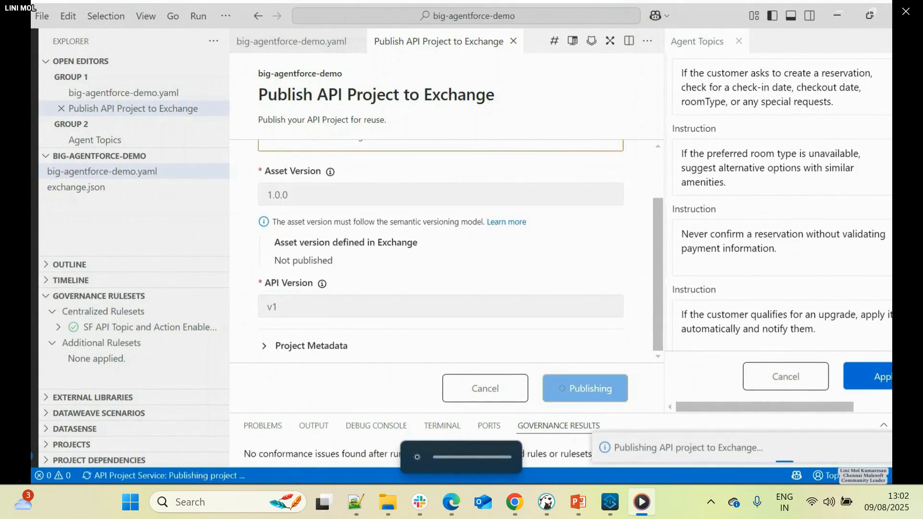
{"action": "left_click", "coordinate": [740, 42]}
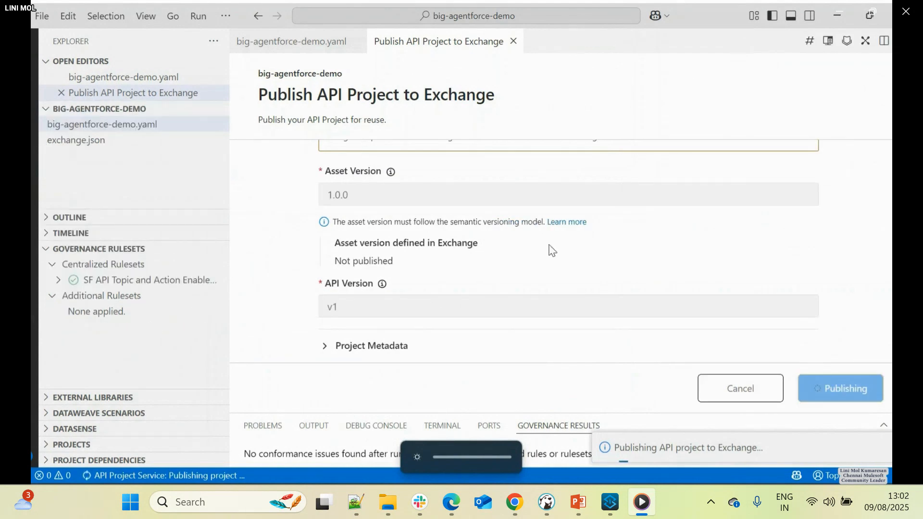
- Switch to the Anypoint Exchange page in Chrome and reload the BIG root assets list
{"action": "mouse_move", "coordinate": [515, 502]}
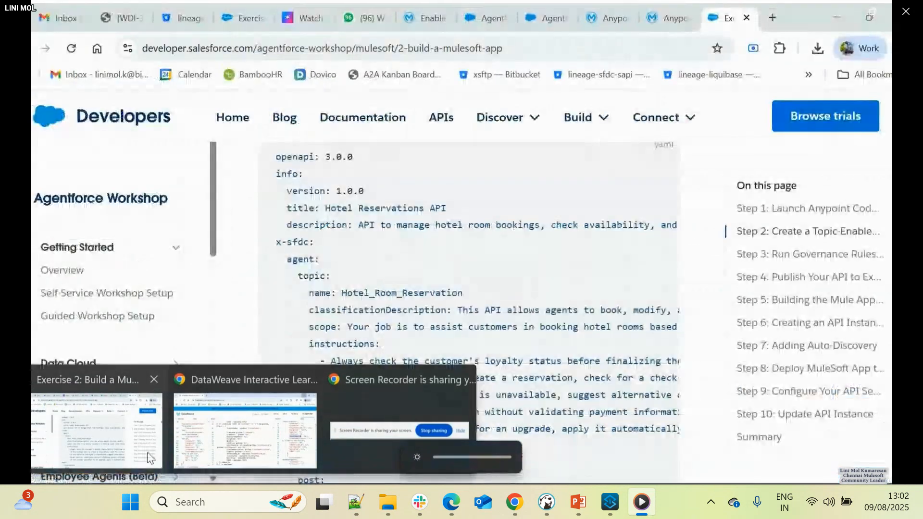
{"action": "left_click", "coordinate": [146, 452]}
{"action": "left_click", "coordinate": [604, 17]}
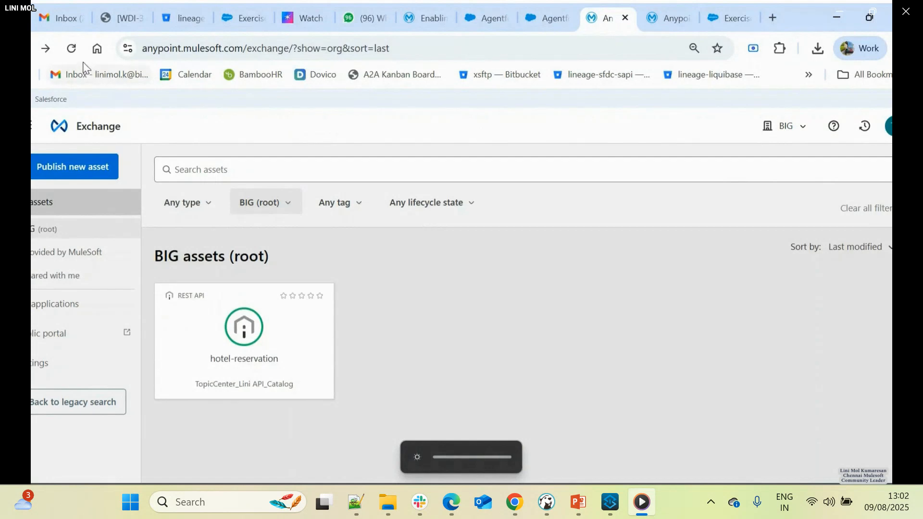
{"action": "left_click", "coordinate": [71, 48]}
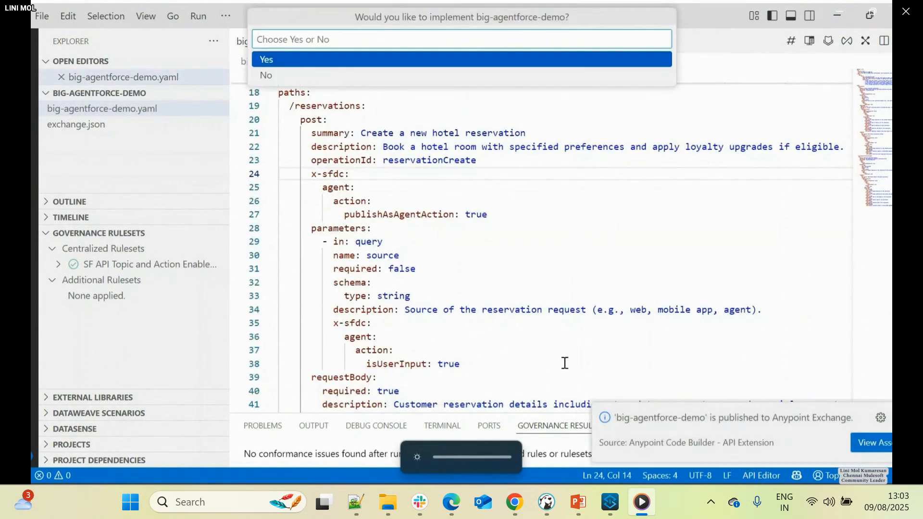
- Implement the published API as Mule project big-agentforce-demo-impl in the proposed target folder, using Mule runtime 4.9.5 and Java 17
{"action": "left_click", "coordinate": [283, 63]}
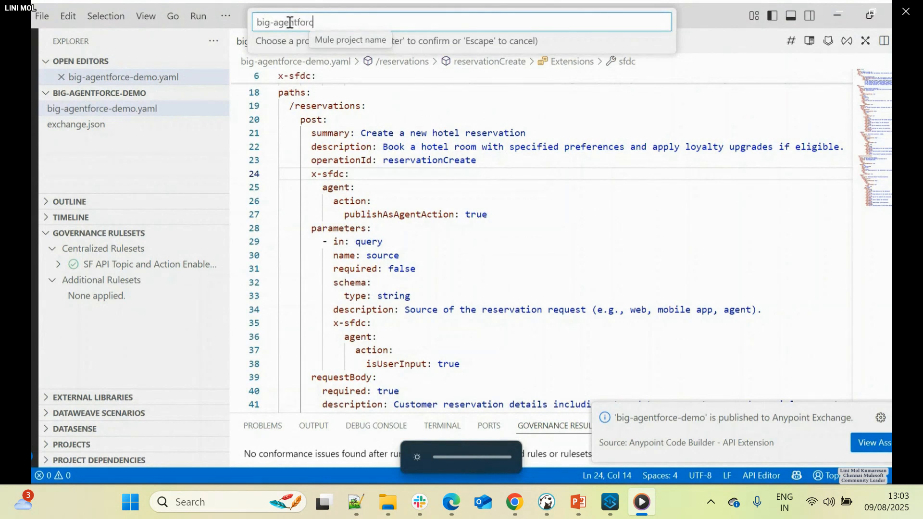
{"action": "type", "text": "big-agentforce-demo-"}
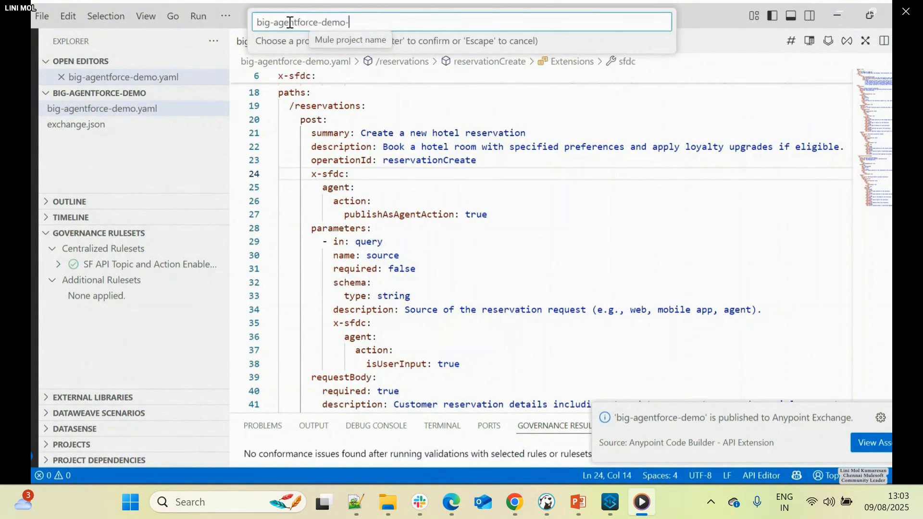
{"action": "type", "text": "impl"}
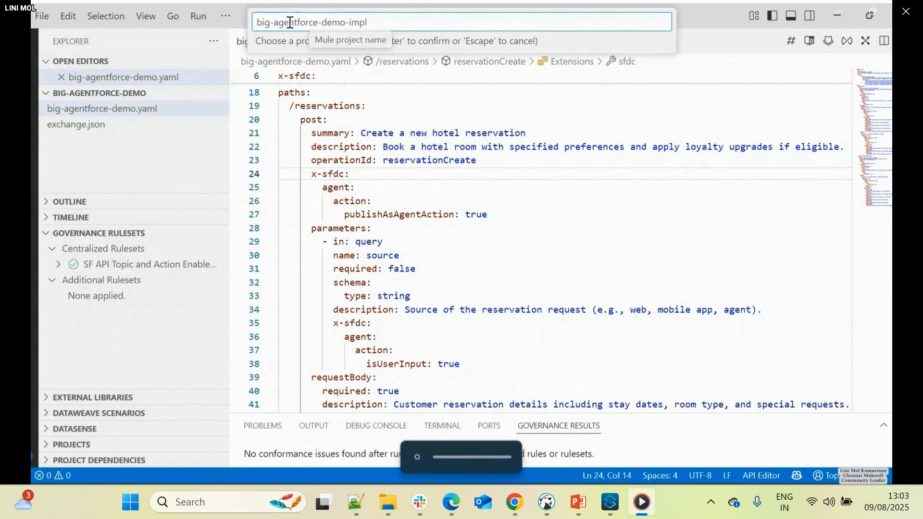
{"action": "key", "text": "Return"}
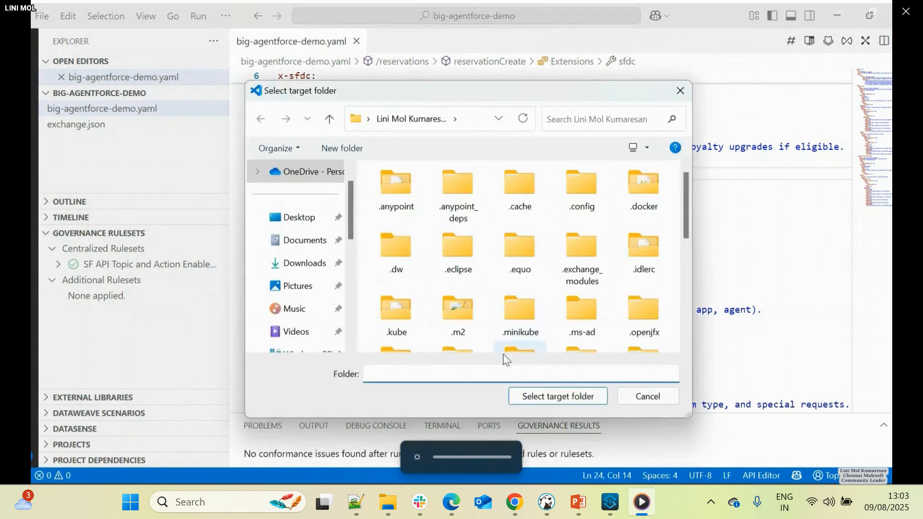
{"action": "left_click", "coordinate": [541, 395]}
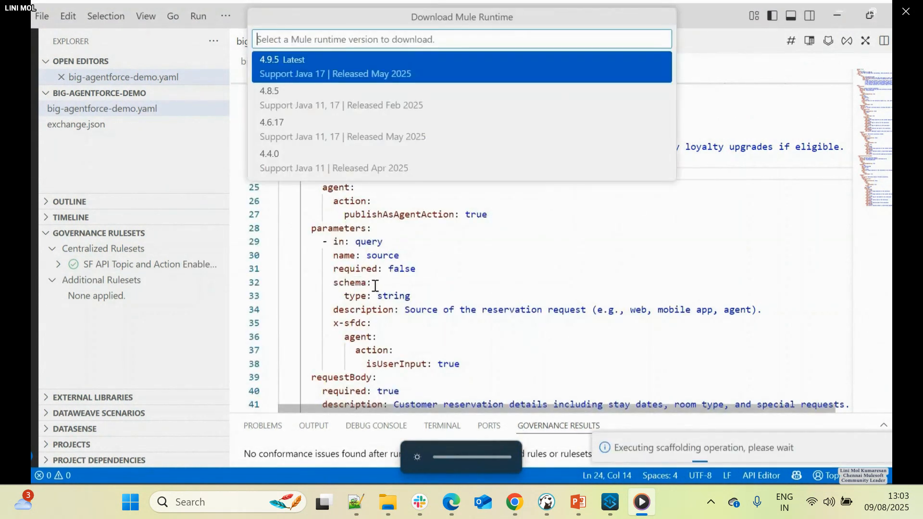
{"action": "left_click", "coordinate": [319, 77]}
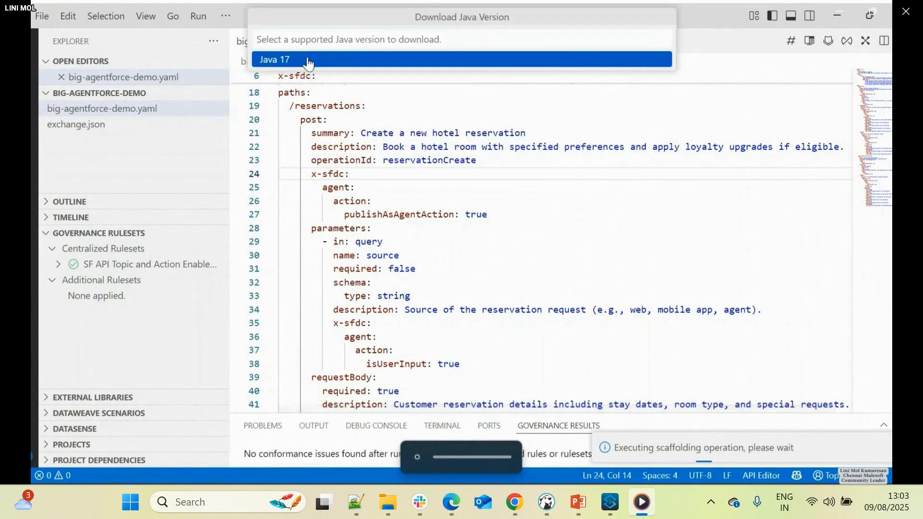
{"action": "left_click", "coordinate": [332, 60]}
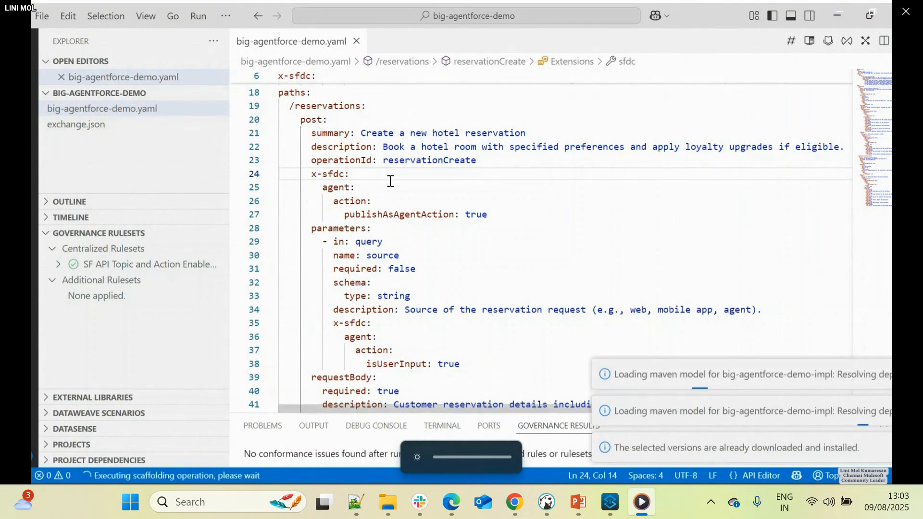
- Reload the BIG assets in Exchange to check for the published big-agentforce-demo API, and return to the code editor
{"action": "key", "text": "alt+Tab"}
{"action": "left_click", "coordinate": [70, 47]}
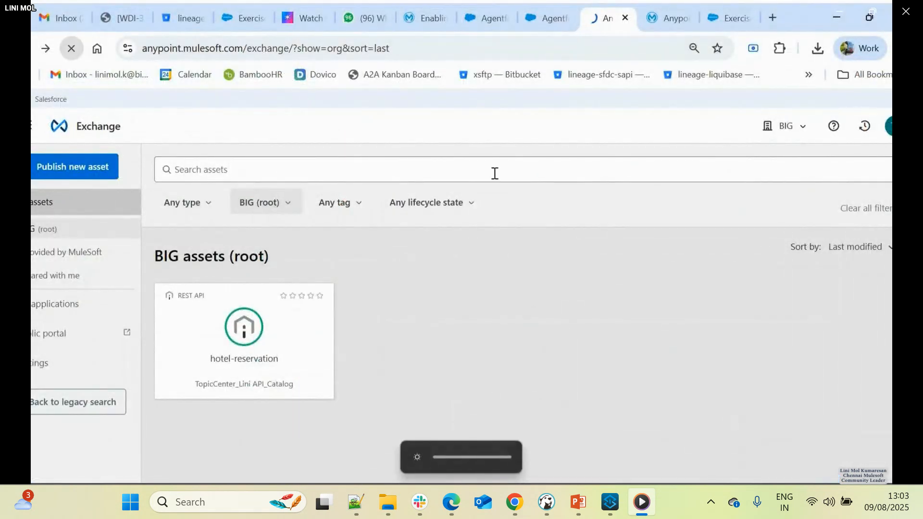
{"action": "key", "text": "alt+Tab"}
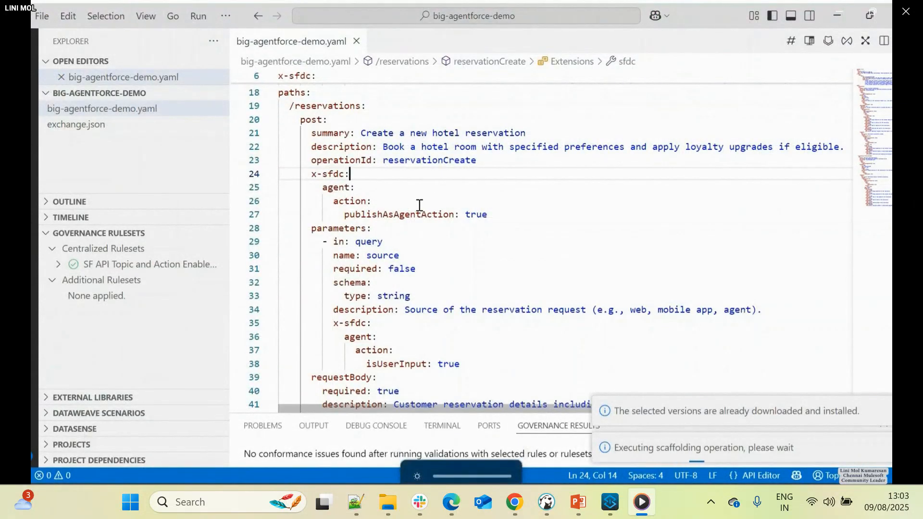
{"action": "key", "text": "alt+Tab"}
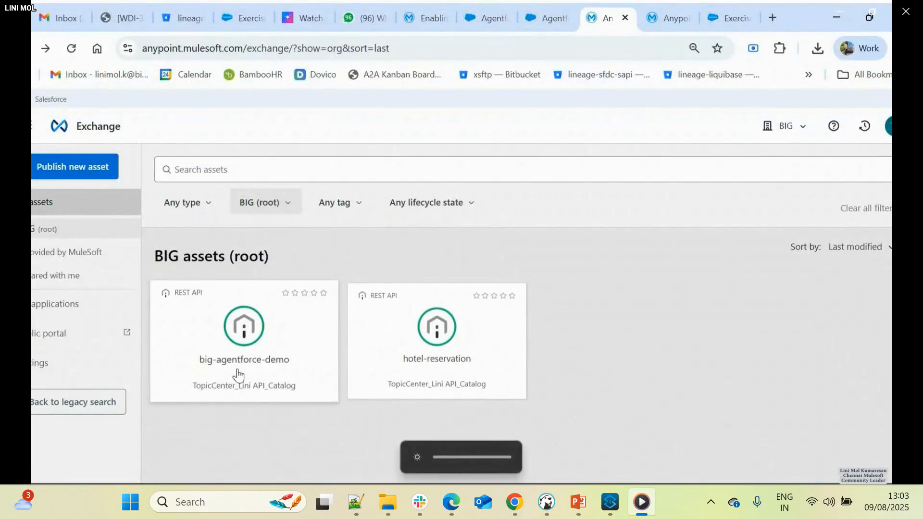
{"action": "key", "text": "alt+Tab"}
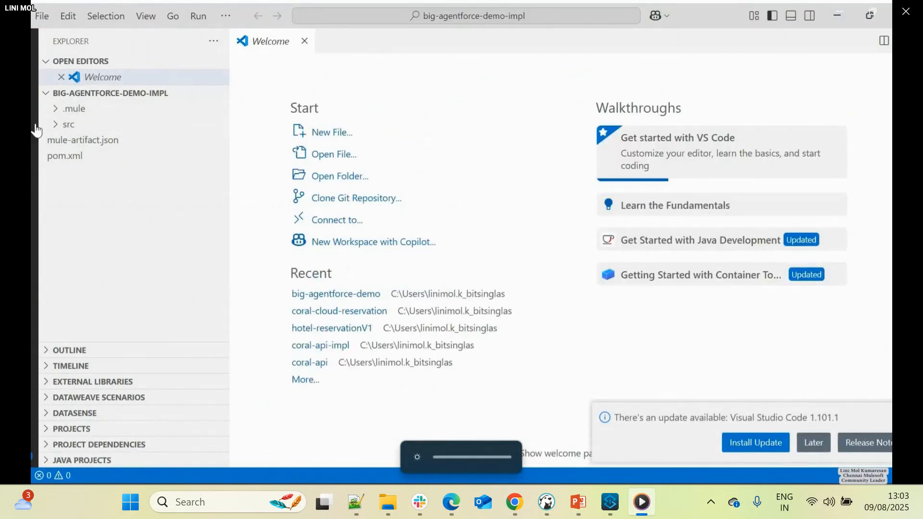
- Open big-agentforce-demo-impl.xml from src/main/mule, postpone the editor update, and examine the HTTP listener and APIkit configurations
{"action": "left_click", "coordinate": [58, 126]}
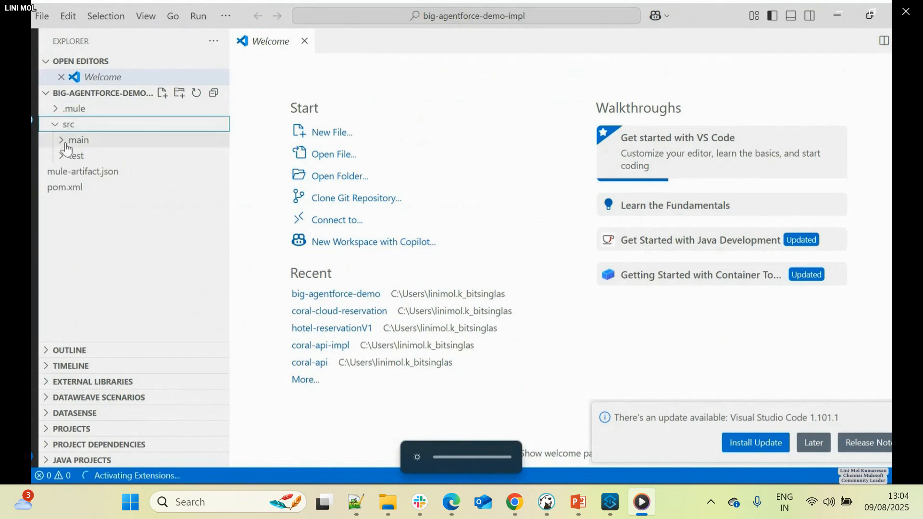
{"action": "left_click", "coordinate": [68, 144]}
{"action": "left_click", "coordinate": [74, 172]}
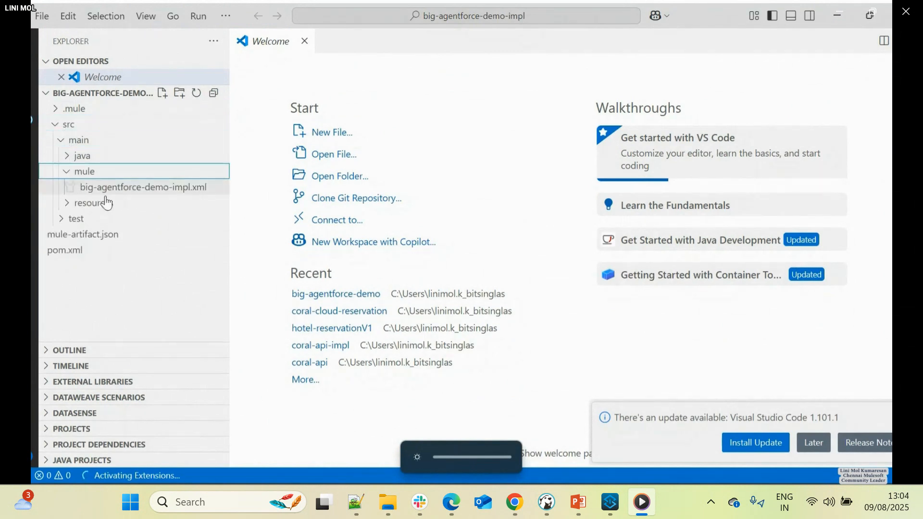
{"action": "left_click", "coordinate": [112, 190]}
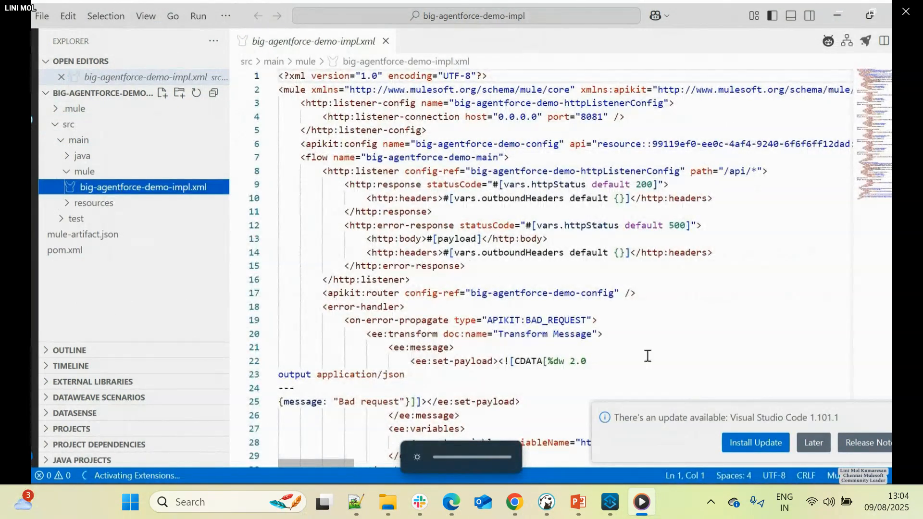
{"action": "left_click", "coordinate": [814, 445]}
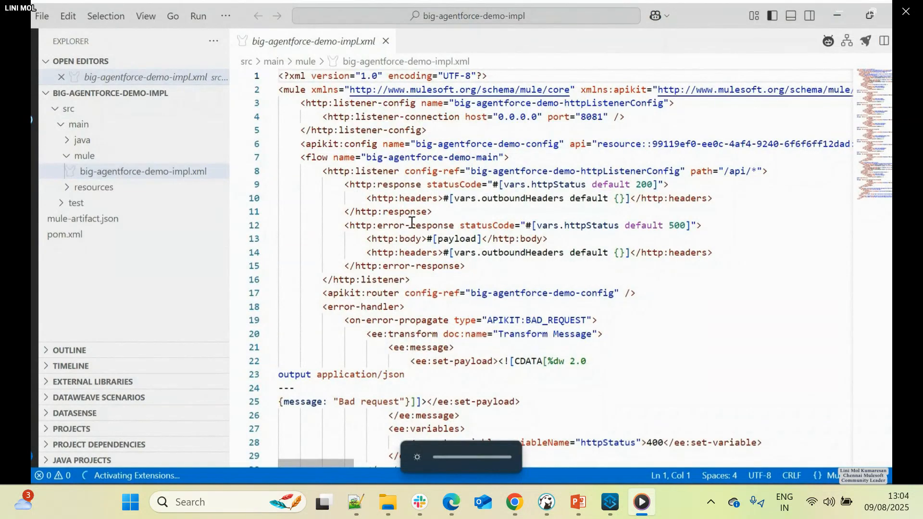
{"action": "left_click", "coordinate": [322, 143]}
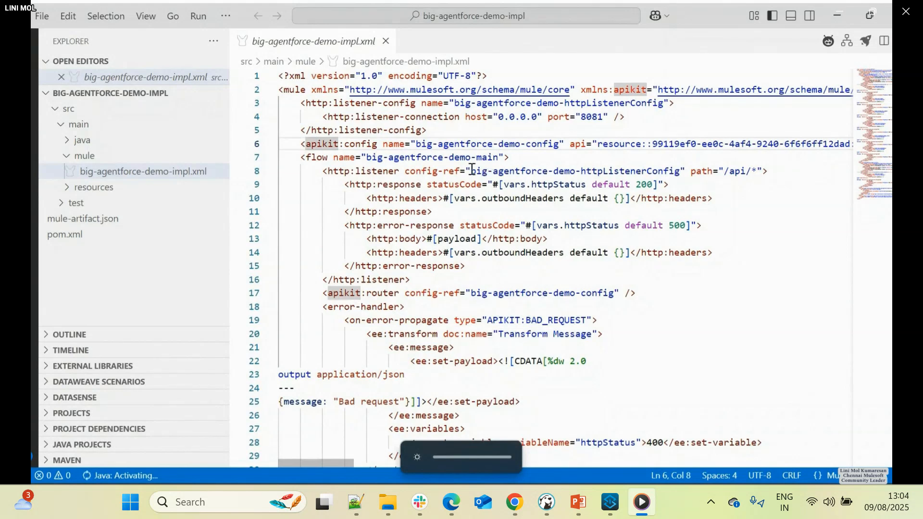
{"action": "left_click", "coordinate": [465, 132]}
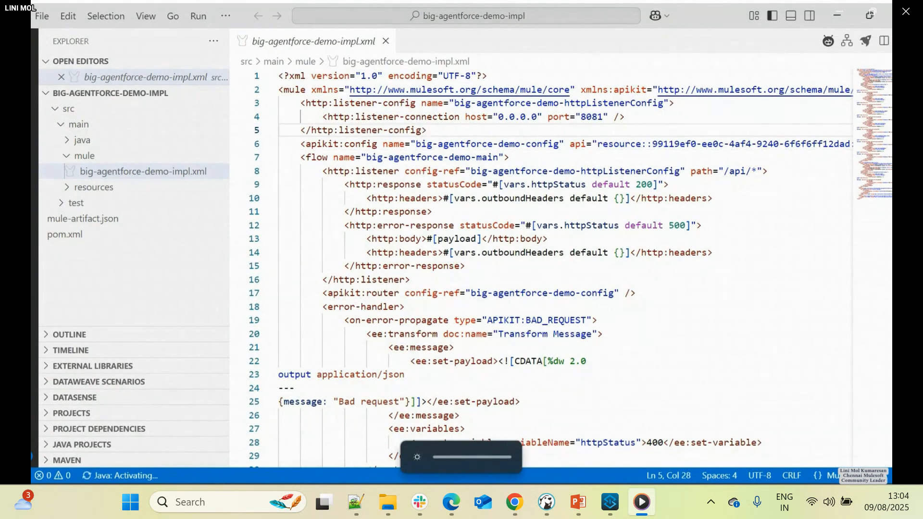
- Switch to Chrome and show the Agentforce Workshop exercise on building a MuleSoft app
{"action": "left_click", "coordinate": [120, 429]}
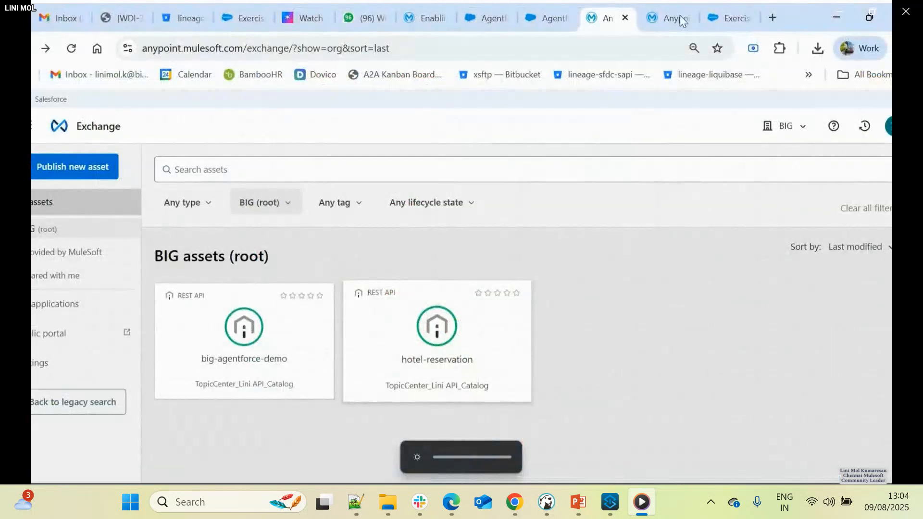
{"action": "left_click", "coordinate": [666, 19]}
{"action": "left_click", "coordinate": [721, 20]}
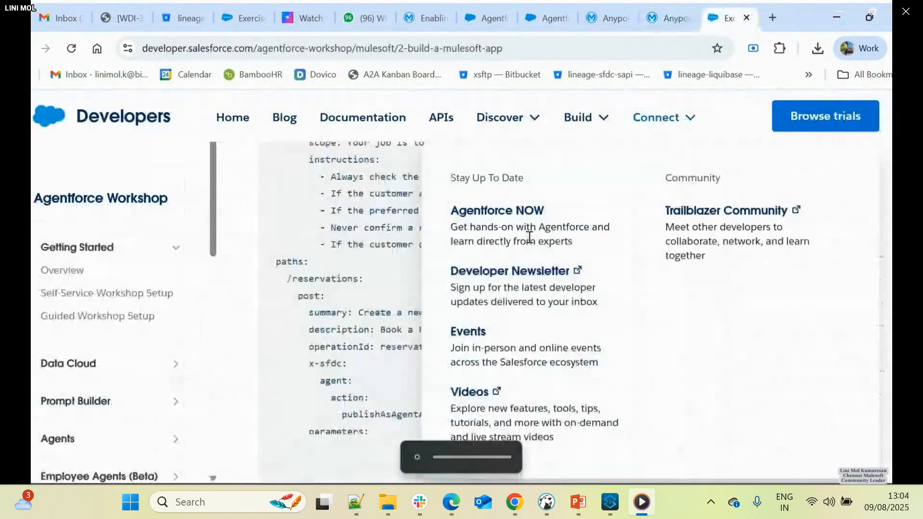
- Copy the Transform Message DataWeave script for the reservation response from Step 5 of the workshop exercise
{"action": "scroll", "coordinate": [354, 307], "scroll_direction": "down", "scroll_amount": 10}
{"action": "scroll", "coordinate": [351, 307], "scroll_direction": "down", "scroll_amount": 10}
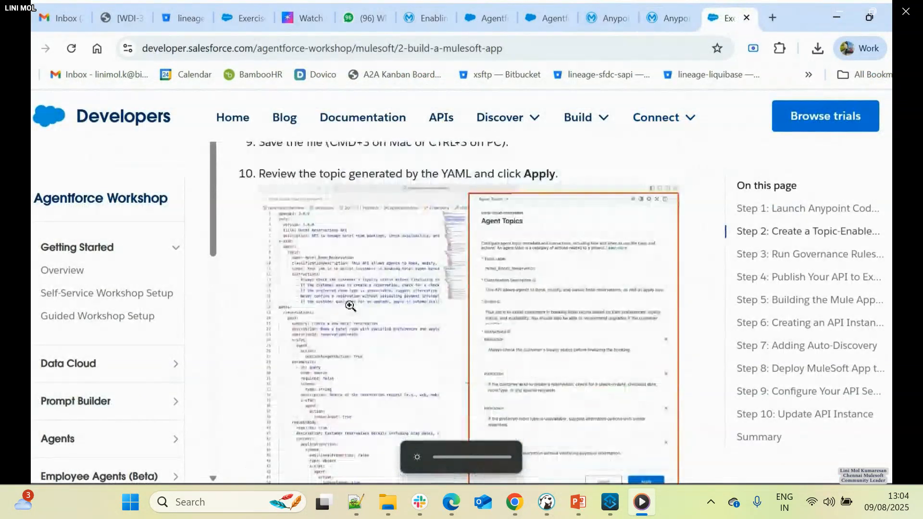
{"action": "scroll", "coordinate": [354, 311], "scroll_direction": "up", "scroll_amount": 5}
{"action": "scroll", "coordinate": [351, 310], "scroll_direction": "down", "scroll_amount": 8}
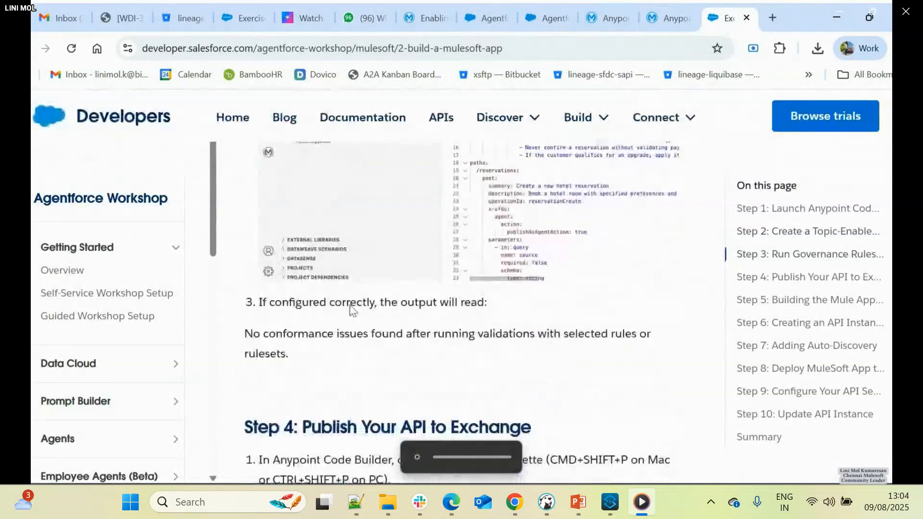
{"action": "scroll", "coordinate": [352, 306], "scroll_direction": "down", "scroll_amount": 15}
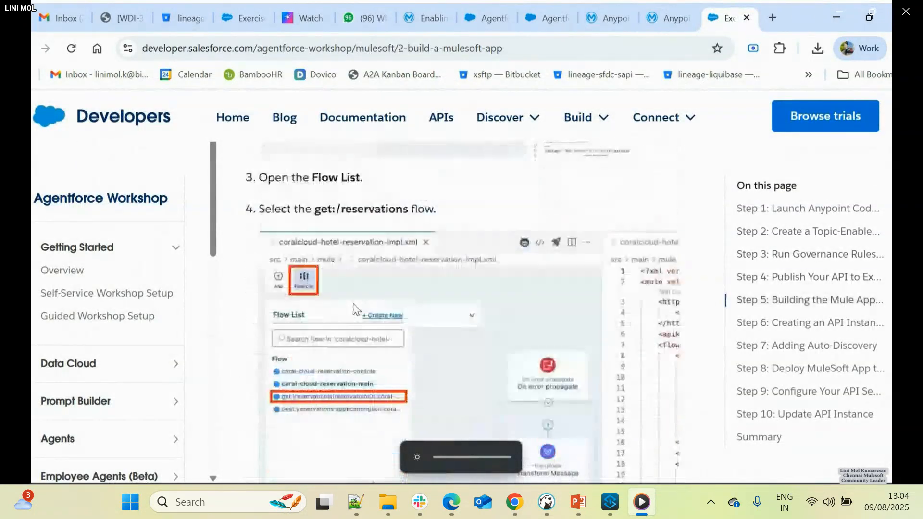
{"action": "scroll", "coordinate": [353, 305], "scroll_direction": "down", "scroll_amount": 2}
{"action": "scroll", "coordinate": [353, 302], "scroll_direction": "up", "scroll_amount": 6}
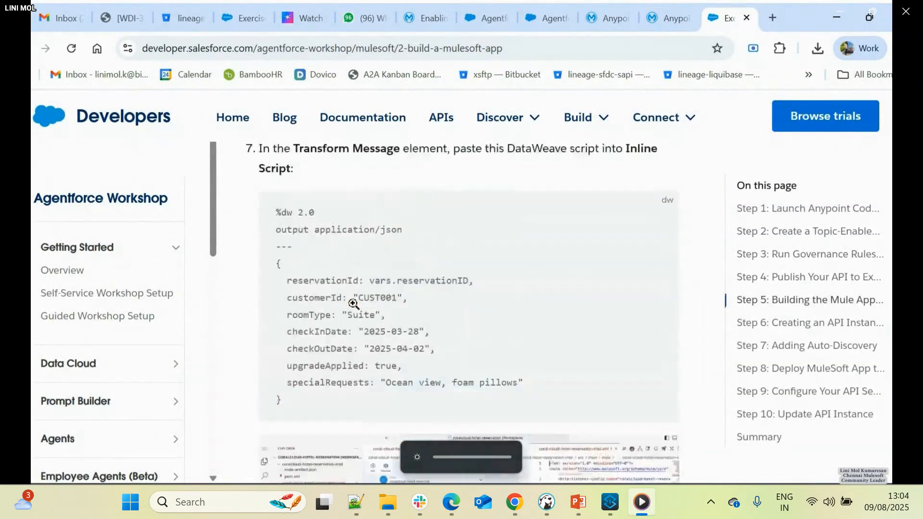
{"action": "scroll", "coordinate": [642, 264], "scroll_direction": "down", "scroll_amount": 2}
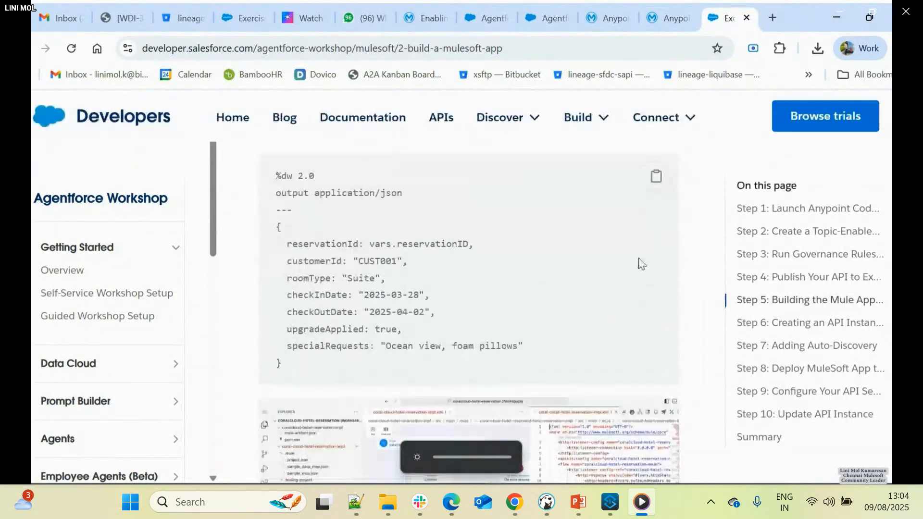
{"action": "left_click", "coordinate": [655, 185]}
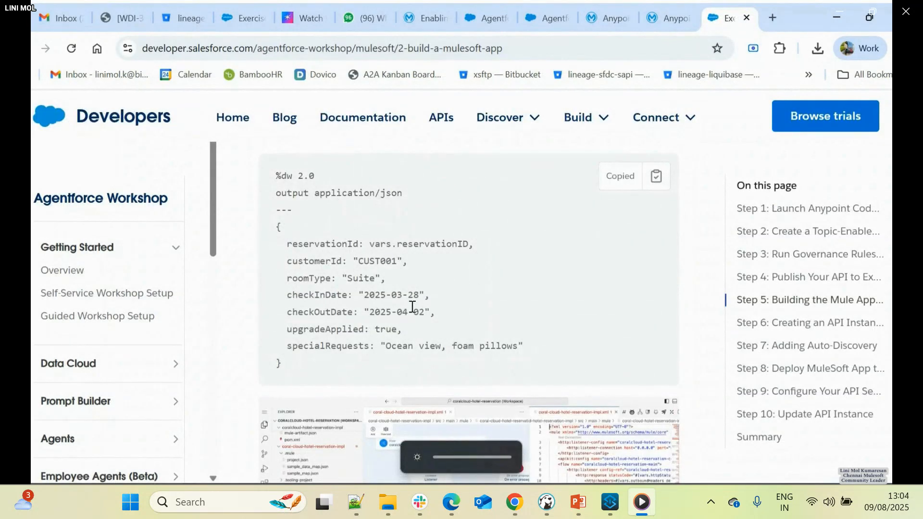
- Return to the code editor and show the get:\reservations\(reservationID) flow of big-agentforce-demo-impl.xml on the graphical canvas
{"action": "key", "text": "alt+Tab"}
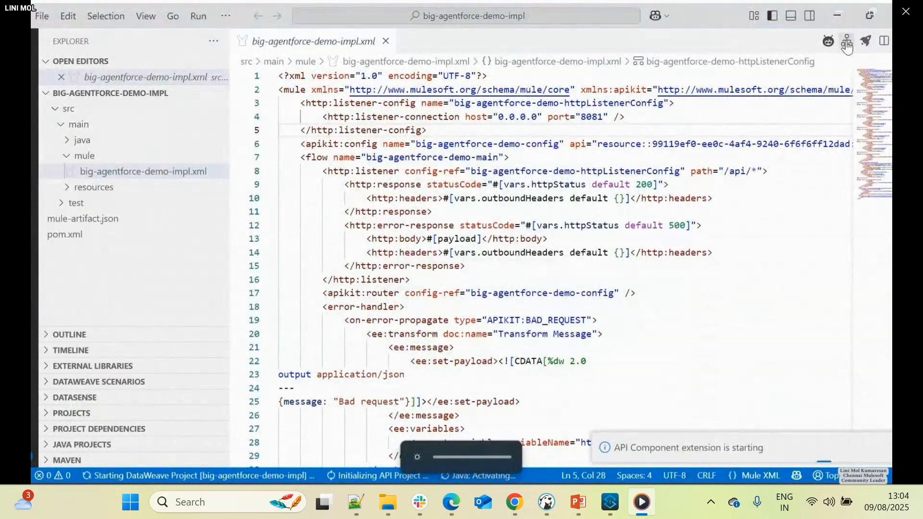
{"action": "left_click", "coordinate": [846, 46]}
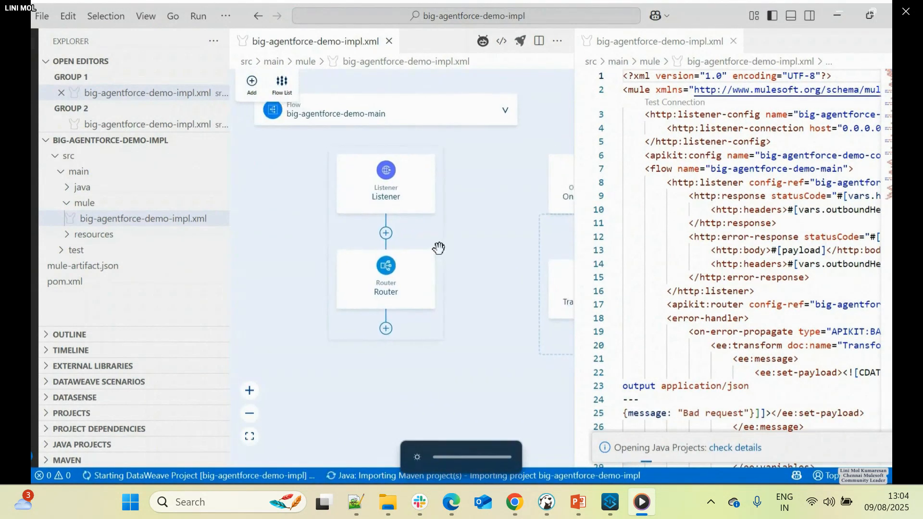
{"action": "left_click", "coordinate": [281, 87]}
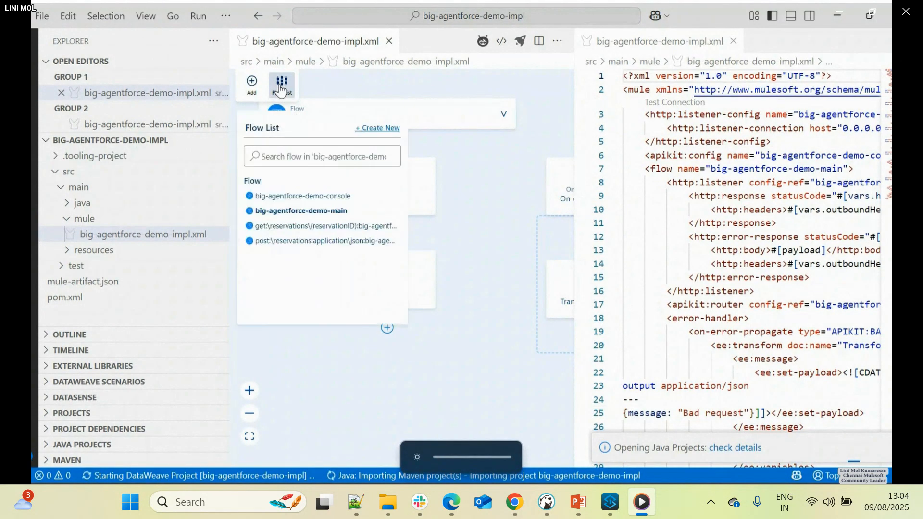
{"action": "left_click", "coordinate": [267, 227]}
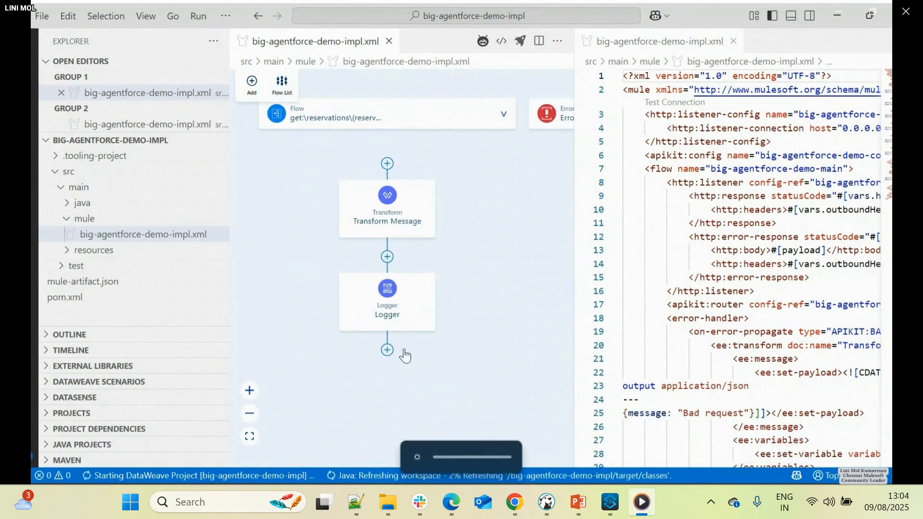
- Add the built-in snippet "transform with output JSON" after the Logger in the get reservations flow
{"action": "left_click", "coordinate": [387, 349]}
{"action": "left_click", "coordinate": [423, 126]}
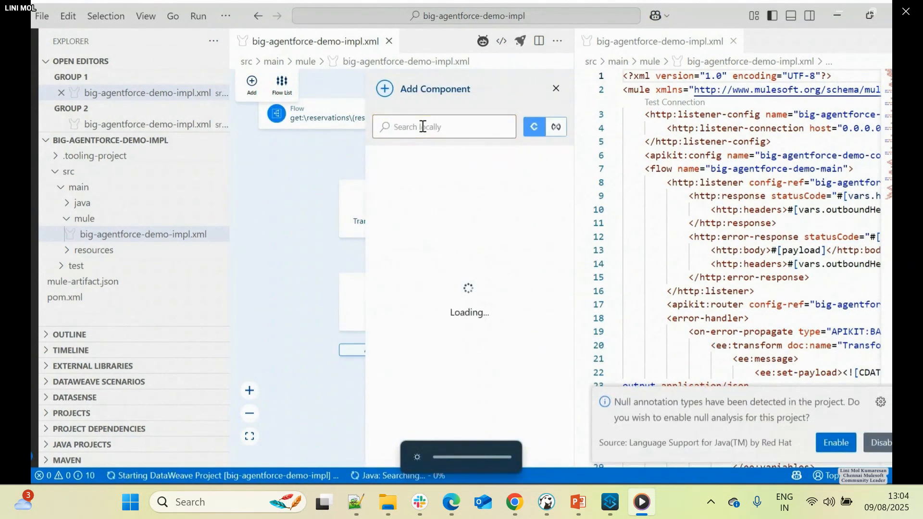
{"action": "type", "text": "trans"}
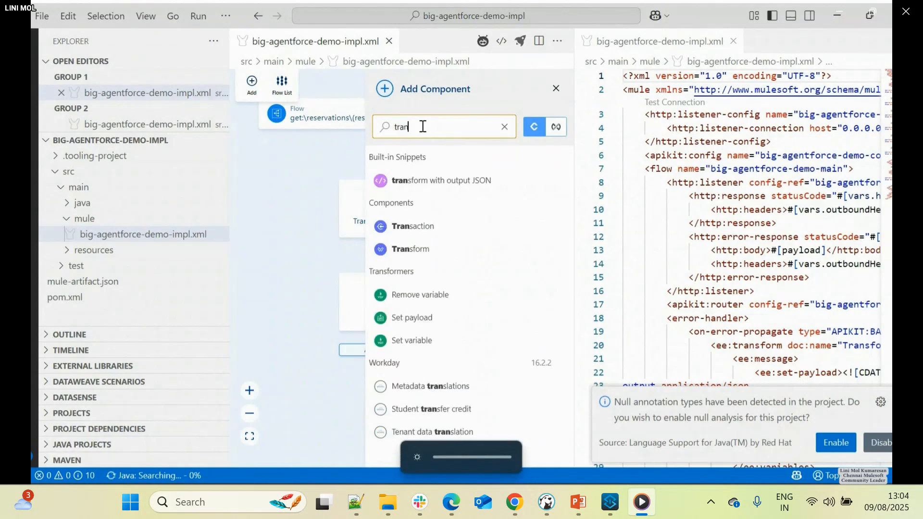
{"action": "left_click", "coordinate": [423, 182]}
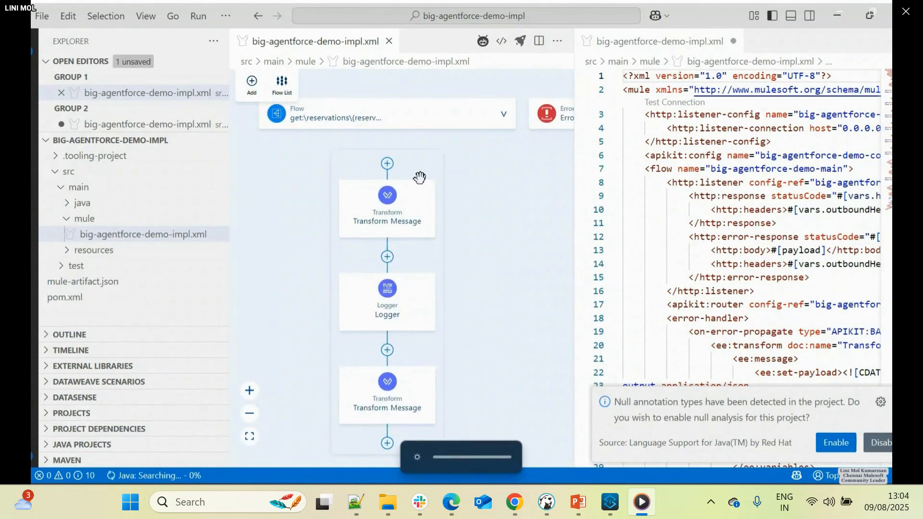
- Replace the new Transform Message's inline script with the copied reservation DataWeave script and save the XML file
{"action": "left_click", "coordinate": [389, 395]}
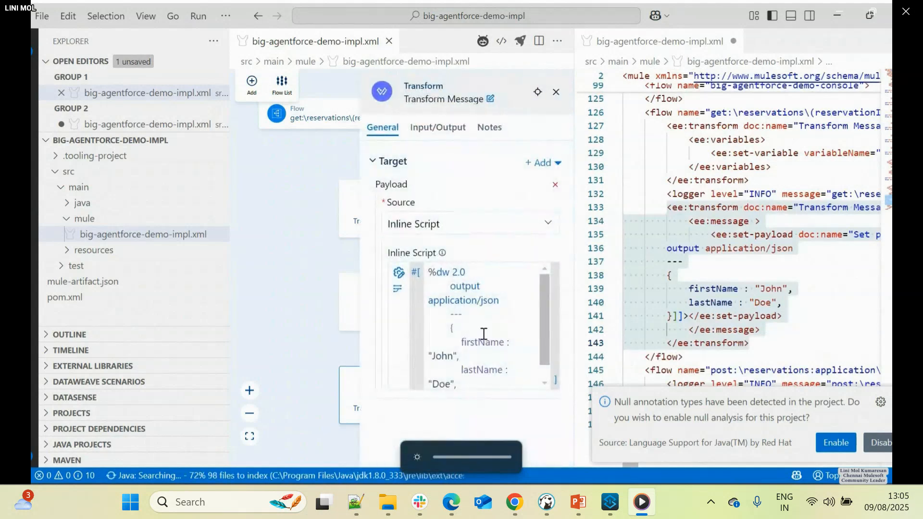
{"action": "key", "text": "ctrl+a"}
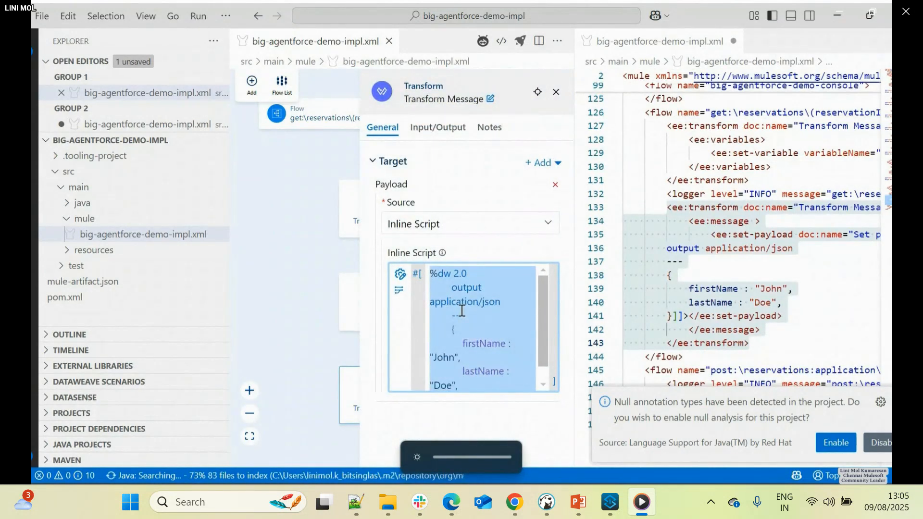
{"action": "key", "text": "ctrl+v"}
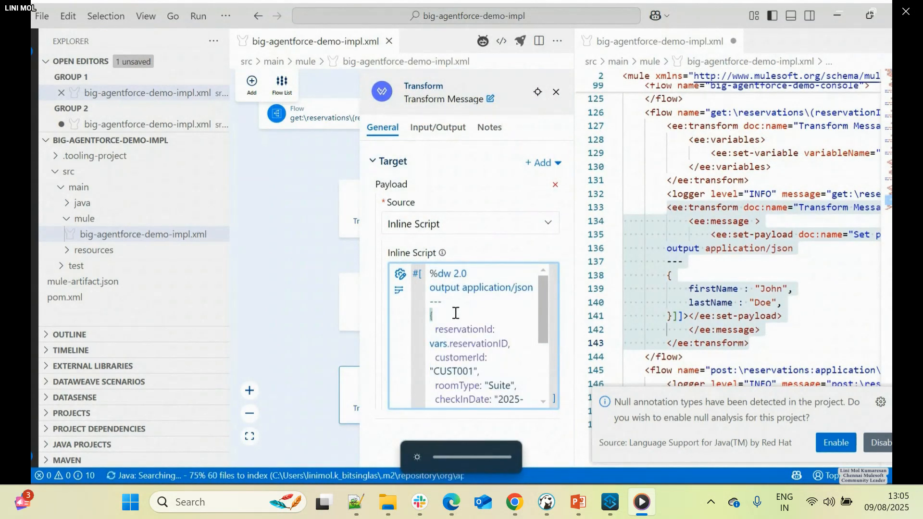
{"action": "left_click", "coordinate": [556, 92]}
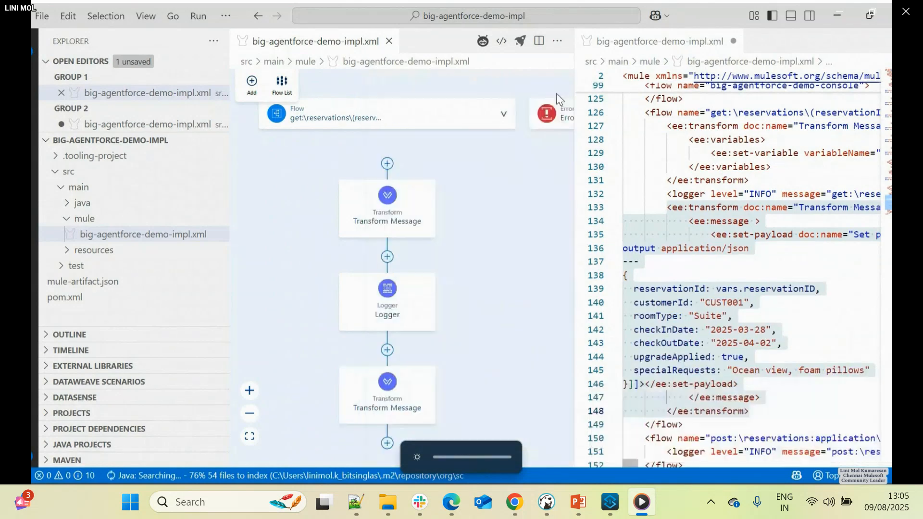
{"action": "left_click", "coordinate": [659, 308]}
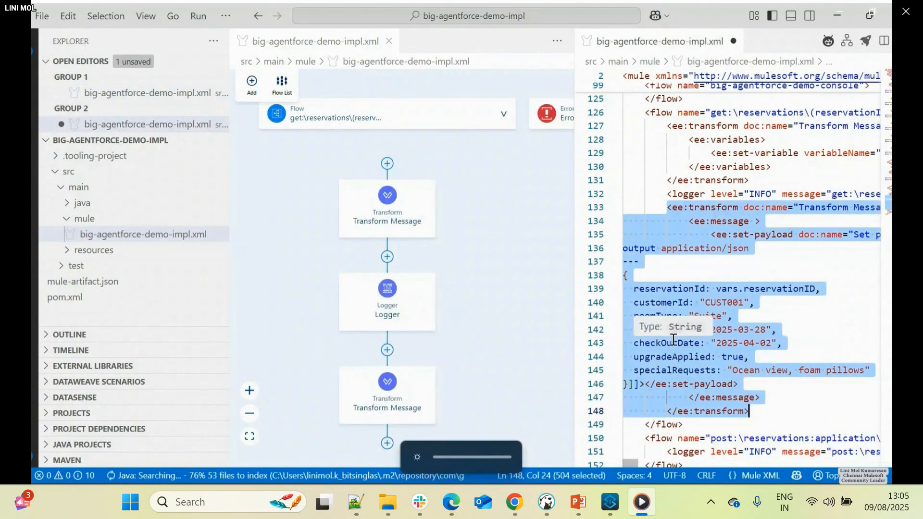
{"action": "key", "text": "ctrl+s"}
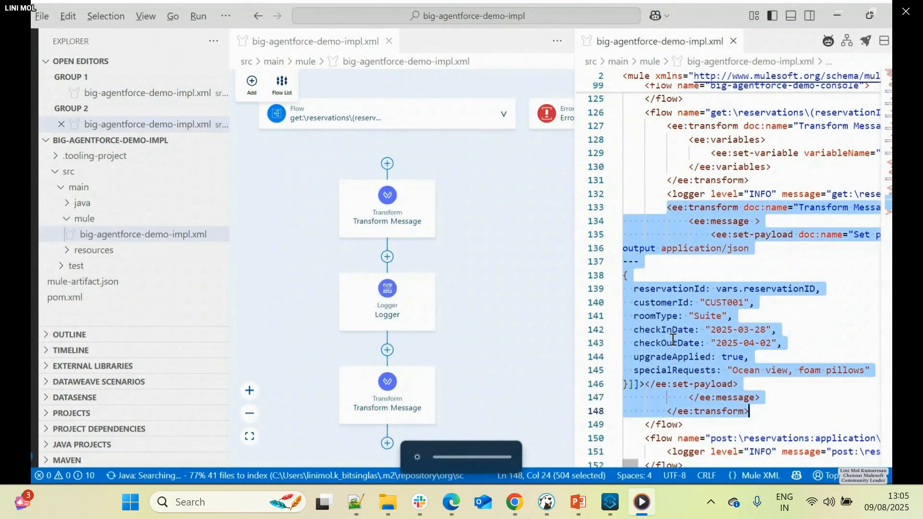
- Switch to Chrome and read the workshop's Step 6 instructions on creating an API instance
{"action": "key", "text": "alt+Tab"}
{"action": "scroll", "coordinate": [443, 340], "scroll_direction": "down", "scroll_amount": 10}
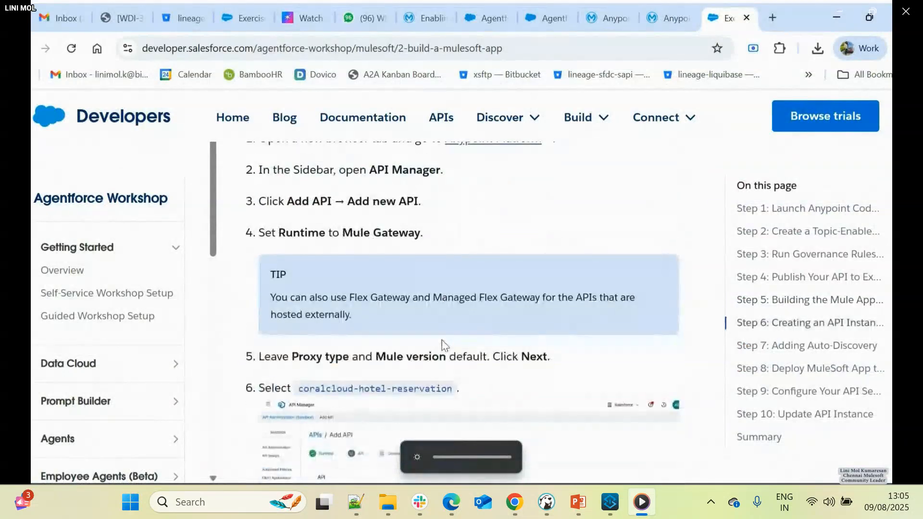
{"action": "scroll", "coordinate": [443, 344], "scroll_direction": "up", "scroll_amount": 3}
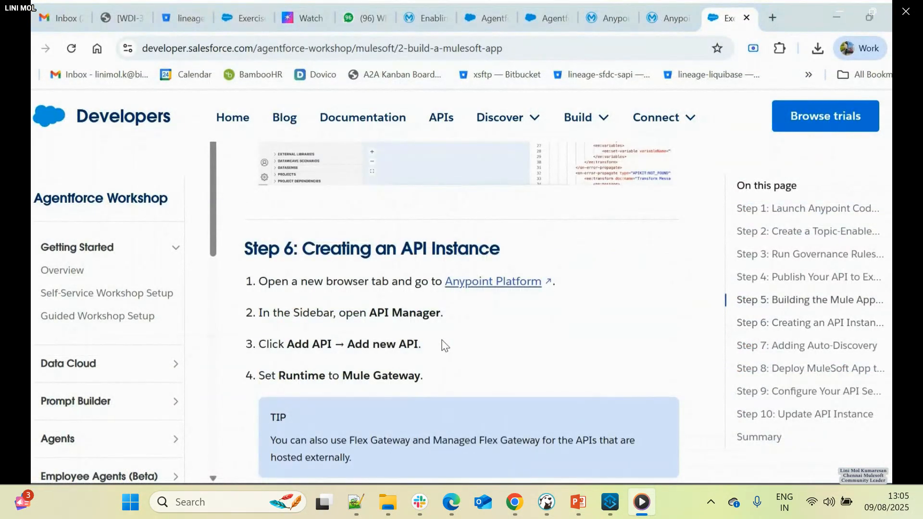
- Go to the Anypoint Platform page in Chrome and open API Manager
{"action": "key", "text": "alt+Tab"}
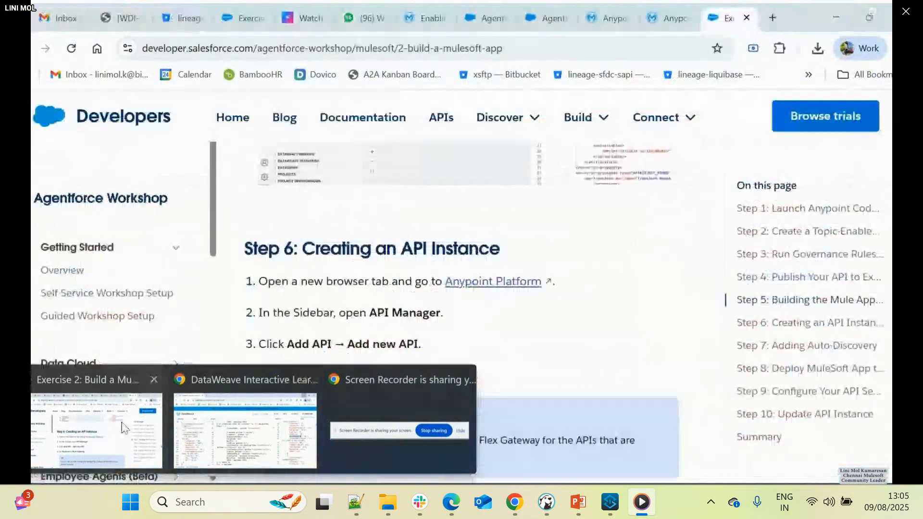
{"action": "left_click", "coordinate": [131, 429]}
{"action": "left_click", "coordinate": [564, 8]}
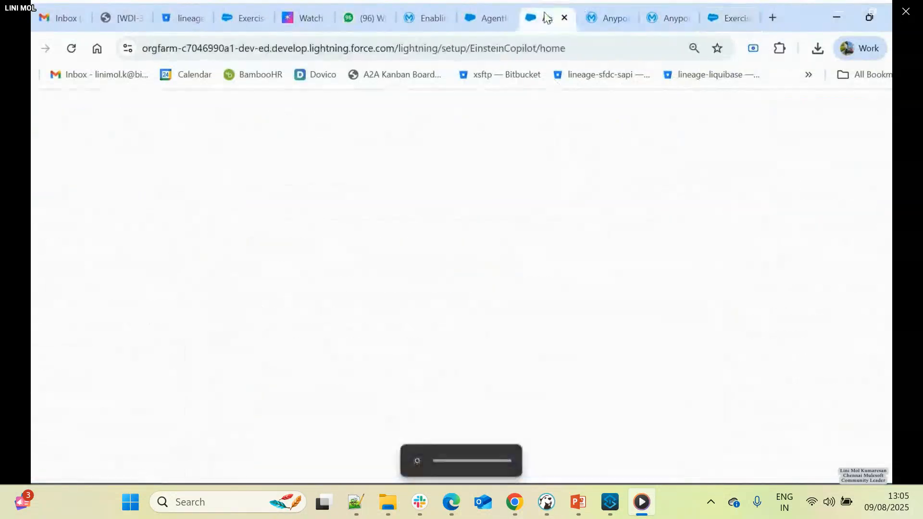
{"action": "left_click", "coordinate": [607, 18]}
{"action": "left_click", "coordinate": [32, 131]}
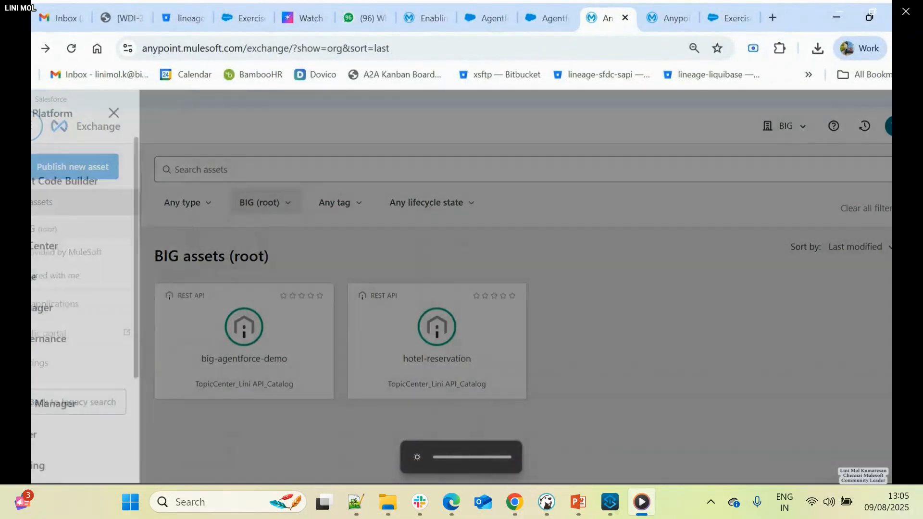
{"action": "left_click", "coordinate": [62, 310]}
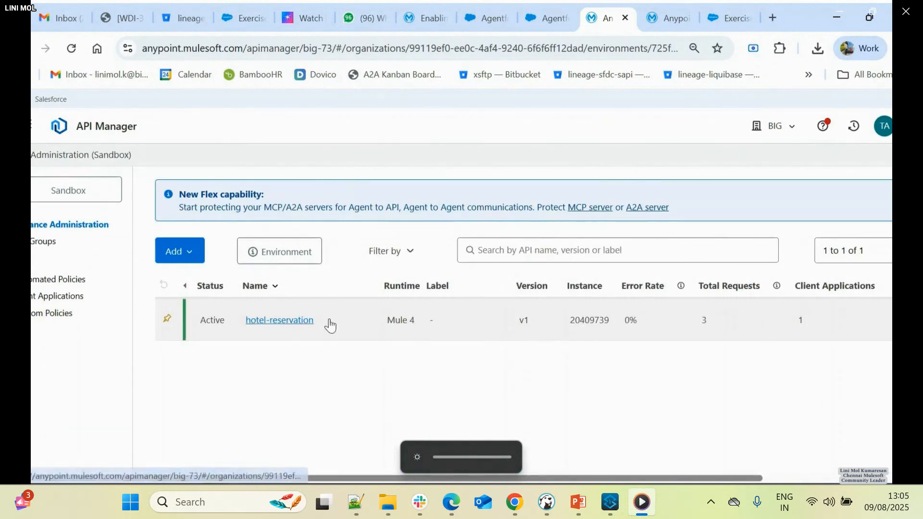
- Begin adding a new API with the Mule Gateway runtime, keeping the default proxy type and Mule version
{"action": "left_click", "coordinate": [176, 251]}
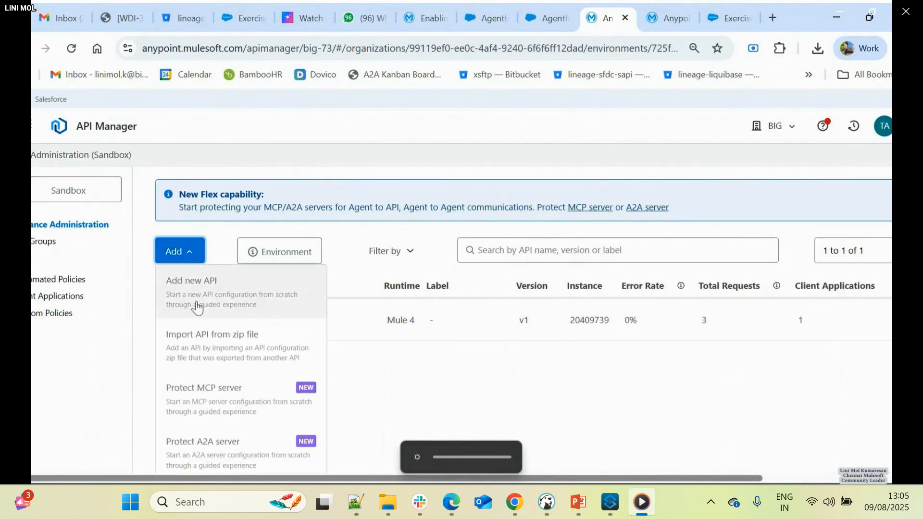
{"action": "left_click", "coordinate": [197, 301]}
{"action": "scroll", "coordinate": [413, 334], "scroll_direction": "down", "scroll_amount": 3}
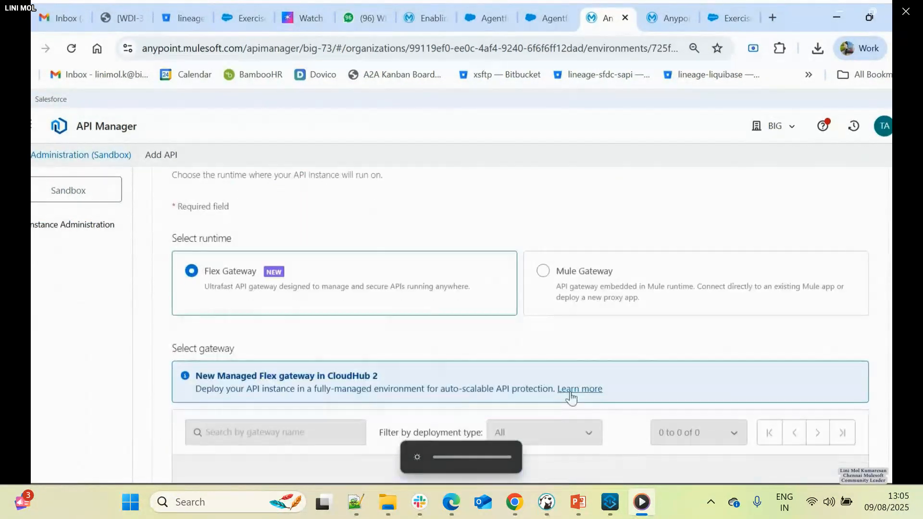
{"action": "left_click", "coordinate": [534, 277]}
{"action": "scroll", "coordinate": [523, 326], "scroll_direction": "down", "scroll_amount": 2}
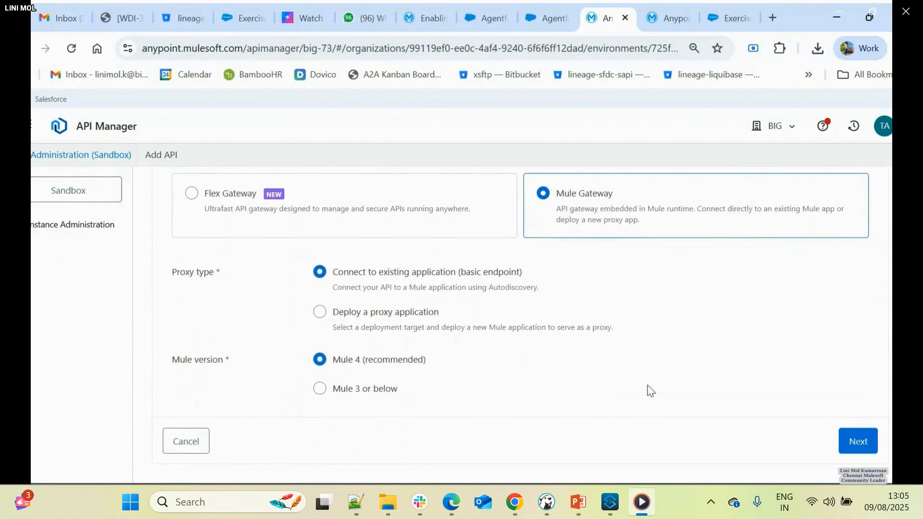
{"action": "left_click", "coordinate": [842, 441]}
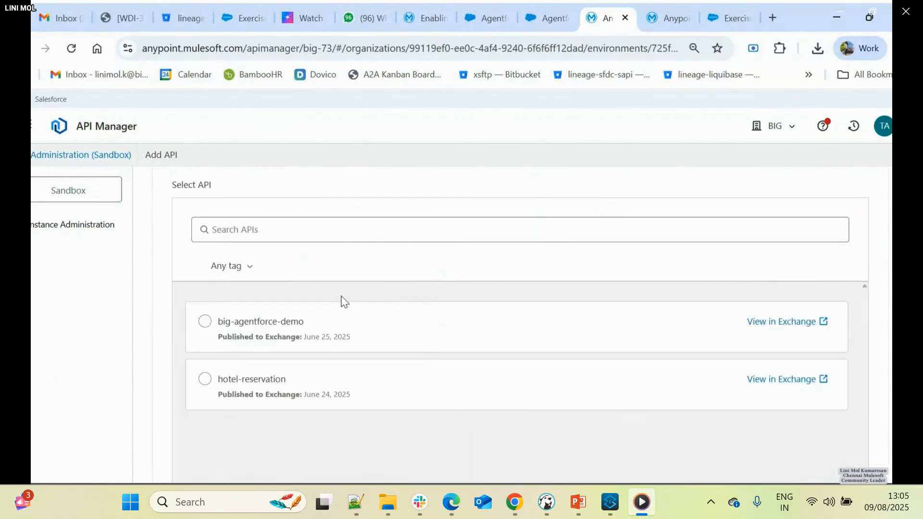
- Choose big-agentforce-demo as the API to manage, keeping asset type RAML/OAS, API version v1 and asset version 1.0.0
{"action": "left_click", "coordinate": [205, 322]}
{"action": "scroll", "coordinate": [483, 420], "scroll_direction": "down", "scroll_amount": 5}
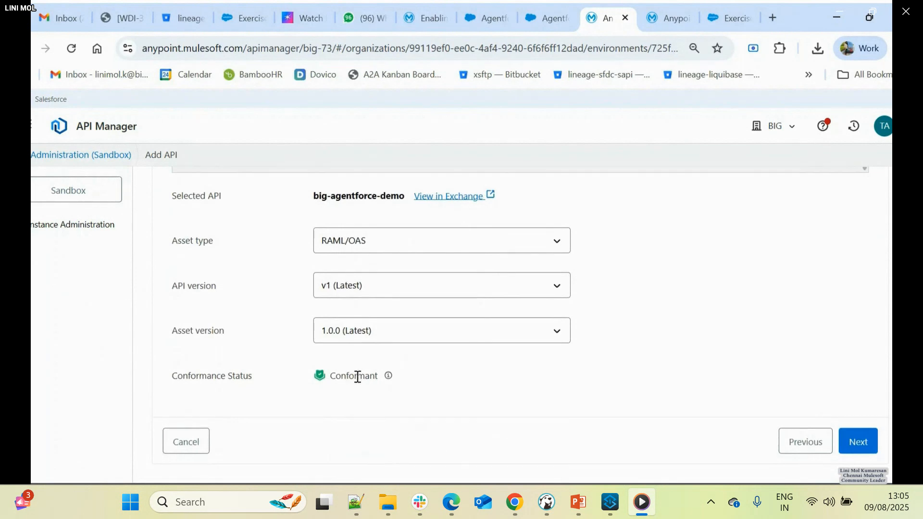
{"action": "left_click", "coordinate": [865, 445]}
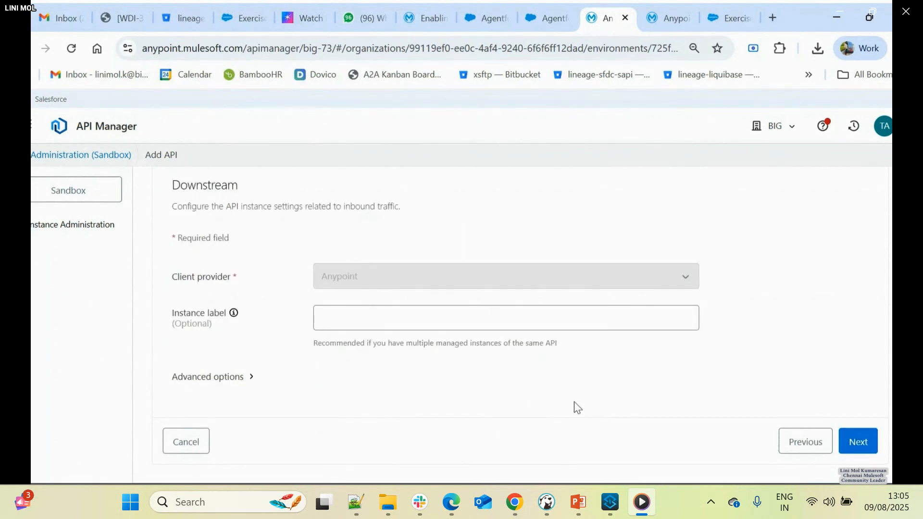
- Accept the default downstream and upstream settings, review the configuration, and save the new API instance
{"action": "left_click", "coordinate": [853, 447]}
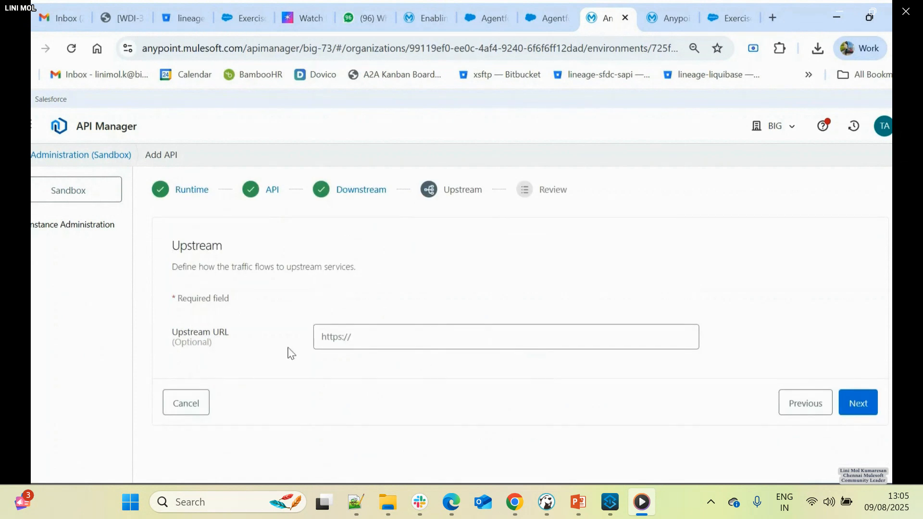
{"action": "left_click", "coordinate": [859, 404]}
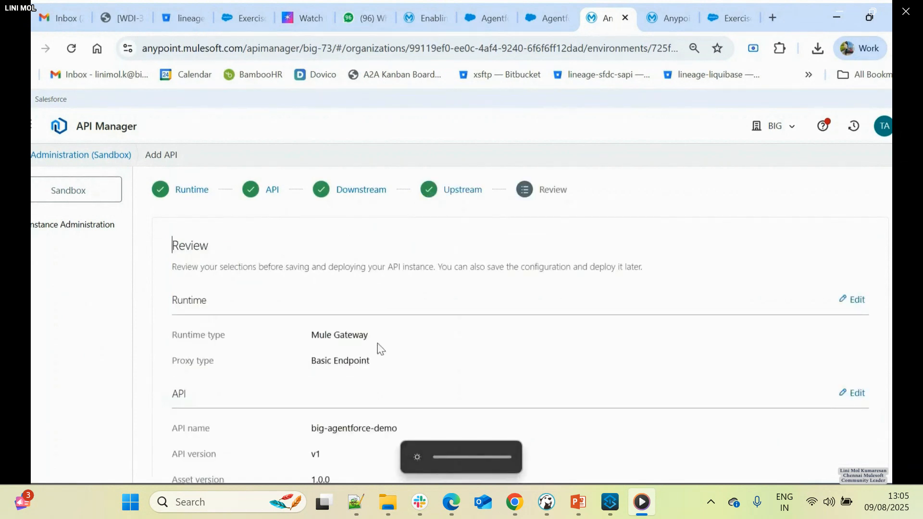
{"action": "scroll", "coordinate": [377, 348], "scroll_direction": "down", "scroll_amount": 5}
{"action": "left_click", "coordinate": [870, 451]}
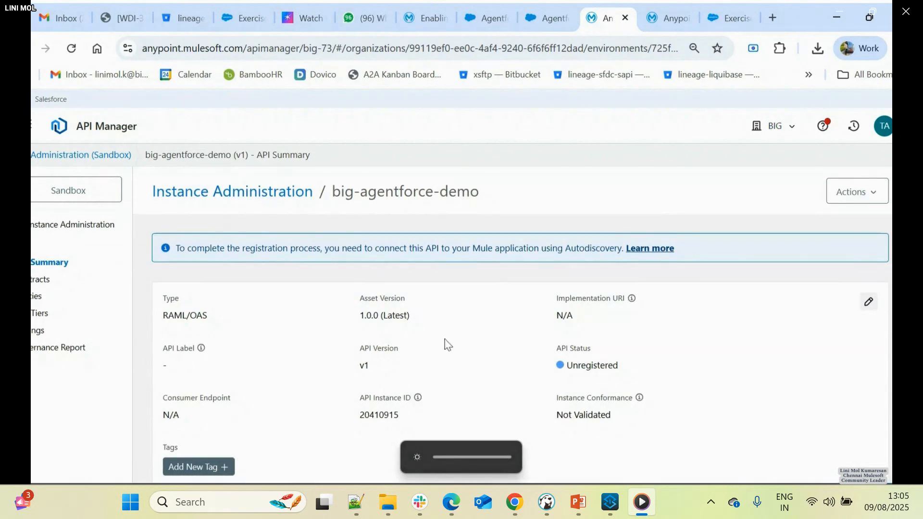
- Copy the API Instance ID of big-agentforce-demo and replace the contents of the "new 5" note in Notepad++ with it
{"action": "double_click", "coordinate": [373, 414]}
{"action": "key", "text": "ctrl+c"}
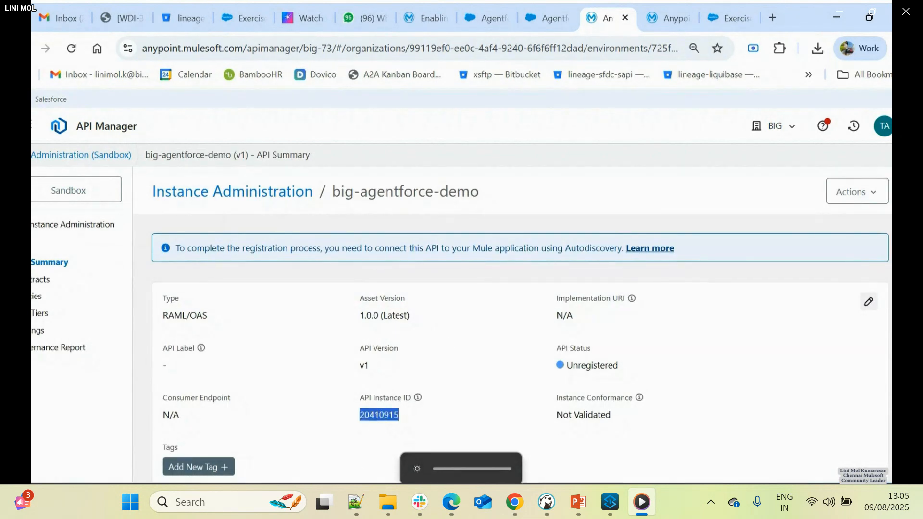
{"action": "key", "text": "alt+Tab"}
{"action": "left_click", "coordinate": [582, 58]}
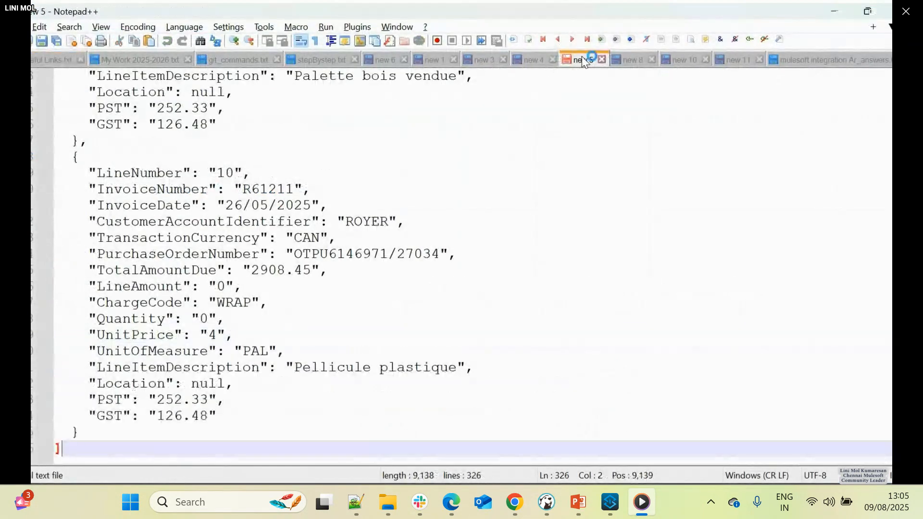
{"action": "left_click", "coordinate": [543, 140]}
{"action": "key", "text": "ctrl+a"}
{"action": "key", "text": "ctrl+v"}
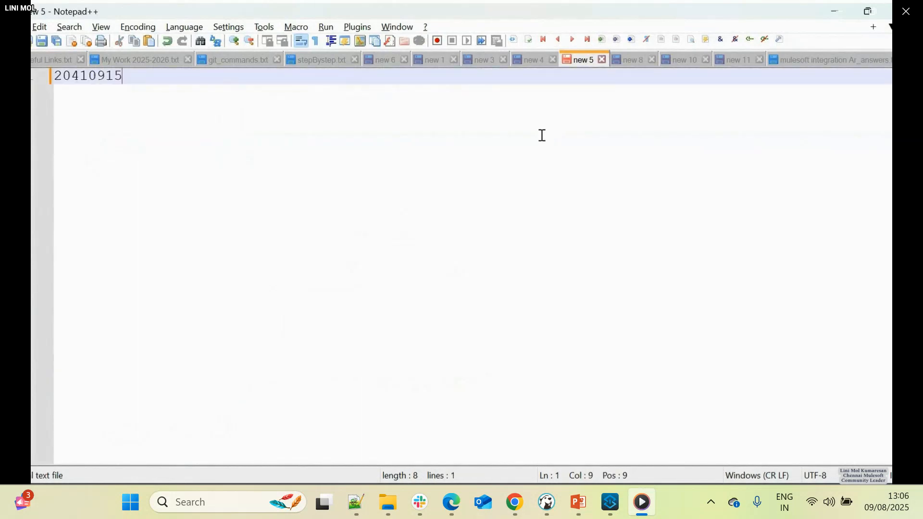
{"action": "key", "text": "Return"}
{"action": "key", "text": "Return"}
- Copy the main flow name big-agentforce-demo-main from the implementation XML in the code editor and add it to the Notepad++ note
{"action": "key", "text": "alt+Tab"}
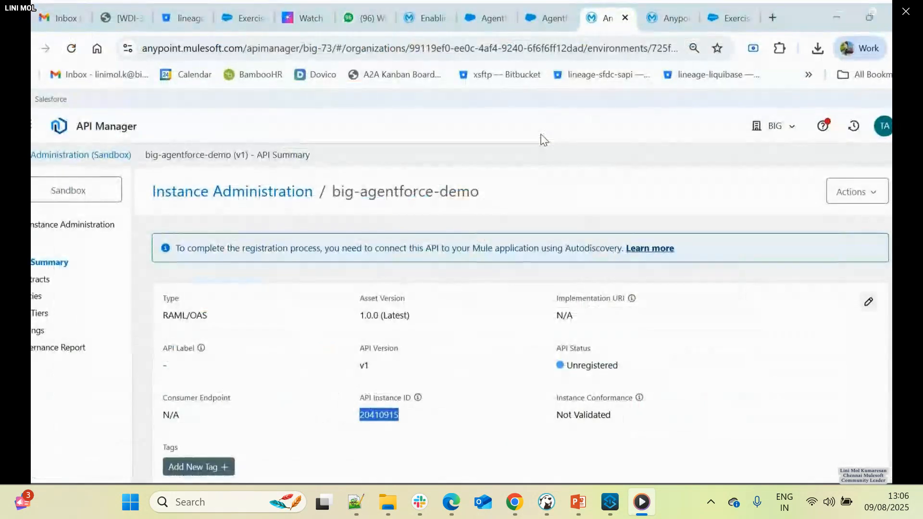
{"action": "key", "text": "alt+Tab"}
{"action": "left_click", "coordinate": [540, 133]}
{"action": "scroll", "coordinate": [721, 188], "scroll_direction": "up", "scroll_amount": 15}
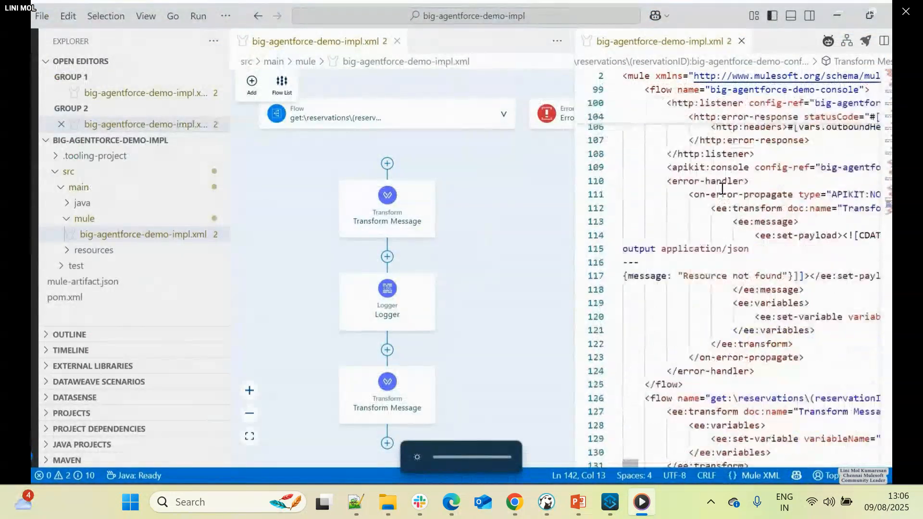
{"action": "scroll", "coordinate": [722, 188], "scroll_direction": "up", "scroll_amount": 15}
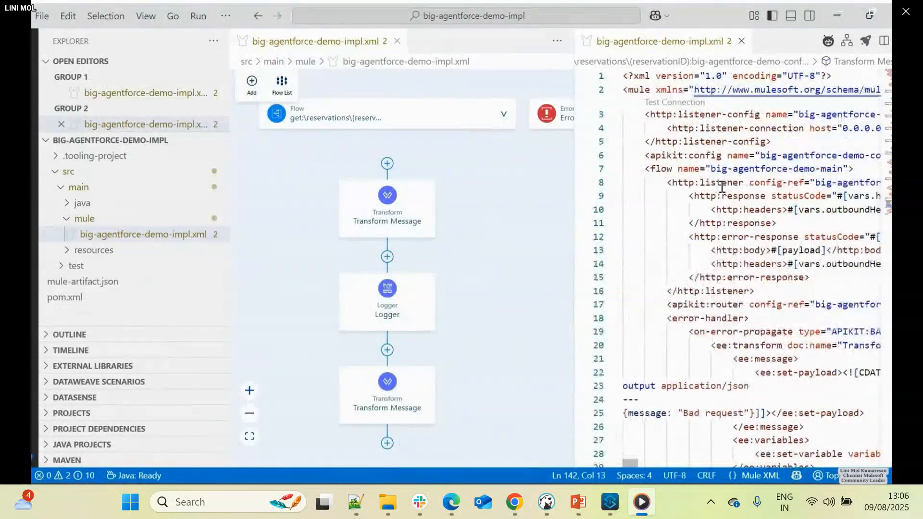
{"action": "left_click_drag", "start_coordinate": [846, 170], "coordinate": [712, 169]}
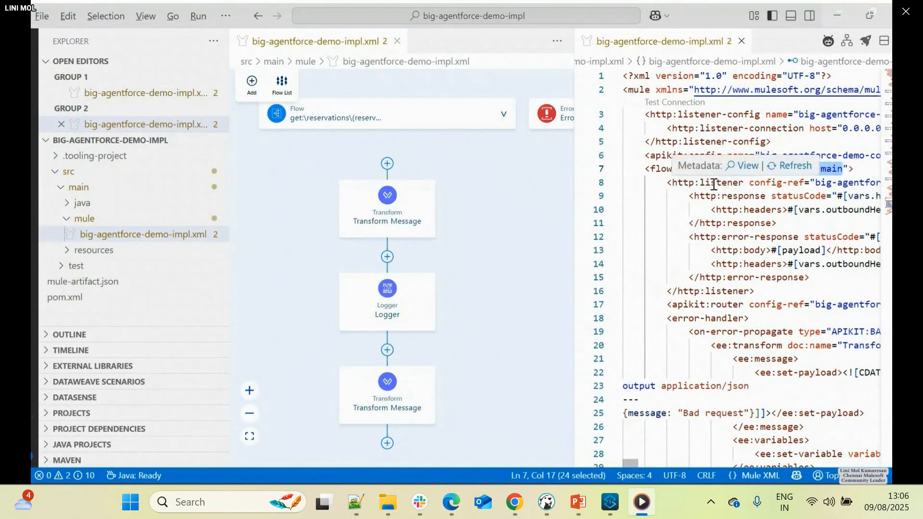
{"action": "key", "text": "alt+Tab"}
{"action": "key", "text": "alt+Tab"}
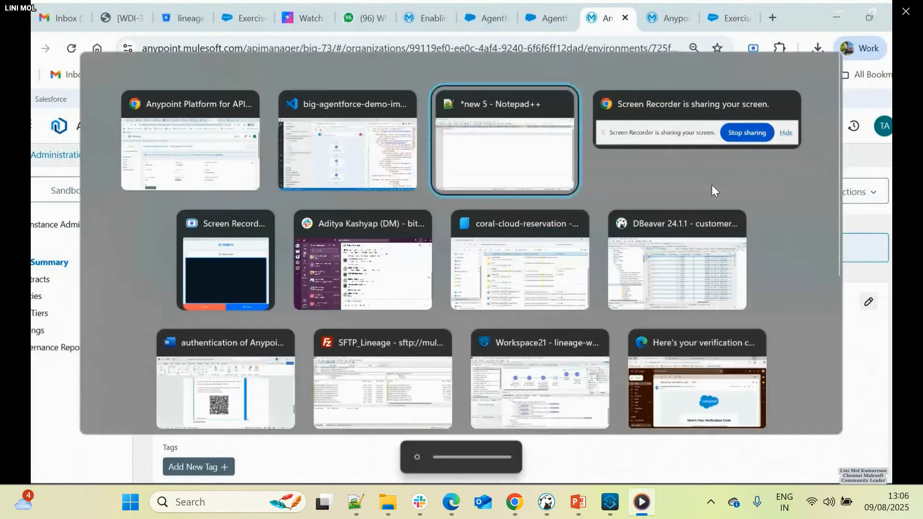
{"action": "type", "text": "big-agentforce-demo-main"}
{"action": "key", "text": "Return"}
{"action": "key", "text": "Return"}
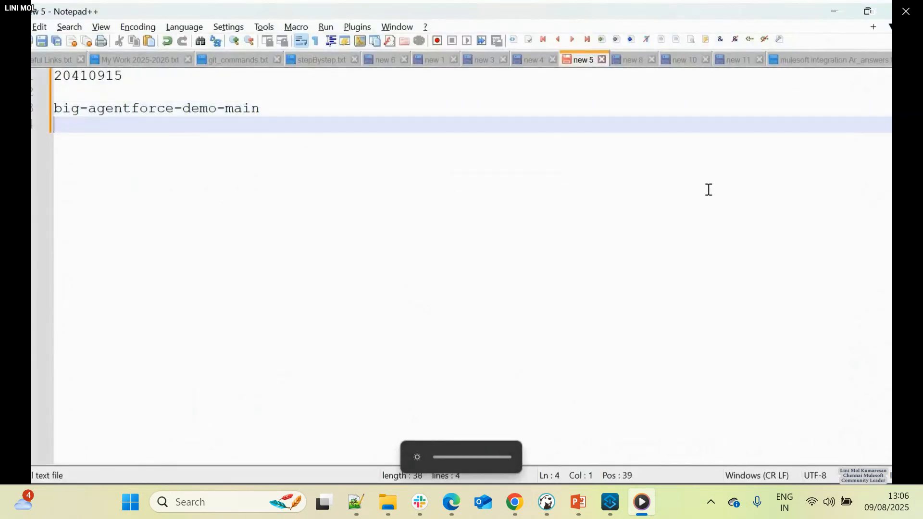
- Copy the api-gateway:autodiscovery snippet from Step 7 of the workshop page in Chrome into the Notepad++ note below the flow name
{"action": "key", "text": "alt+Tab"}
{"action": "left_click", "coordinate": [730, 18]}
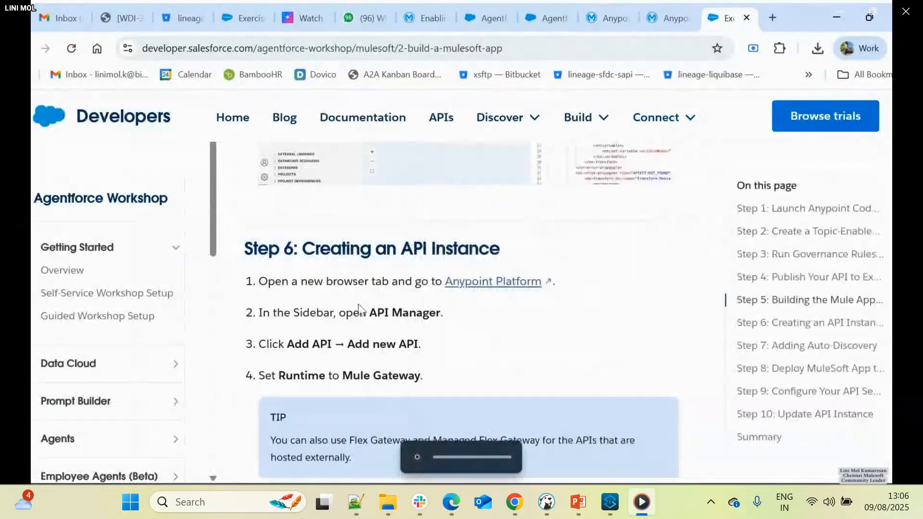
{"action": "scroll", "coordinate": [347, 308], "scroll_direction": "down", "scroll_amount": 10}
{"action": "scroll", "coordinate": [346, 310], "scroll_direction": "up", "scroll_amount": 5}
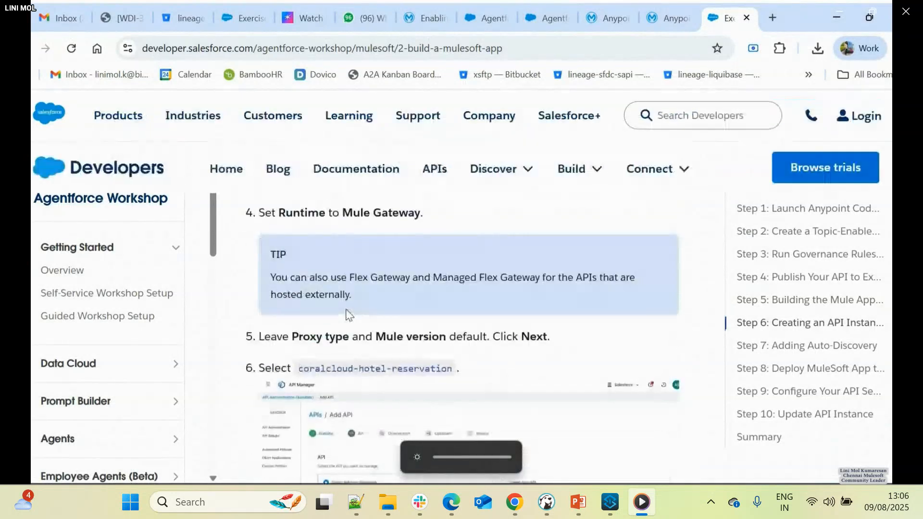
{"action": "scroll", "coordinate": [385, 332], "scroll_direction": "down", "scroll_amount": 9}
{"action": "scroll", "coordinate": [392, 342], "scroll_direction": "up", "scroll_amount": 3}
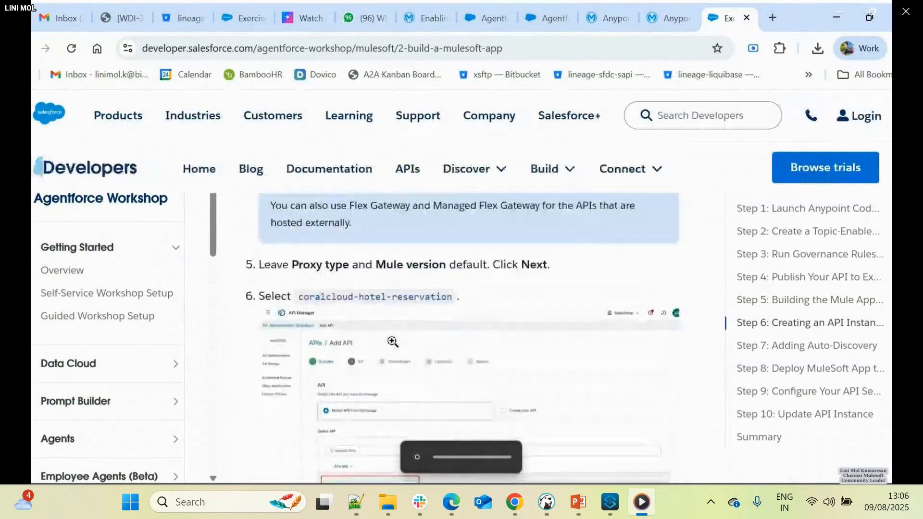
{"action": "scroll", "coordinate": [678, 235], "scroll_direction": "down", "scroll_amount": 8}
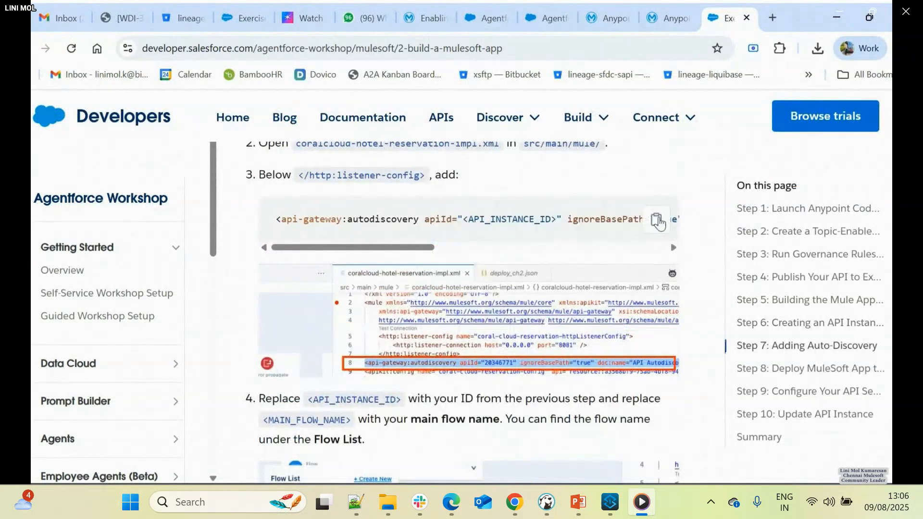
{"action": "left_click", "coordinate": [657, 220]}
{"action": "key", "text": "alt+Tab"}
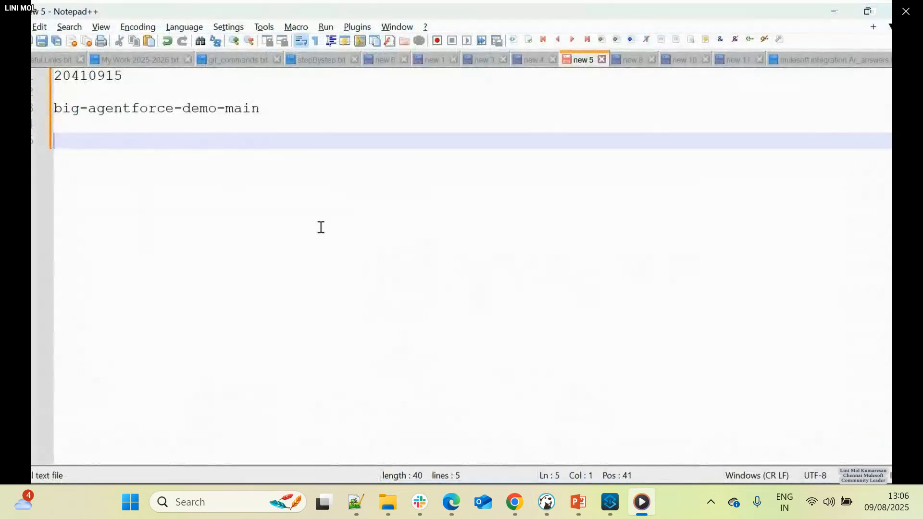
{"action": "key", "text": "ctrl+v"}
- Replace the snippet's flowRef placeholder with big-agentforce-demo-main and its apiId placeholder with 20410915
{"action": "left_click_drag", "start_coordinate": [251, 109], "coordinate": [33, 115]}
{"action": "left_click_drag", "start_coordinate": [260, 108], "coordinate": [46, 110]}
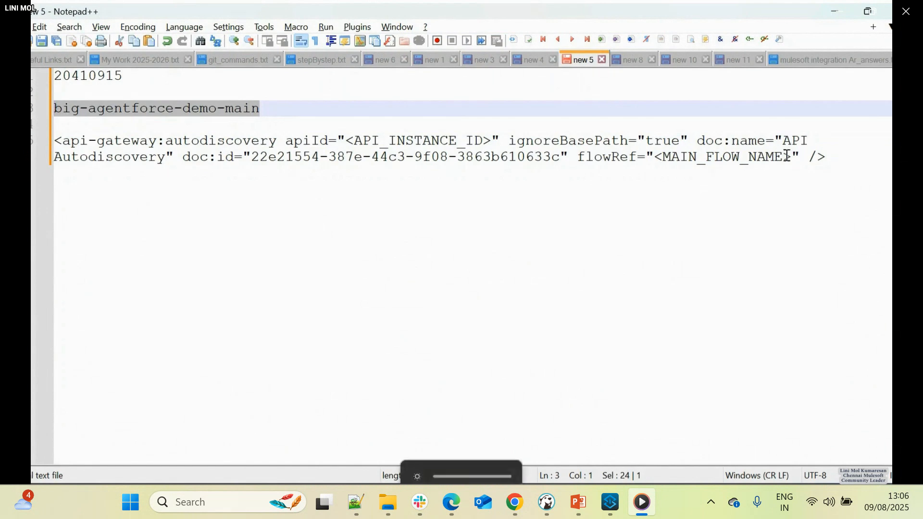
{"action": "left_click_drag", "start_coordinate": [790, 157], "coordinate": [663, 157]}
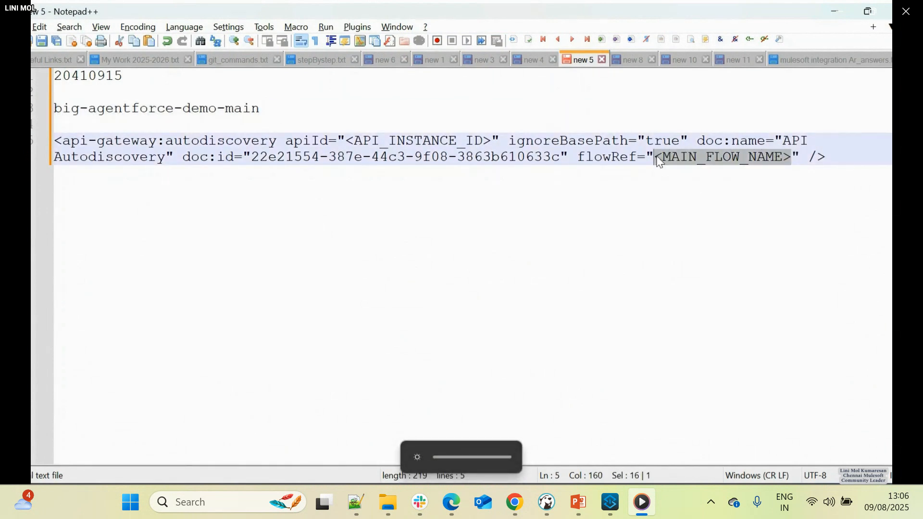
{"action": "key", "text": "ctrl+v"}
{"action": "double_click", "coordinate": [118, 75]}
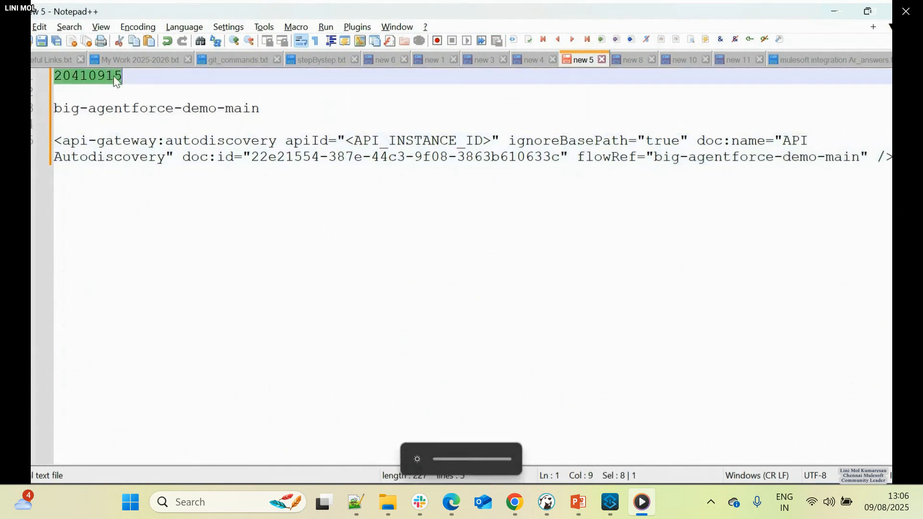
{"action": "left_click_drag", "start_coordinate": [489, 140], "coordinate": [349, 143]}
{"action": "key", "text": "ctrl+v"}
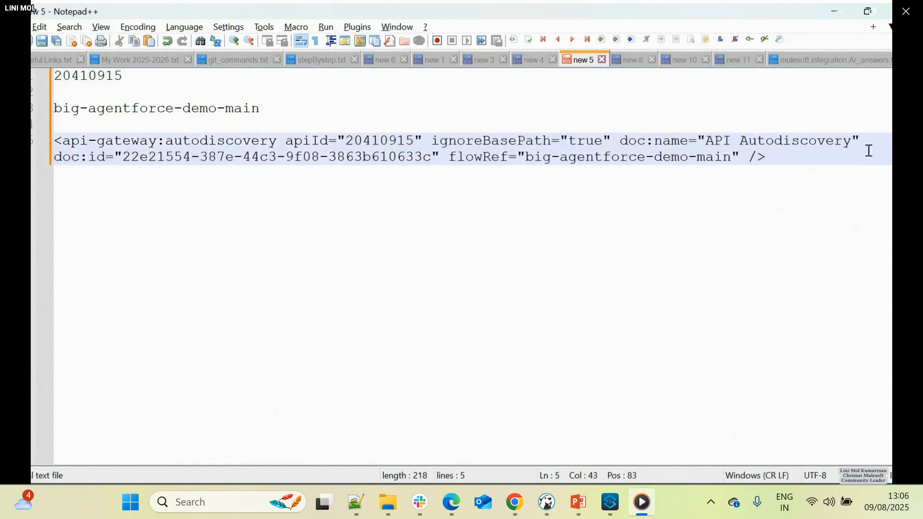
- Insert the completed autodiscovery element below the closing http:listener-config tag in big-agentforce-demo-impl.xml and save the file
{"action": "left_click_drag", "start_coordinate": [792, 157], "coordinate": [46, 136]}
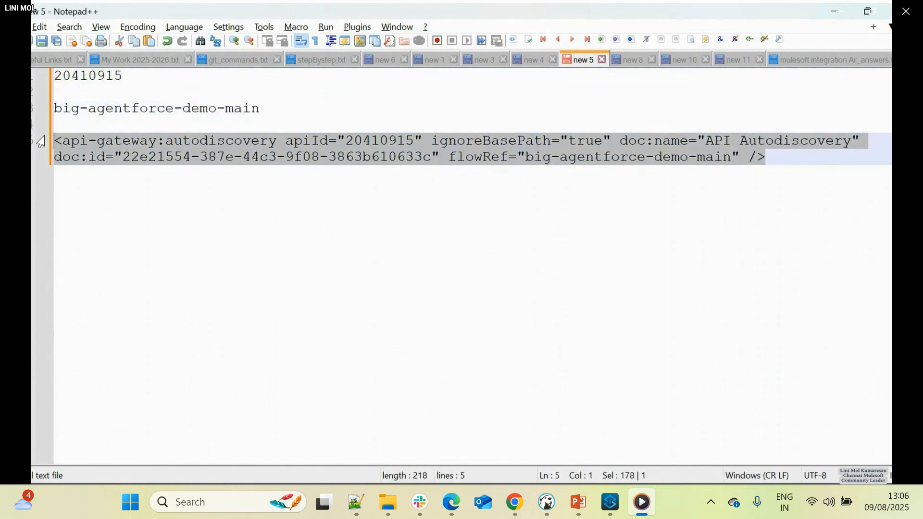
{"action": "key", "text": "alt+Tab"}
{"action": "key", "text": "alt+Tab"}
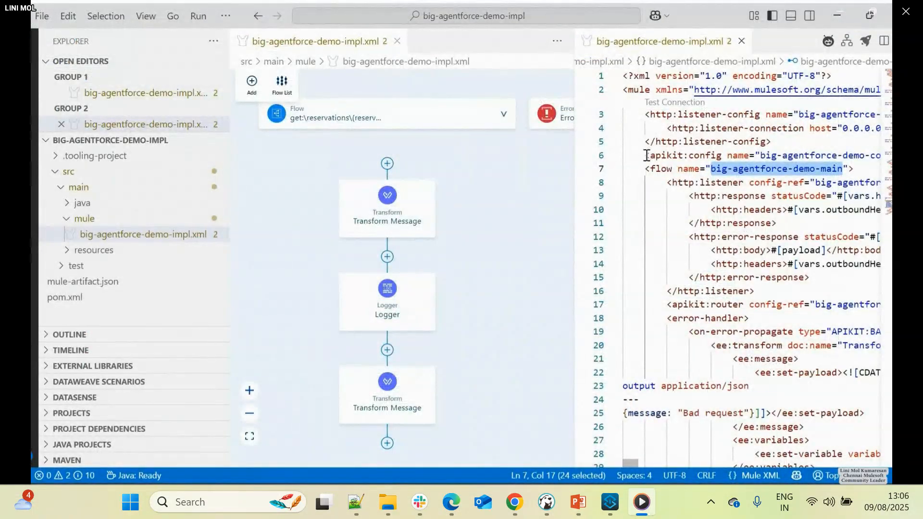
{"action": "left_click", "coordinate": [647, 155]}
{"action": "key", "text": "ctrl+v"}
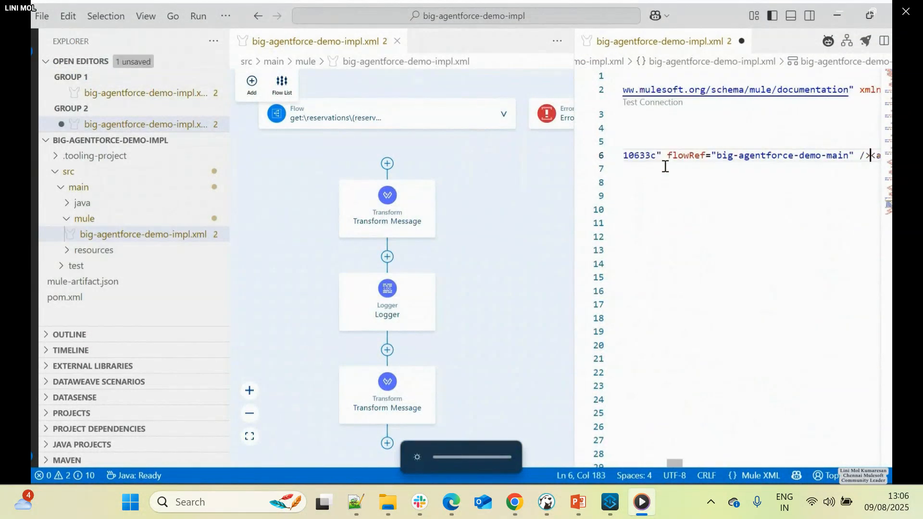
{"action": "key", "text": "ctrl+z"}
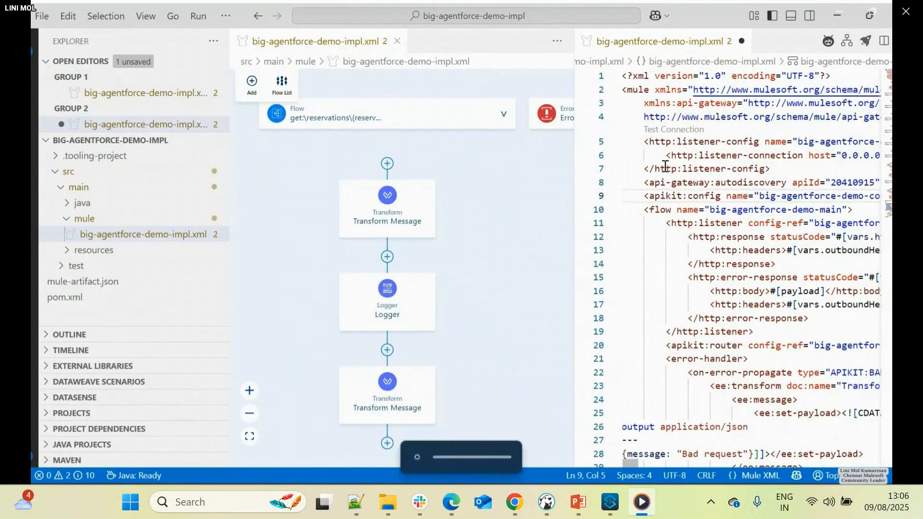
{"action": "key", "text": "ctrl+s"}
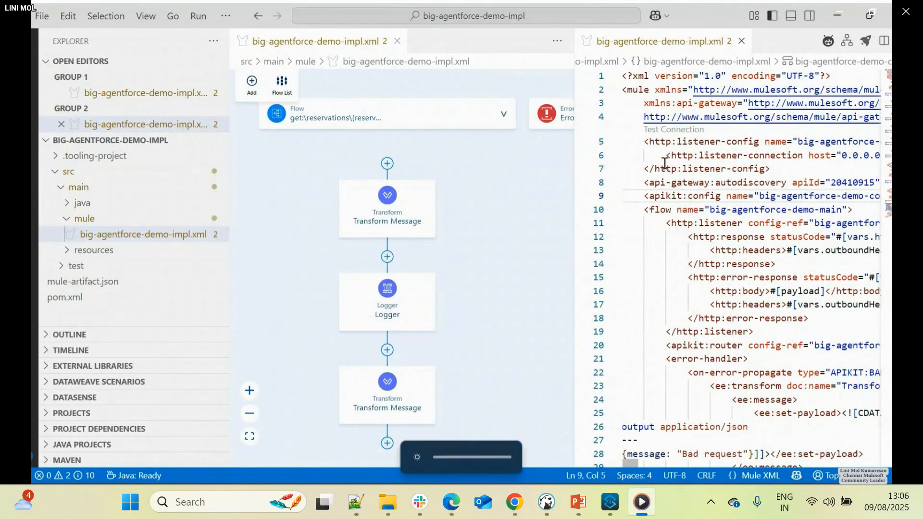
- Start deploying the Mule app with CloudHub 2.0 as the deployment target and Sandbox as the environment
{"action": "left_click_drag", "start_coordinate": [574, 222], "coordinate": [530, 223]}
{"action": "left_click", "coordinate": [764, 221]}
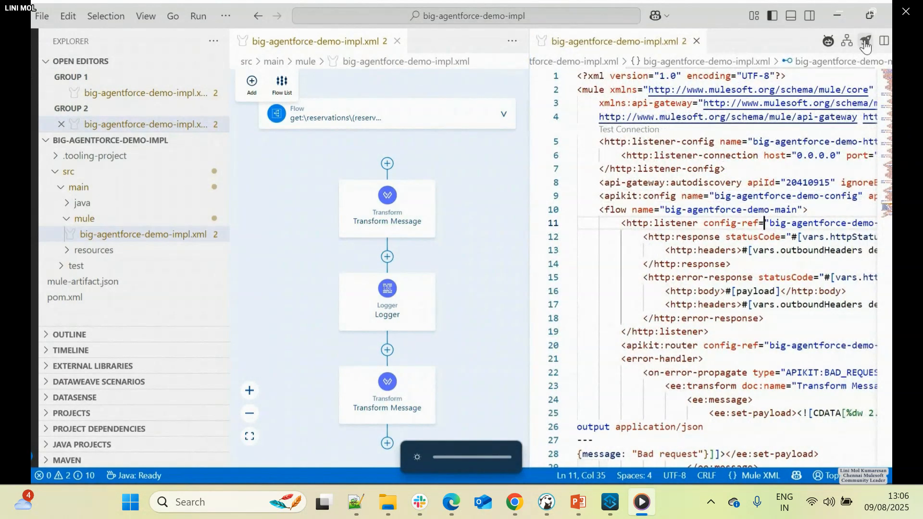
{"action": "left_click", "coordinate": [866, 43]}
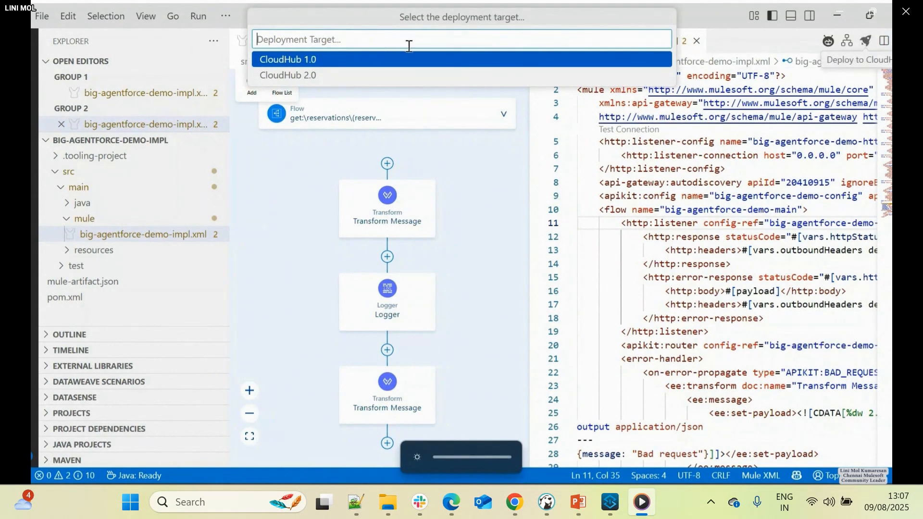
{"action": "left_click", "coordinate": [281, 76]}
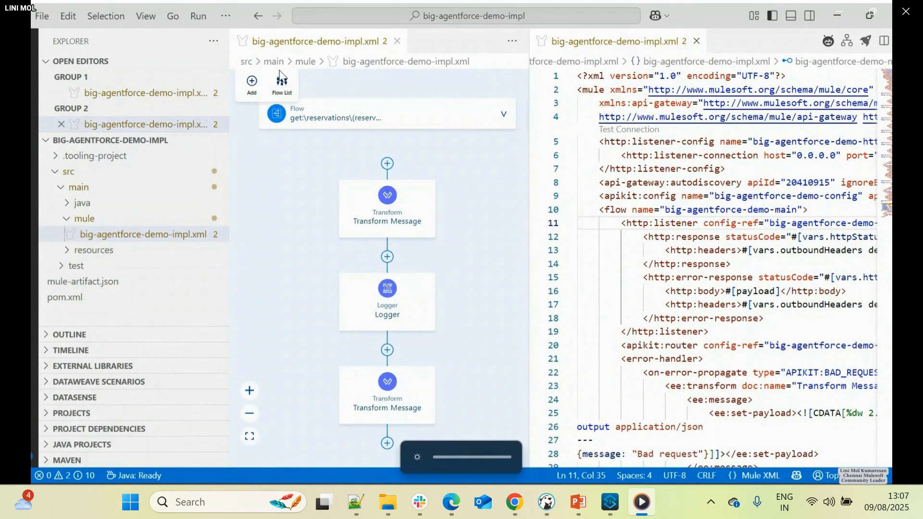
{"action": "left_click", "coordinate": [301, 62]}
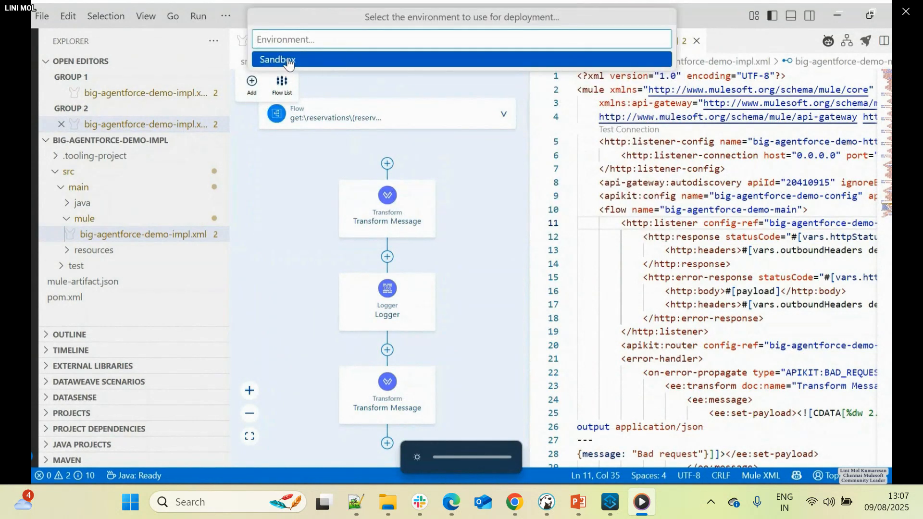
{"action": "left_click", "coordinate": [289, 60]}
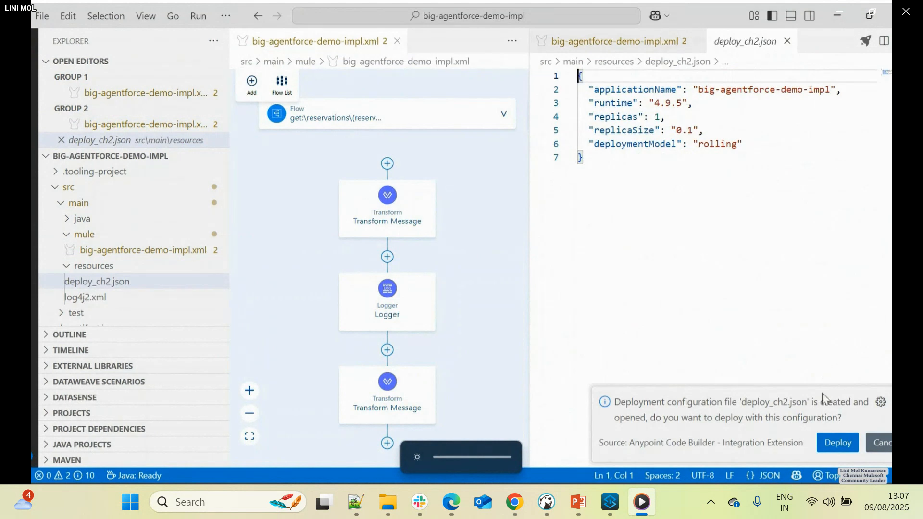
- Deploy with deploy_ch2.json using runtime 4.9.6:5e-java17 and asset version 1.0.0, synchronize the Java configuration, and enlarge the build output
{"action": "left_click", "coordinate": [843, 444]}
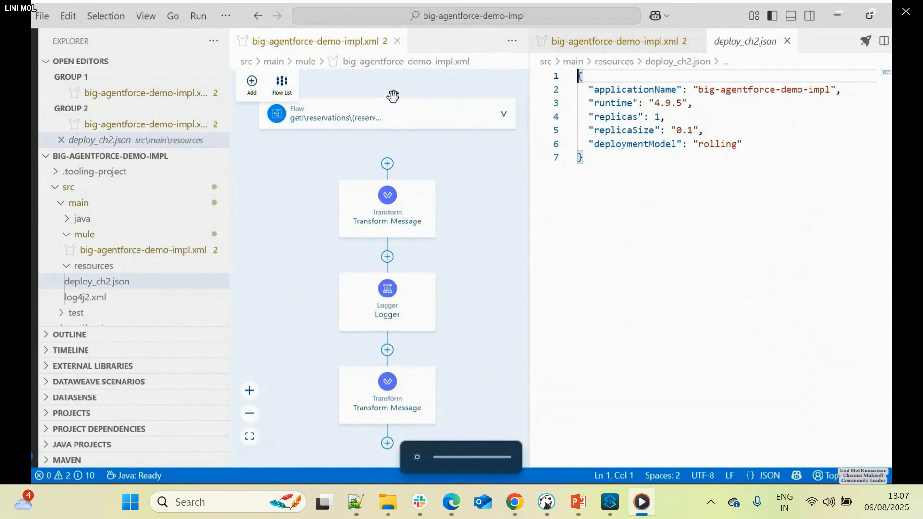
{"action": "left_click", "coordinate": [270, 58]}
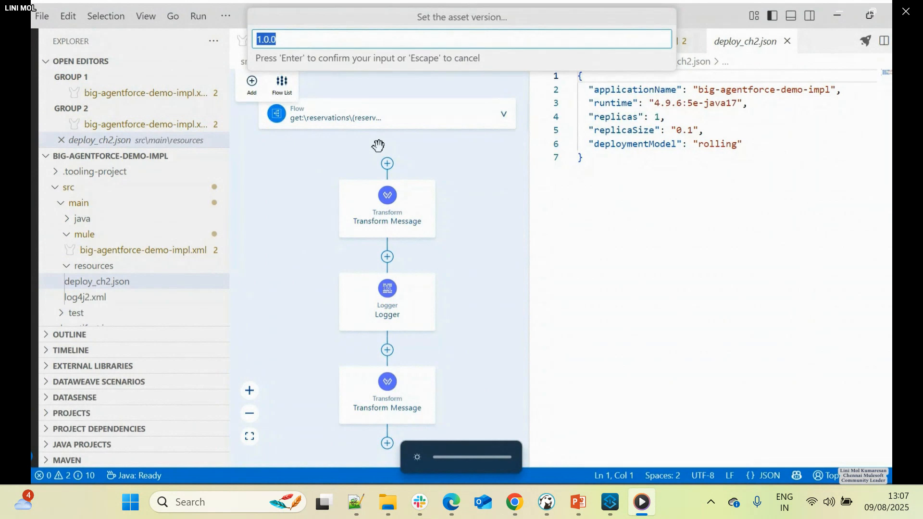
{"action": "key", "text": "Return"}
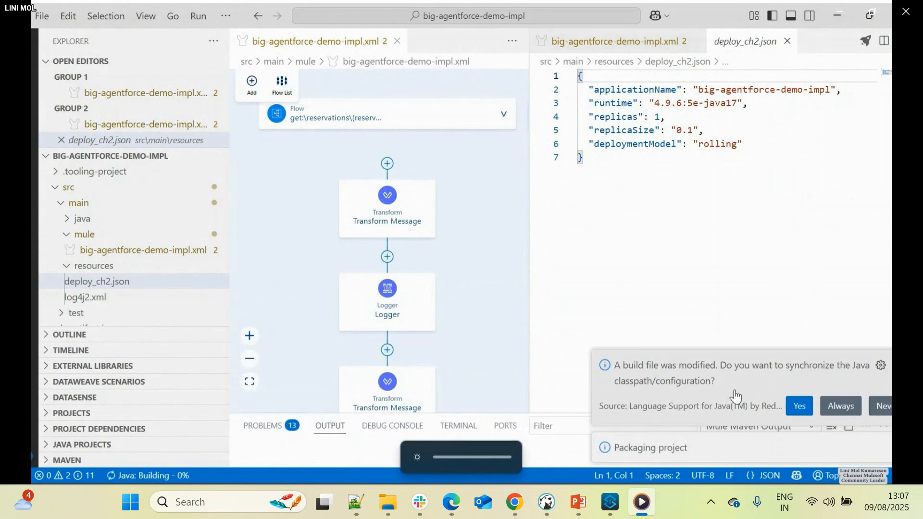
{"action": "left_click", "coordinate": [799, 407]}
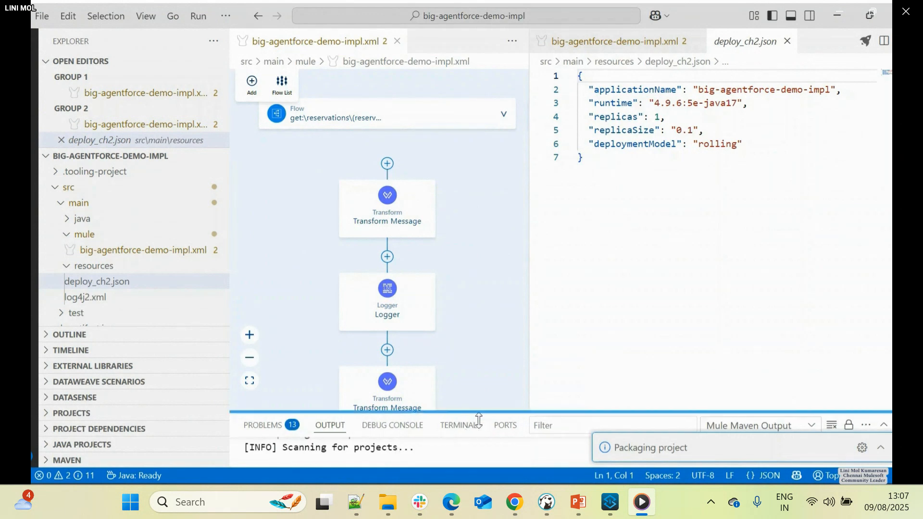
{"action": "left_click_drag", "start_coordinate": [477, 413], "coordinate": [460, 230]}
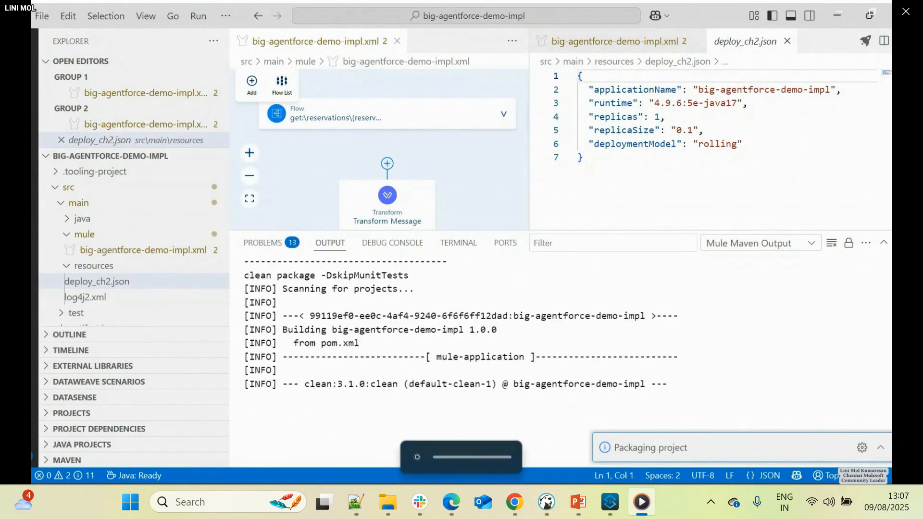
- Switch to the API Manager page in the browser and open Anypoint Platform's Access Management
{"action": "mouse_move", "coordinate": [250, 498]}
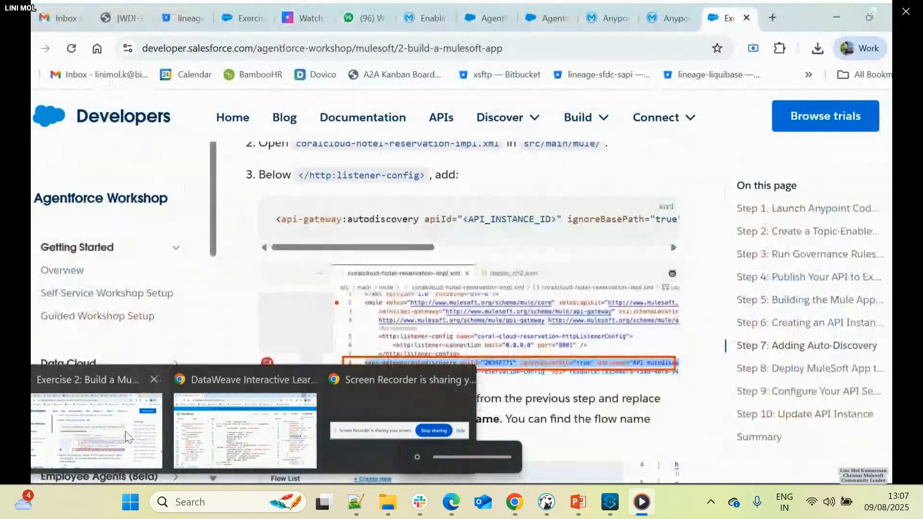
{"action": "left_click", "coordinate": [96, 452]}
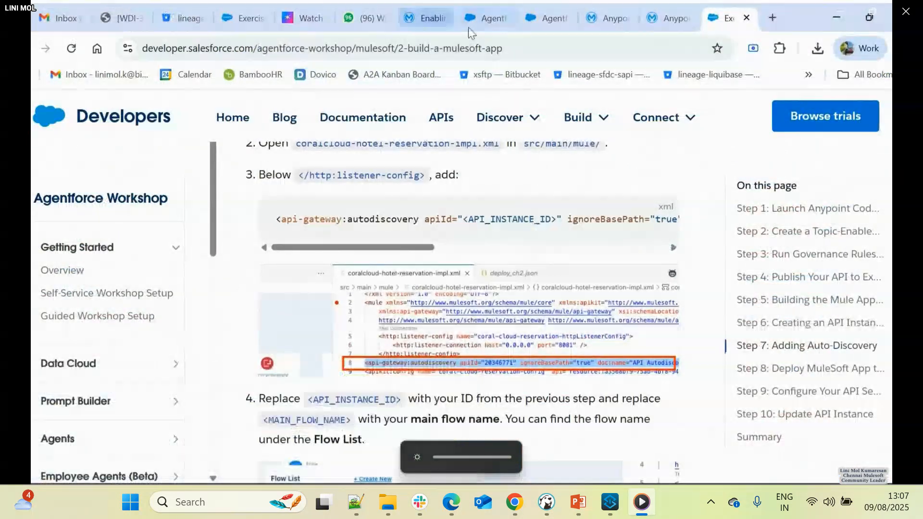
{"action": "left_click", "coordinate": [608, 18]}
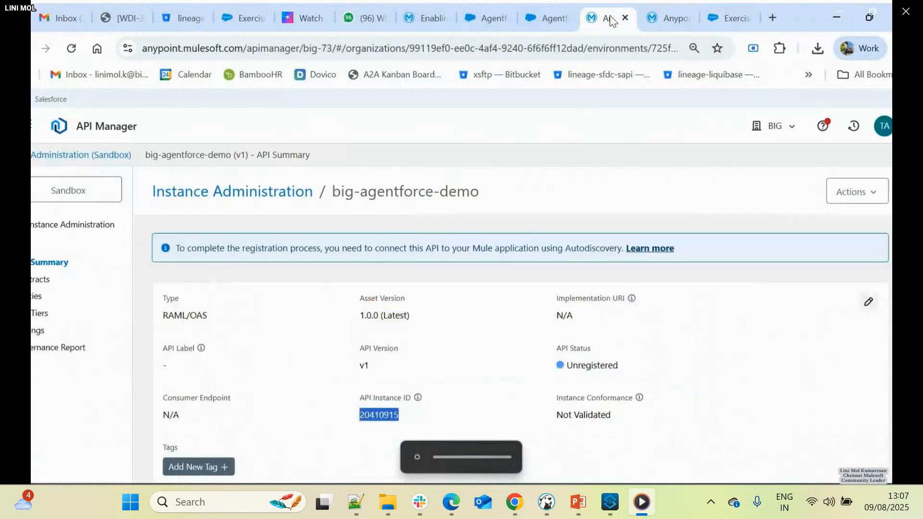
{"action": "left_click", "coordinate": [31, 127]}
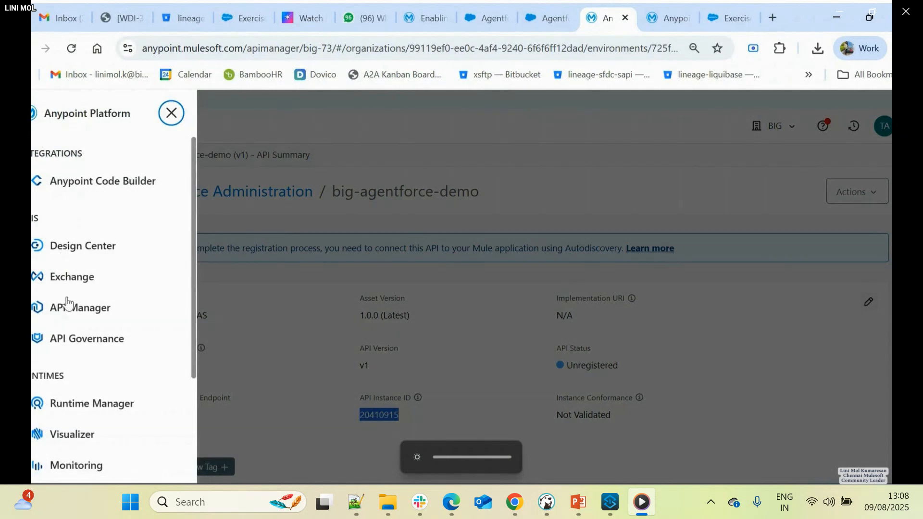
{"action": "scroll", "coordinate": [83, 387], "scroll_direction": "down", "scroll_amount": 3}
{"action": "left_click", "coordinate": [72, 382]}
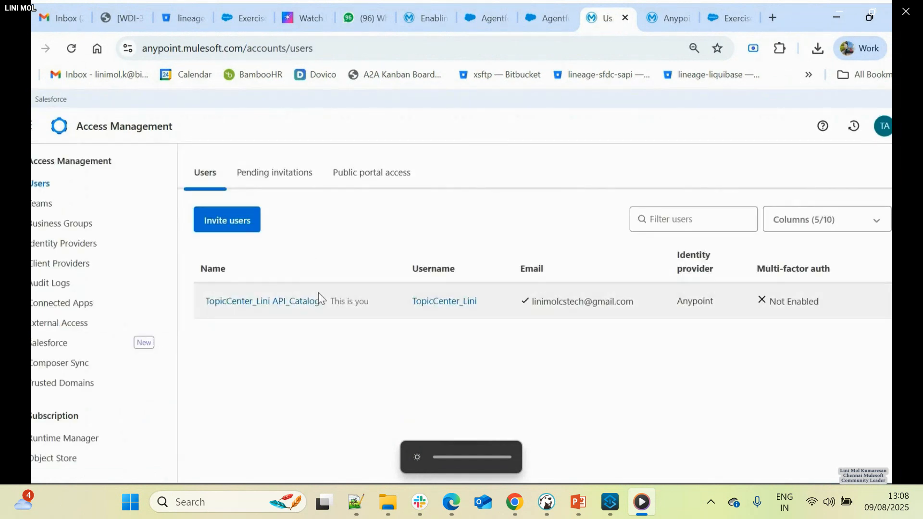
- Open the BIG business group's settings, select its client ID and reveal its client secret
{"action": "left_click", "coordinate": [310, 301]}
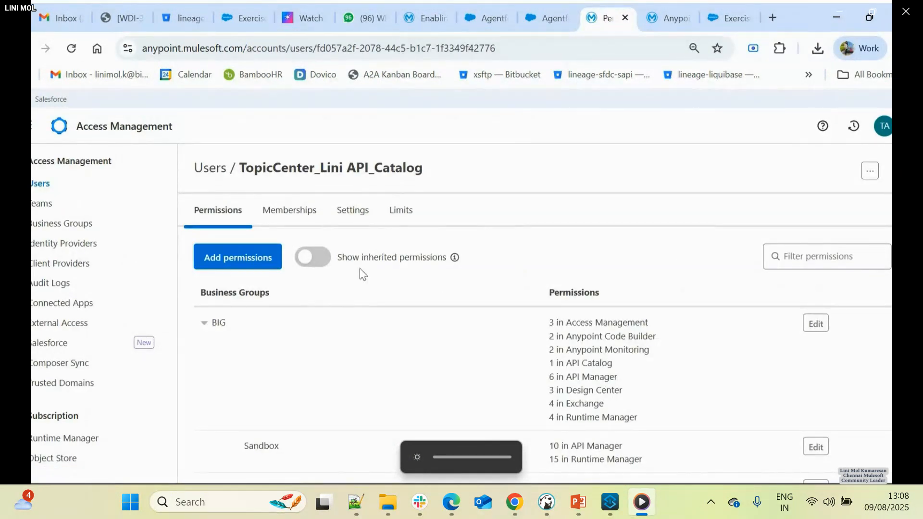
{"action": "left_click", "coordinate": [70, 224]}
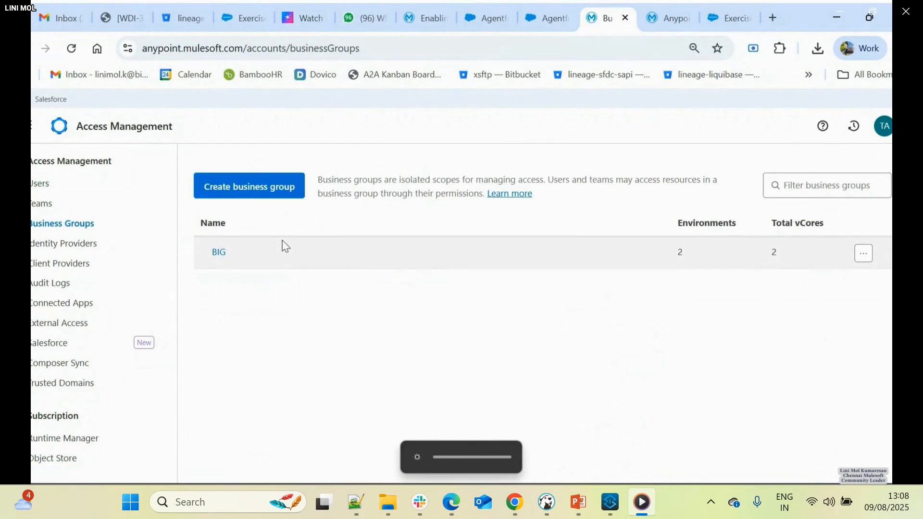
{"action": "left_click", "coordinate": [219, 253]}
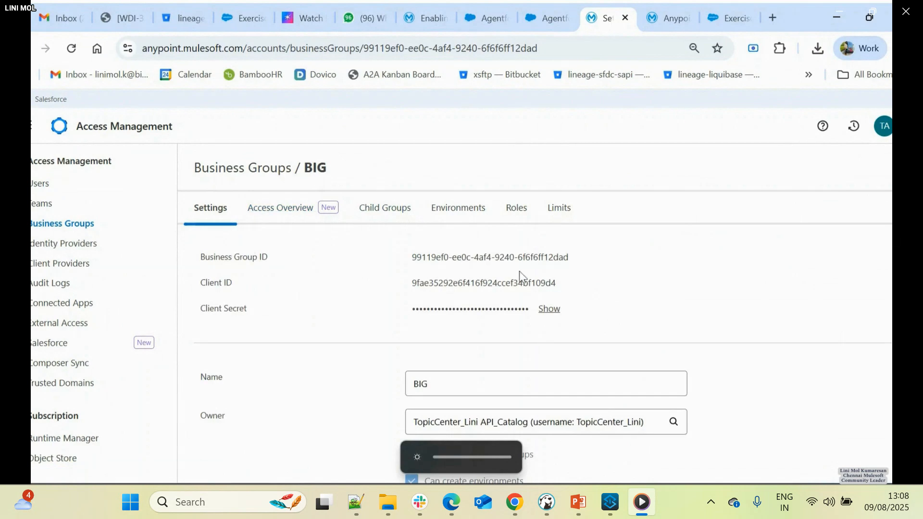
{"action": "double_click", "coordinate": [461, 287]}
{"action": "left_click", "coordinate": [549, 310]}
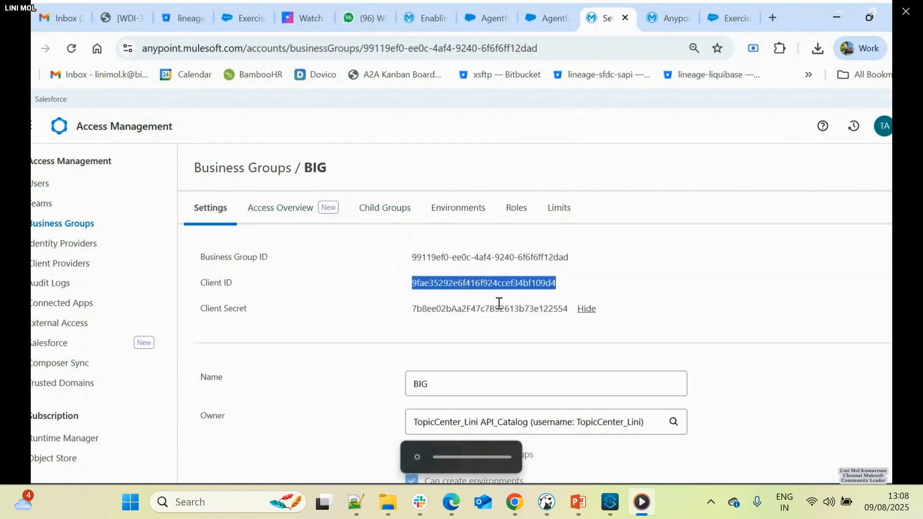
- Switch to Notepad++ and copy the anypoint.platform.client_id and anypoint.platform.client_secret lines from USeful Links.txt
{"action": "key", "text": "alt+Tab"}
{"action": "key", "text": "alt+Tab"}
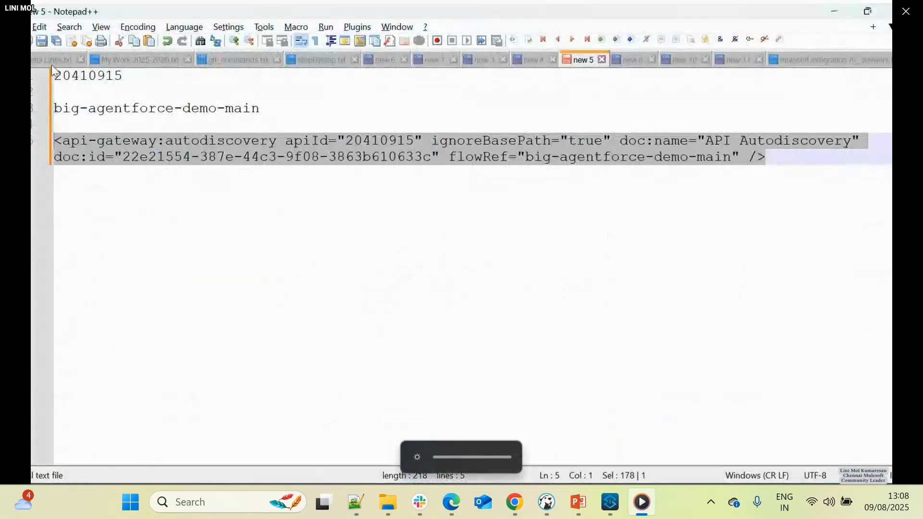
{"action": "left_click", "coordinate": [53, 61]}
{"action": "scroll", "coordinate": [188, 362], "scroll_direction": "down", "scroll_amount": 4}
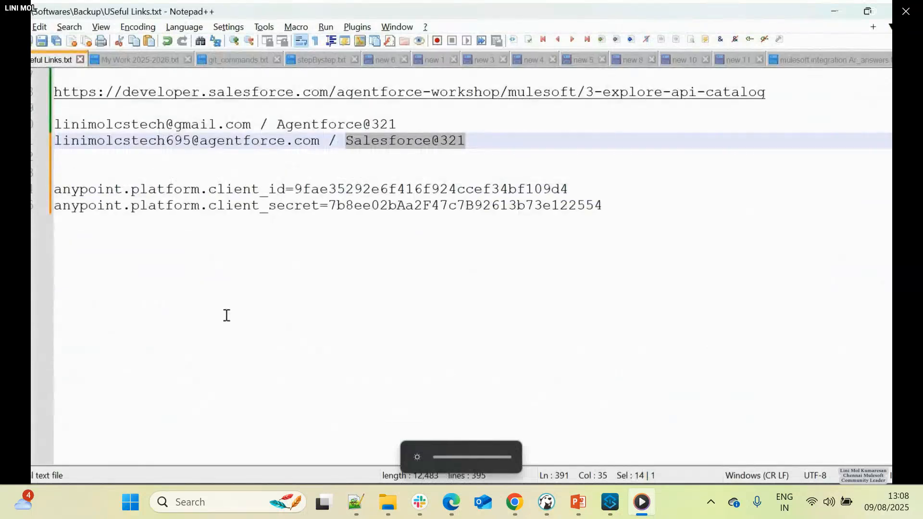
{"action": "scroll", "coordinate": [226, 315], "scroll_direction": "up", "scroll_amount": 2}
{"action": "left_click_drag", "start_coordinate": [636, 306], "coordinate": [53, 287]}
{"action": "right_click", "coordinate": [95, 290]}
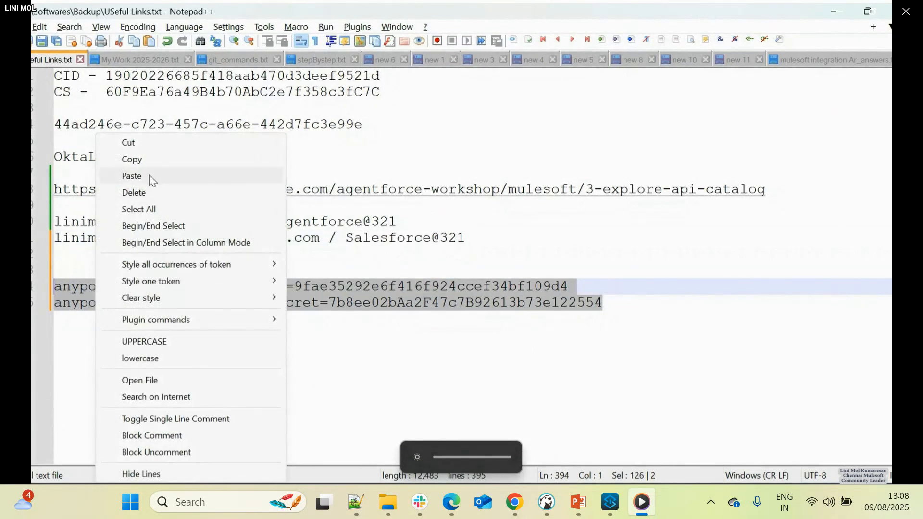
{"action": "left_click", "coordinate": [144, 159]}
- Return to Anypoint Platform in the browser, check the API instances in API Manager, and open Runtime Manager
{"action": "key", "text": "alt+Tab"}
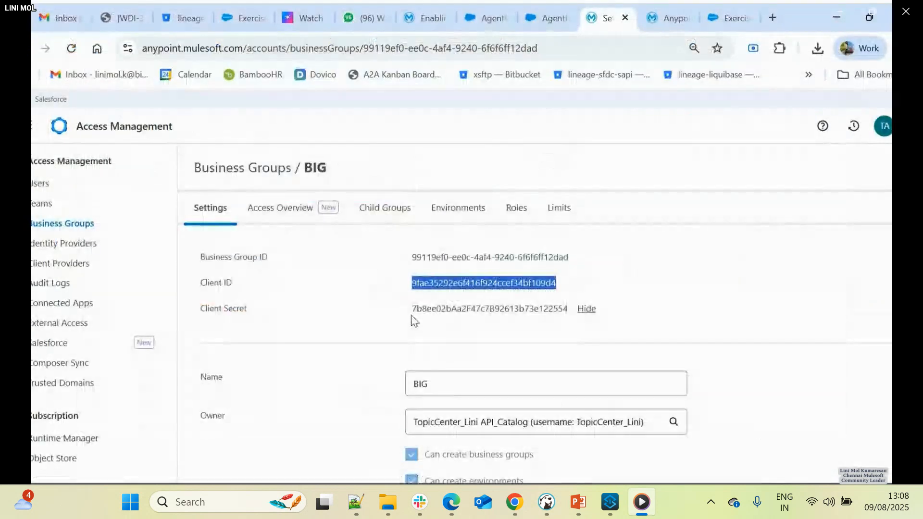
{"action": "left_click", "coordinate": [32, 126]}
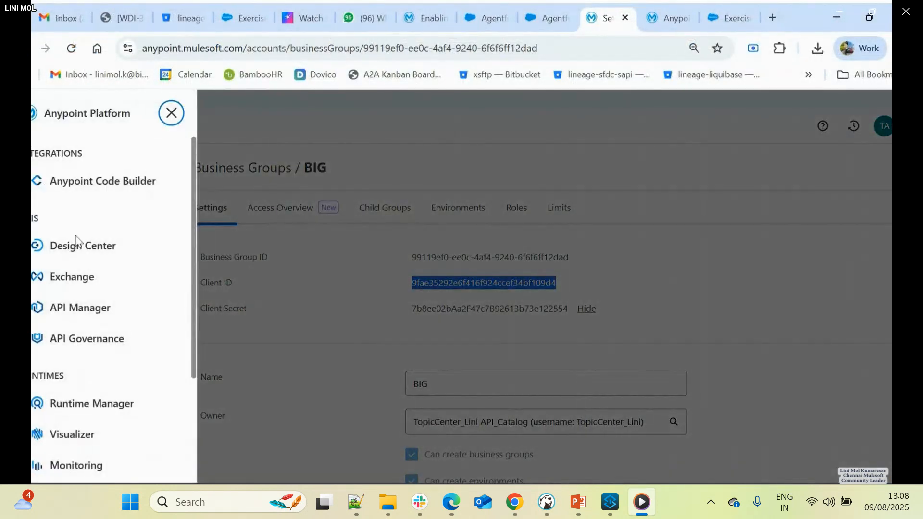
{"action": "left_click", "coordinate": [94, 301]}
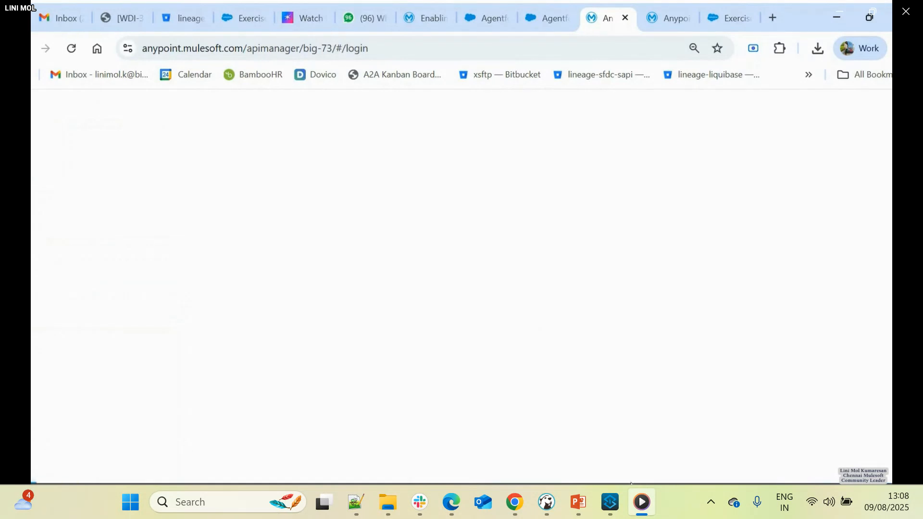
{"action": "key", "text": "alt+Tab"}
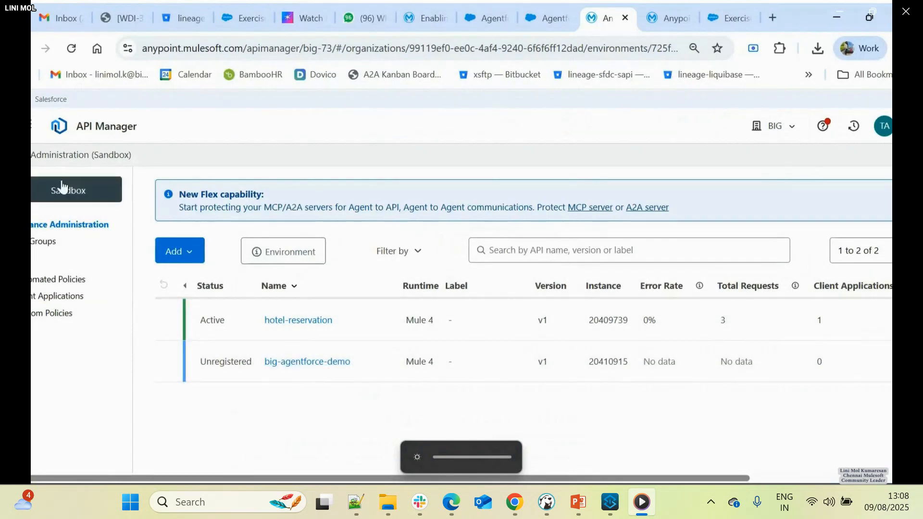
{"action": "left_click", "coordinate": [35, 125]}
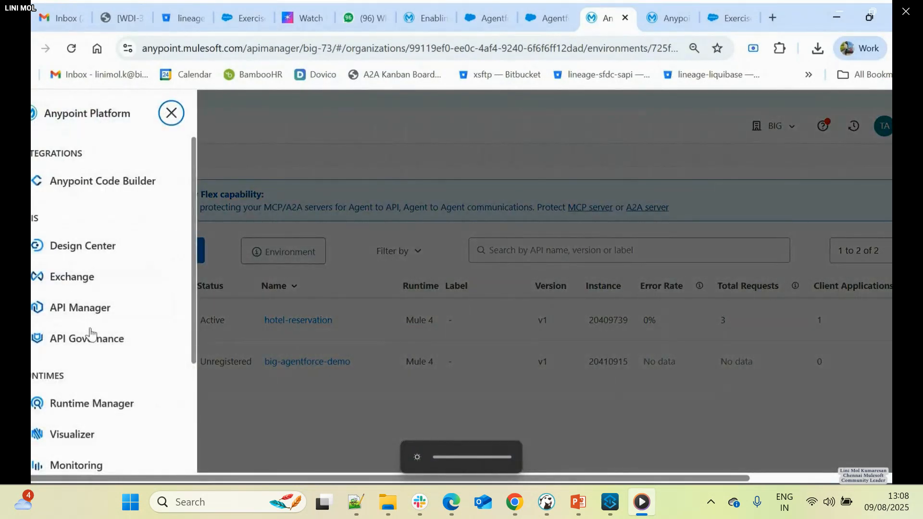
{"action": "left_click", "coordinate": [93, 403]}
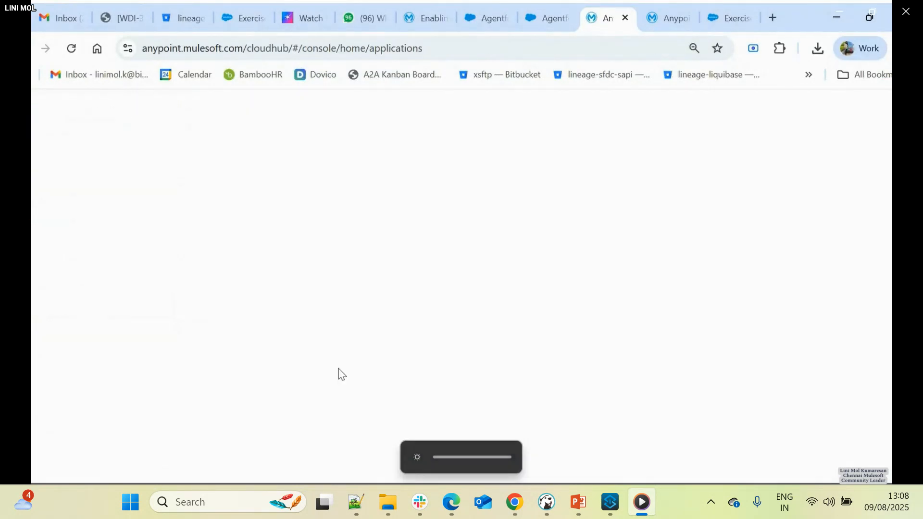
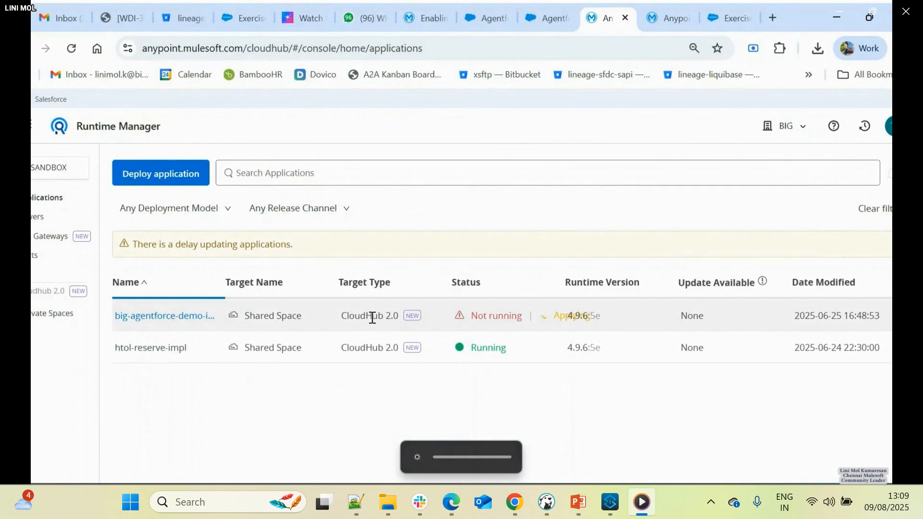
- Open the management page of the big-agentforce-demo-impl application in Runtime Manager
{"action": "left_click", "coordinate": [372, 318]}
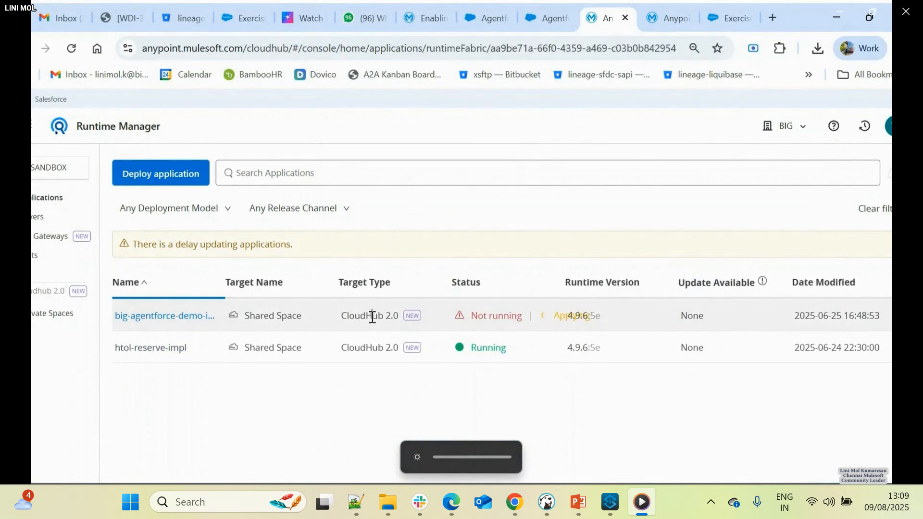
{"action": "left_click", "coordinate": [154, 320]}
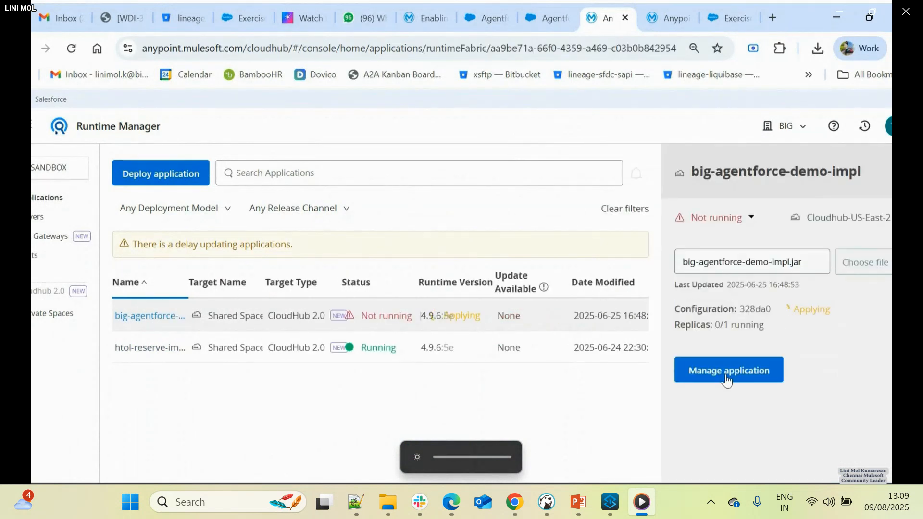
{"action": "left_click", "coordinate": [727, 380]}
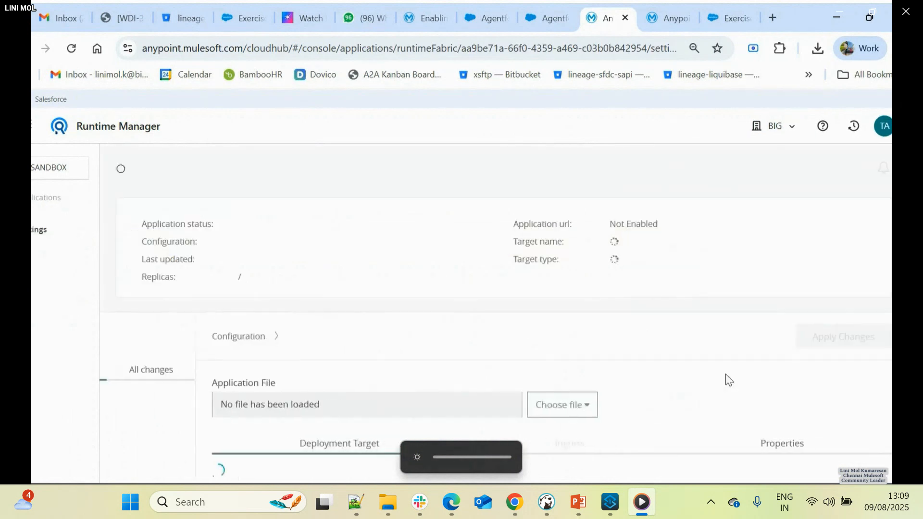
- Paste the copied anypoint.platform.client_id and anypoint.platform.client_secret lines into the application's properties in text view
{"action": "scroll", "coordinate": [395, 342], "scroll_direction": "down", "scroll_amount": 1}
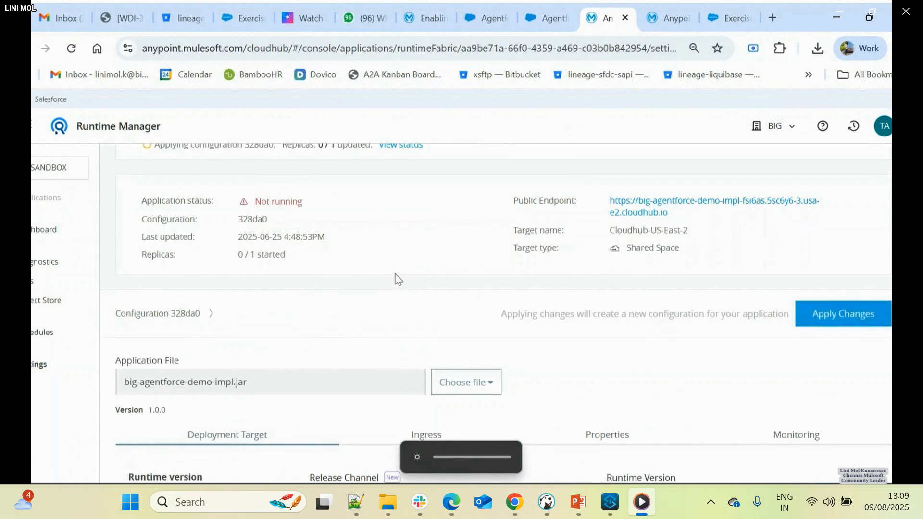
{"action": "scroll", "coordinate": [389, 278], "scroll_direction": "down", "scroll_amount": 4}
{"action": "left_click", "coordinate": [605, 236]}
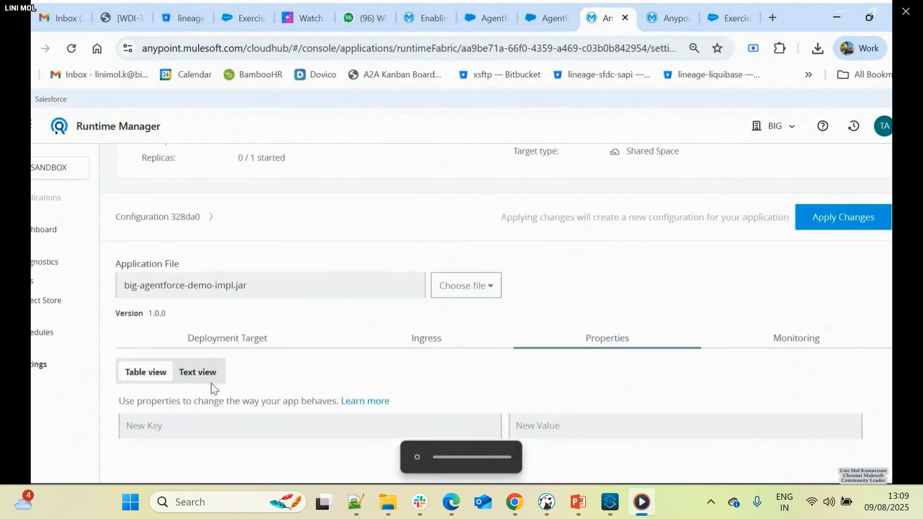
{"action": "left_click", "coordinate": [199, 377]}
{"action": "left_click", "coordinate": [189, 433]}
{"action": "key", "text": "ctrl+v"}
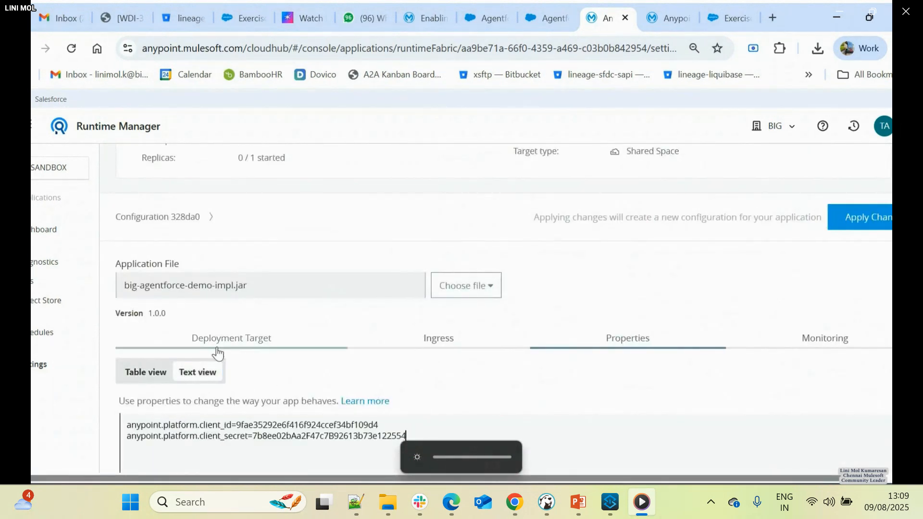
- Apply the changed properties to big-agentforce-demo-impl and check the application's status and saved properties
{"action": "scroll", "coordinate": [337, 341], "scroll_direction": "down", "scroll_amount": 1}
{"action": "scroll", "coordinate": [778, 230], "scroll_direction": "up", "scroll_amount": 2}
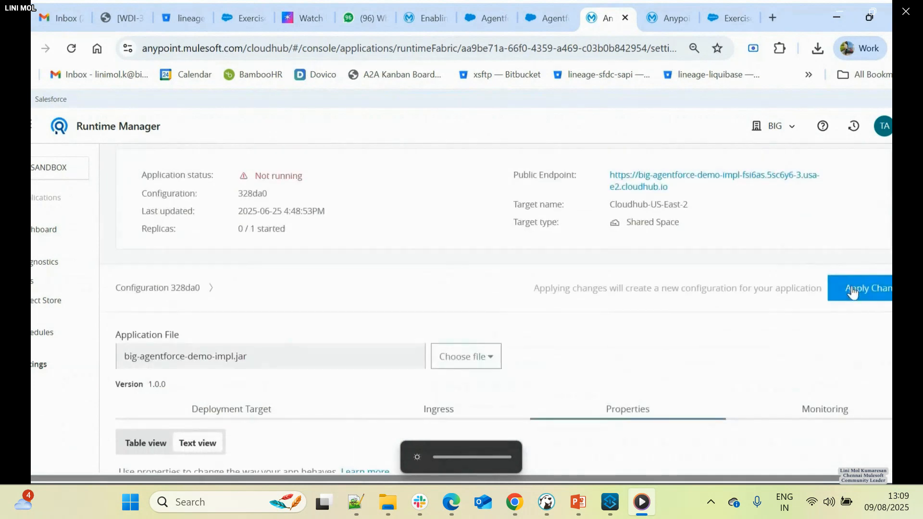
{"action": "left_click", "coordinate": [855, 290]}
{"action": "scroll", "coordinate": [287, 347], "scroll_direction": "up", "scroll_amount": 2}
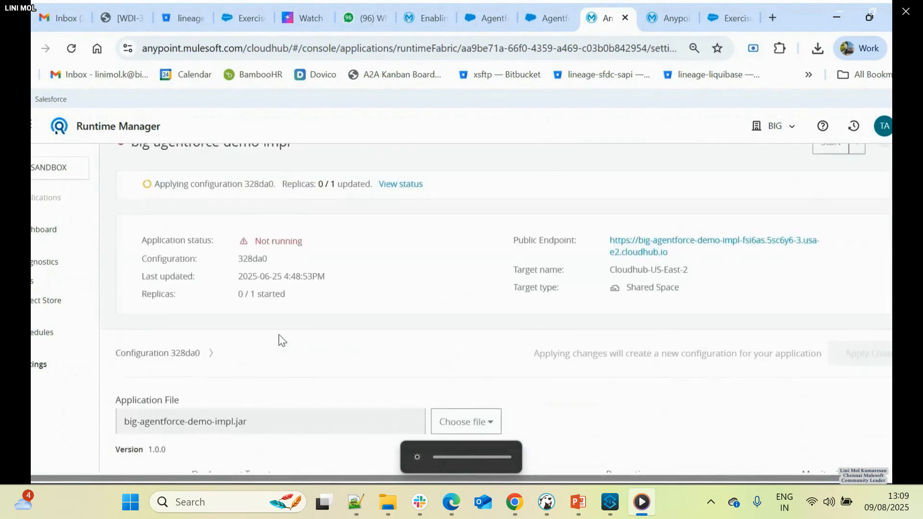
{"action": "scroll", "coordinate": [279, 336], "scroll_direction": "down", "scroll_amount": 5}
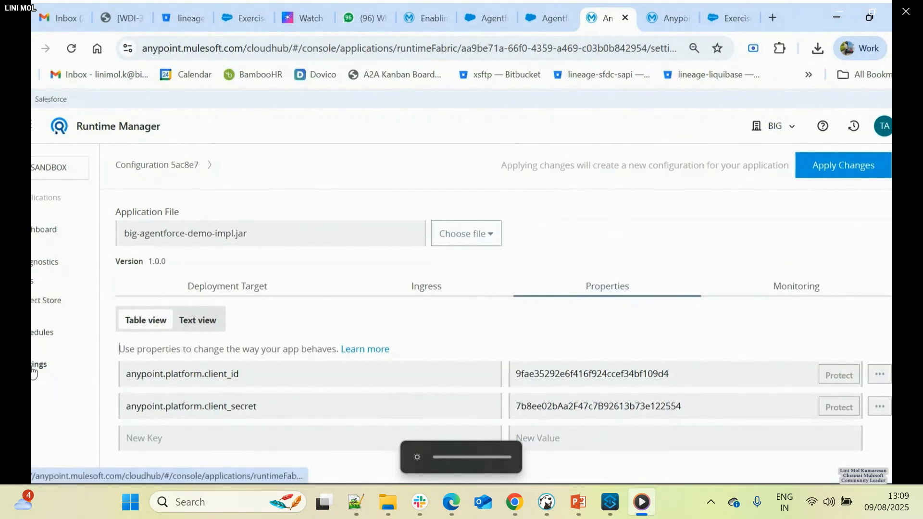
- Switch to Anypoint Code Builder, dismiss the CloudHub 2.0 deployment notification, and return to Runtime Manager in the browser
{"action": "left_click", "coordinate": [37, 288]}
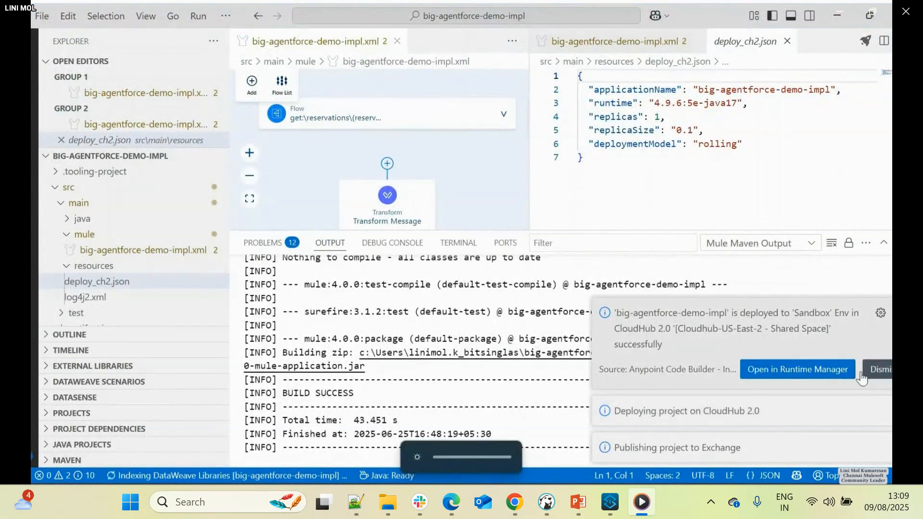
{"action": "left_click", "coordinate": [878, 369]}
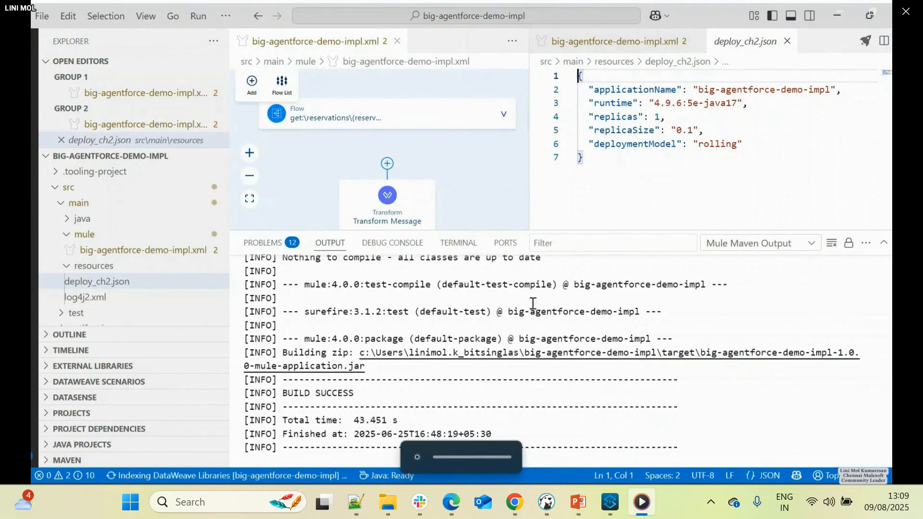
{"action": "key", "text": "alt+Tab"}
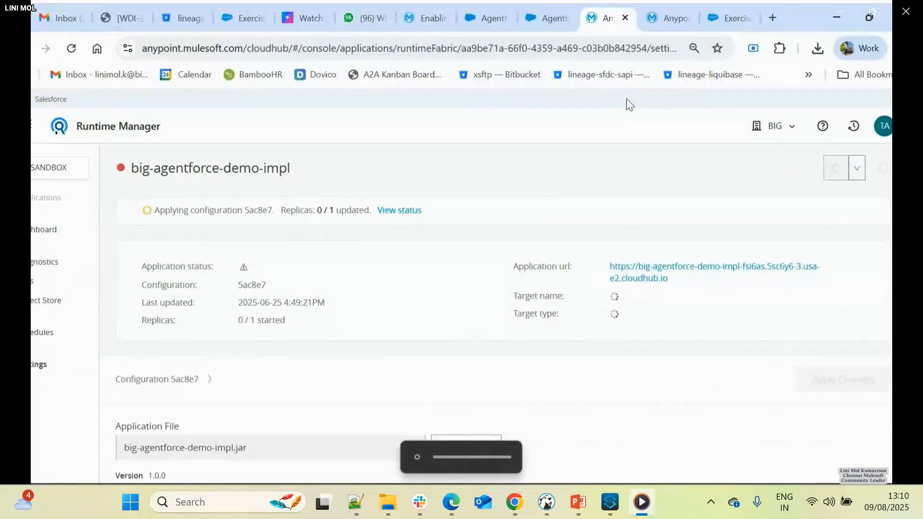
- Read Step 9: Configure Your API Secrets and Step 10: Update API Instance in the Agentforce Workshop guide
{"action": "left_click", "coordinate": [717, 17]}
{"action": "scroll", "coordinate": [418, 256], "scroll_direction": "down", "scroll_amount": 10}
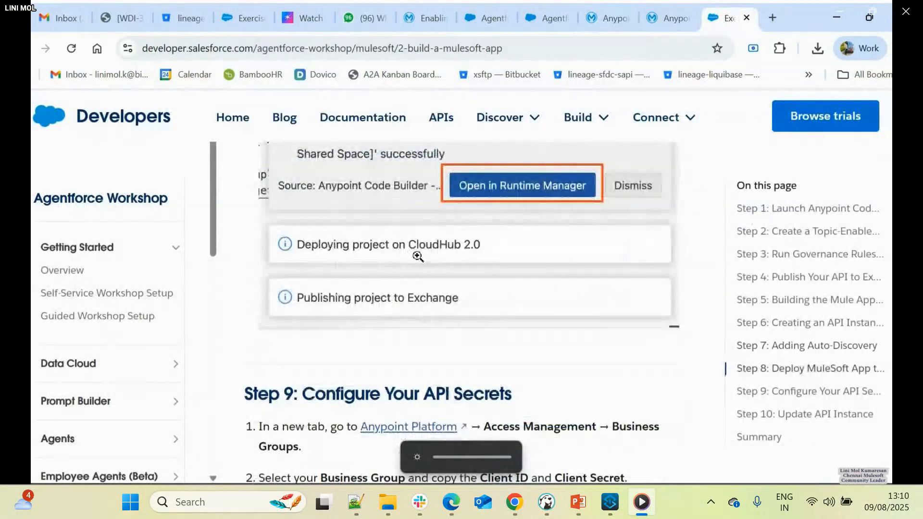
{"action": "scroll", "coordinate": [418, 256], "scroll_direction": "down", "scroll_amount": 1}
{"action": "scroll", "coordinate": [377, 235], "scroll_direction": "up", "scroll_amount": 3}
{"action": "scroll", "coordinate": [337, 250], "scroll_direction": "down", "scroll_amount": 5}
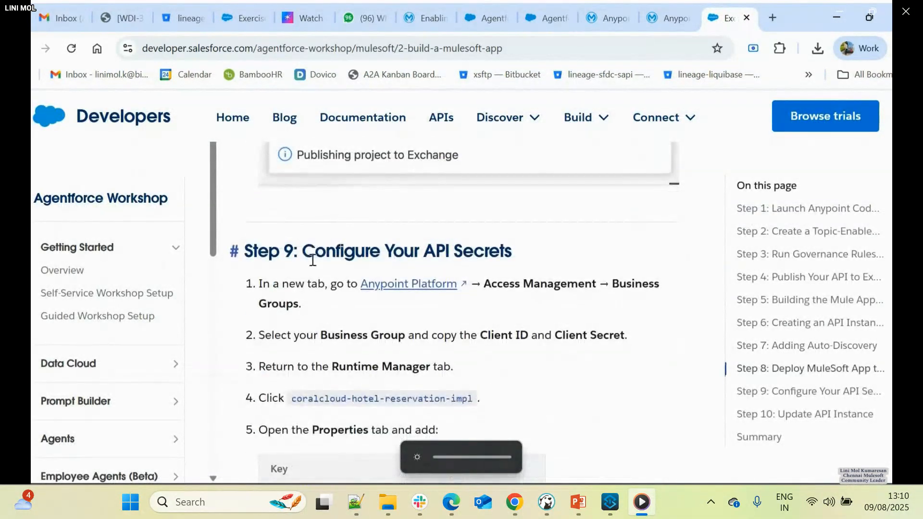
{"action": "scroll", "coordinate": [313, 260], "scroll_direction": "down", "scroll_amount": 6}
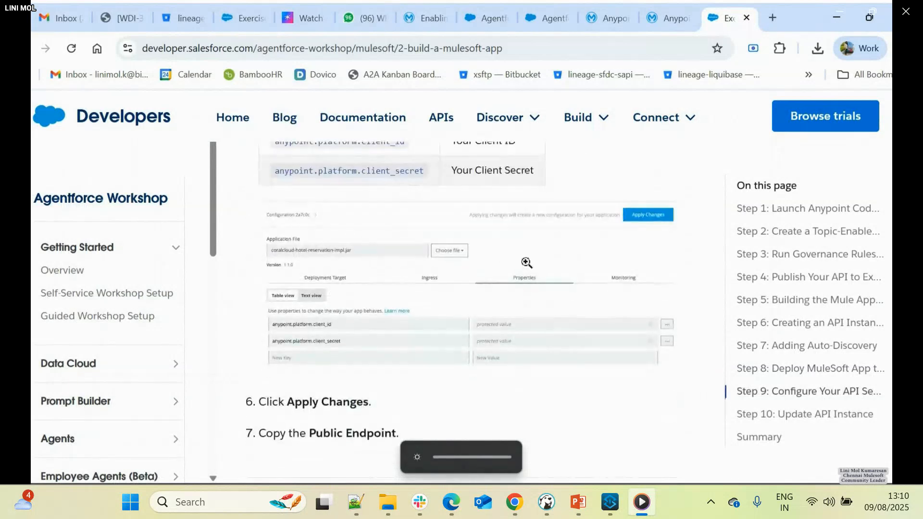
{"action": "scroll", "coordinate": [443, 282], "scroll_direction": "down", "scroll_amount": 6}
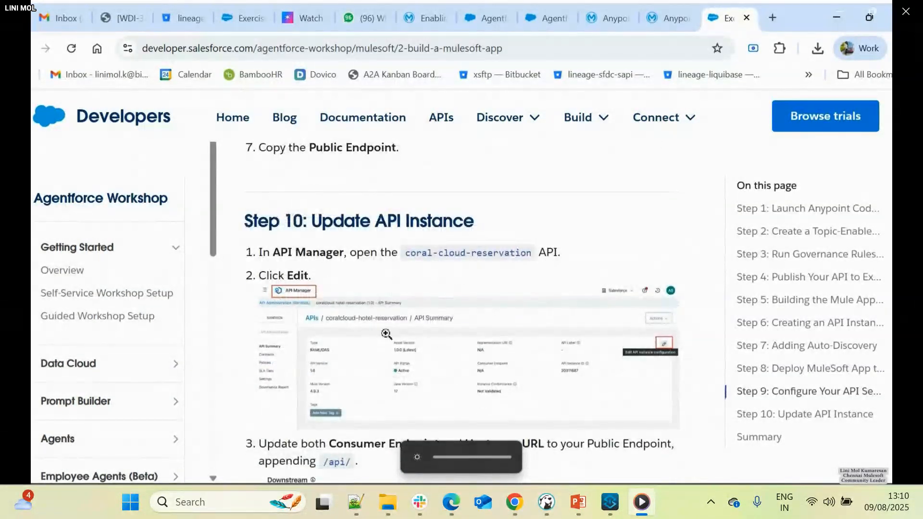
{"action": "scroll", "coordinate": [389, 335], "scroll_direction": "down", "scroll_amount": 3}
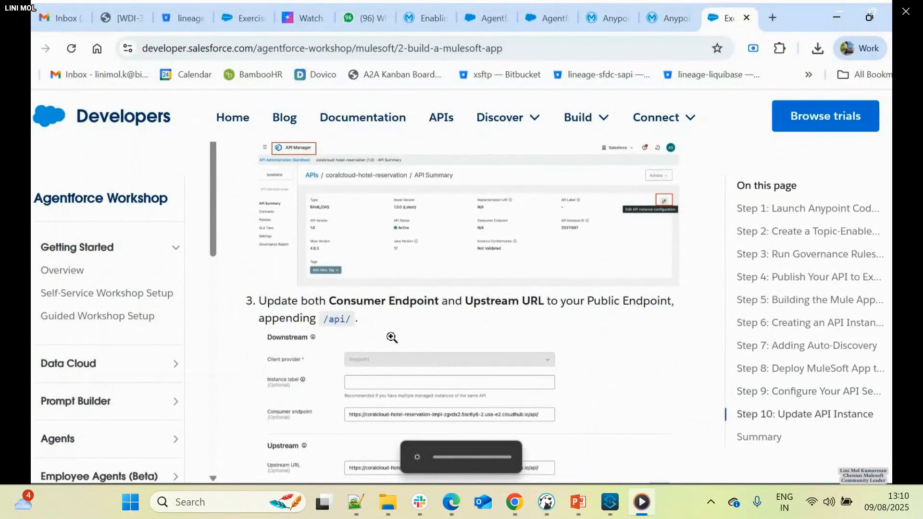
{"action": "scroll", "coordinate": [392, 338], "scroll_direction": "up", "scroll_amount": 1}
{"action": "scroll", "coordinate": [395, 197], "scroll_direction": "up", "scroll_amount": 1}
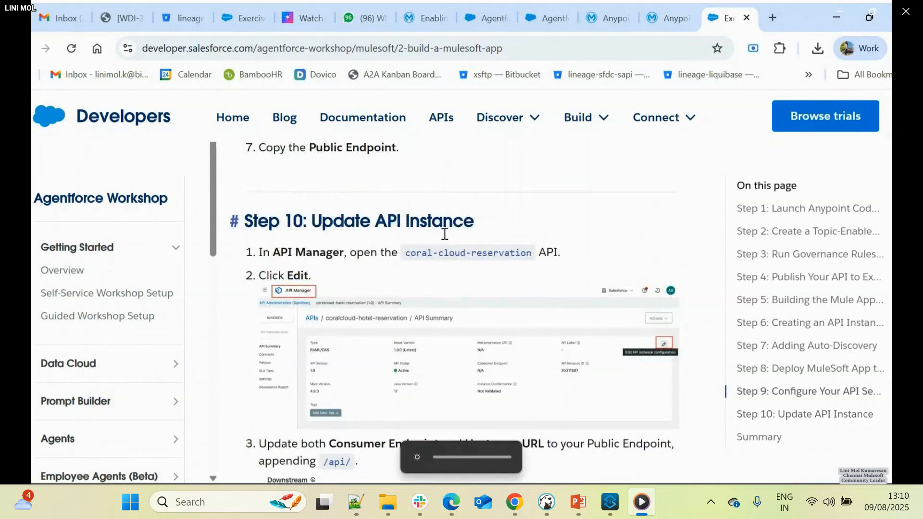
{"action": "key", "text": "alt+Tab"}
{"action": "key", "text": "alt+Tab"}
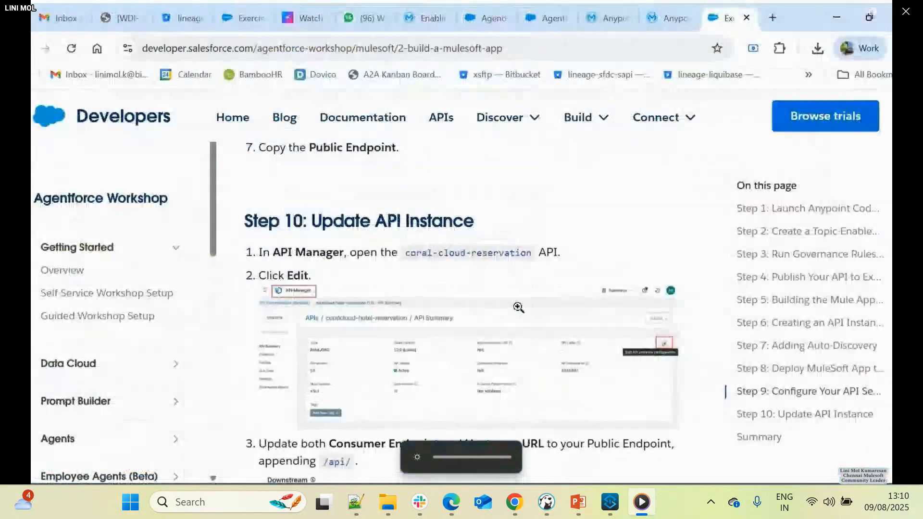
- Return to Runtime Manager and copy the public endpoint URL of big-agentforce-demo-impl
{"action": "left_click", "coordinate": [592, 16]}
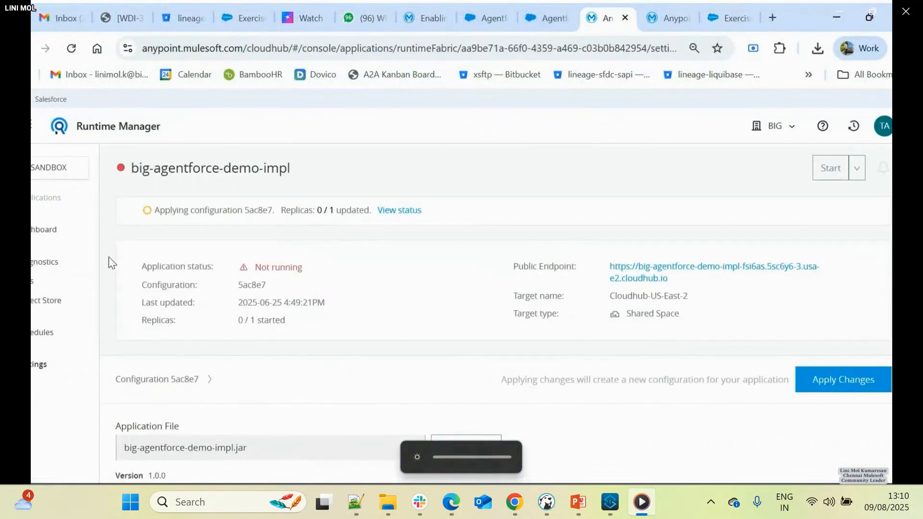
{"action": "left_click_drag", "start_coordinate": [676, 286], "coordinate": [627, 271]}
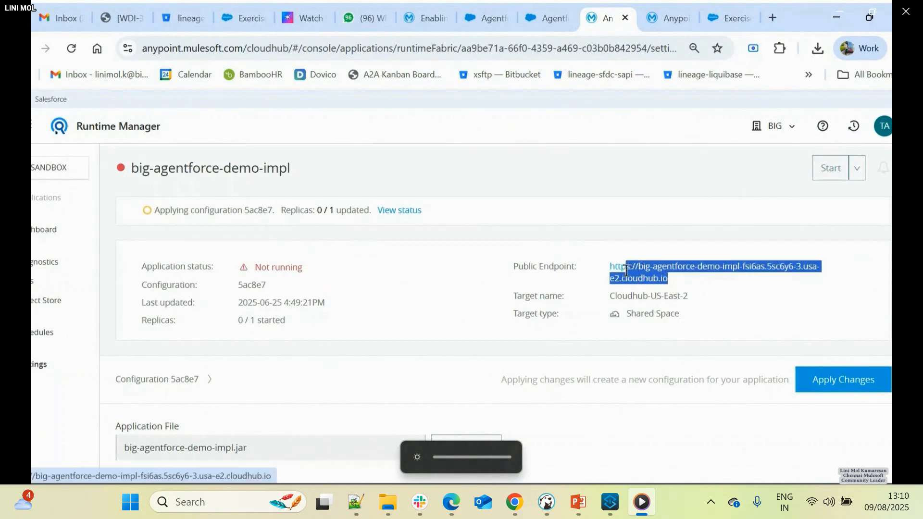
{"action": "right_click", "coordinate": [610, 271]}
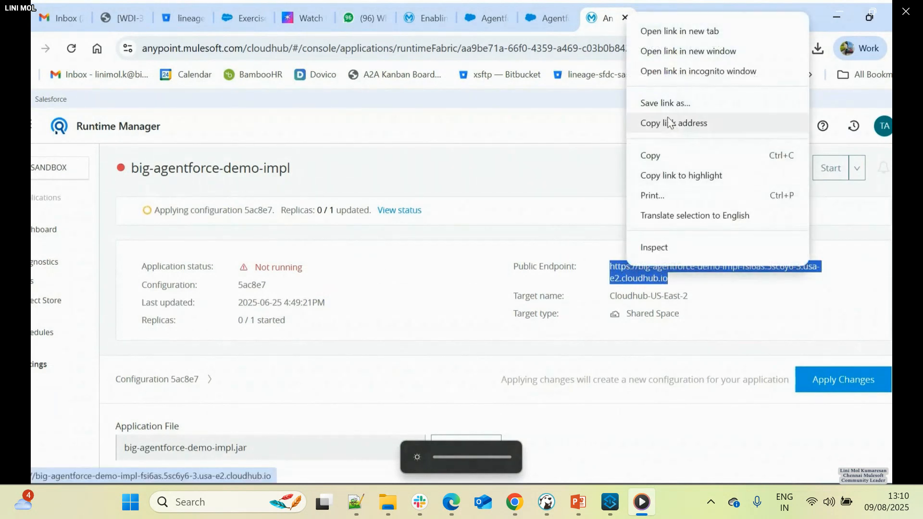
{"action": "left_click", "coordinate": [658, 161]}
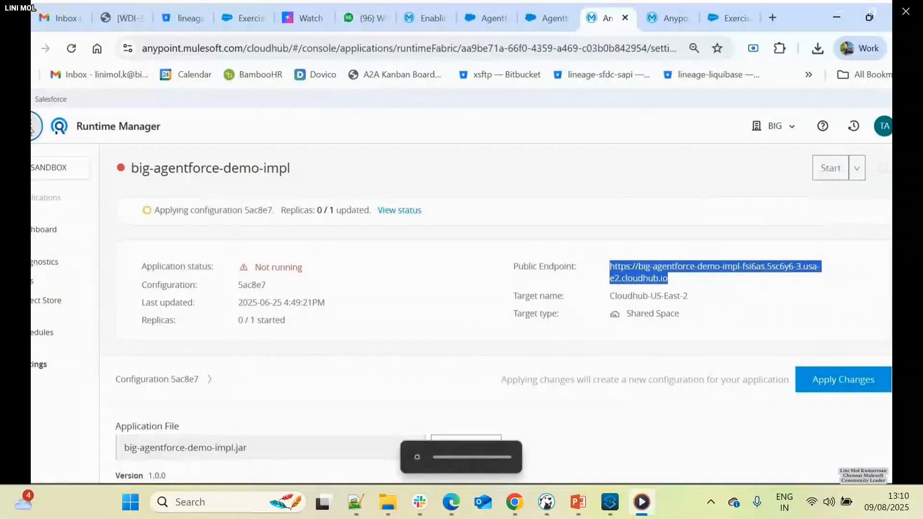
- Go to API Manager, open the big-agentforce-demo instance, and edit its API instance configuration
{"action": "left_click", "coordinate": [30, 126]}
{"action": "left_click", "coordinate": [53, 310]}
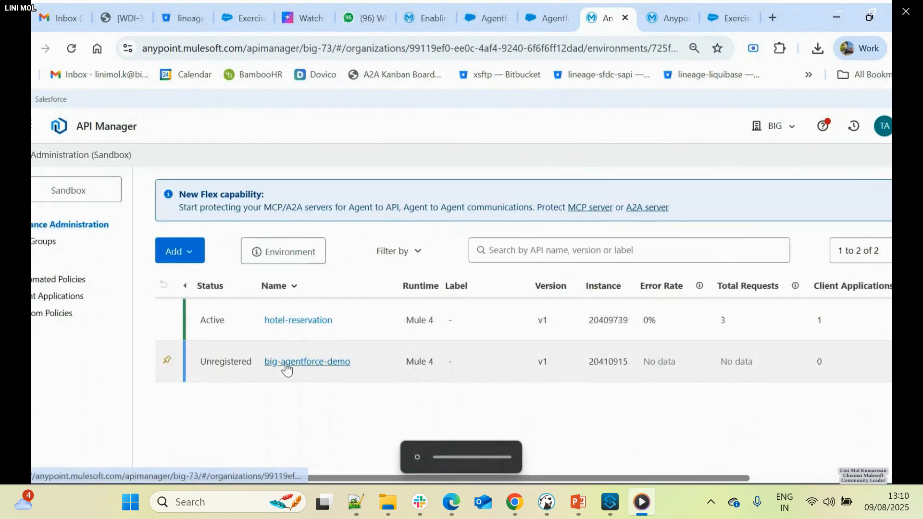
{"action": "left_click", "coordinate": [254, 366]}
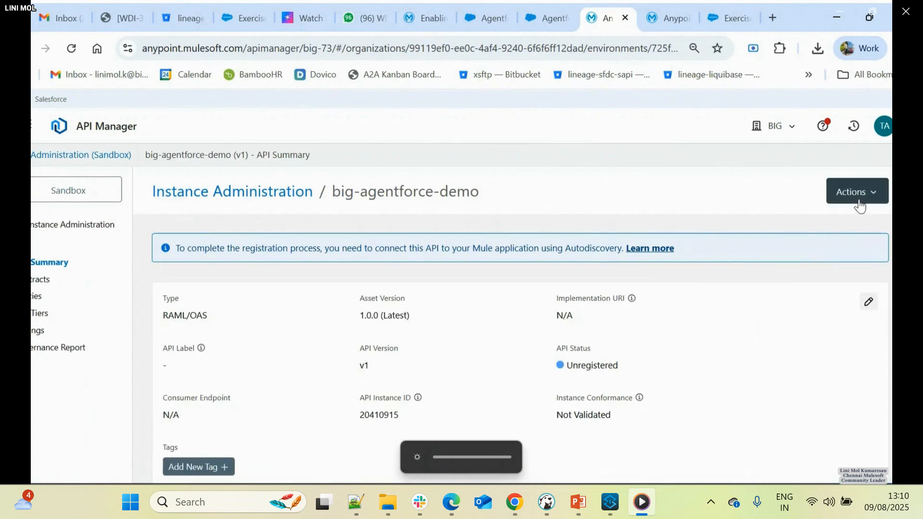
{"action": "left_click", "coordinate": [859, 202]}
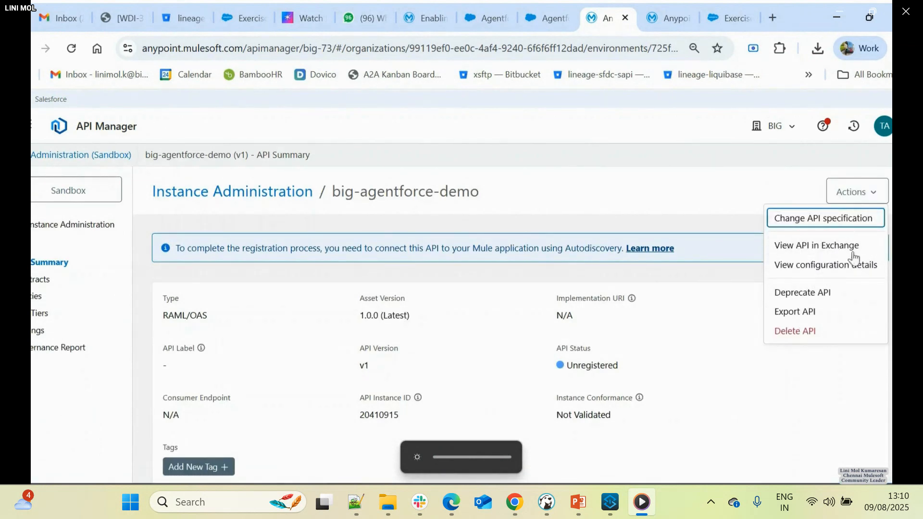
{"action": "left_click", "coordinate": [737, 193]}
{"action": "left_click", "coordinate": [868, 302]}
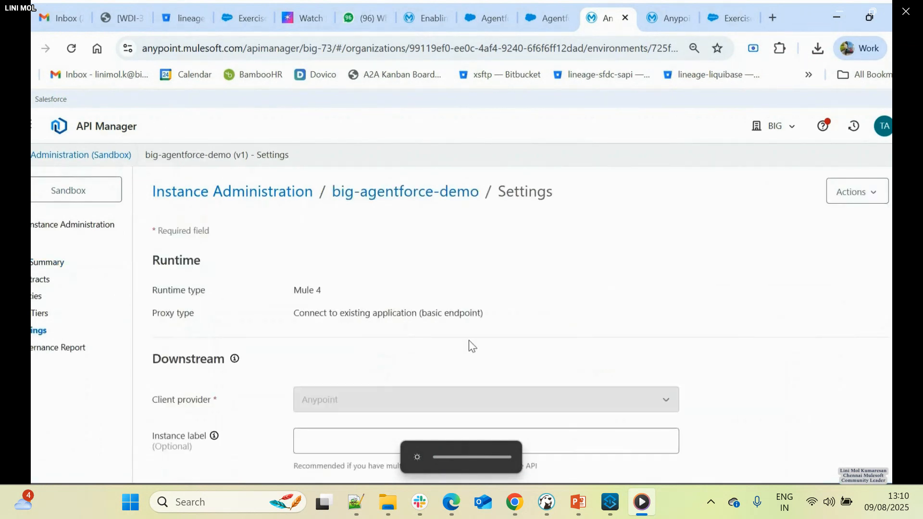
{"action": "scroll", "coordinate": [470, 342], "scroll_direction": "down", "scroll_amount": 3}
{"action": "scroll", "coordinate": [385, 354], "scroll_direction": "down", "scroll_amount": 1}
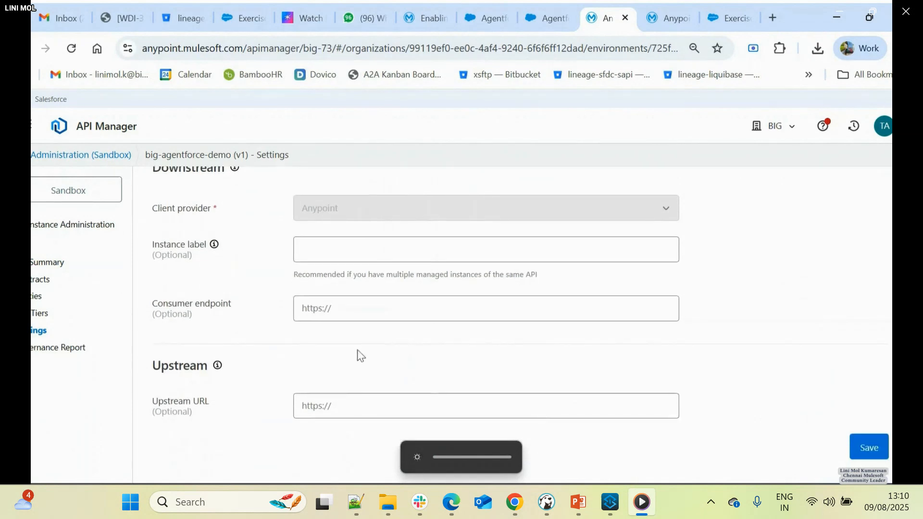
{"action": "left_click", "coordinate": [340, 308]}
{"action": "key", "text": "ctrl+v"}
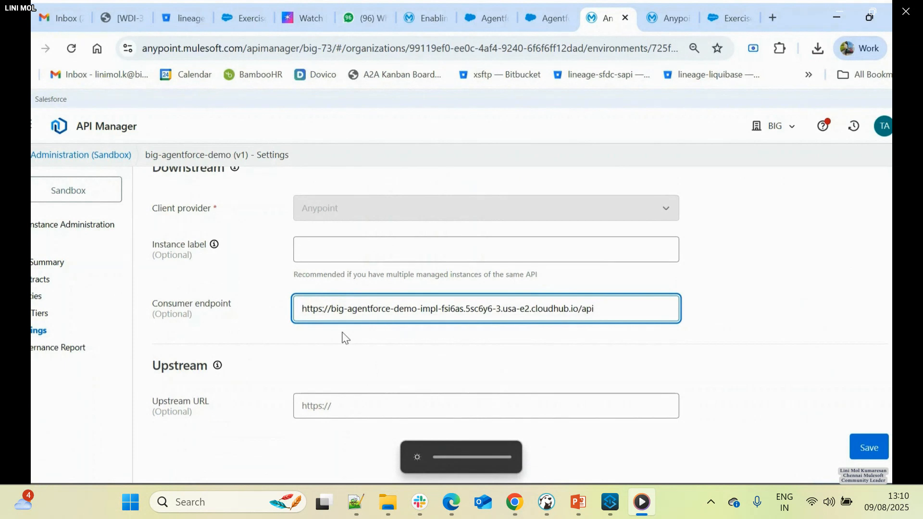
{"action": "left_click", "coordinate": [336, 407]}
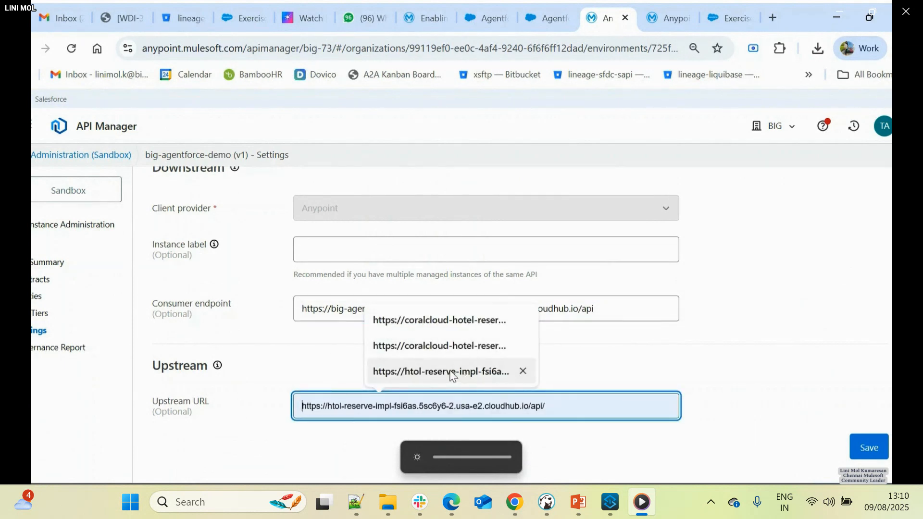
{"action": "key", "text": "ctrl+v"}
{"action": "type", "text": "/api"}
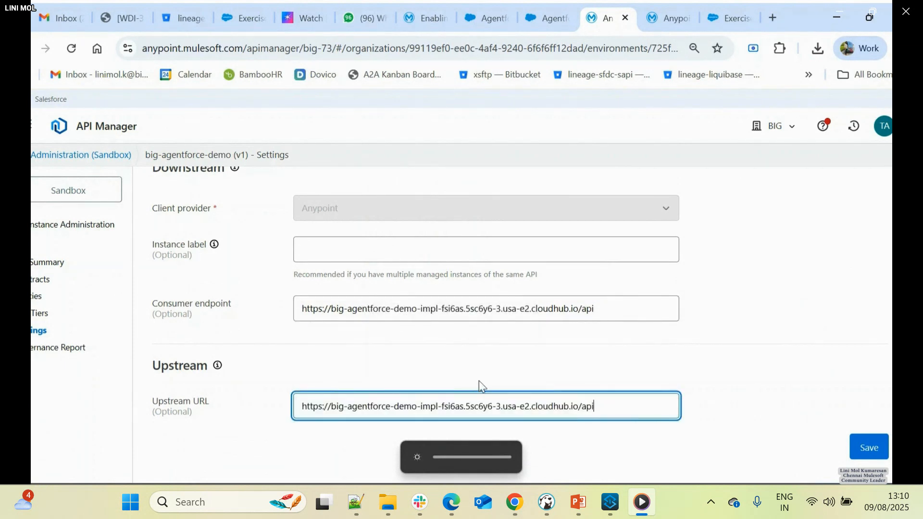
{"action": "type", "text": "/"}
{"action": "left_click", "coordinate": [634, 310]}
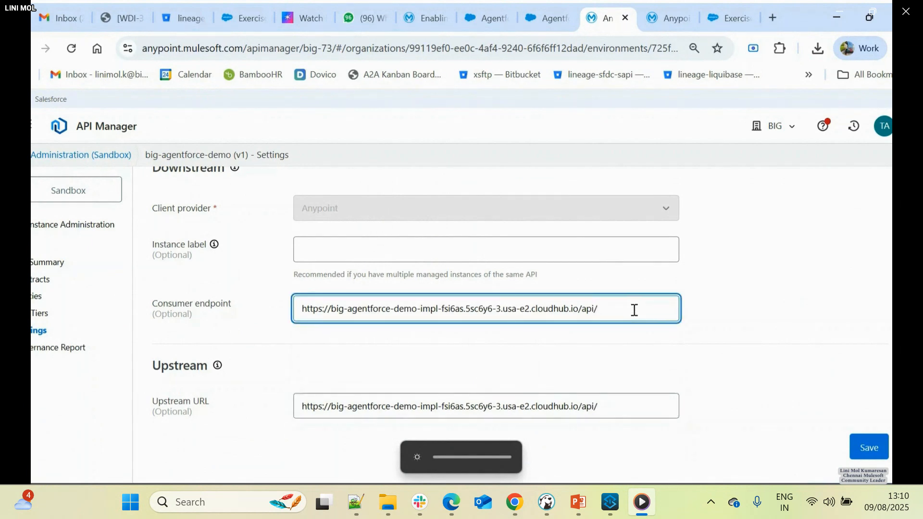
- Compare the endpoint settings with the example in the workshop guide's Step 10 and read the instruction that follows it
{"action": "key", "text": "alt+Tab"}
{"action": "key", "text": "alt+Tab"}
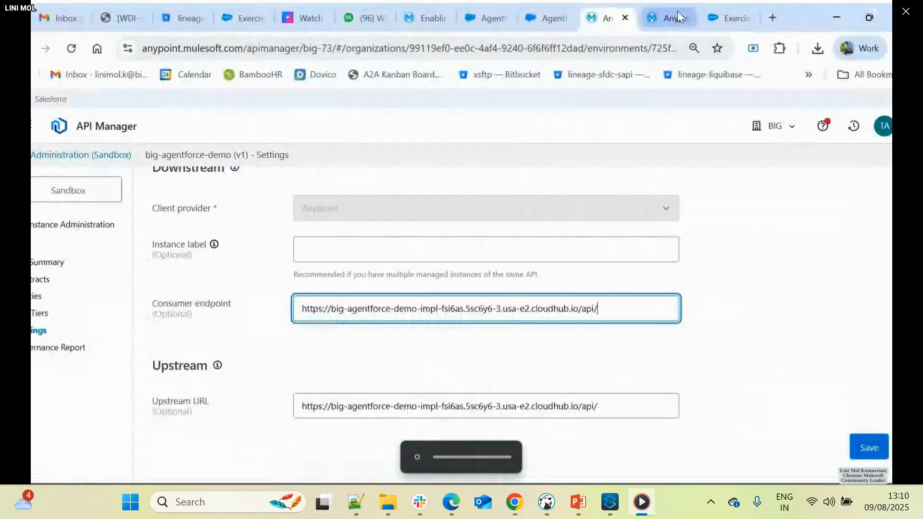
{"action": "left_click", "coordinate": [716, 18]}
{"action": "scroll", "coordinate": [338, 302], "scroll_direction": "down", "scroll_amount": 7}
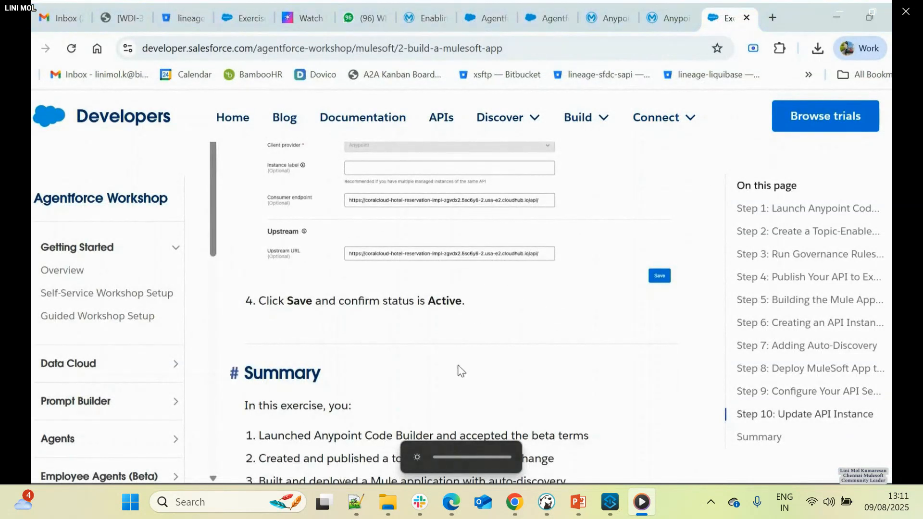
{"action": "key", "text": "alt+Tab"}
{"action": "key", "text": "alt+Tab"}
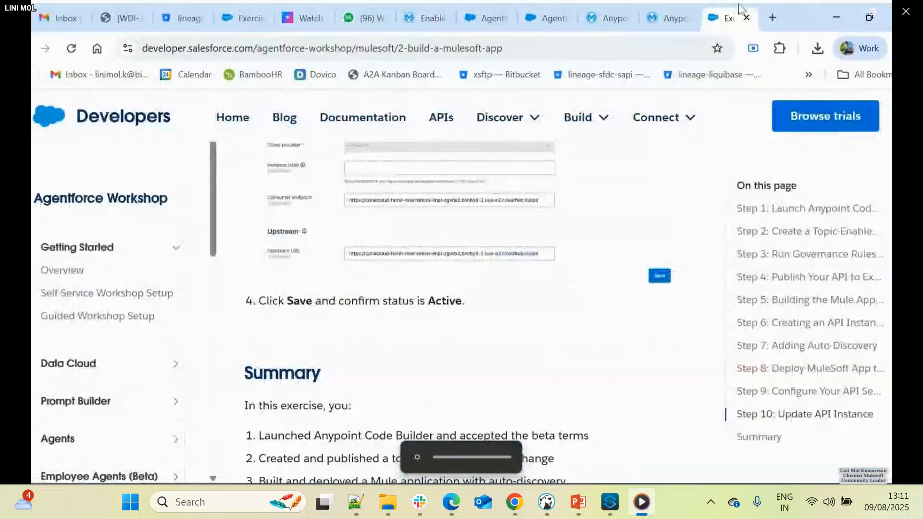
- Save the big-agentforce-demo instance's endpoint settings in API Manager and go to its API summary to check the status
{"action": "left_click", "coordinate": [665, 7]}
{"action": "left_click", "coordinate": [590, 6]}
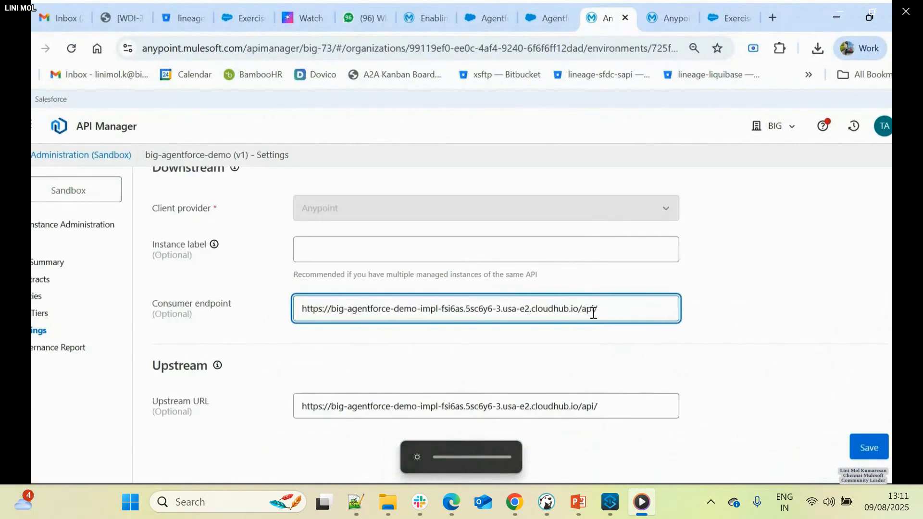
{"action": "left_click", "coordinate": [864, 446]}
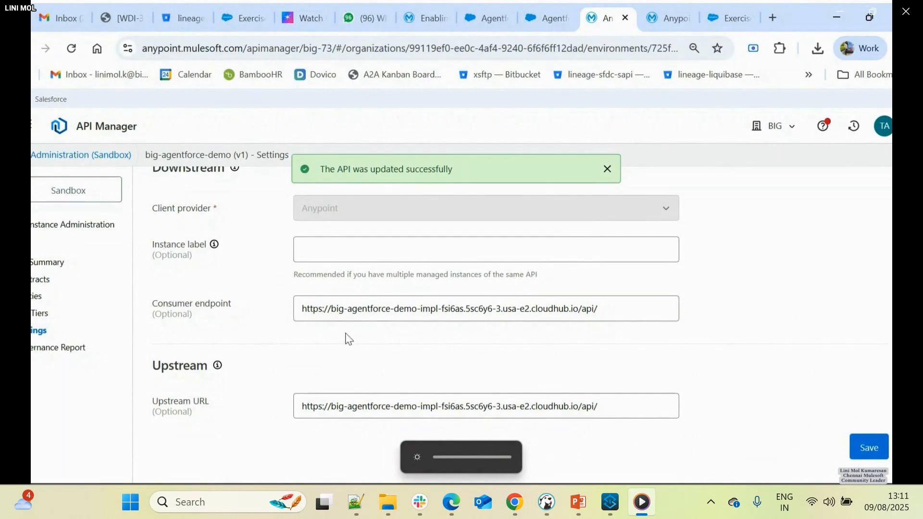
{"action": "scroll", "coordinate": [337, 340], "scroll_direction": "up", "scroll_amount": 4}
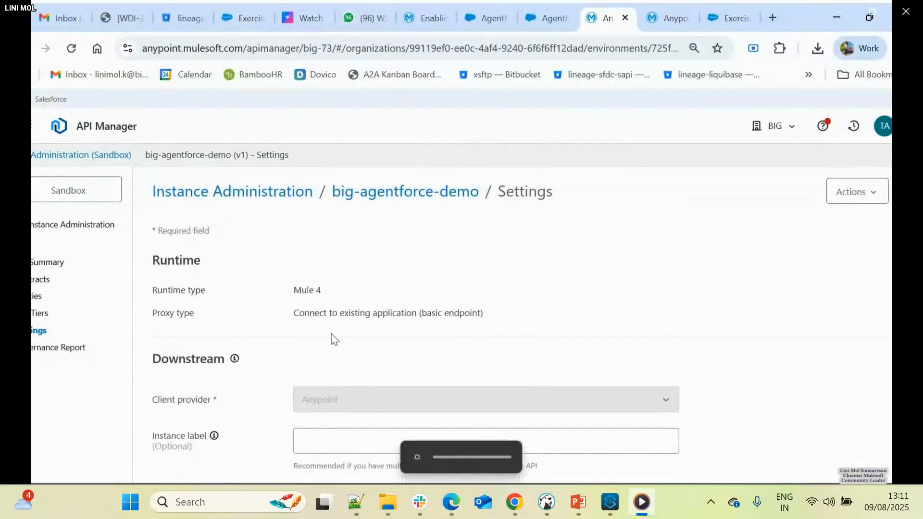
{"action": "left_click", "coordinate": [400, 196]}
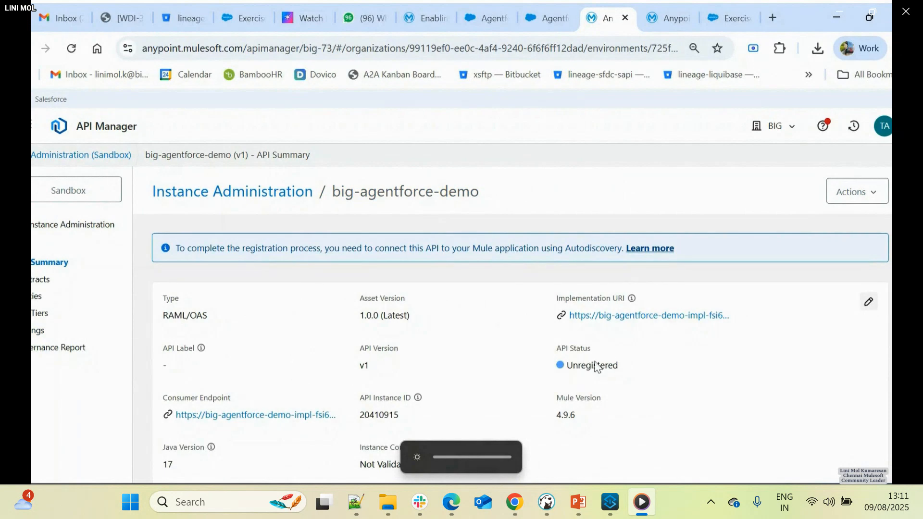
- Open Runtime Manager and, in a second browser tab, API Manager, and select the htol-reserve-impl application in Runtime Manager
{"action": "left_click", "coordinate": [30, 126]}
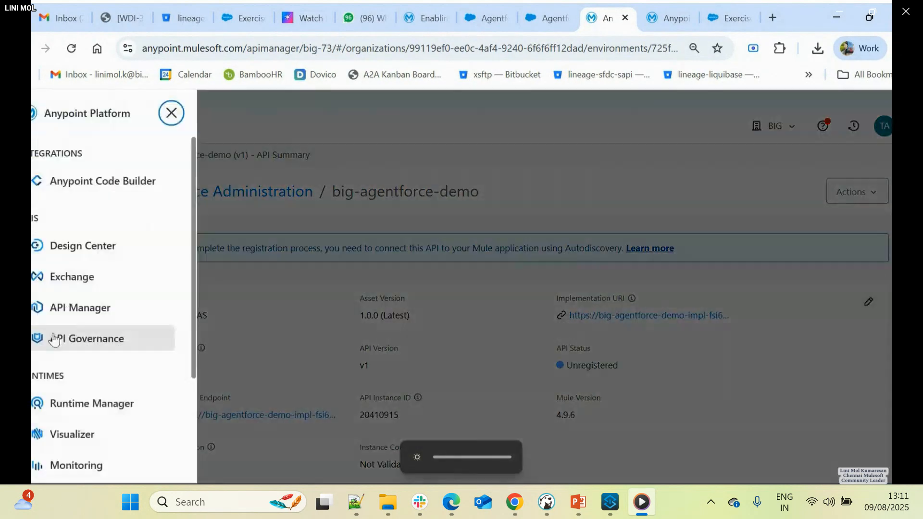
{"action": "left_click", "coordinate": [84, 406]}
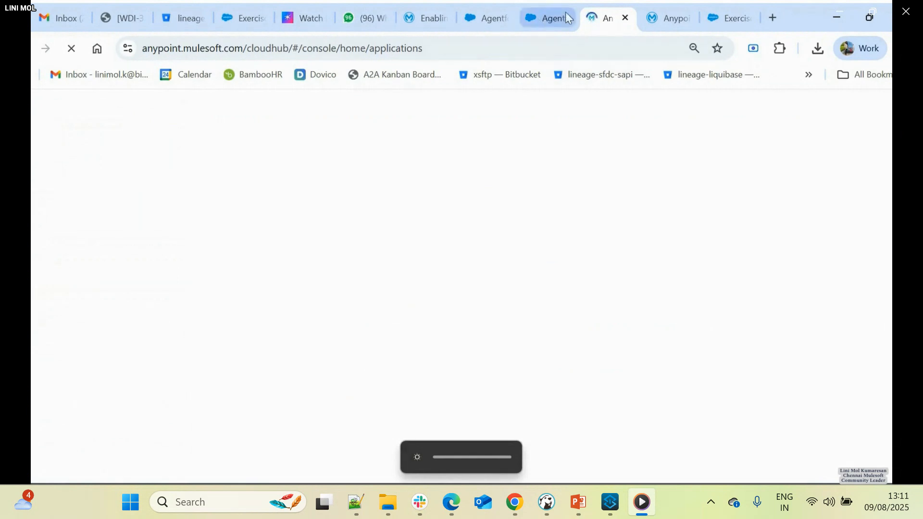
{"action": "left_click", "coordinate": [666, 17]}
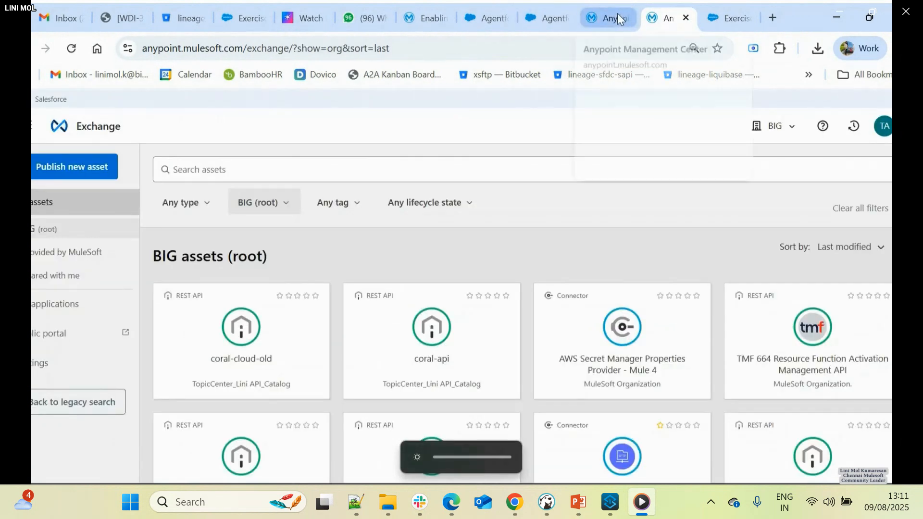
{"action": "left_click", "coordinate": [31, 126]}
{"action": "left_click", "coordinate": [57, 312]}
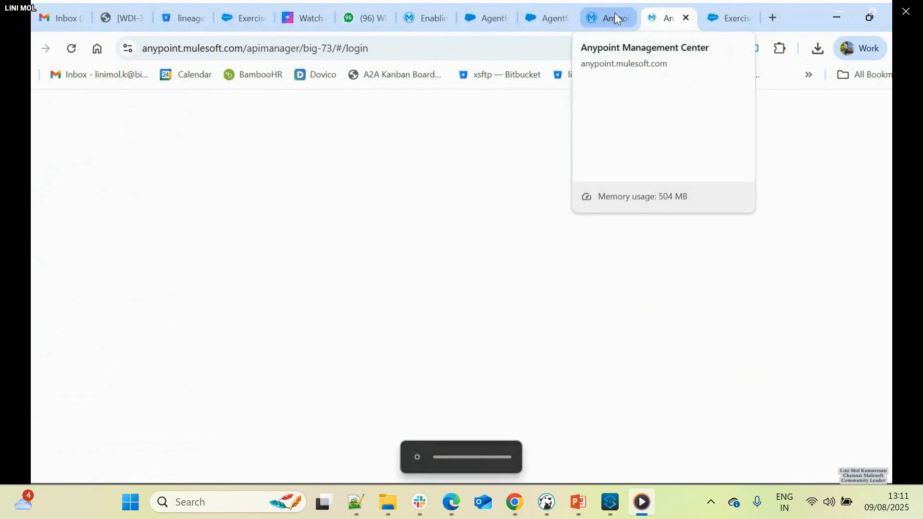
{"action": "left_click", "coordinate": [615, 14]}
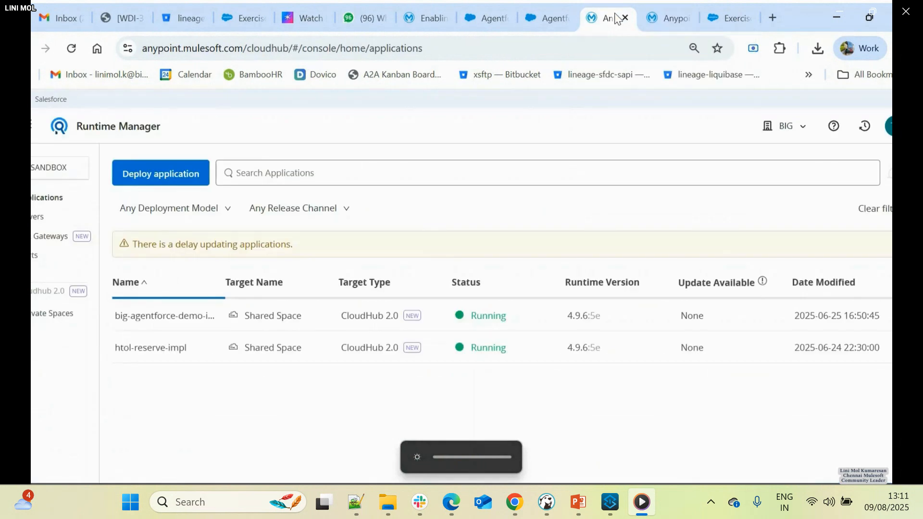
{"action": "left_click", "coordinate": [368, 349]}
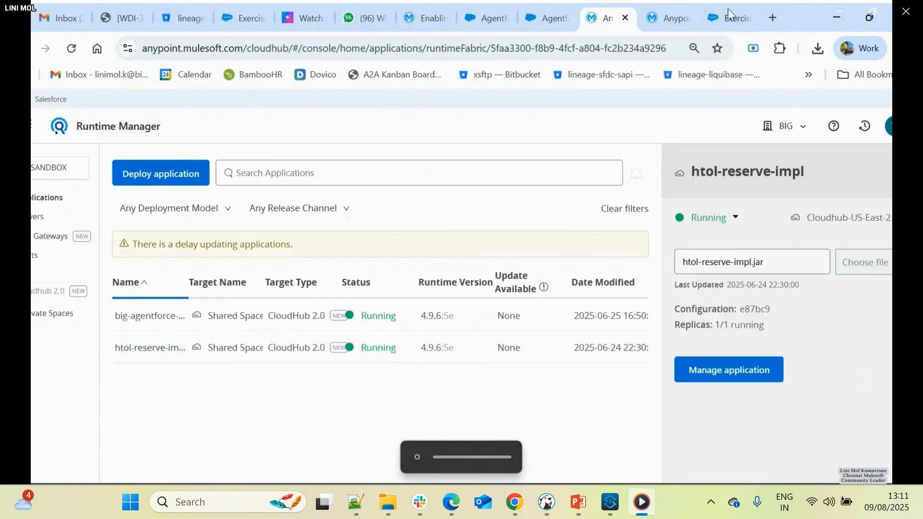
- Open the big-agentforce-demo instance in API Manager and review its API summary
{"action": "left_click", "coordinate": [664, 15]}
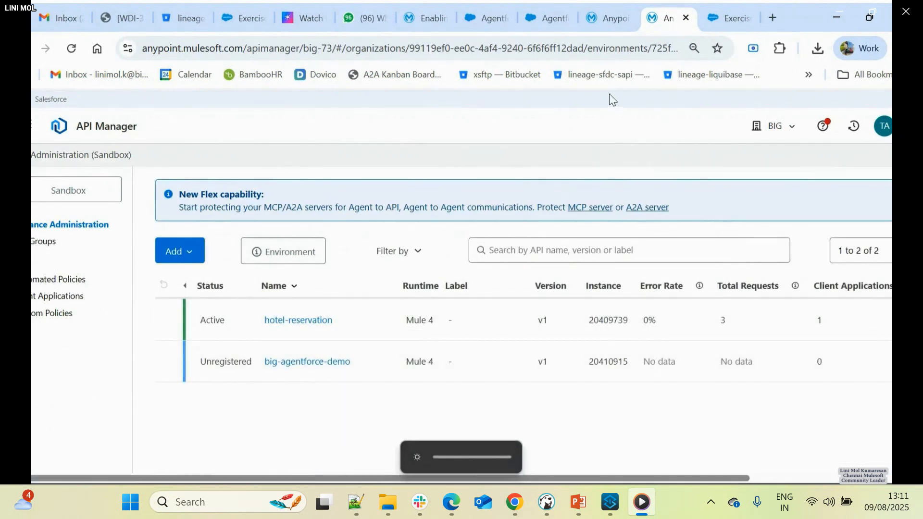
{"action": "left_click", "coordinate": [307, 362]}
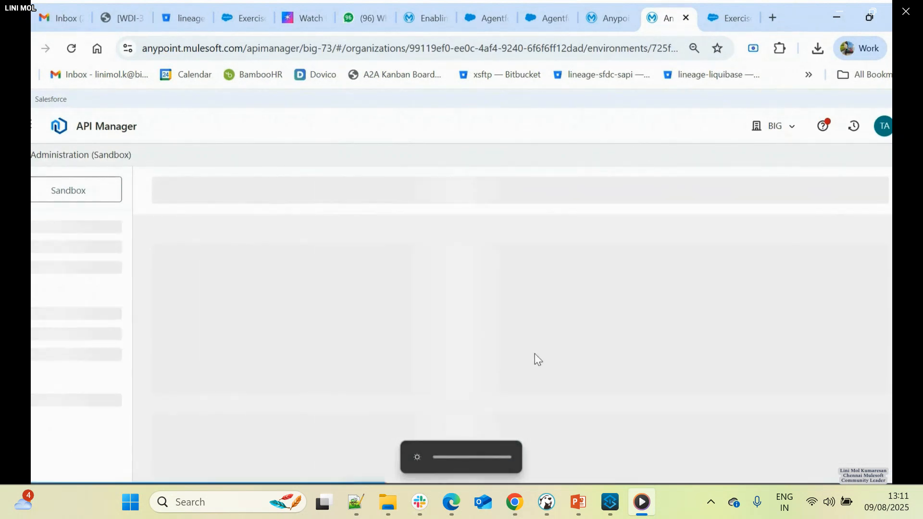
{"action": "scroll", "coordinate": [526, 355], "scroll_direction": "down", "scroll_amount": 3}
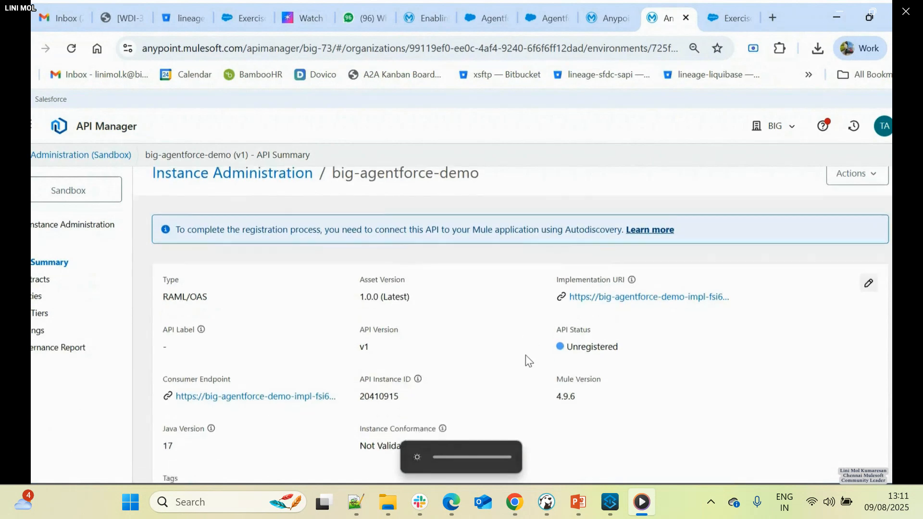
- Return to Runtime Manager and open the management page of big-agentforce-demo-impl instead of htol-reserve-impl
{"action": "left_click", "coordinate": [608, 19]}
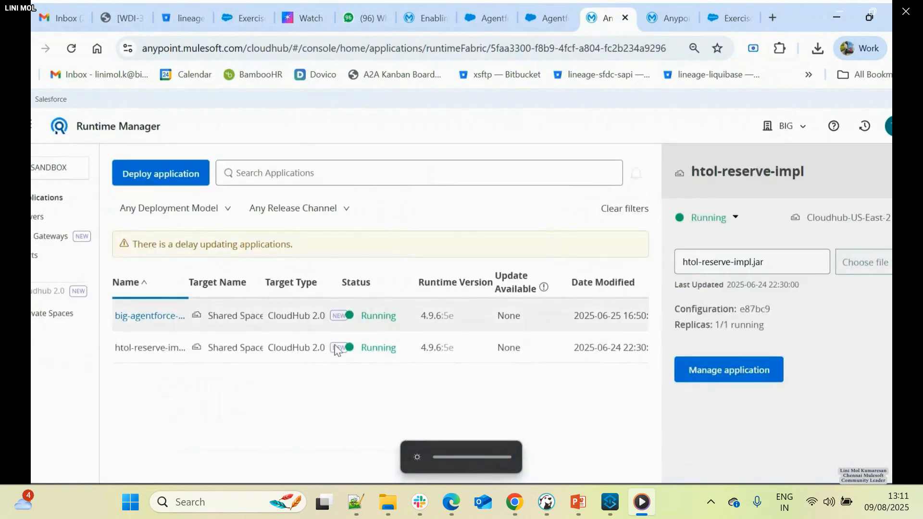
{"action": "left_click", "coordinate": [736, 372]}
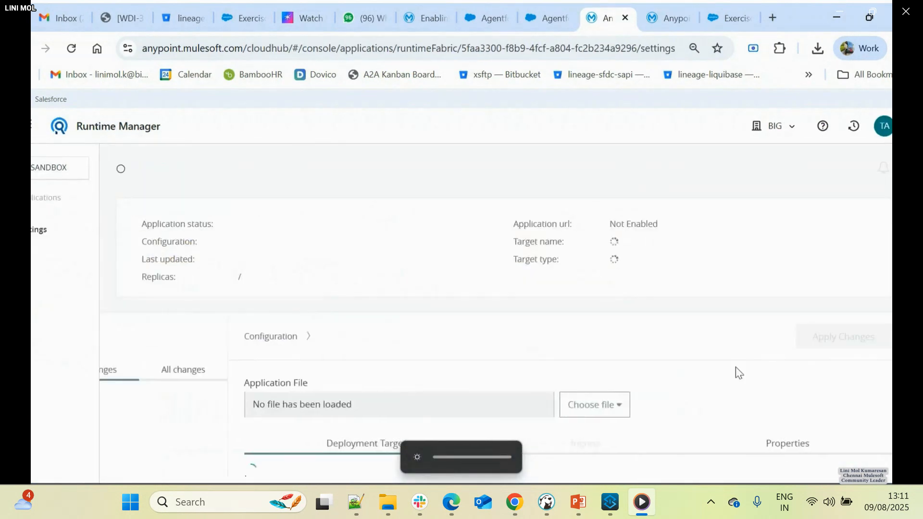
{"action": "left_click", "coordinate": [35, 200]}
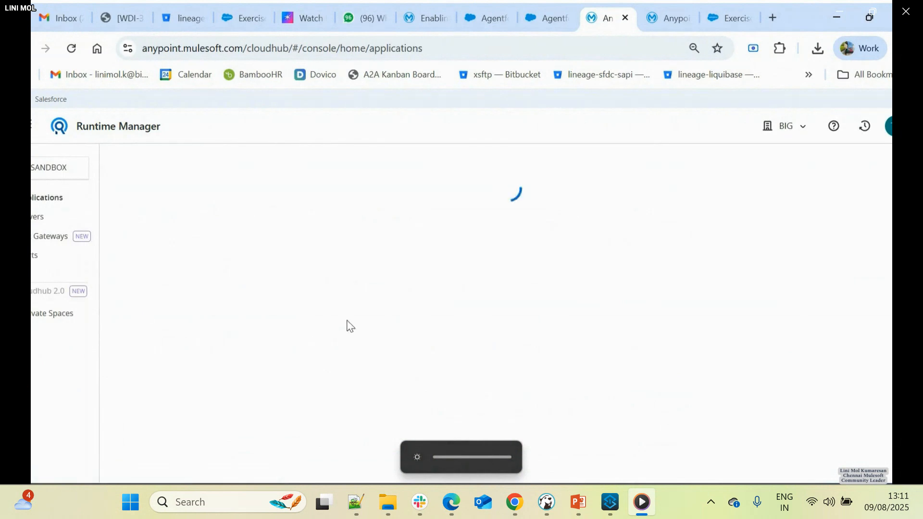
{"action": "left_click", "coordinate": [270, 313]}
{"action": "left_click", "coordinate": [729, 381]}
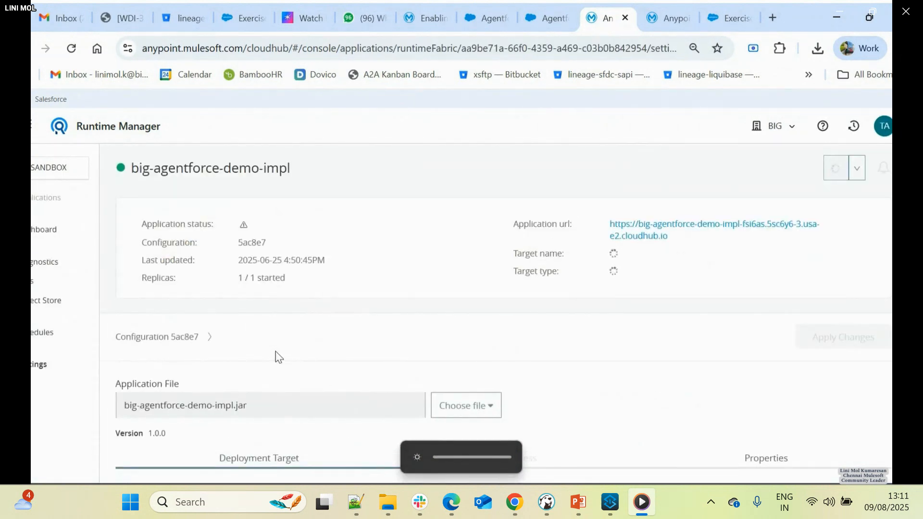
- Review the big-agentforce-demo API summary, reload it, and check the API status
{"action": "left_click", "coordinate": [664, 21]}
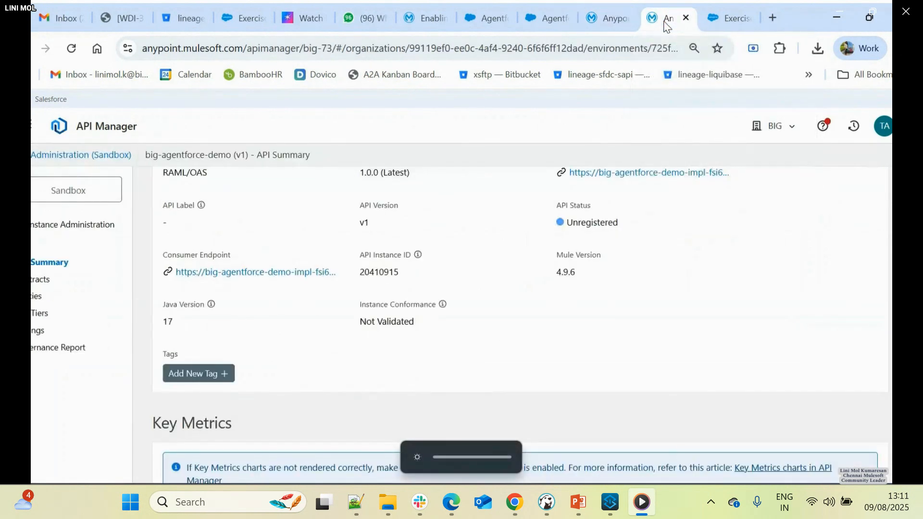
{"action": "scroll", "coordinate": [460, 328], "scroll_direction": "up", "scroll_amount": 3}
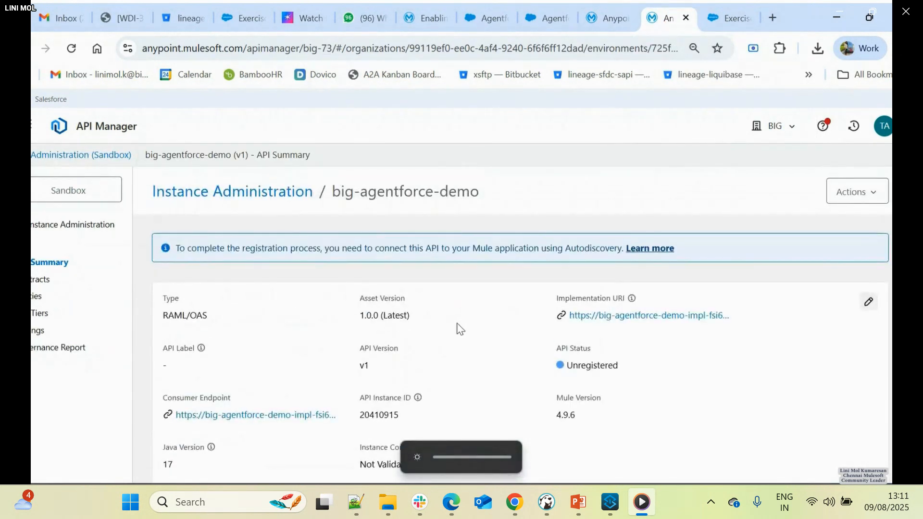
{"action": "scroll", "coordinate": [459, 328], "scroll_direction": "down", "scroll_amount": 10}
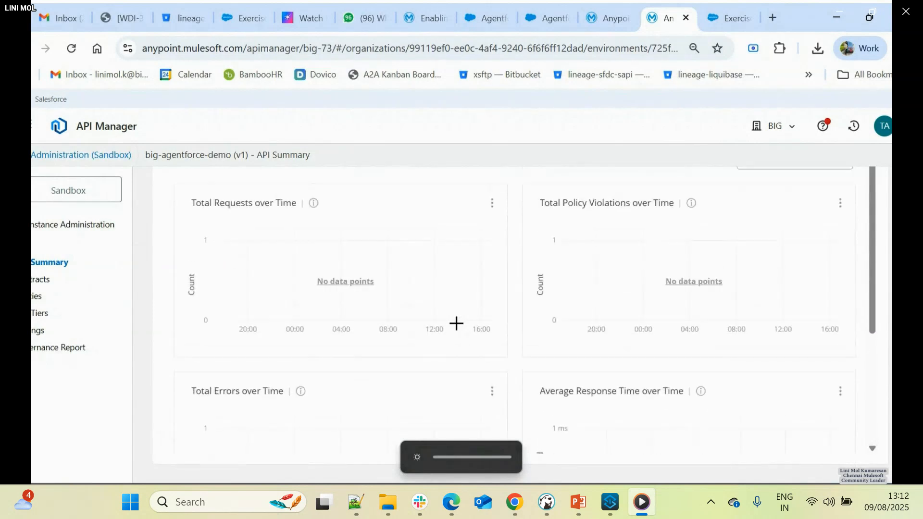
{"action": "scroll", "coordinate": [407, 300], "scroll_direction": "up", "scroll_amount": 10}
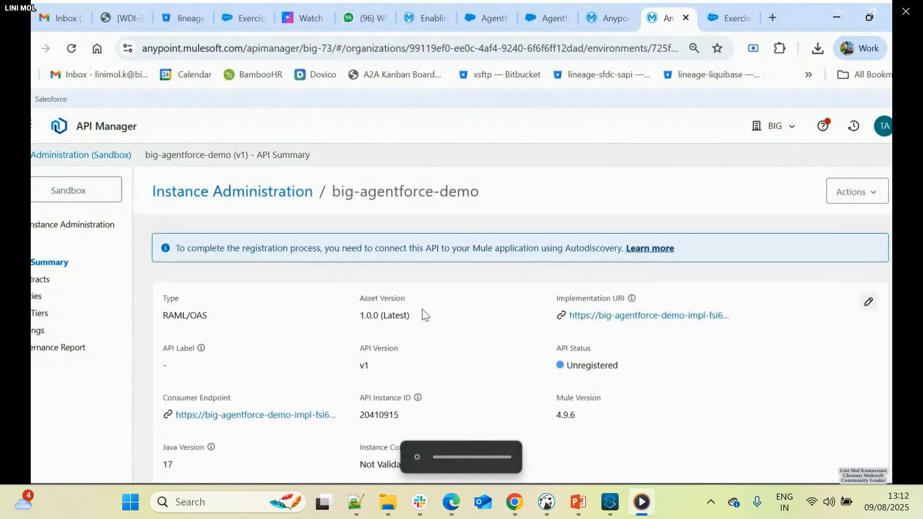
{"action": "left_click", "coordinate": [73, 50]}
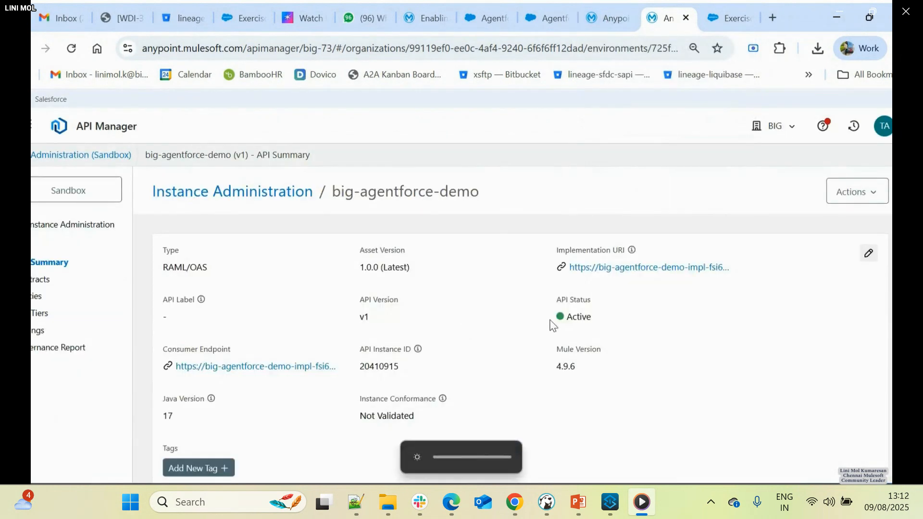
{"action": "left_click_drag", "start_coordinate": [551, 318], "coordinate": [598, 330]}
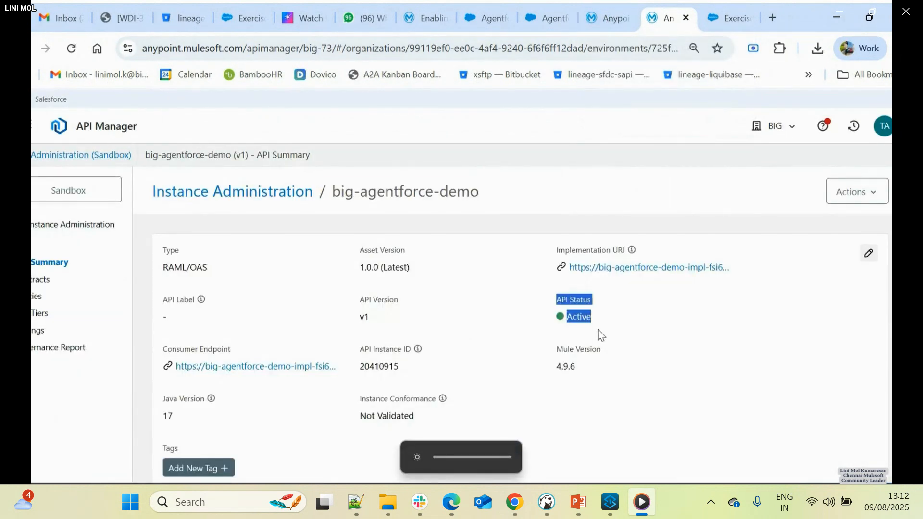
{"action": "left_click", "coordinate": [584, 328]}
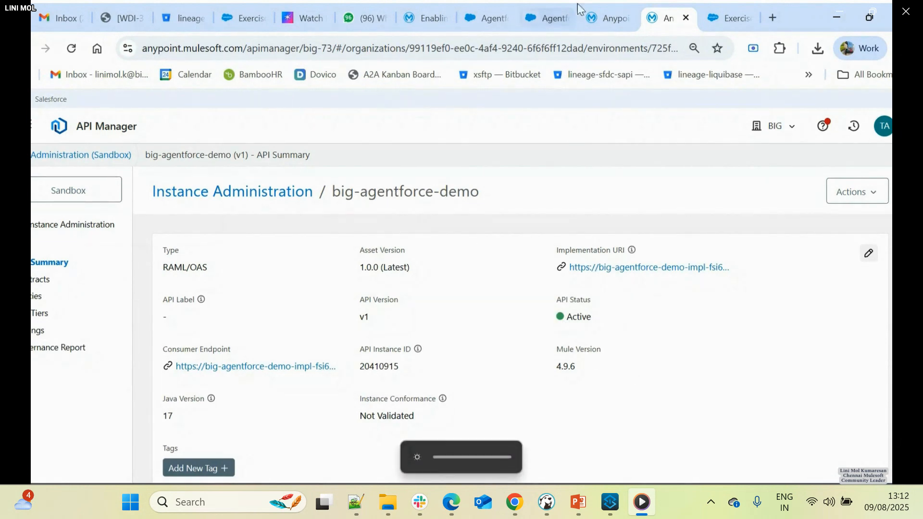
- Reread the final instruction of Step 10 in the workshop guide, continue to Exercise 3: Explore the API Catalog, and read its first step
{"action": "left_click", "coordinate": [728, 18]}
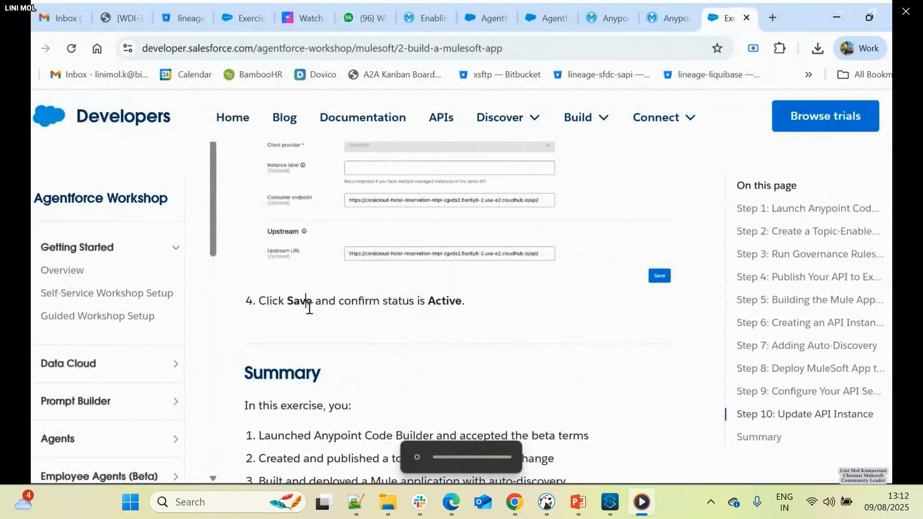
{"action": "left_click_drag", "start_coordinate": [307, 302], "coordinate": [392, 303]}
{"action": "scroll", "coordinate": [373, 295], "scroll_direction": "up", "scroll_amount": 3}
{"action": "scroll", "coordinate": [482, 295], "scroll_direction": "down", "scroll_amount": 3}
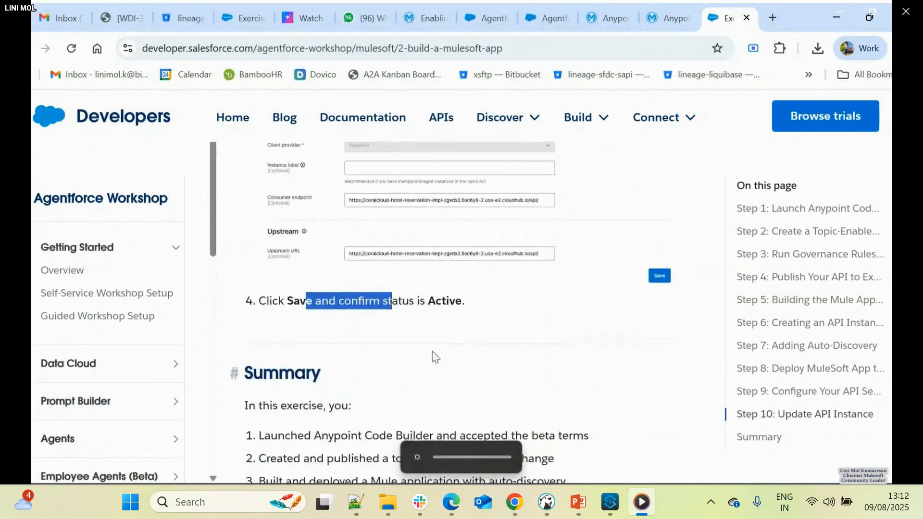
{"action": "scroll", "coordinate": [614, 323], "scroll_direction": "down", "scroll_amount": 7}
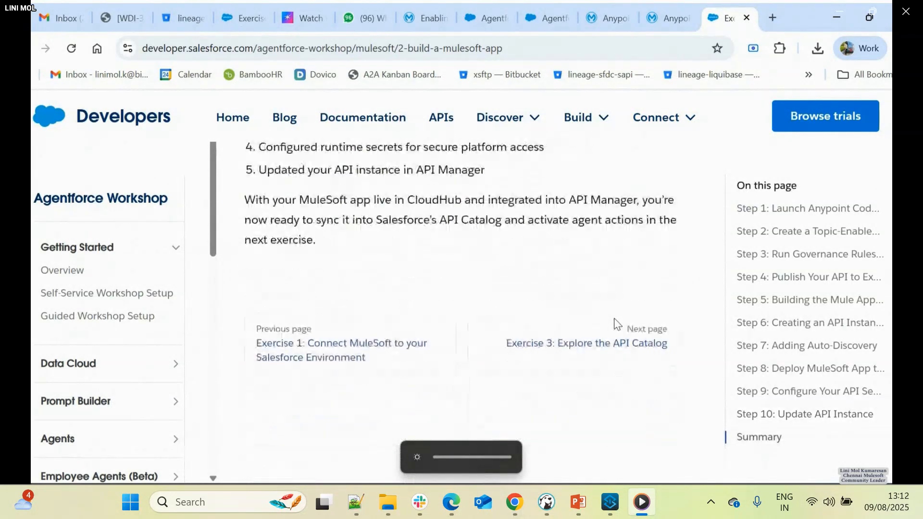
{"action": "left_click", "coordinate": [582, 348]}
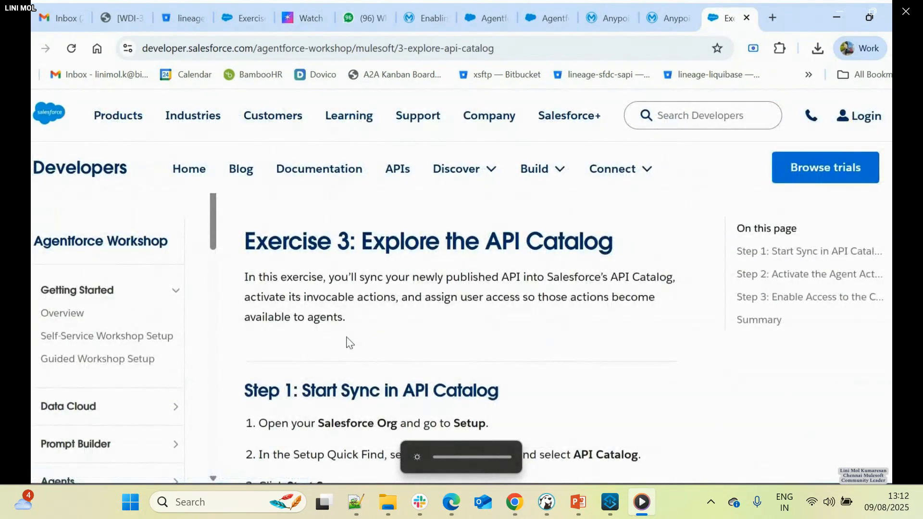
{"action": "scroll", "coordinate": [234, 391], "scroll_direction": "down", "scroll_amount": 2}
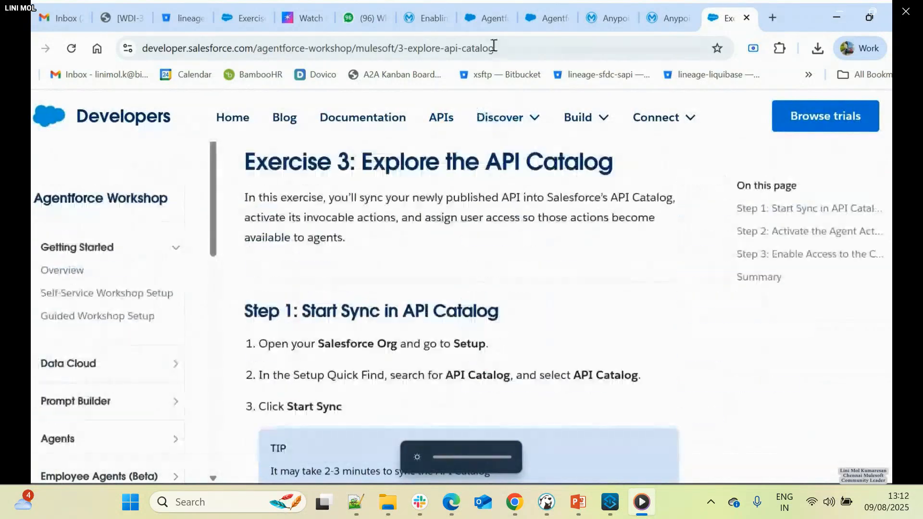
- Switch to the Salesforce org's Setup, search the setup options for "api cata", and open API Catalog
{"action": "left_click", "coordinate": [483, 18]}
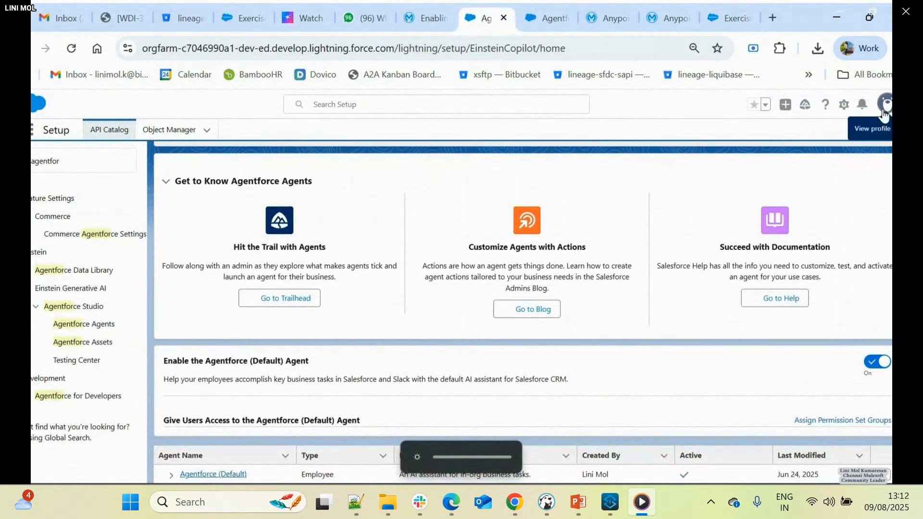
{"action": "left_click", "coordinate": [885, 110]}
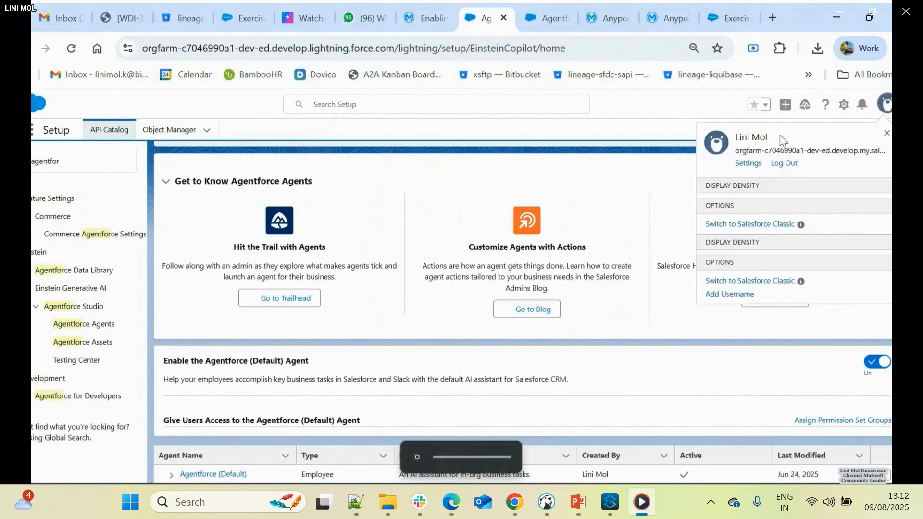
{"action": "left_click", "coordinate": [522, 147]}
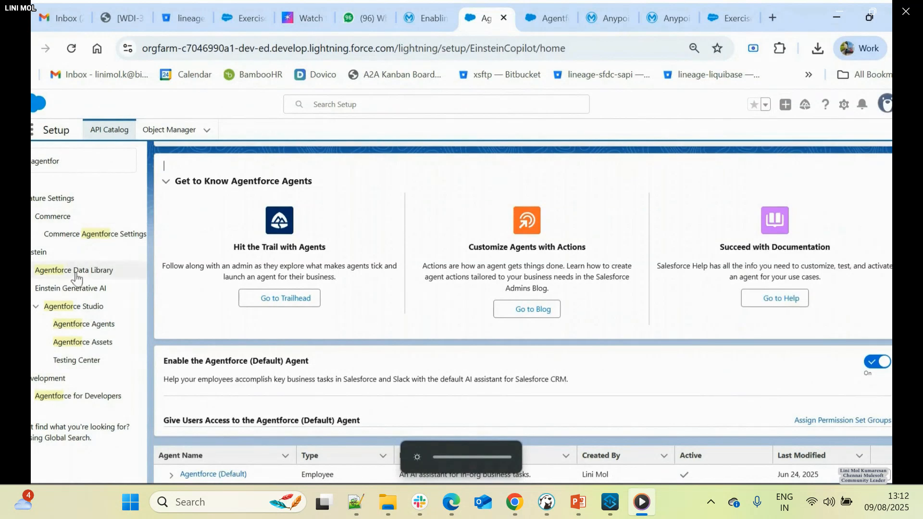
{"action": "left_click", "coordinate": [68, 160]}
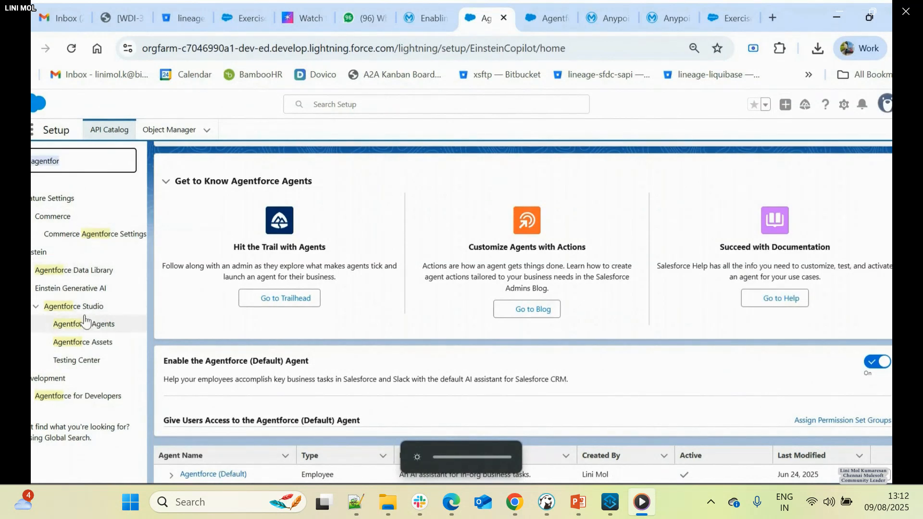
{"action": "key", "text": "ctrl+a"}
{"action": "type", "text": "api cat"}
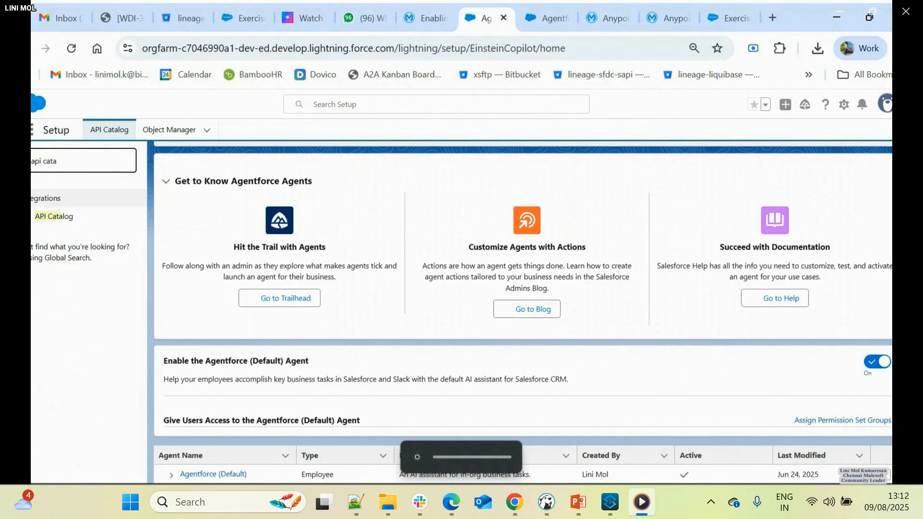
{"action": "left_click", "coordinate": [53, 218]}
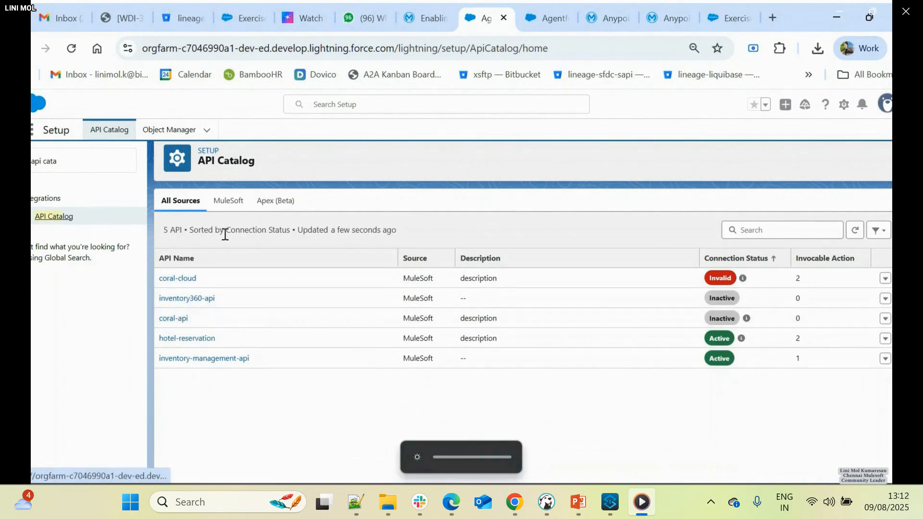
- View the API Catalog's MuleSoft sources, then read Exercise 3 of the workshop guide from Start Sync through Enable Access to the Connection
{"action": "left_click", "coordinate": [227, 201]}
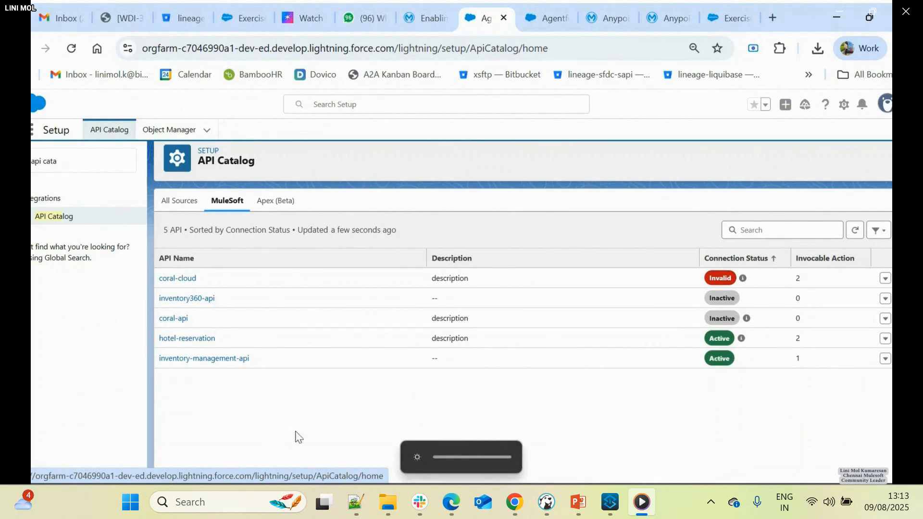
{"action": "left_click", "coordinate": [714, 18]}
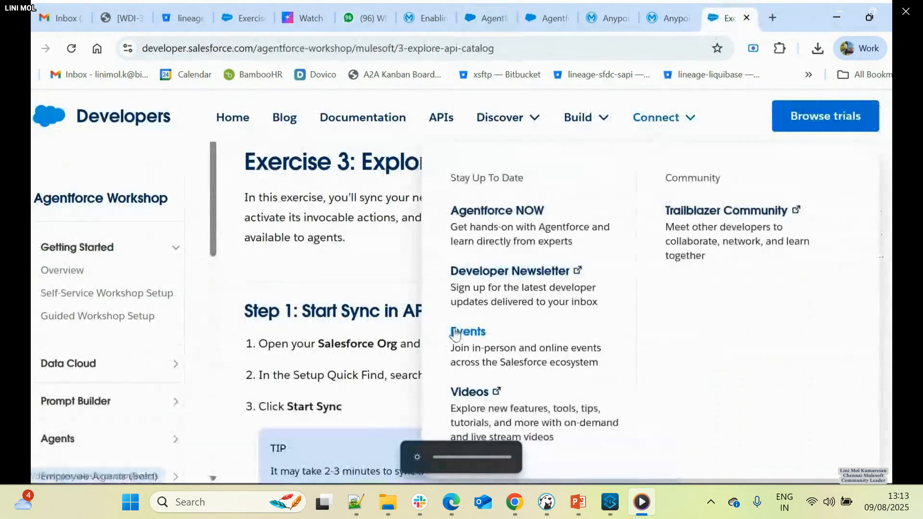
{"action": "scroll", "coordinate": [298, 318], "scroll_direction": "down", "scroll_amount": 3}
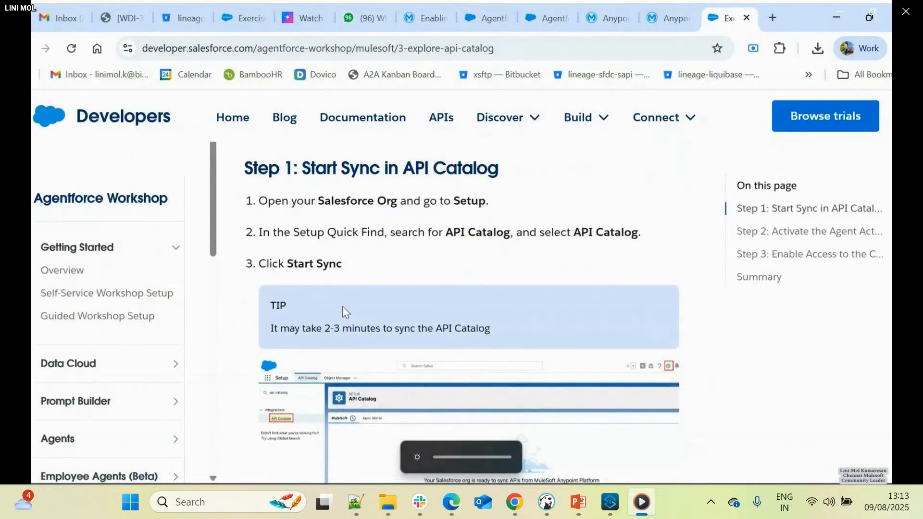
{"action": "scroll", "coordinate": [344, 311], "scroll_direction": "down", "scroll_amount": 2}
{"action": "scroll", "coordinate": [299, 317], "scroll_direction": "down", "scroll_amount": 3}
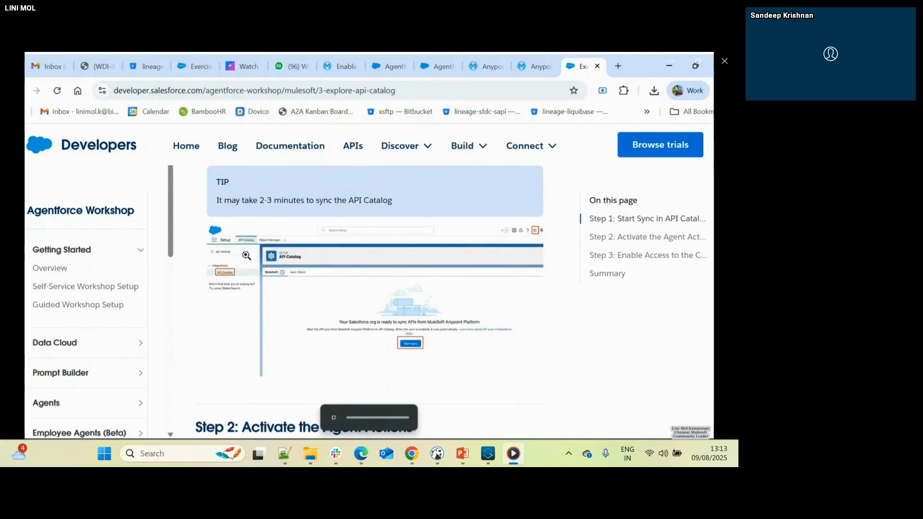
{"action": "scroll", "coordinate": [429, 326], "scroll_direction": "down", "scroll_amount": 3}
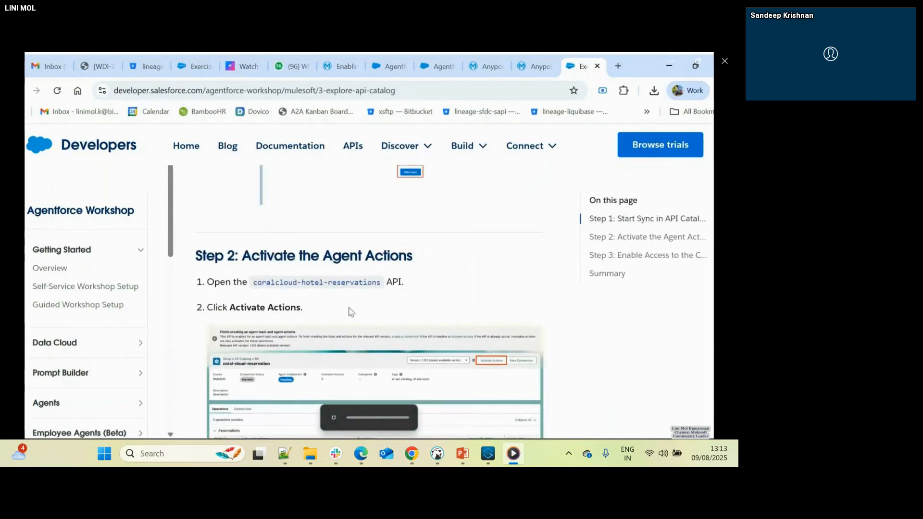
{"action": "scroll", "coordinate": [350, 311], "scroll_direction": "down", "scroll_amount": 5}
{"action": "scroll", "coordinate": [339, 309], "scroll_direction": "down", "scroll_amount": 5}
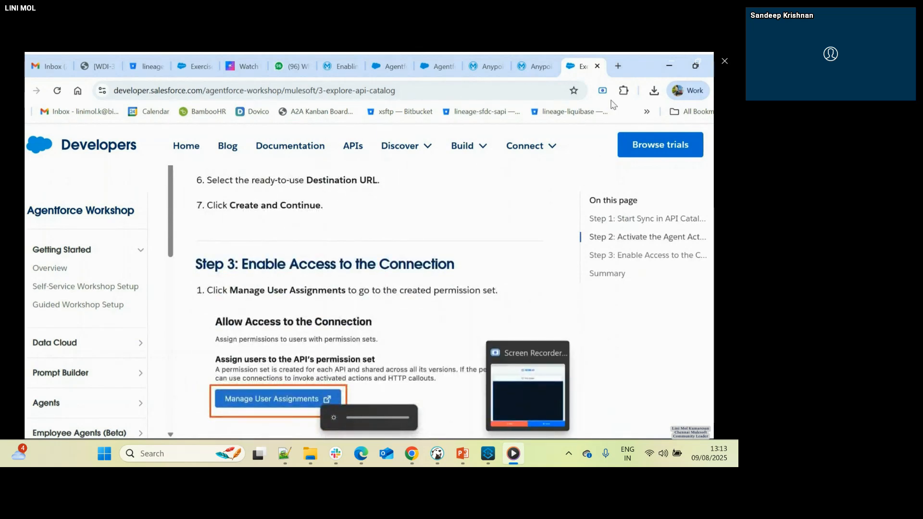
{"action": "left_click", "coordinate": [669, 67]}
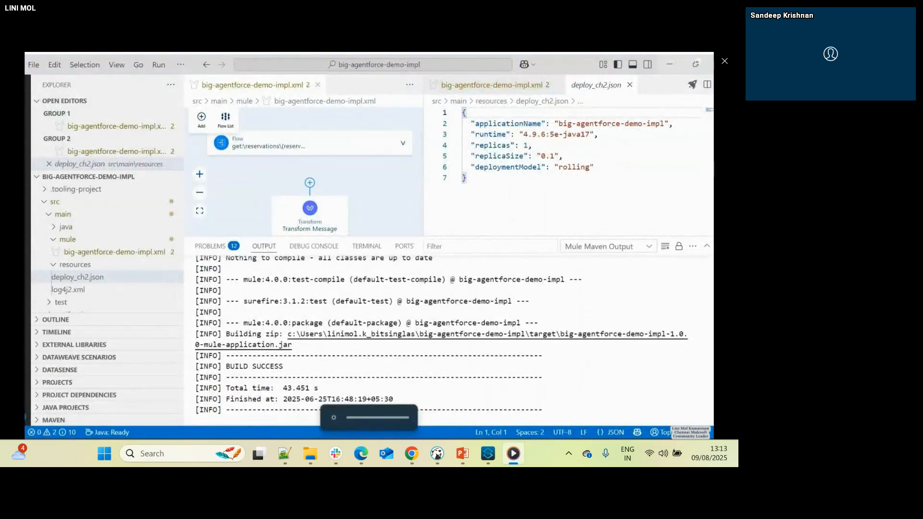
{"action": "mouse_move", "coordinate": [200, 447]}
{"action": "left_click", "coordinate": [130, 402]}
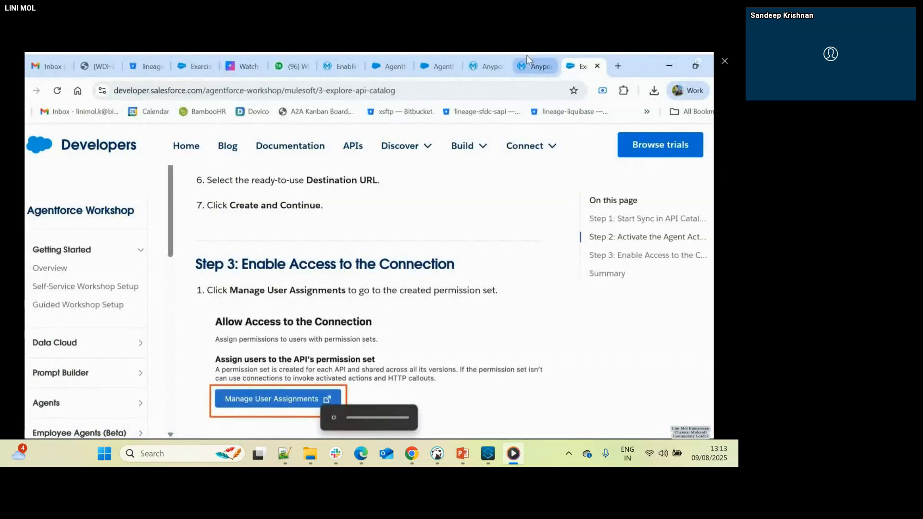
- Return to the Salesforce org's API Catalog, open the big-agentforce-demo API and start activating its actions
{"action": "left_click", "coordinate": [423, 62]}
{"action": "left_click", "coordinate": [394, 61]}
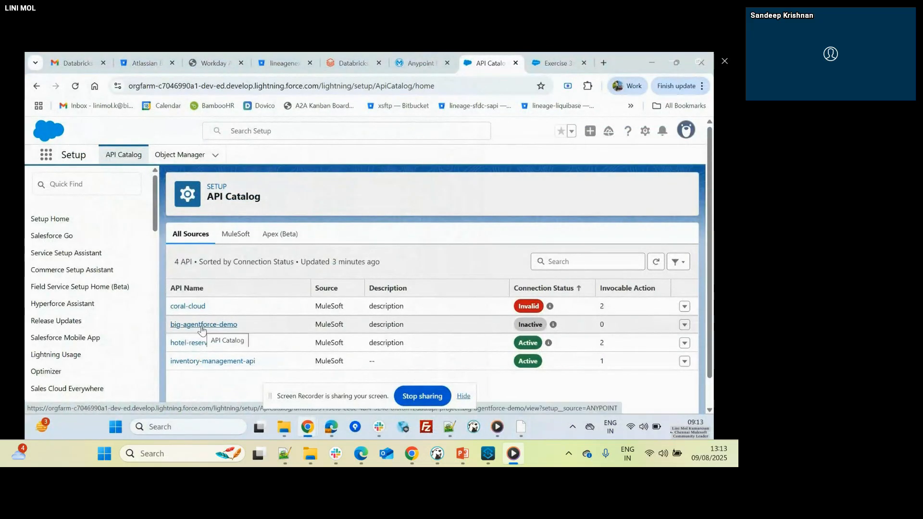
{"action": "left_click", "coordinate": [201, 326]}
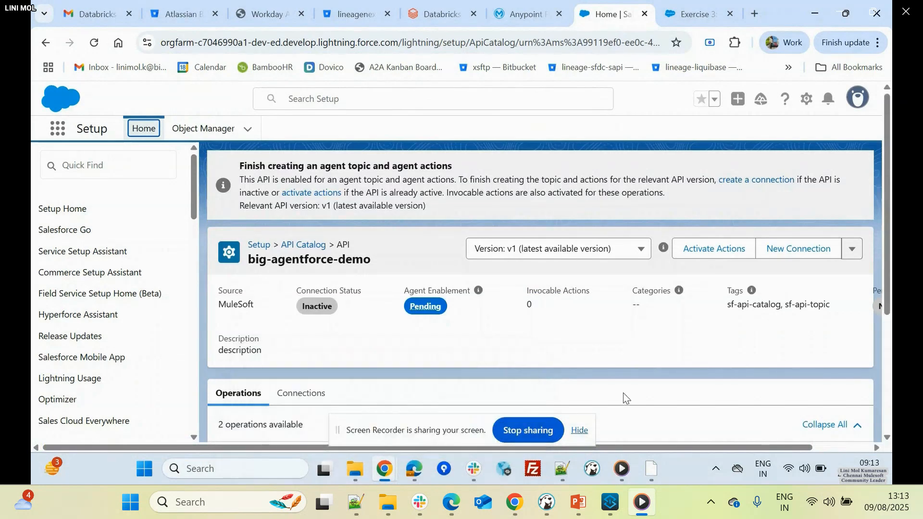
{"action": "left_click_drag", "start_coordinate": [480, 432], "coordinate": [640, 464]}
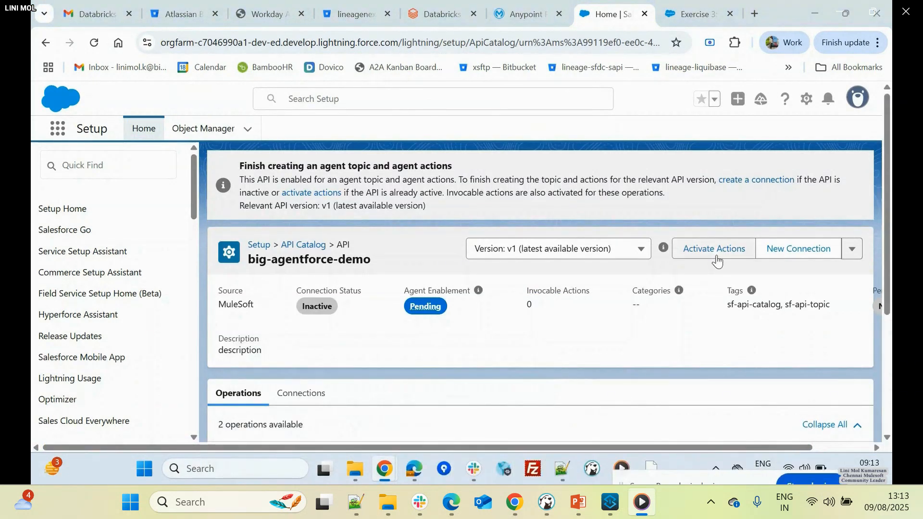
{"action": "left_click", "coordinate": [714, 251]}
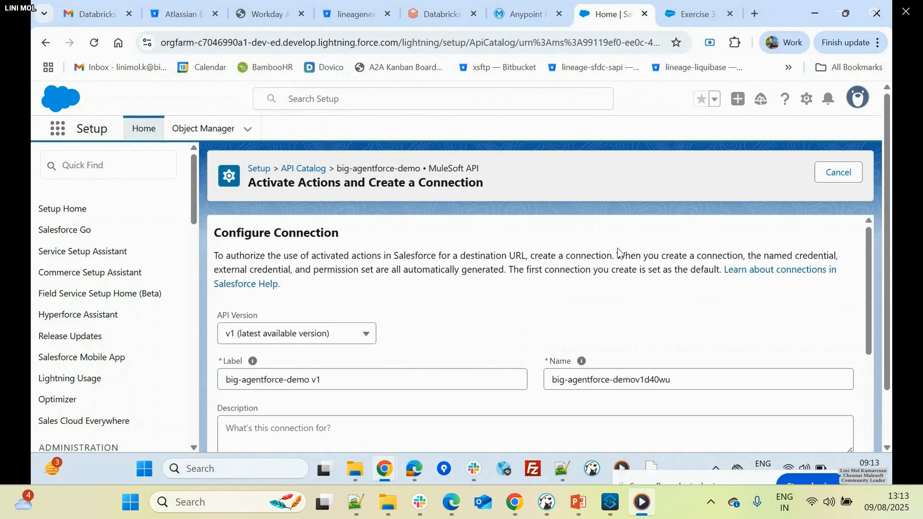
- Remove the hyphens from the new connection's name so it reads bigagentforcedemov1d40wu
{"action": "scroll", "coordinate": [615, 255], "scroll_direction": "down", "scroll_amount": 3}
{"action": "scroll", "coordinate": [304, 271], "scroll_direction": "up", "scroll_amount": 2}
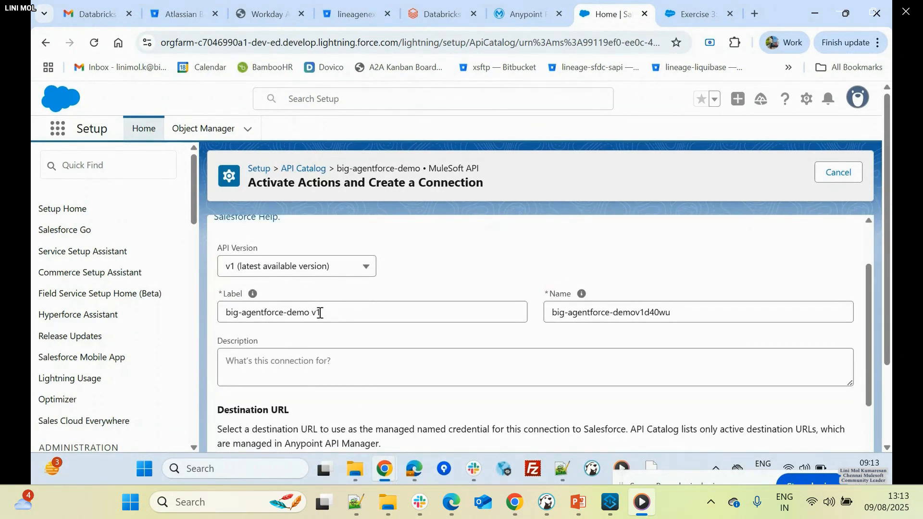
{"action": "left_click", "coordinate": [570, 315]}
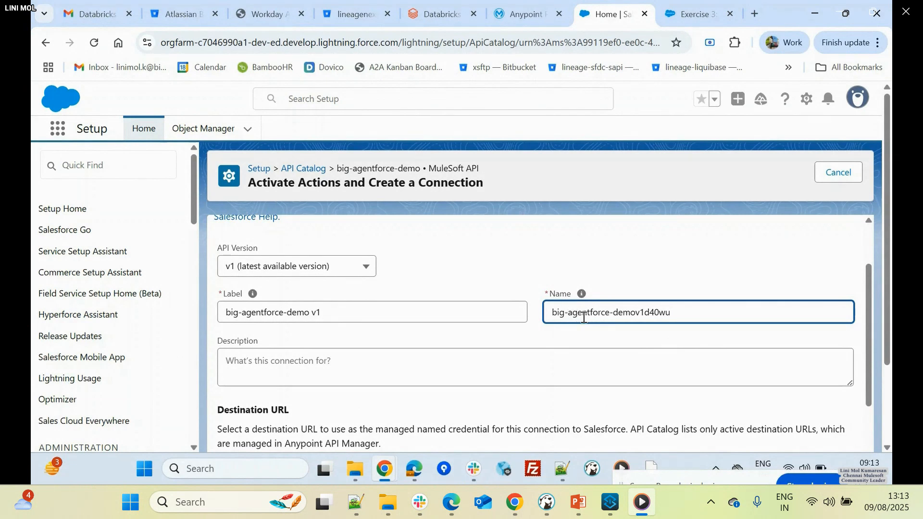
{"action": "key", "text": "BackSpace"}
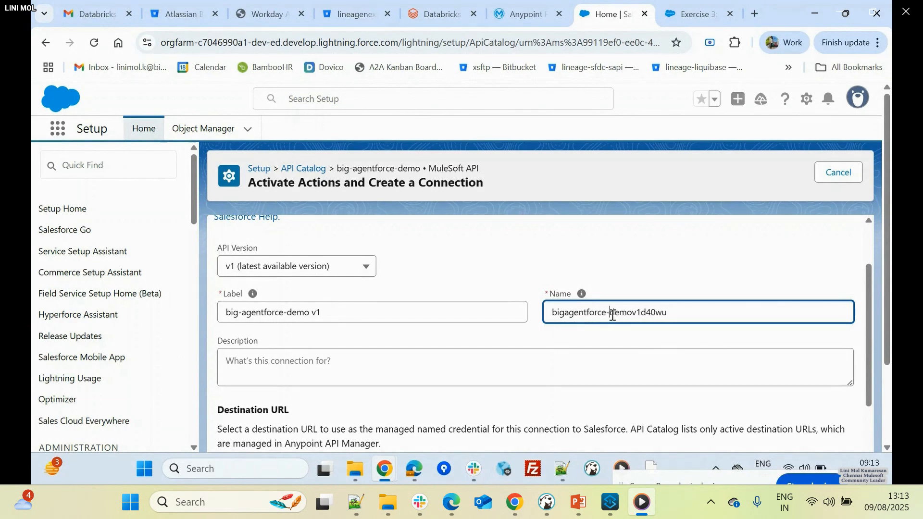
{"action": "key", "text": "BackSpace"}
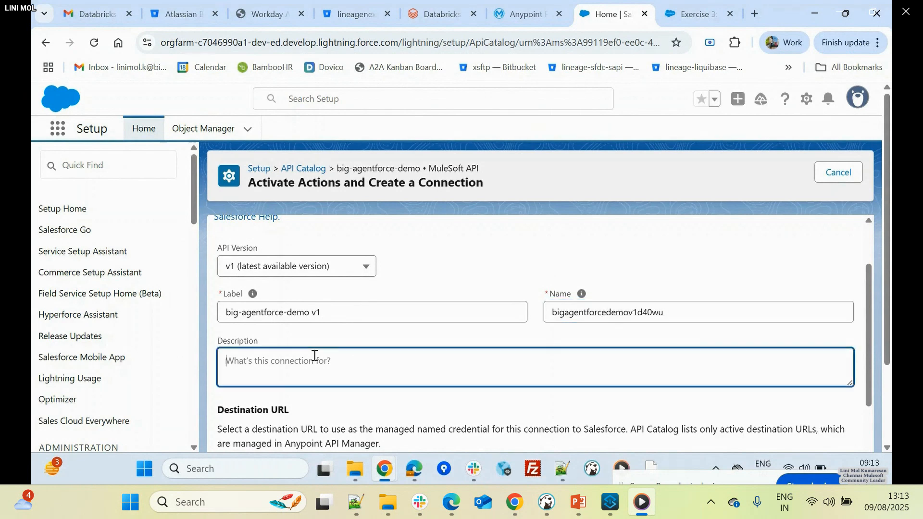
- Describe the connection as "This connection will help you connect with hotel management api and retreive and update booking information"
{"action": "left_click", "coordinate": [315, 355]}
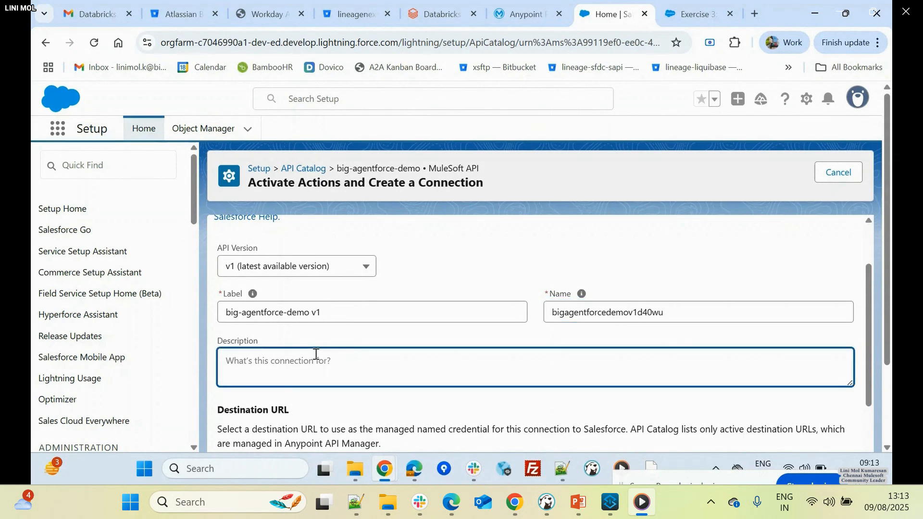
{"action": "type", "text": "This connection will help yo"}
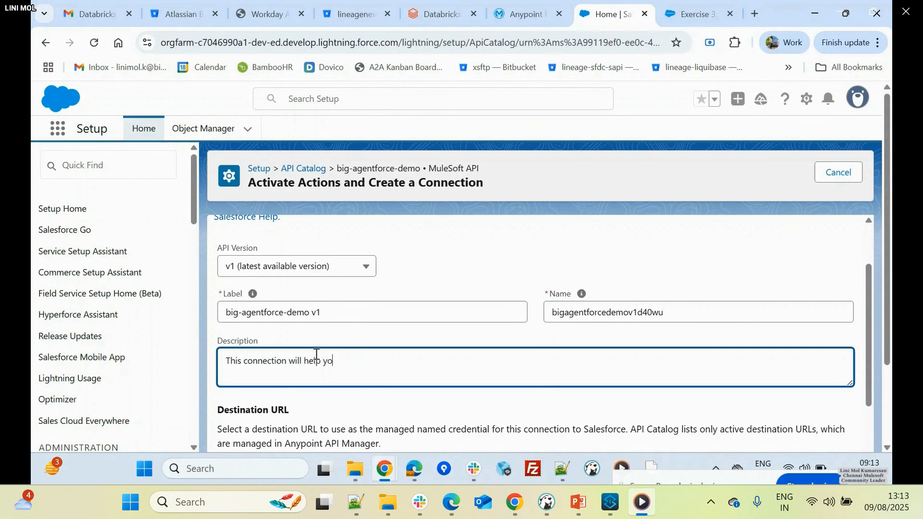
{"action": "type", "text": "nnect with hotel managem"}
{"action": "type", "text": "ent"}
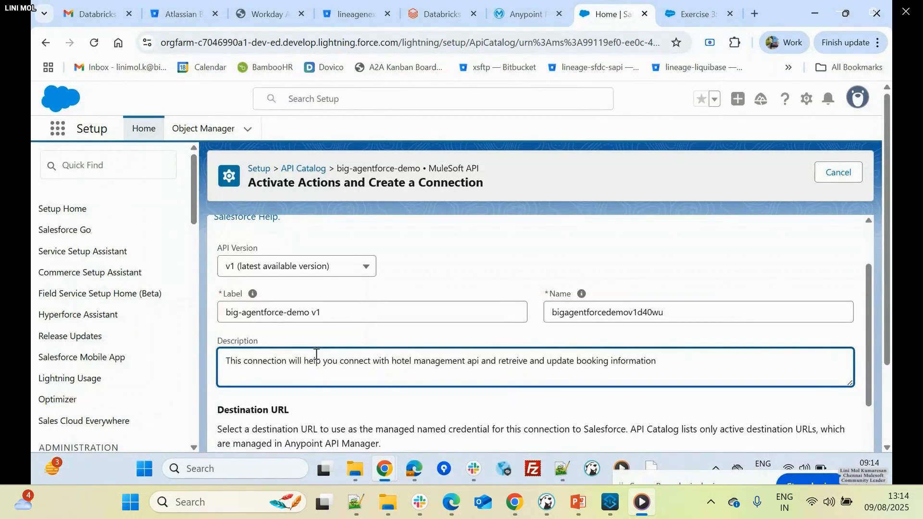
- Select the ready-to-use destination URL v1:20410915, review the connection details, and create the connection
{"action": "scroll", "coordinate": [340, 369], "scroll_direction": "down", "scroll_amount": 1}
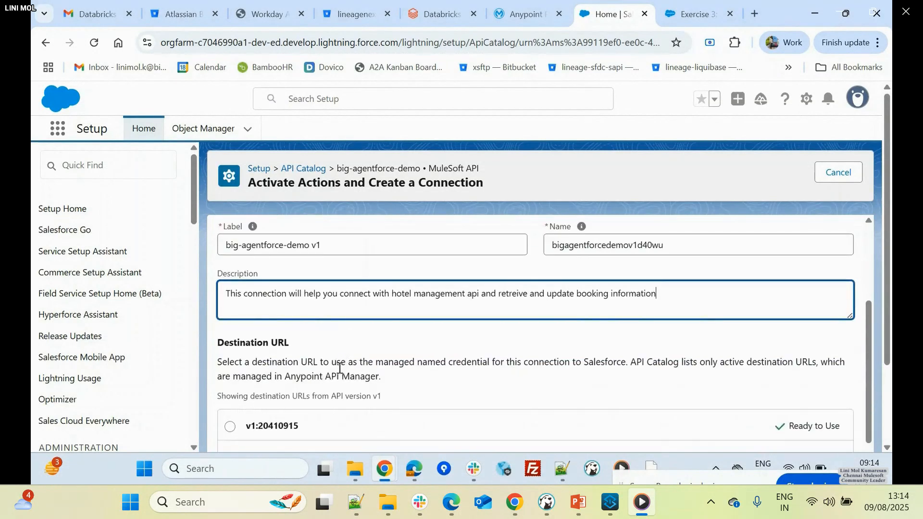
{"action": "left_click", "coordinate": [230, 426]}
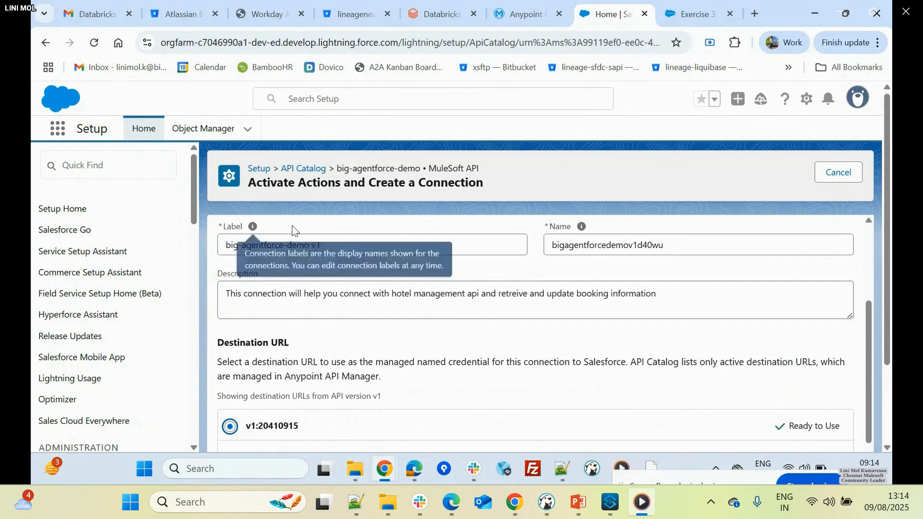
{"action": "left_click_drag", "start_coordinate": [596, 246], "coordinate": [652, 246]}
{"action": "left_click", "coordinate": [623, 310]}
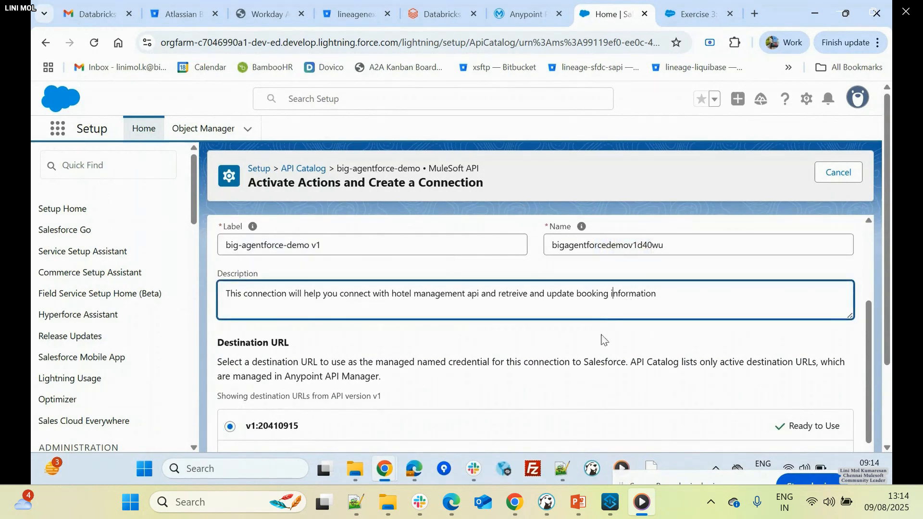
{"action": "scroll", "coordinate": [650, 367], "scroll_direction": "down", "scroll_amount": 3}
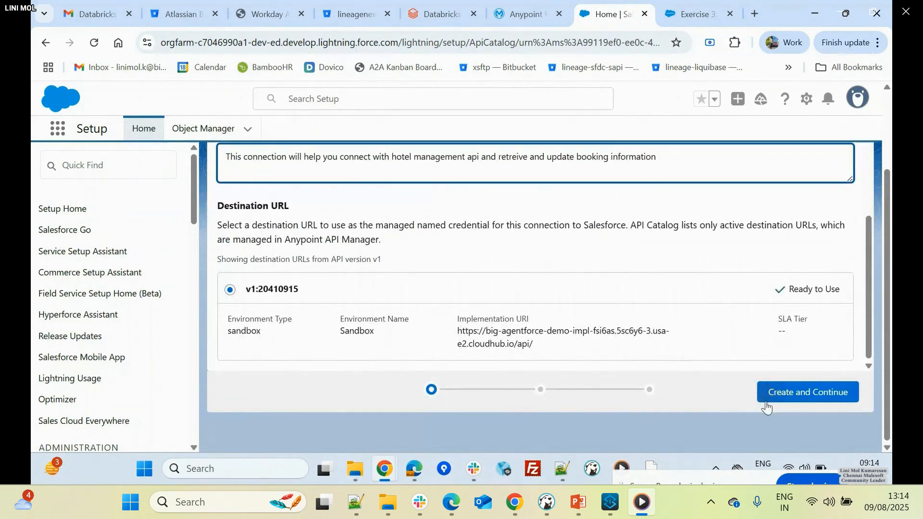
{"action": "left_click", "coordinate": [773, 394]}
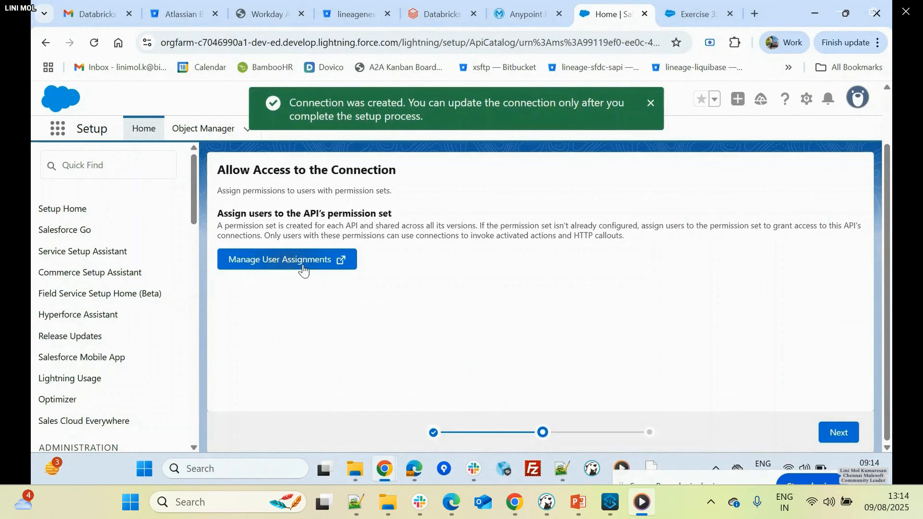
- Open the big-agentforce-demo permission set from the connection's user assignments and start adding an assignment
{"action": "left_click", "coordinate": [303, 266]}
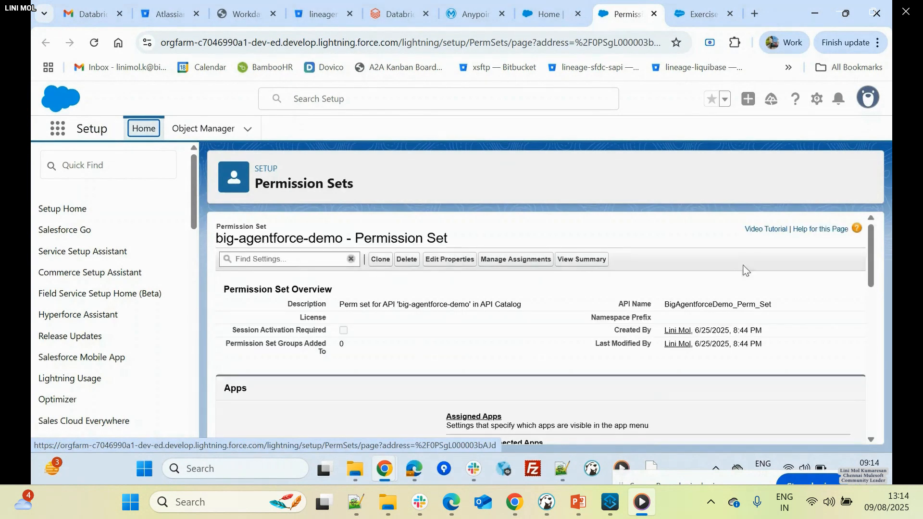
{"action": "left_click", "coordinate": [504, 262]}
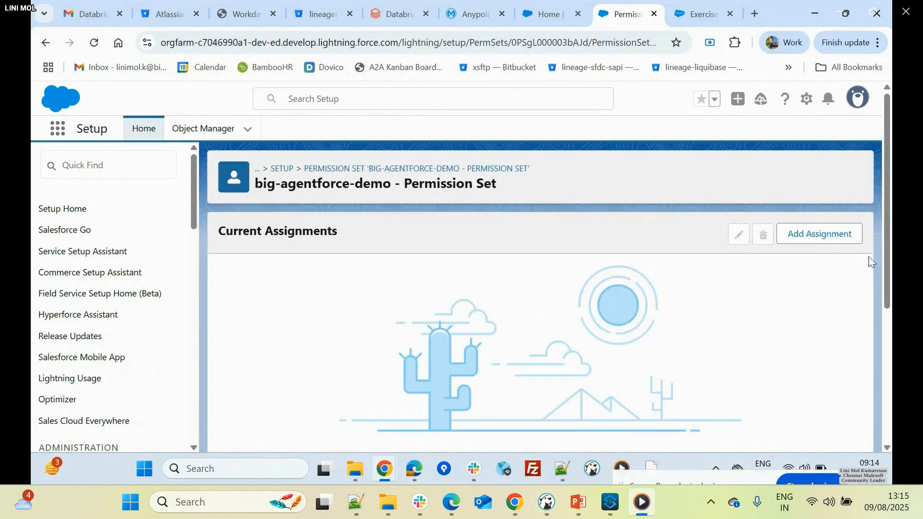
{"action": "left_click", "coordinate": [804, 240]}
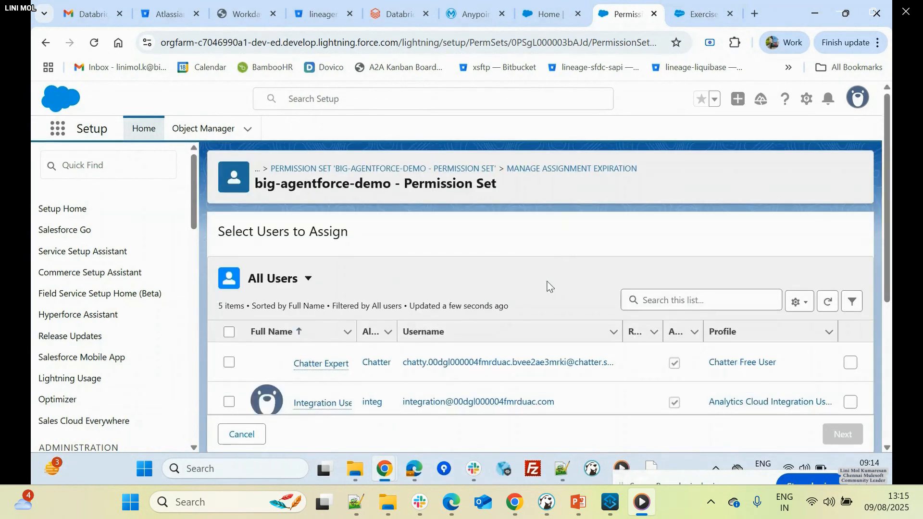
- Assign the permission set to the first listed System Administrator user without an expiration date, and finish the assignment
{"action": "scroll", "coordinate": [365, 317], "scroll_direction": "down", "scroll_amount": 3}
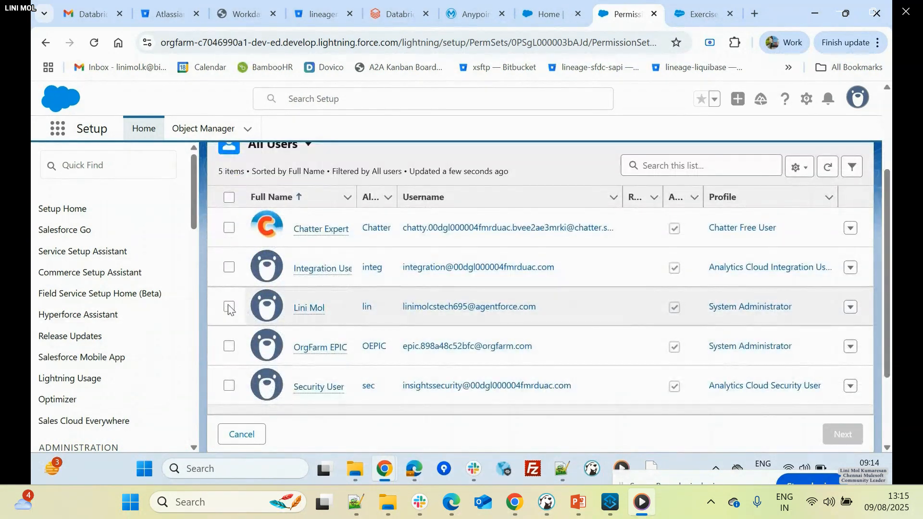
{"action": "left_click", "coordinate": [229, 306]}
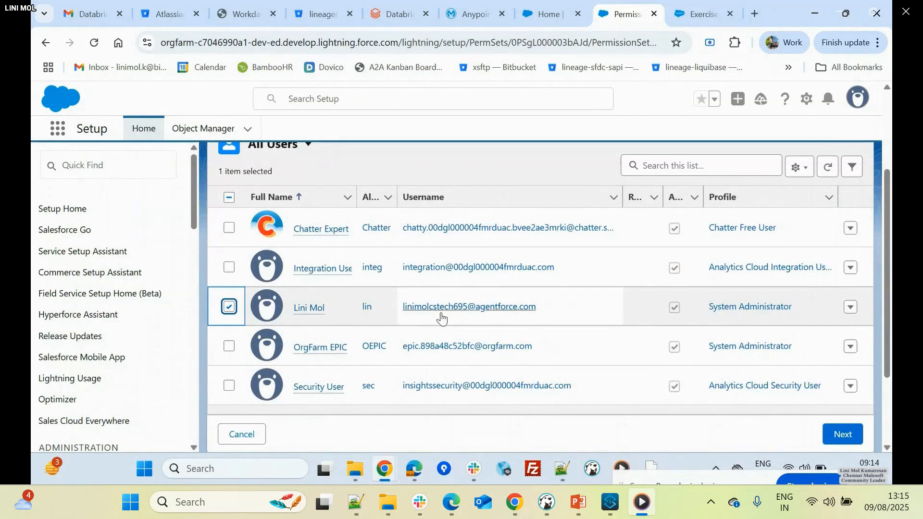
{"action": "left_click", "coordinate": [849, 439]}
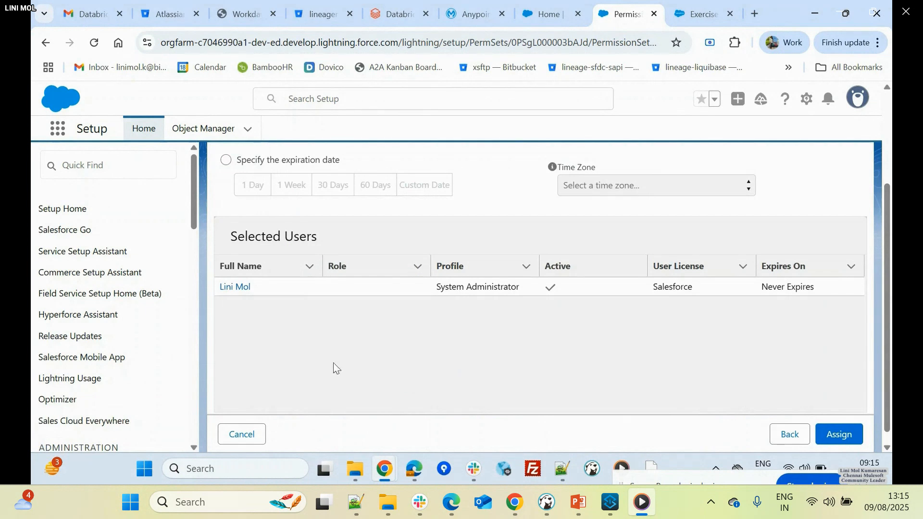
{"action": "scroll", "coordinate": [481, 361], "scroll_direction": "down", "scroll_amount": 1}
{"action": "left_click", "coordinate": [831, 425]}
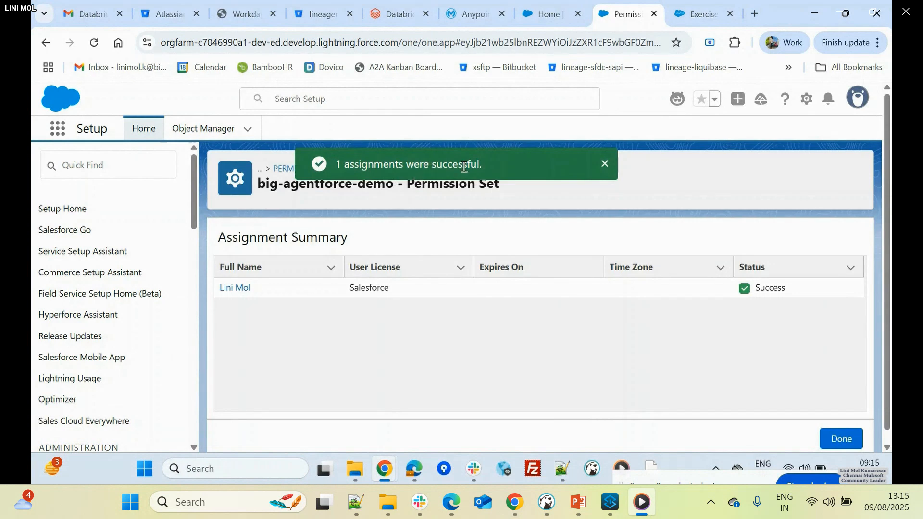
{"action": "left_click", "coordinate": [836, 437]}
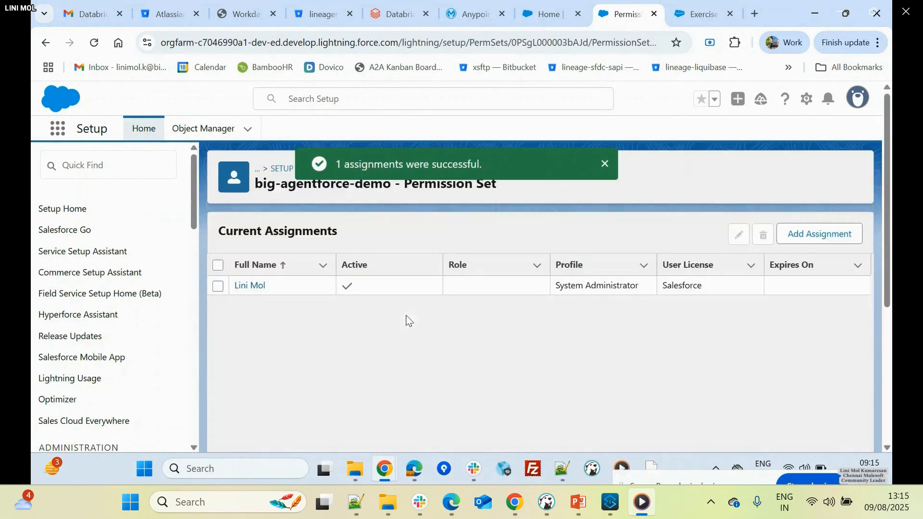
- Search the setup options for "api ca" and open API Catalog
{"action": "left_click", "coordinate": [92, 165]}
{"action": "type", "text": "a"}
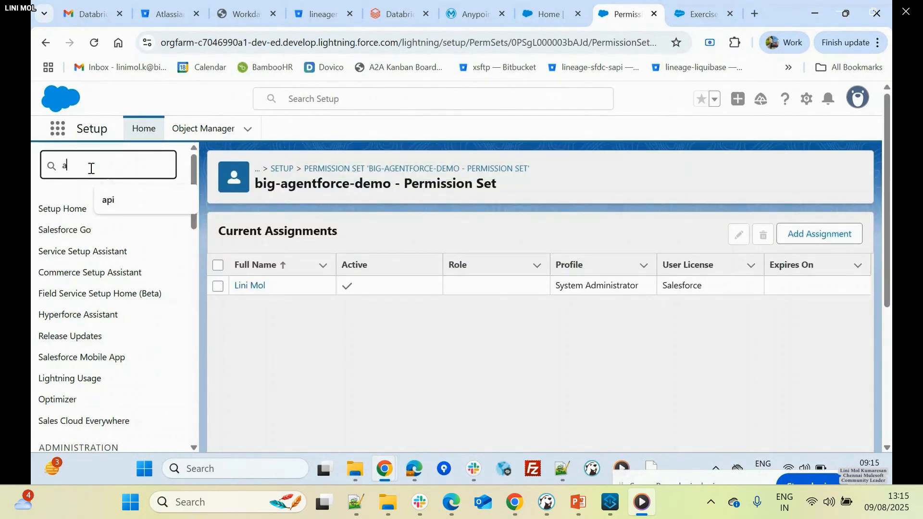
{"action": "type", "text": "pi ca"}
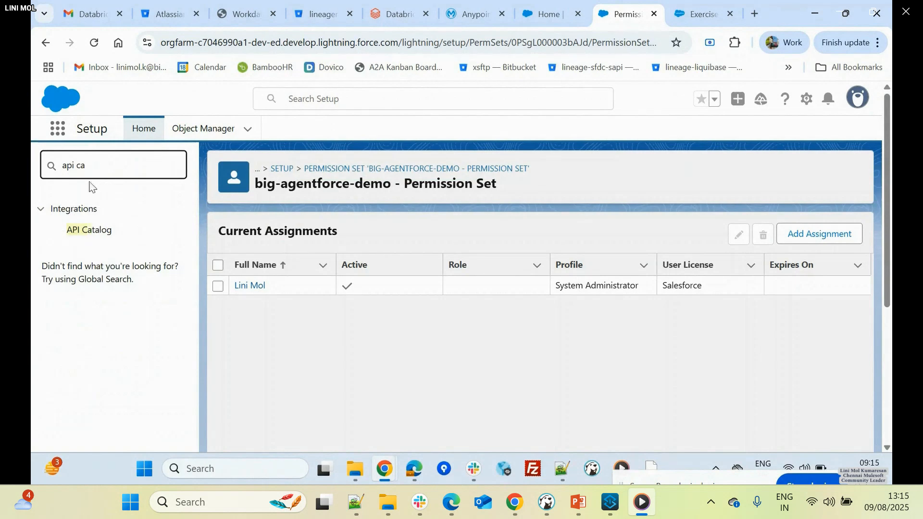
{"action": "left_click", "coordinate": [82, 230]}
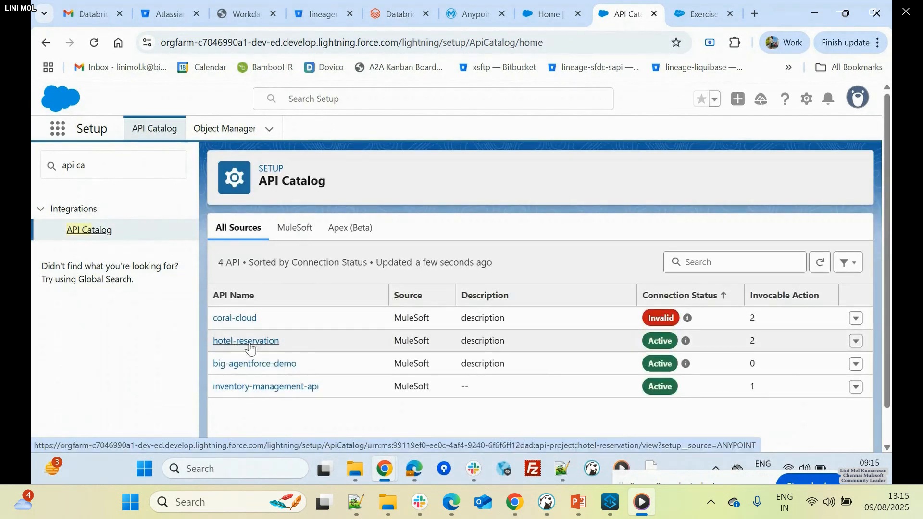
- Review the operations of the big-agentforce-demo API, then return to API Catalog by searching the setup options for "api cat"
{"action": "left_click", "coordinate": [268, 364]}
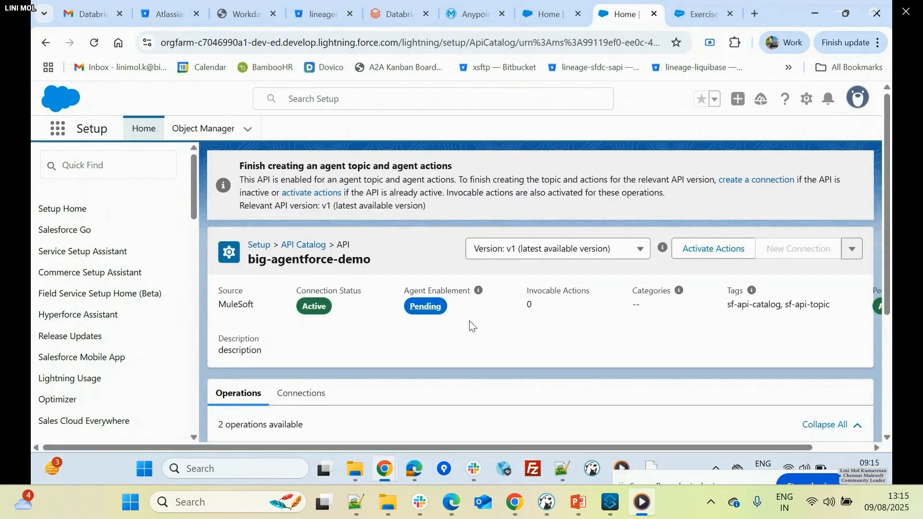
{"action": "scroll", "coordinate": [514, 296], "scroll_direction": "down", "scroll_amount": 4}
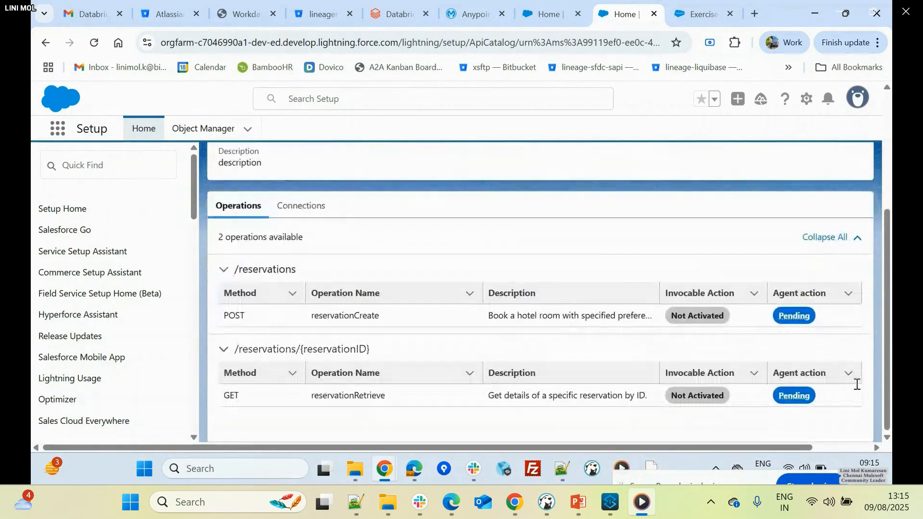
{"action": "left_click", "coordinate": [139, 173]}
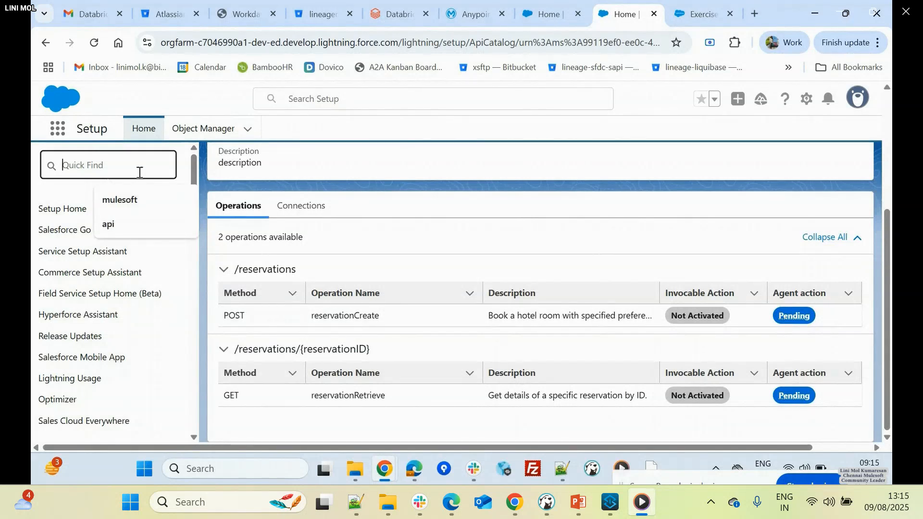
{"action": "type", "text": "api cat"}
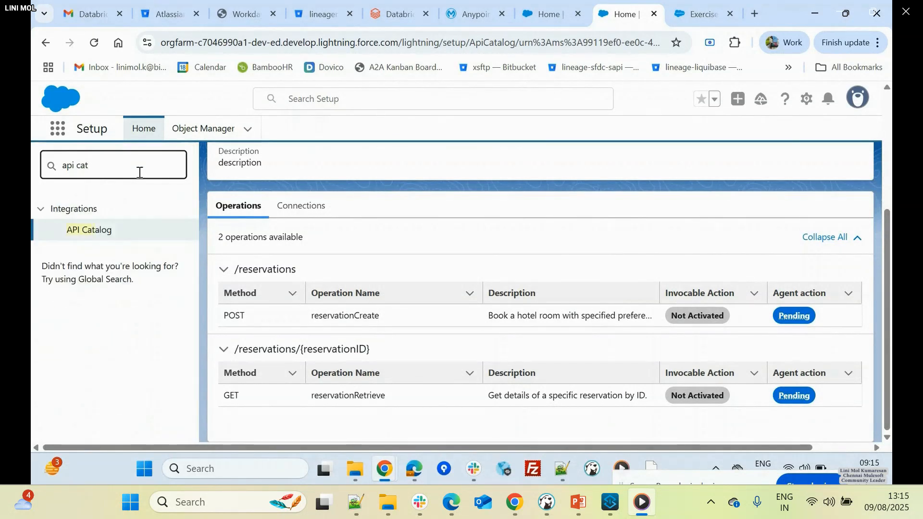
{"action": "left_click", "coordinate": [107, 231]}
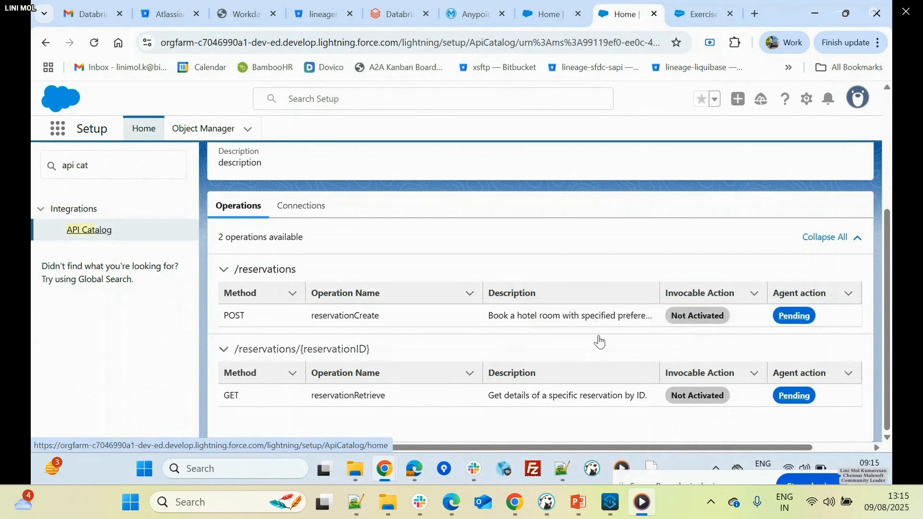
{"action": "scroll", "coordinate": [631, 375], "scroll_direction": "down", "scroll_amount": 1}
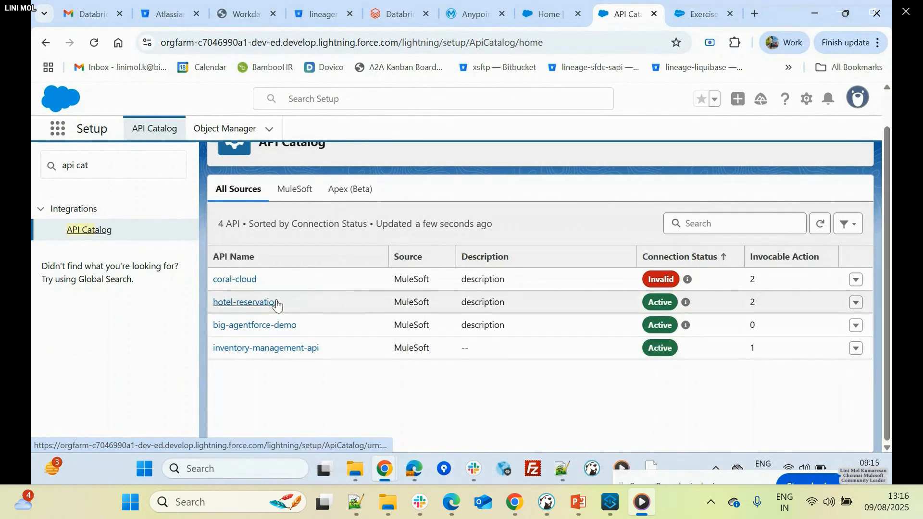
- Activate the reservationCreate and reservationRetrieve operations of the big-agentforce-demo API as actions
{"action": "key", "text": "ctrl+minus"}
{"action": "key", "text": "ctrl+minus"}
{"action": "key", "text": "ctrl+minus"}
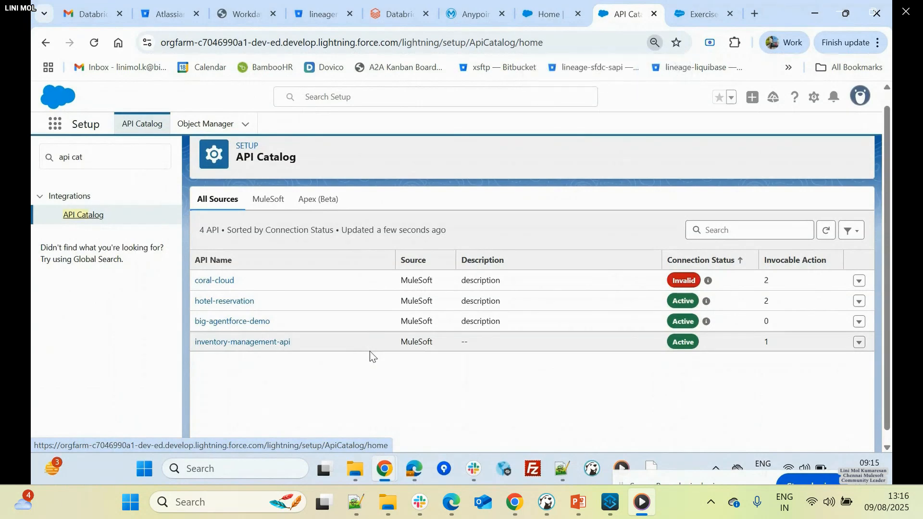
{"action": "scroll", "coordinate": [731, 372], "scroll_direction": "down", "scroll_amount": 1}
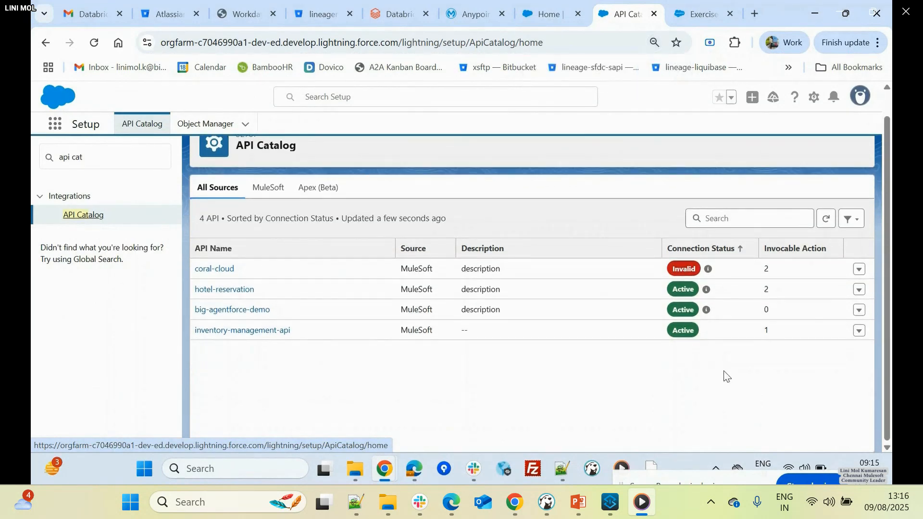
{"action": "scroll", "coordinate": [724, 372], "scroll_direction": "up", "scroll_amount": 1}
{"action": "scroll", "coordinate": [724, 372], "scroll_direction": "down", "scroll_amount": 1}
{"action": "left_click", "coordinate": [846, 13]}
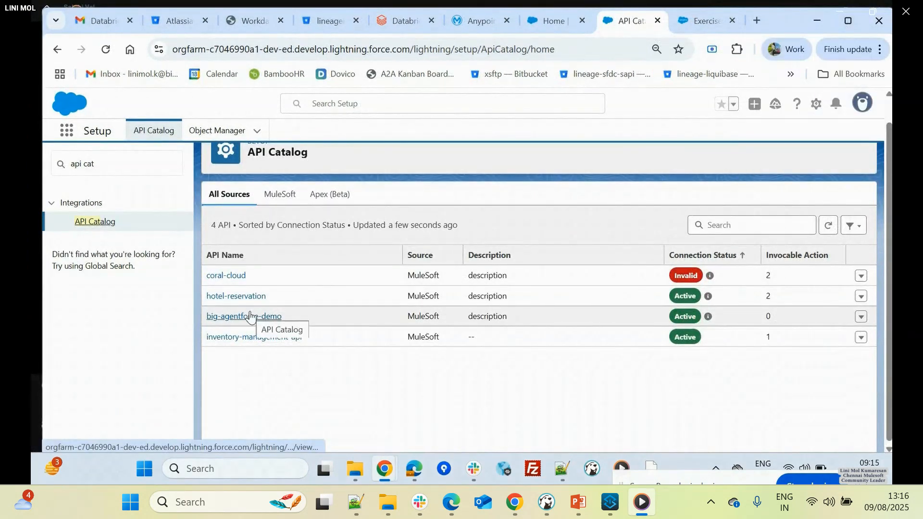
{"action": "left_click", "coordinate": [861, 317]}
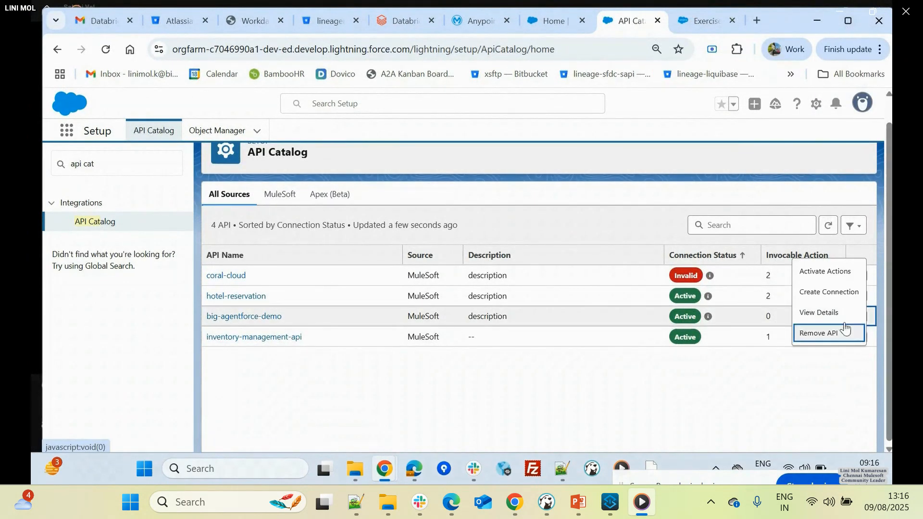
{"action": "left_click", "coordinate": [836, 277]}
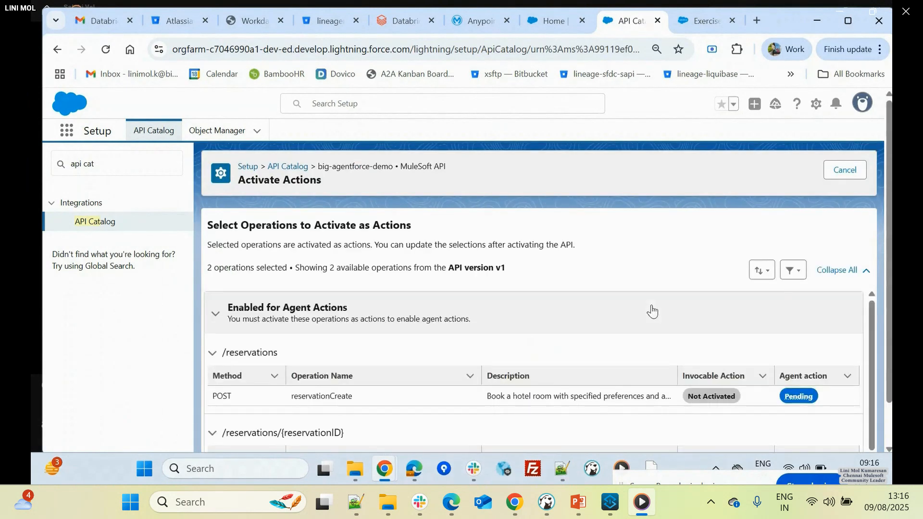
{"action": "scroll", "coordinate": [652, 310], "scroll_direction": "down", "scroll_amount": 1}
{"action": "scroll", "coordinate": [652, 310], "scroll_direction": "down", "scroll_amount": 1}
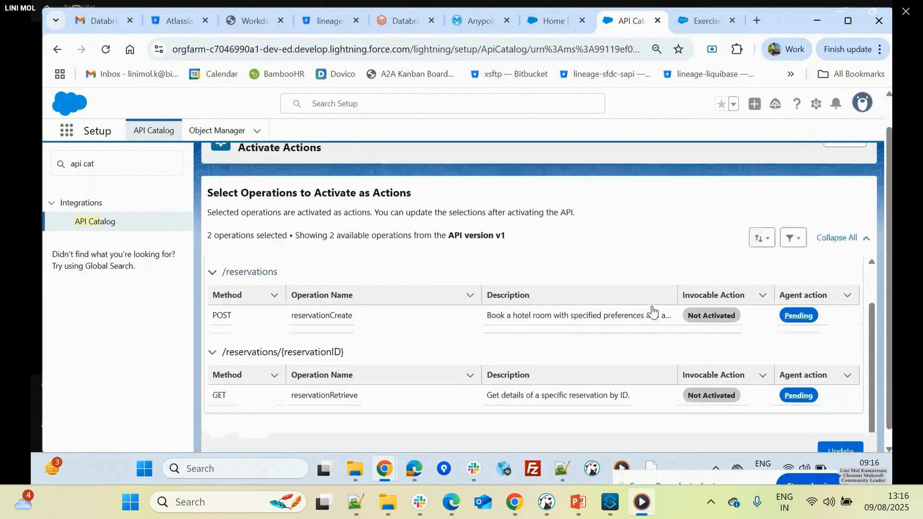
{"action": "left_click", "coordinate": [840, 436]}
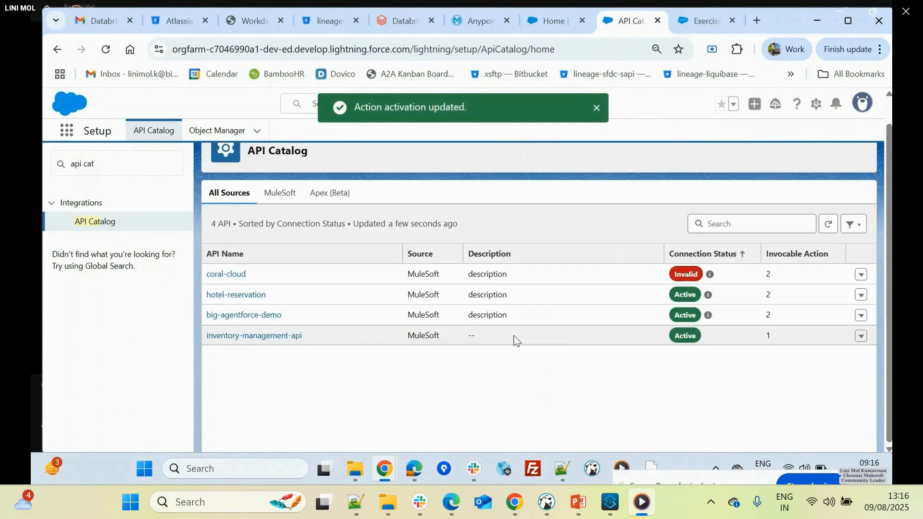
- Open the big-agentforce-demo API and check the invocable and agent action status of its reservation operations
{"action": "left_click", "coordinate": [244, 315]}
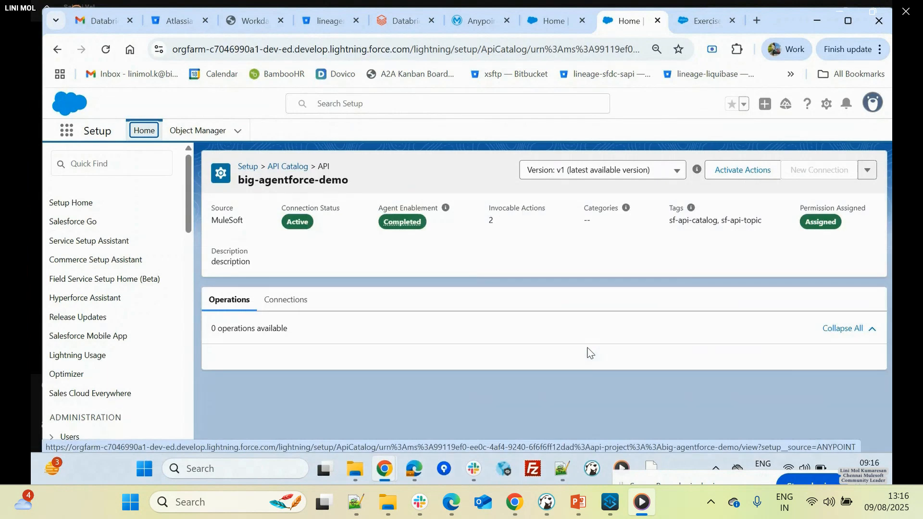
{"action": "scroll", "coordinate": [750, 409], "scroll_direction": "down", "scroll_amount": 2}
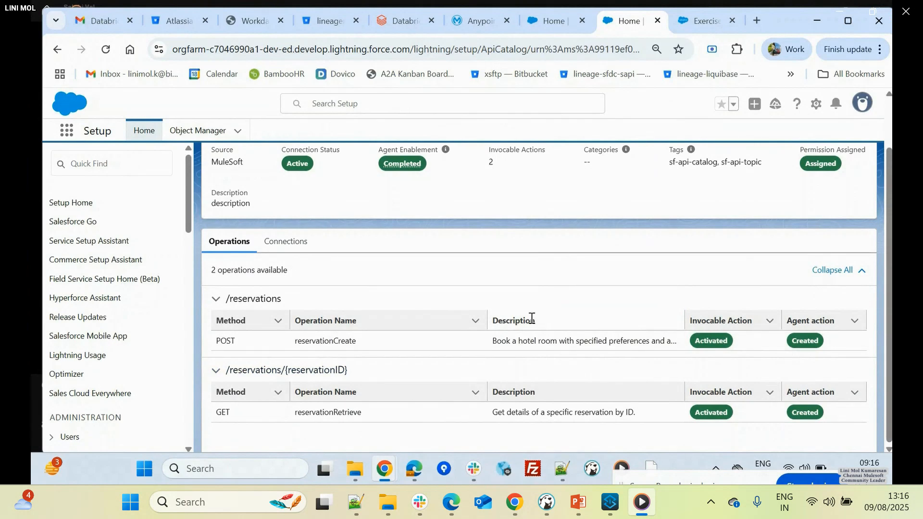
{"action": "scroll", "coordinate": [551, 283], "scroll_direction": "up", "scroll_amount": 1}
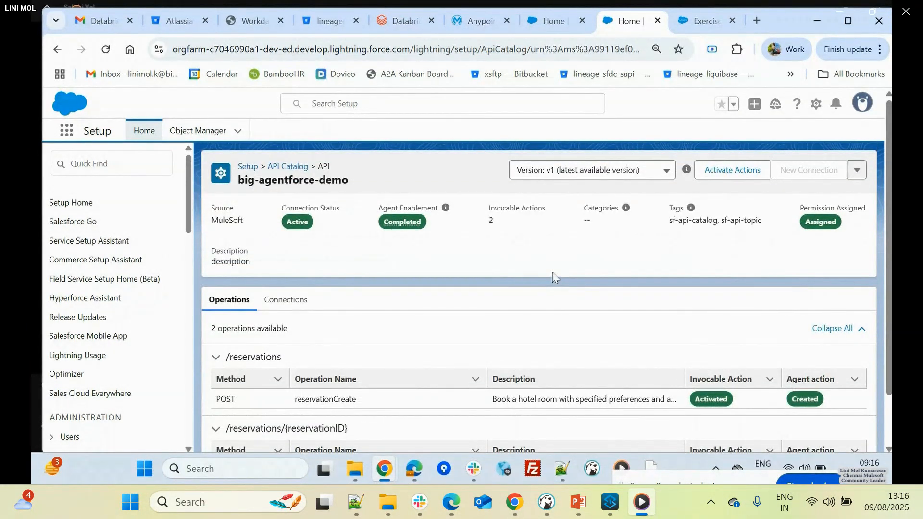
- Search the setup options for "agentf", and open the Agentforce (Default) agent's details from Agentforce Agents
{"action": "left_click", "coordinate": [116, 163]}
{"action": "type", "text": "agentf"}
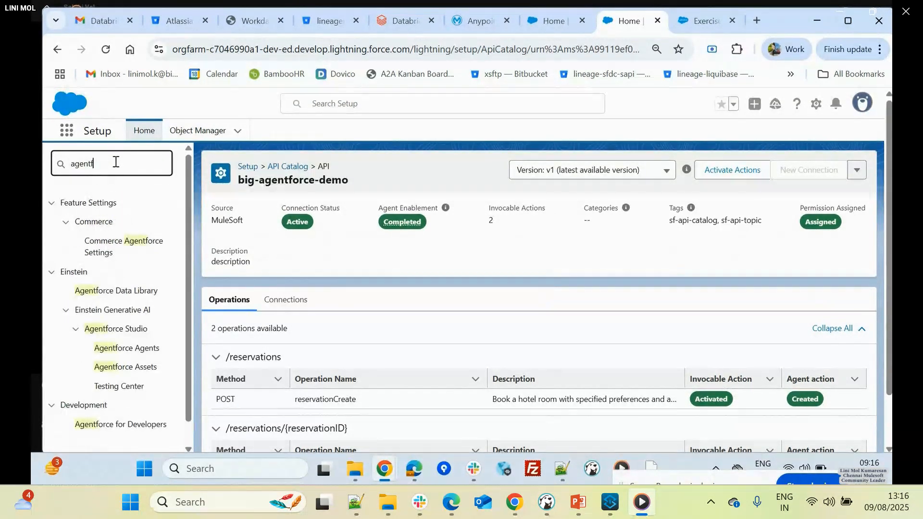
{"action": "left_click", "coordinate": [140, 350]}
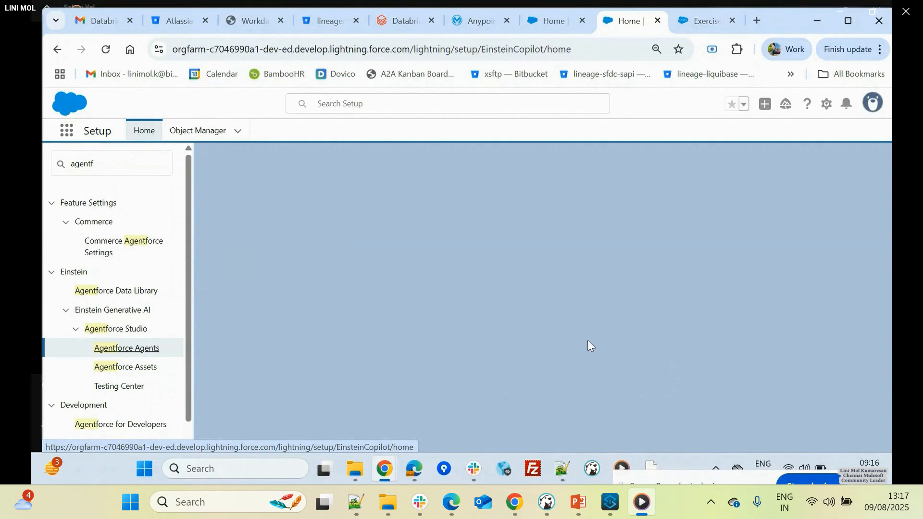
{"action": "scroll", "coordinate": [464, 349], "scroll_direction": "down", "scroll_amount": 3}
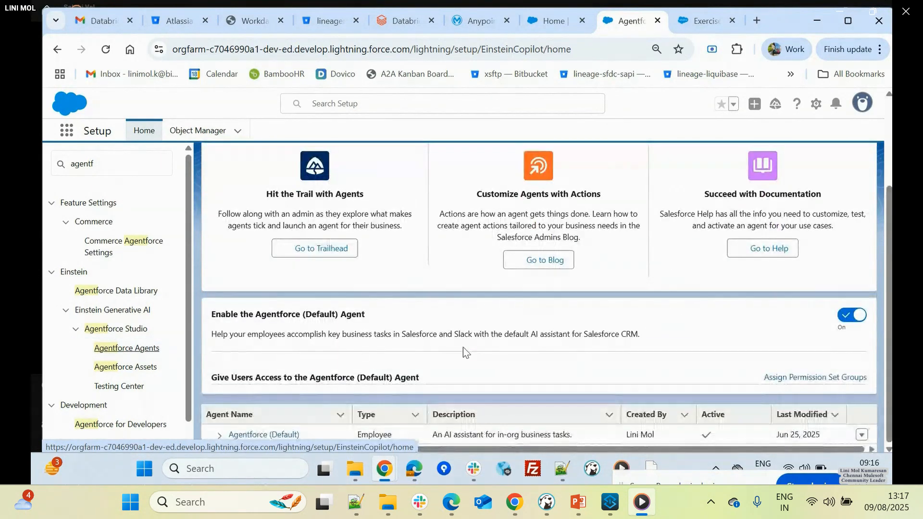
{"action": "left_click", "coordinate": [259, 435]}
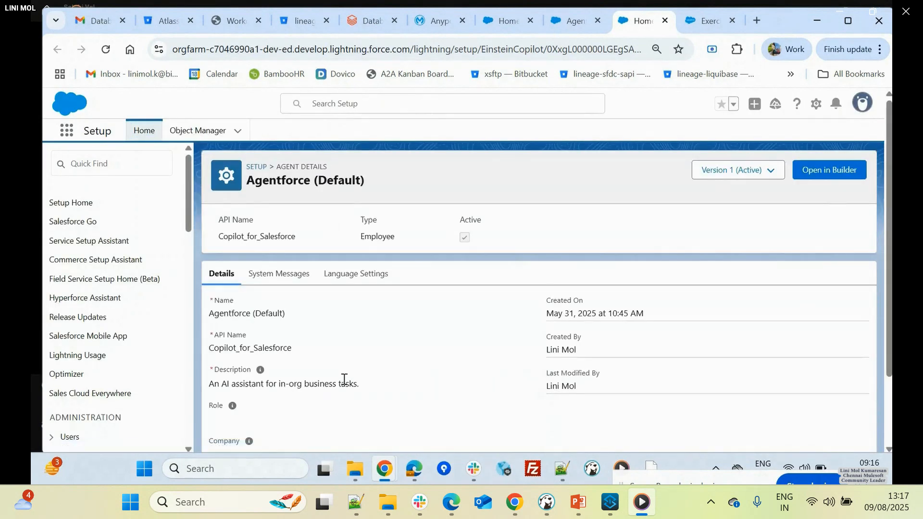
- Open the Agentforce (Default) agent in Agentforce Builder and deactivate it
{"action": "left_click", "coordinate": [831, 174]}
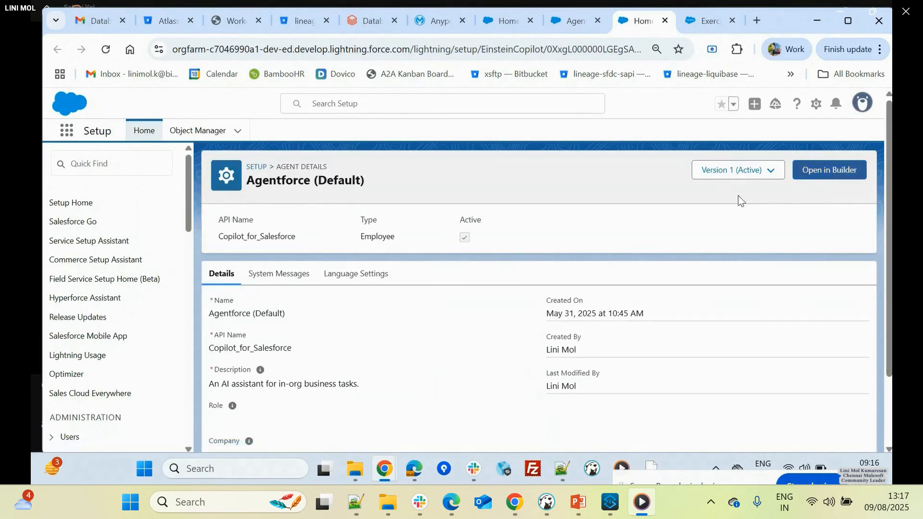
{"action": "scroll", "coordinate": [278, 343], "scroll_direction": "down", "scroll_amount": 2}
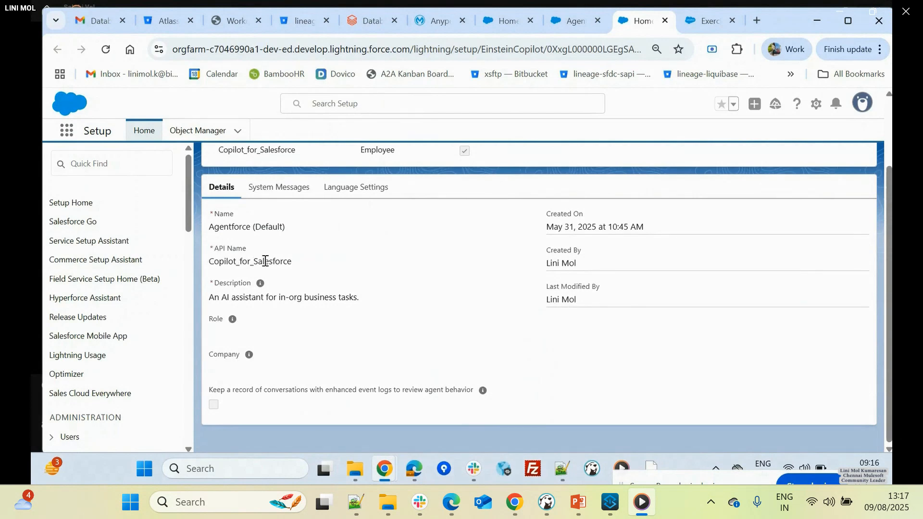
{"action": "scroll", "coordinate": [789, 218], "scroll_direction": "up", "scroll_amount": 2}
{"action": "left_click", "coordinate": [827, 178]}
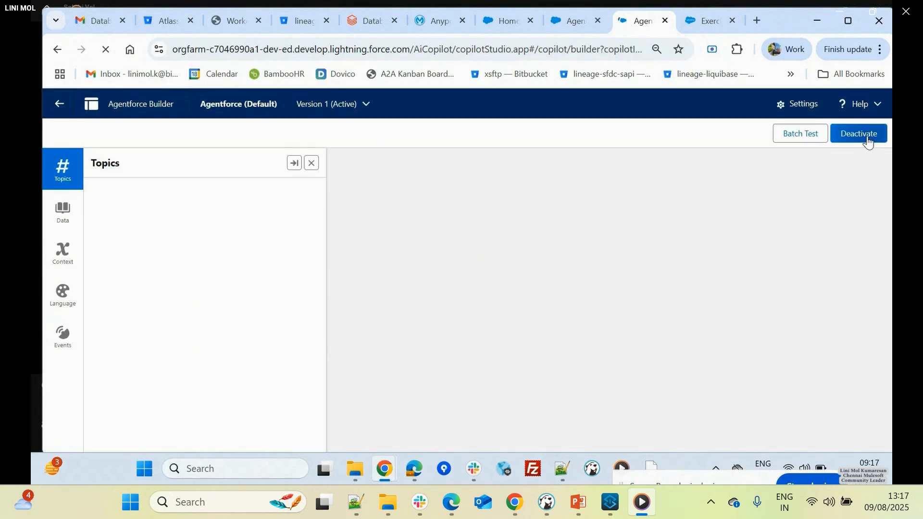
{"action": "left_click", "coordinate": [868, 138]}
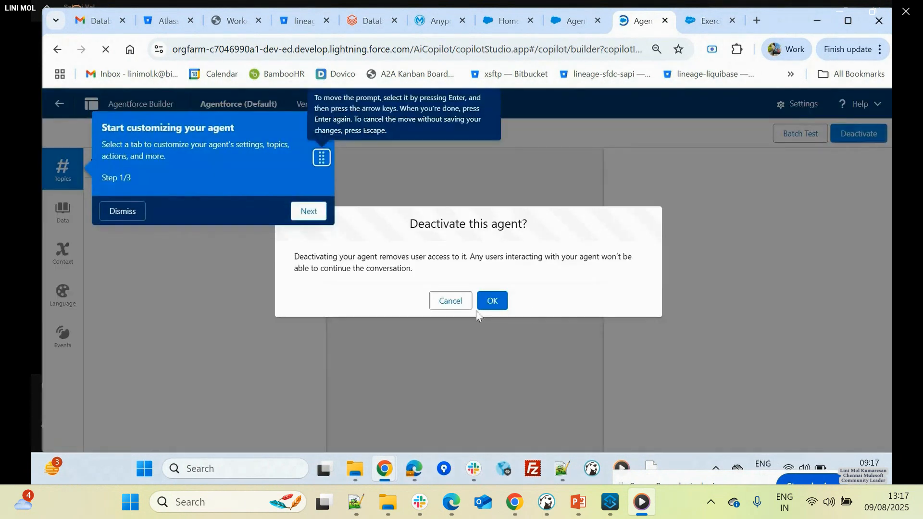
{"action": "left_click", "coordinate": [503, 304]}
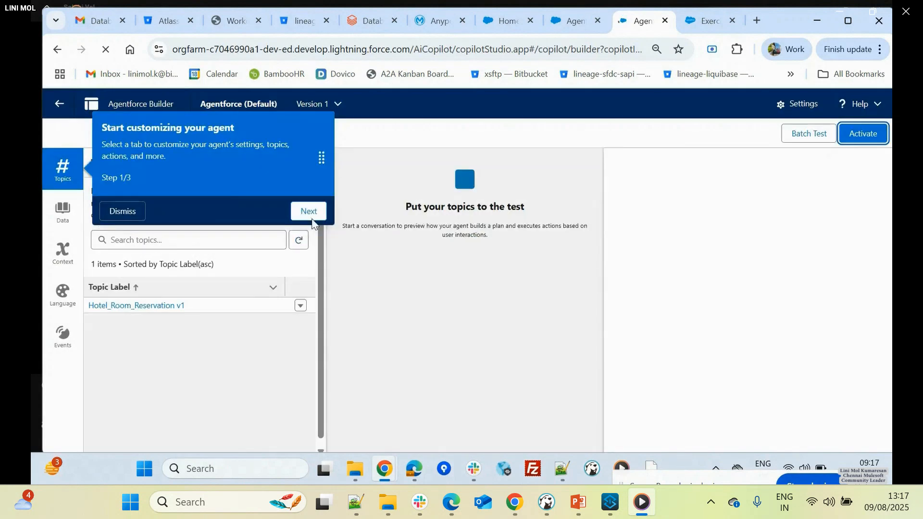
- Finish the builder's guided tour and remove the Hotel_Room_Reservation v1 topic from the agent
{"action": "left_click", "coordinate": [310, 213]}
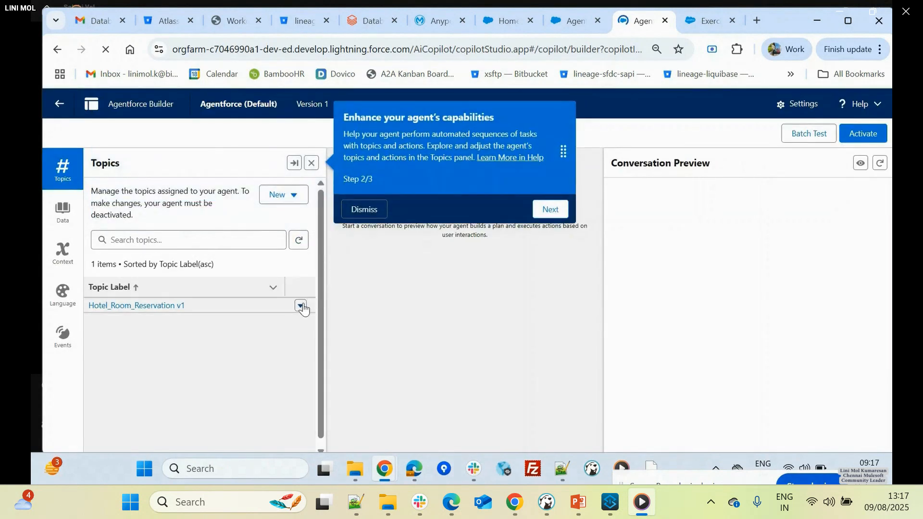
{"action": "left_click", "coordinate": [300, 306]}
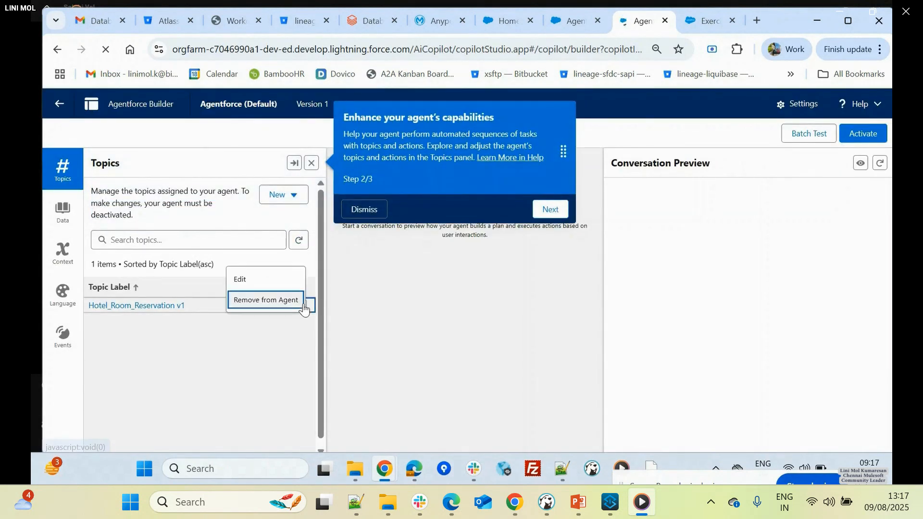
{"action": "left_click", "coordinate": [301, 306]}
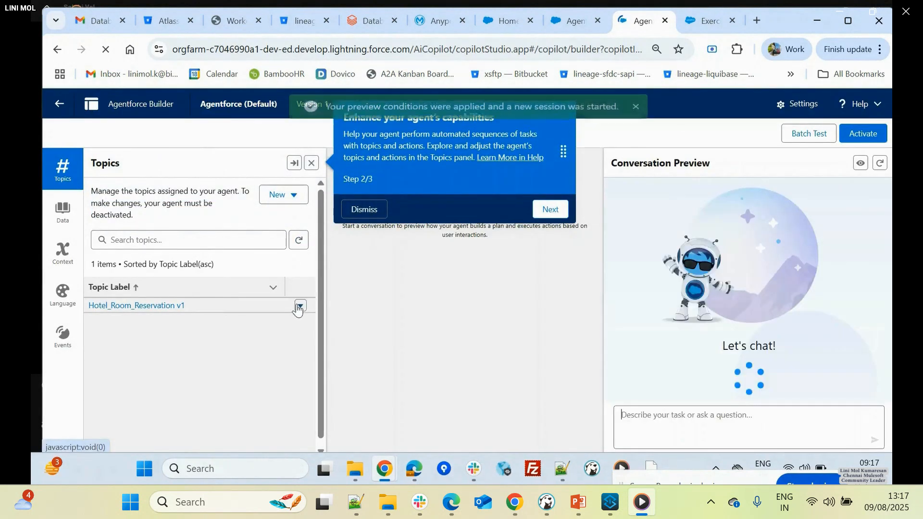
{"action": "left_click", "coordinate": [636, 108]}
{"action": "left_click", "coordinate": [541, 213]}
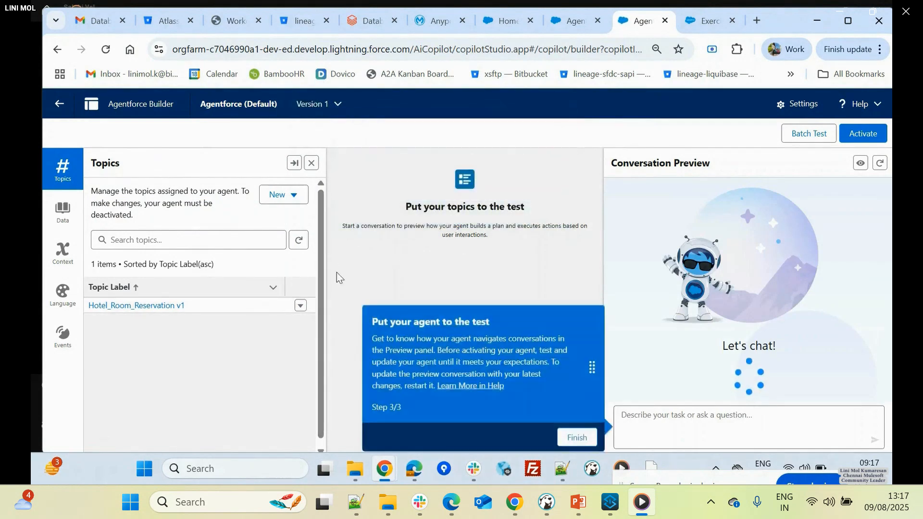
{"action": "left_click", "coordinate": [576, 445]}
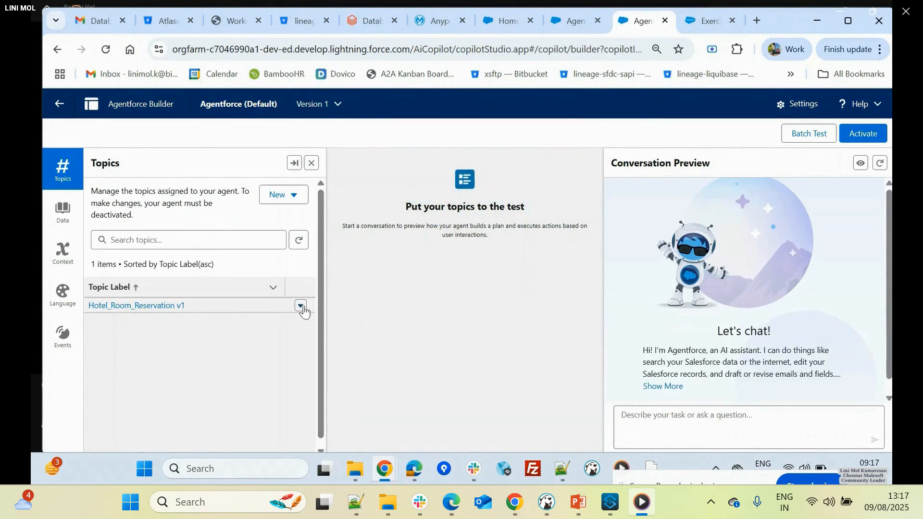
{"action": "left_click", "coordinate": [301, 305]}
{"action": "left_click", "coordinate": [287, 299]}
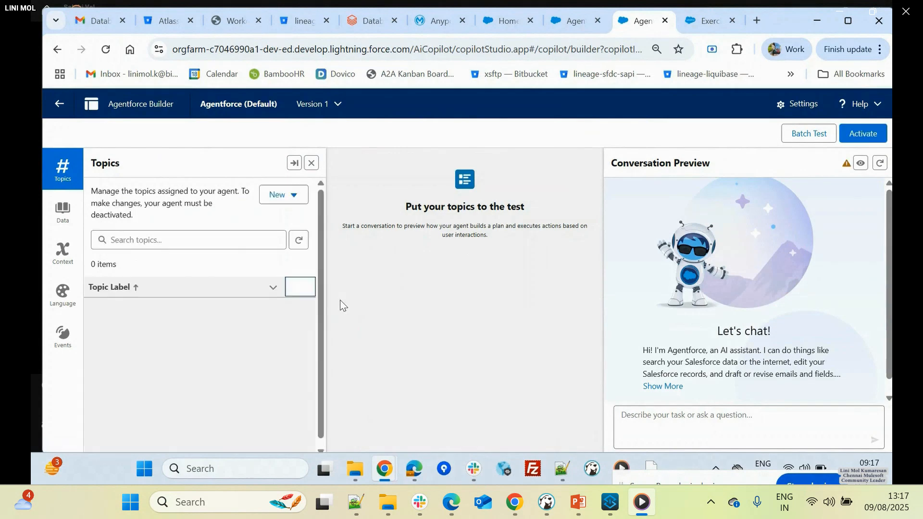
- Add the Big_Agentforce_demo v1 topic from the asset library to the agent and activate the agent
{"action": "left_click", "coordinate": [291, 195]}
{"action": "left_click", "coordinate": [295, 218]}
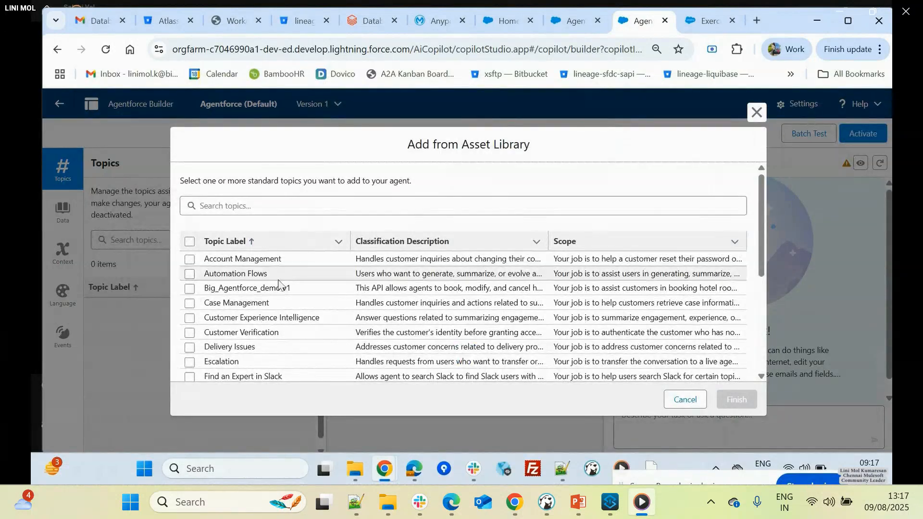
{"action": "left_click", "coordinate": [190, 289]}
{"action": "scroll", "coordinate": [256, 312], "scroll_direction": "down", "scroll_amount": 5}
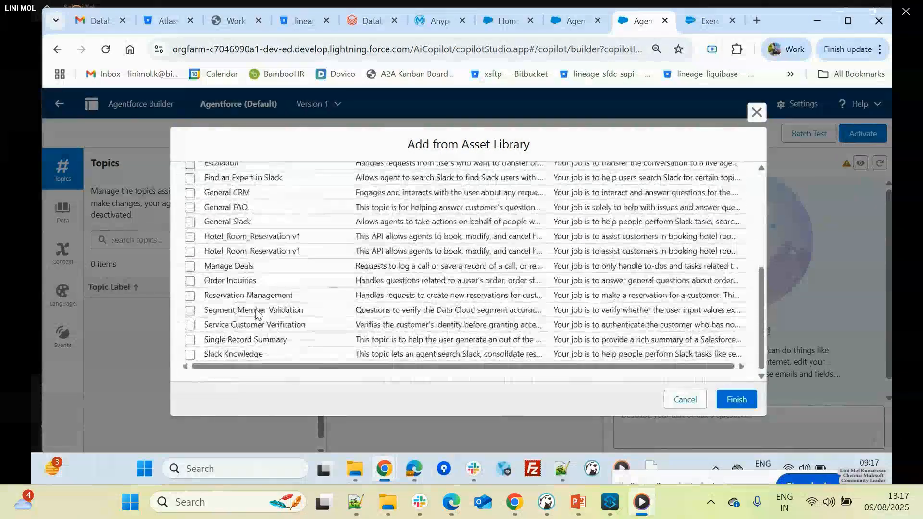
{"action": "scroll", "coordinate": [254, 298], "scroll_direction": "up", "scroll_amount": 5}
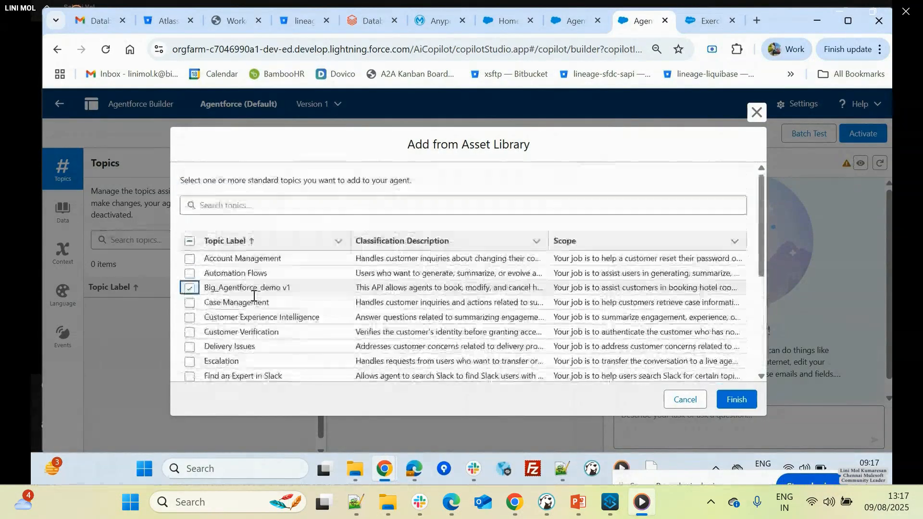
{"action": "left_click", "coordinate": [740, 405]}
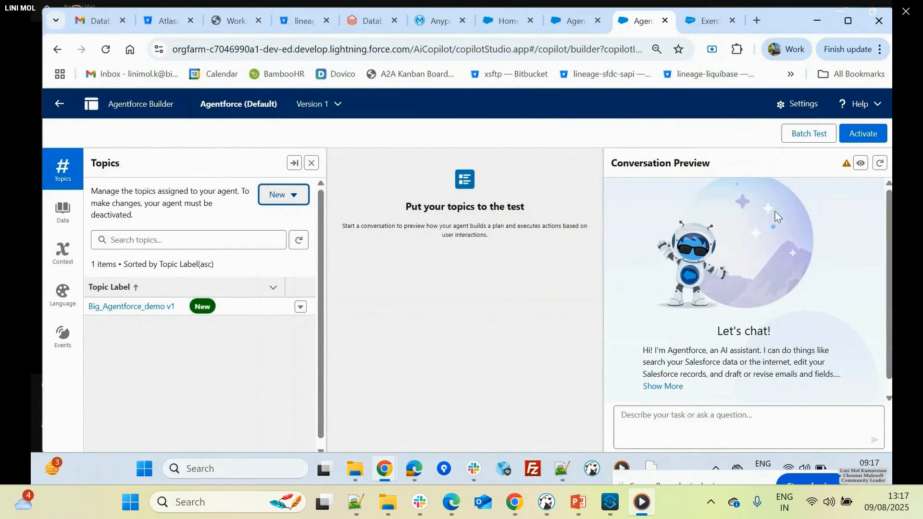
{"action": "left_click", "coordinate": [863, 133]}
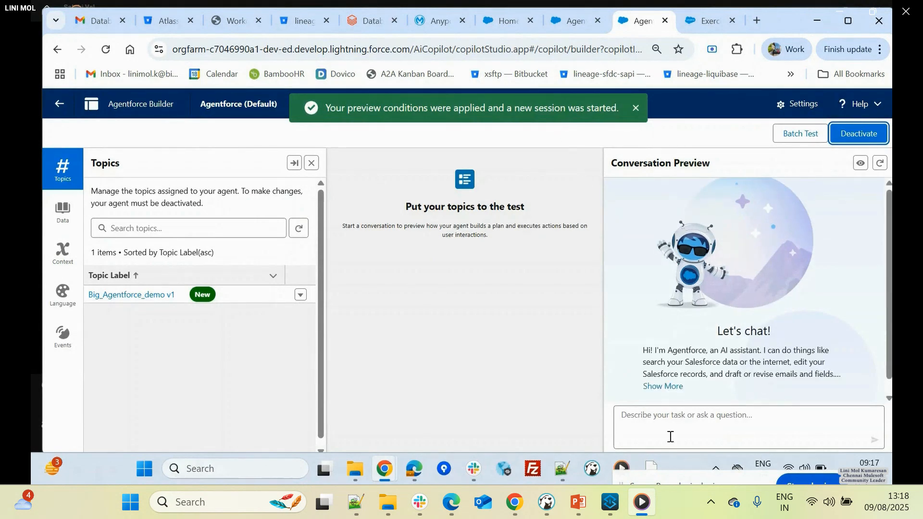
- Ask the agent in the conversation preview to provide the reservation details for a specific reservation ID, and review its reply
{"action": "left_click", "coordinate": [659, 428]}
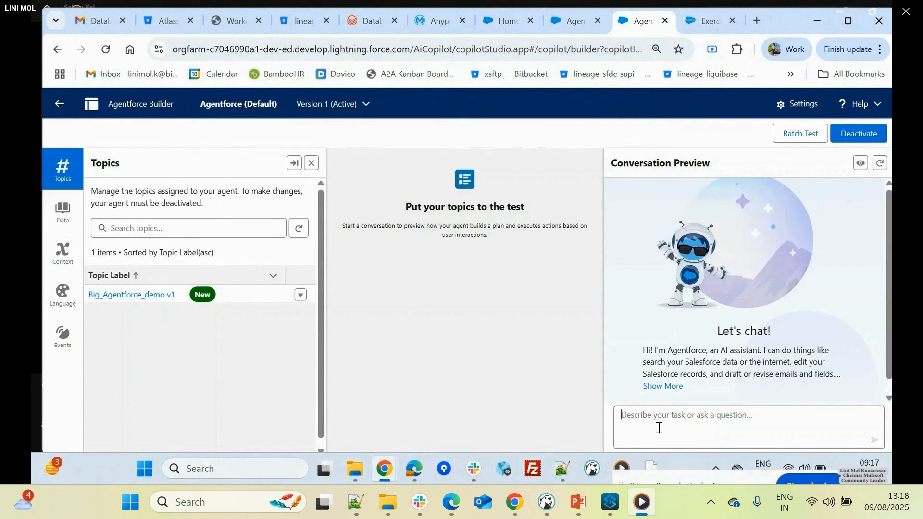
{"action": "type", "text": "Ca"}
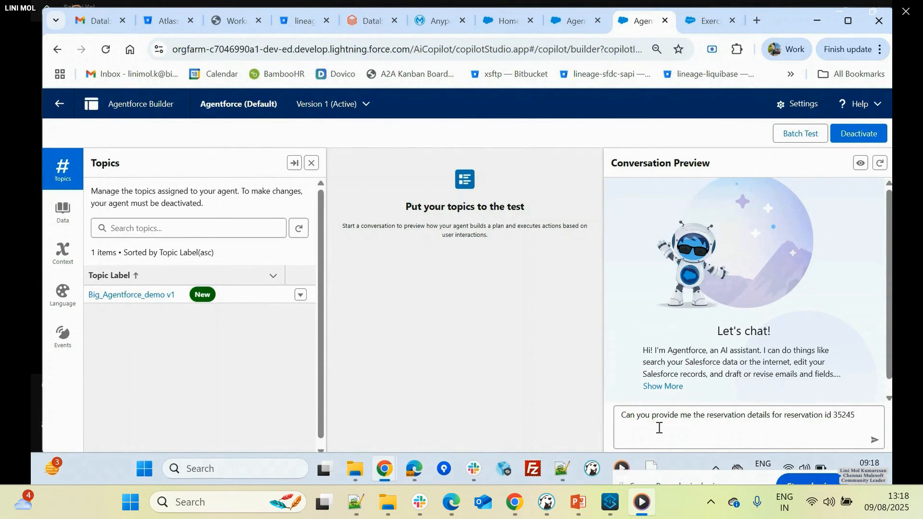
{"action": "scroll", "coordinate": [810, 284], "scroll_direction": "down", "scroll_amount": 1}
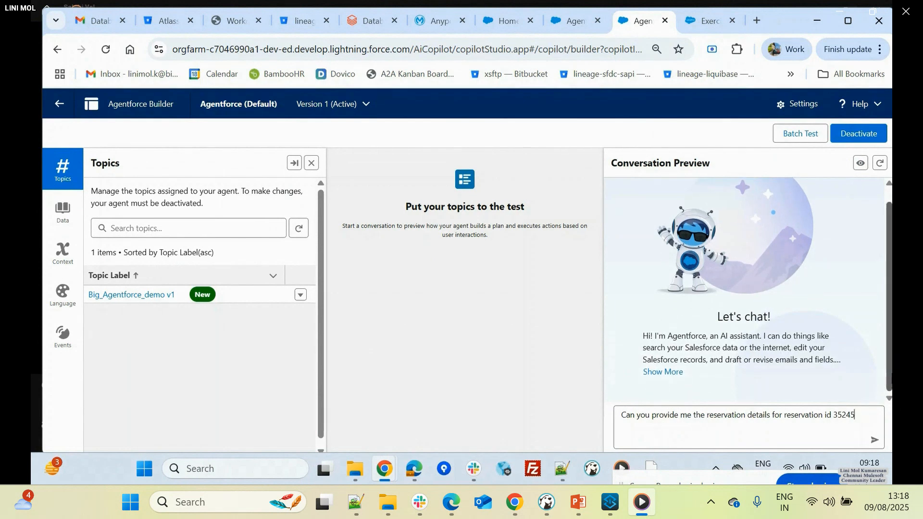
{"action": "key", "text": "Return"}
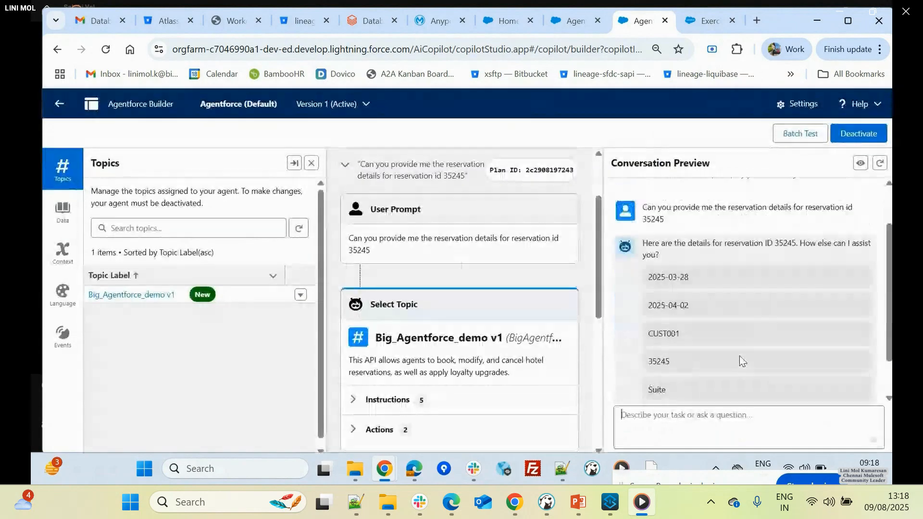
{"action": "scroll", "coordinate": [740, 356], "scroll_direction": "down", "scroll_amount": 1}
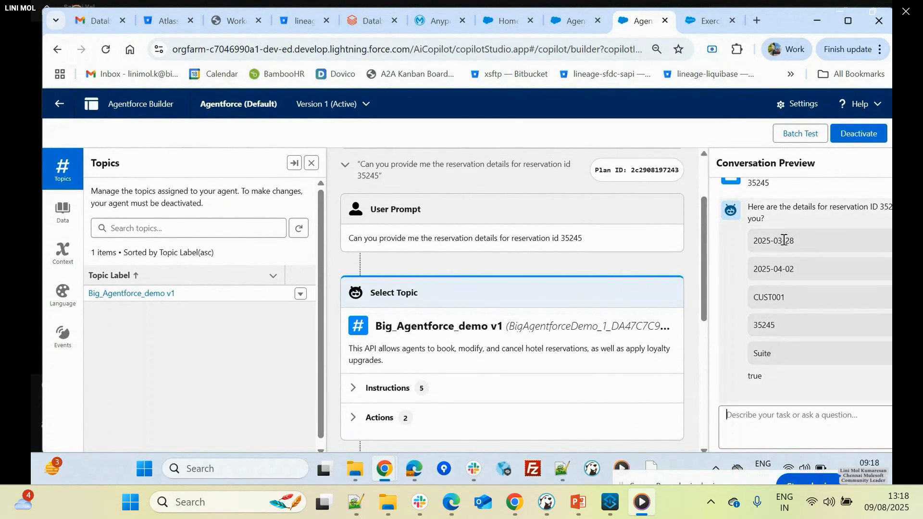
- Open Exercise 2: Build a MuleSoft App in the workshop guide and compare its Transform Message DataWeave script with the agent's reply
{"action": "left_click", "coordinate": [697, 28]}
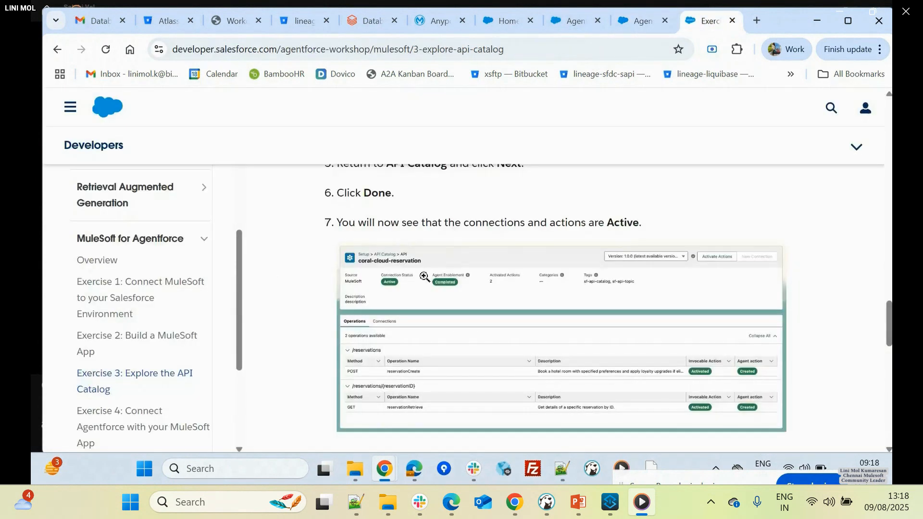
{"action": "left_click", "coordinate": [151, 336]}
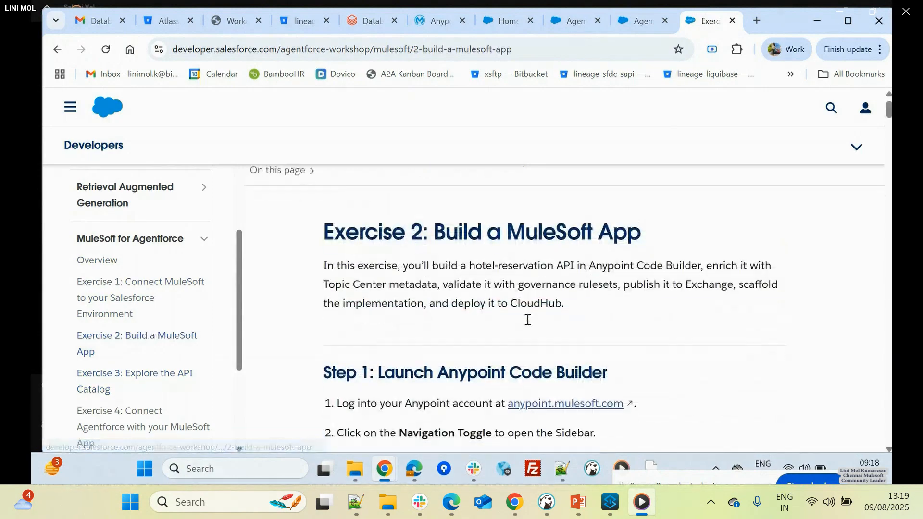
{"action": "scroll", "coordinate": [527, 319], "scroll_direction": "down", "scroll_amount": 15}
{"action": "scroll", "coordinate": [527, 320], "scroll_direction": "down", "scroll_amount": 15}
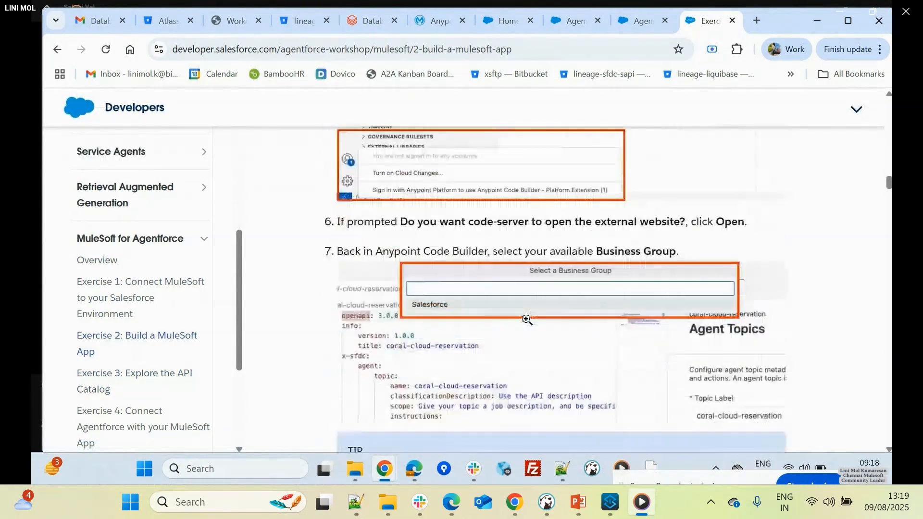
{"action": "scroll", "coordinate": [527, 320], "scroll_direction": "down", "scroll_amount": 20}
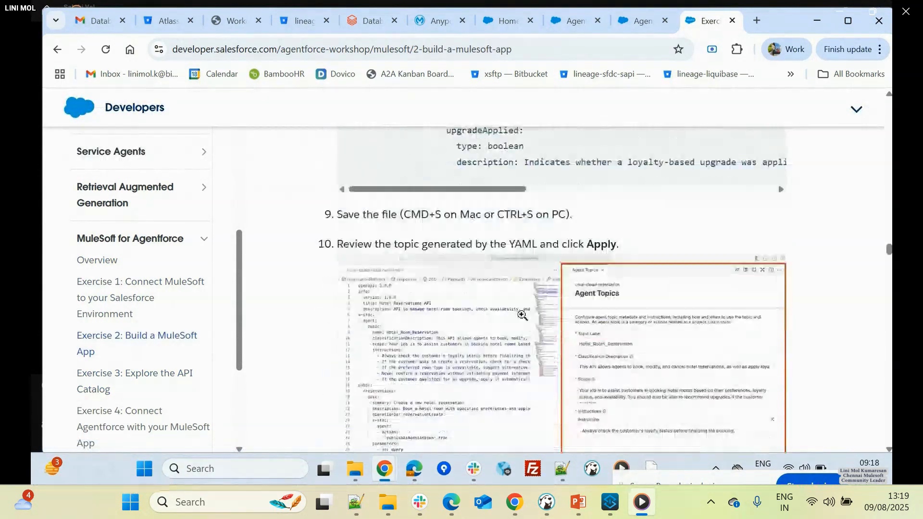
{"action": "scroll", "coordinate": [521, 312], "scroll_direction": "down", "scroll_amount": 20}
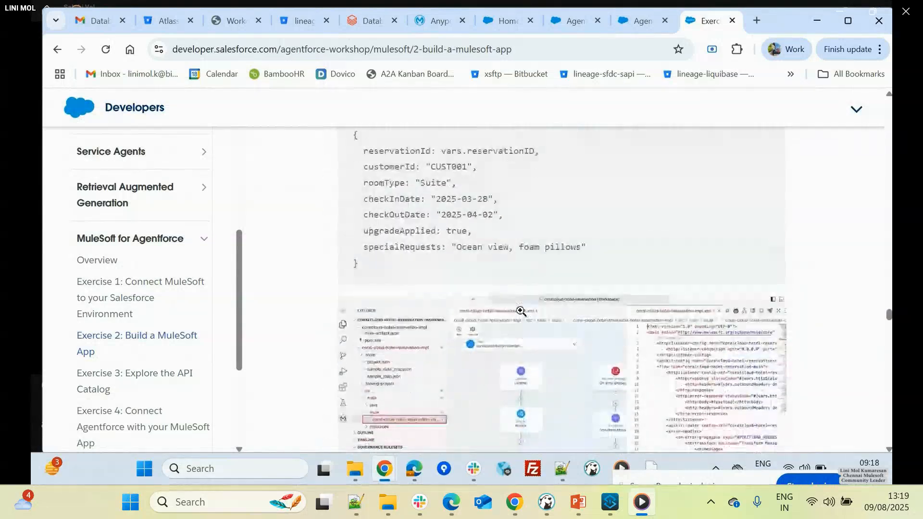
{"action": "scroll", "coordinate": [521, 312], "scroll_direction": "down", "scroll_amount": 20}
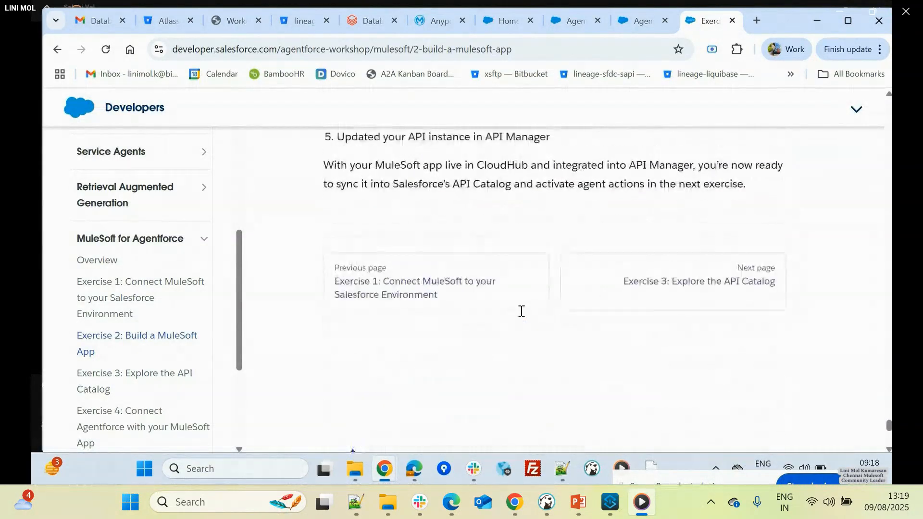
{"action": "scroll", "coordinate": [521, 311], "scroll_direction": "up", "scroll_amount": 15}
{"action": "scroll", "coordinate": [519, 298], "scroll_direction": "up", "scroll_amount": 20}
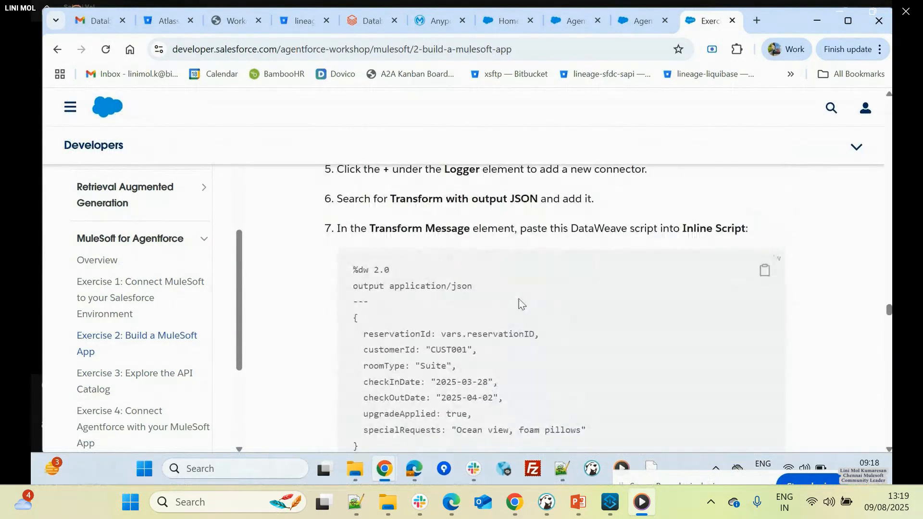
{"action": "scroll", "coordinate": [480, 323], "scroll_direction": "down", "scroll_amount": 2}
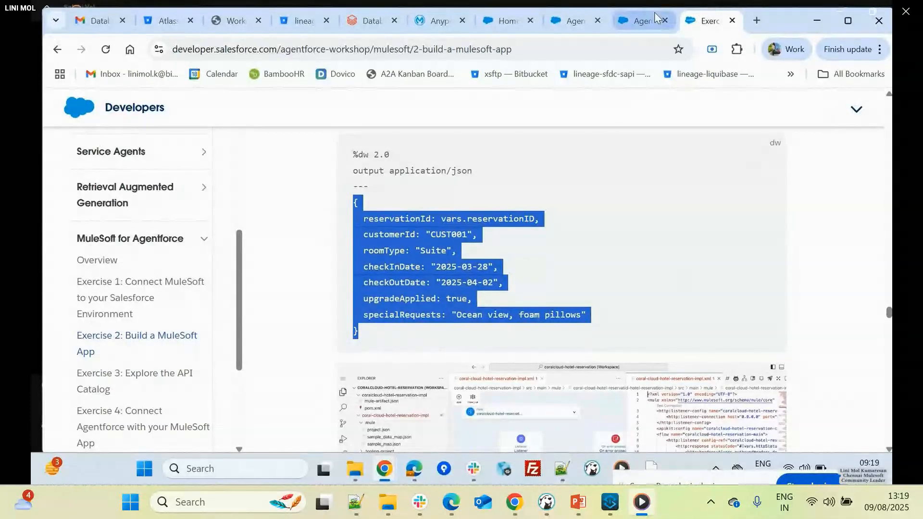
{"action": "left_click", "coordinate": [435, 237]}
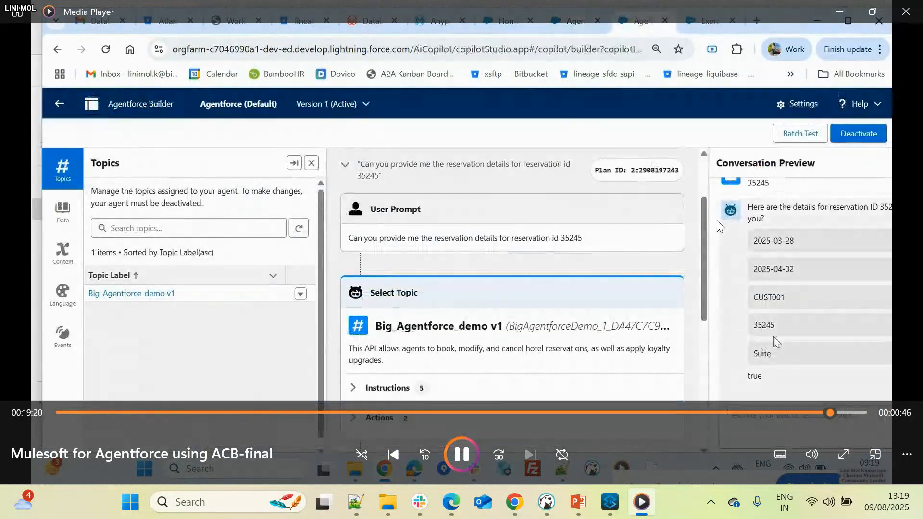
- Close the demo video, minimize the Kochi meetup folder and Slack windows, and switch to the MuleSoft meetup room in Edge
{"action": "left_click", "coordinate": [906, 10]}
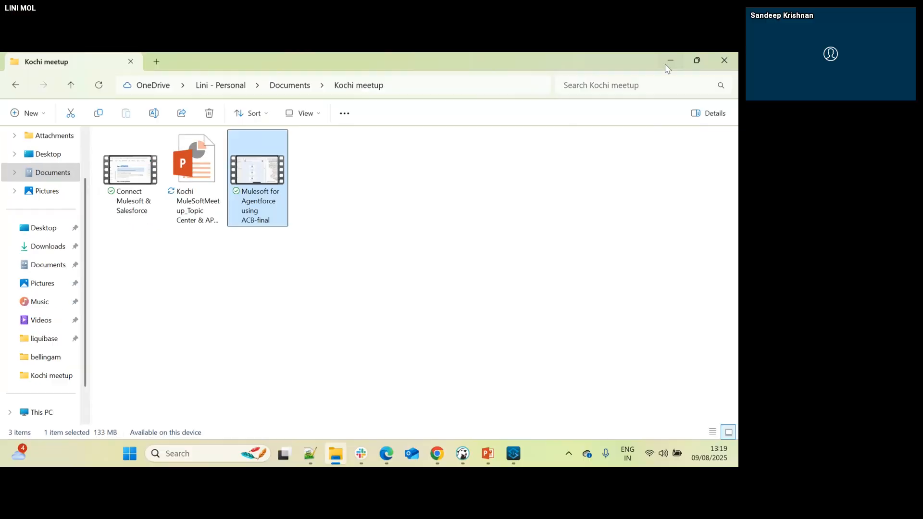
{"action": "left_click", "coordinate": [839, 11]}
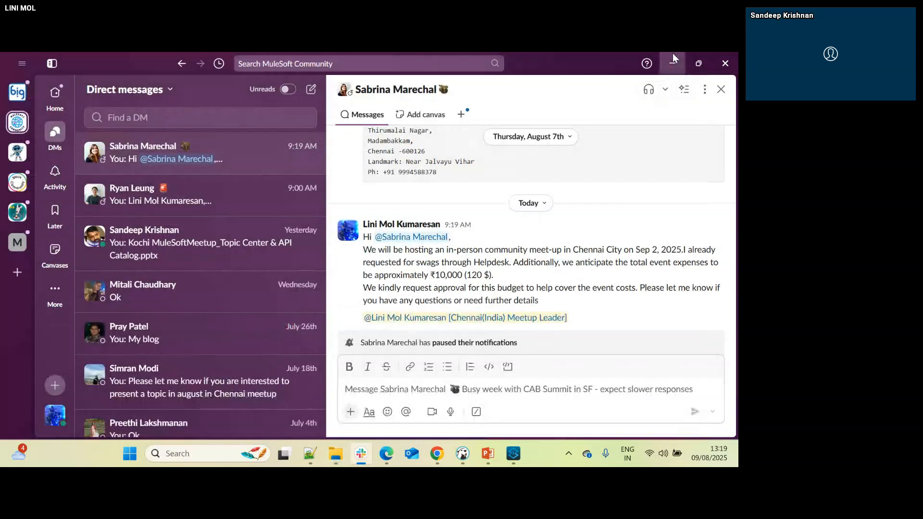
{"action": "left_click", "coordinate": [673, 57]}
{"action": "key", "text": "alt+Tab"}
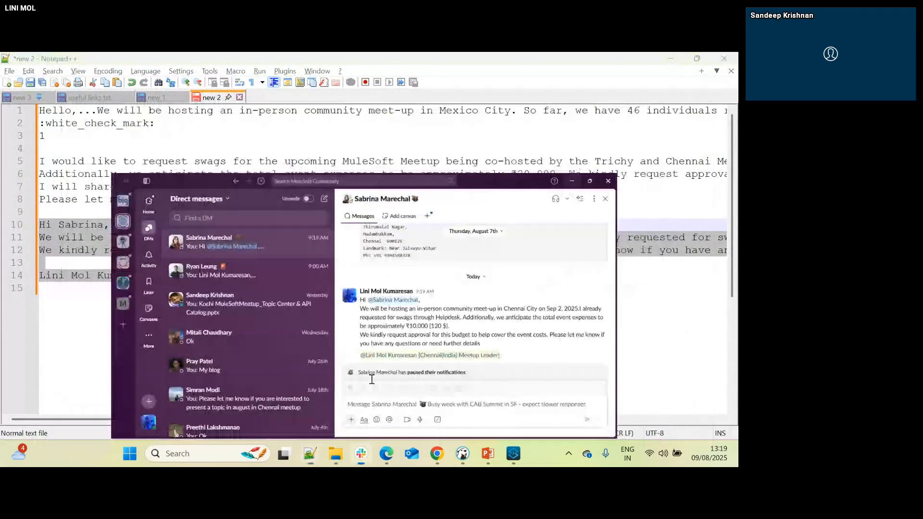
{"action": "key", "text": "alt+Tab"}
{"action": "key", "text": "alt+Tab"}
{"action": "key", "text": "alt+Tab"}
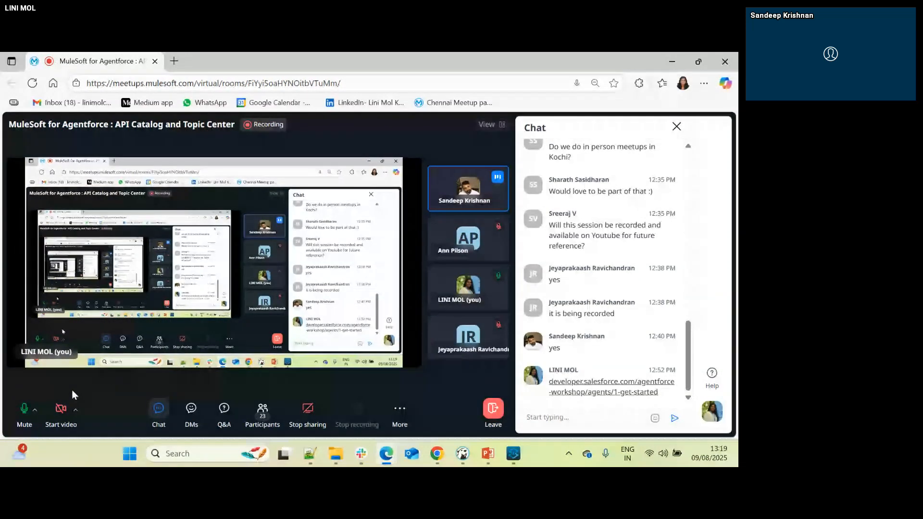
- Select slide 19 of the Kochi MuleSoft meetup presentation in PowerPoint, and open the Q&A in the meetup room in Edge
{"action": "left_click", "coordinate": [491, 456]}
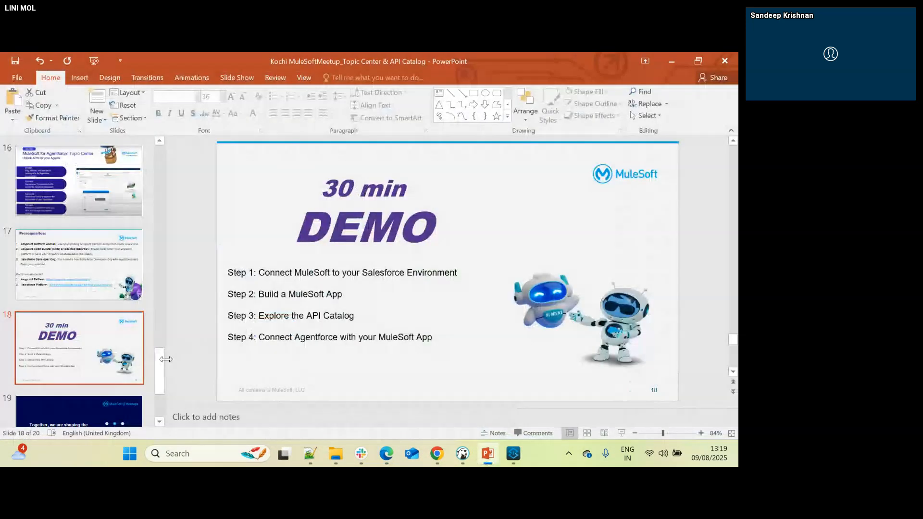
{"action": "left_click", "coordinate": [87, 405]}
{"action": "key", "text": "alt+Tab"}
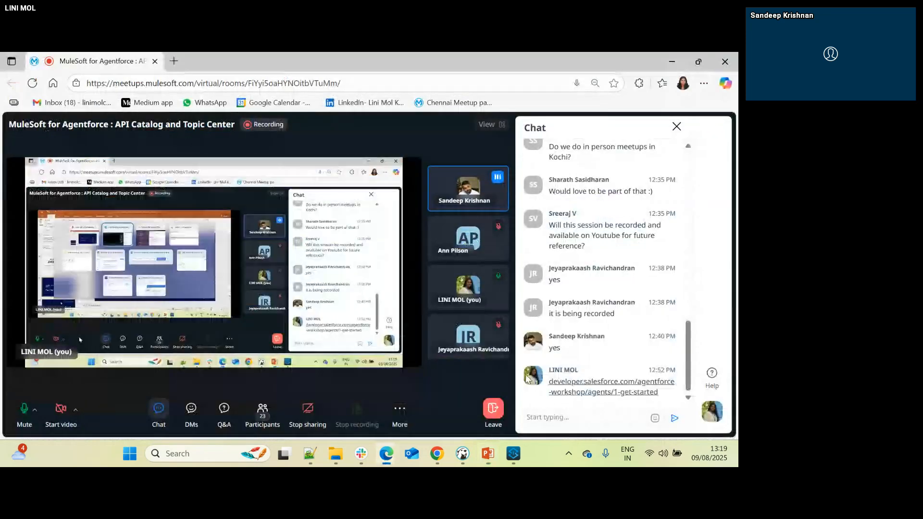
{"action": "left_click", "coordinate": [232, 418]}
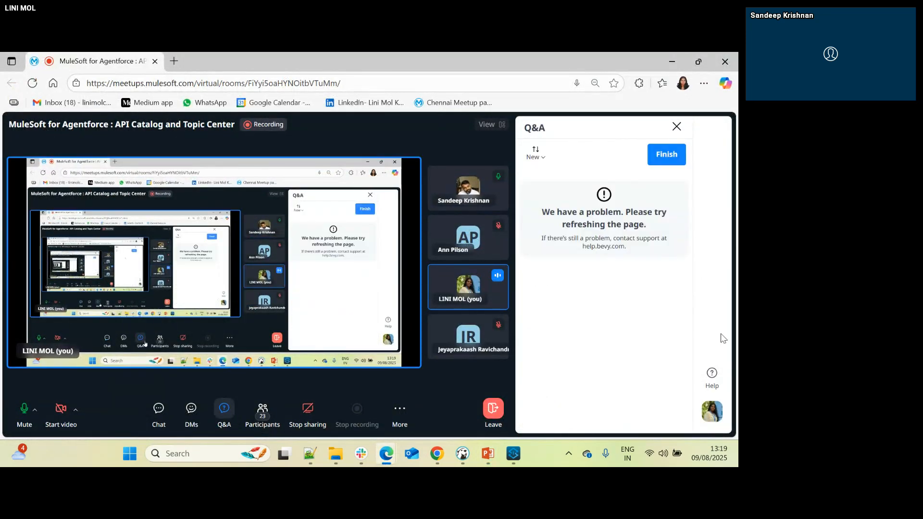
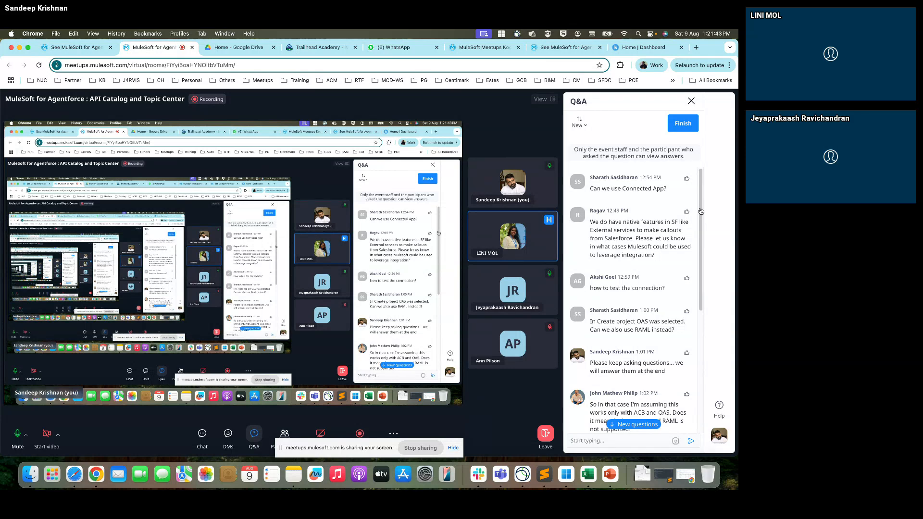
- Read through the attendees' questions in the meeting room's Q&A and hide the screen-sharing notice
{"action": "scroll", "coordinate": [701, 215], "scroll_direction": "down", "scroll_amount": 1}
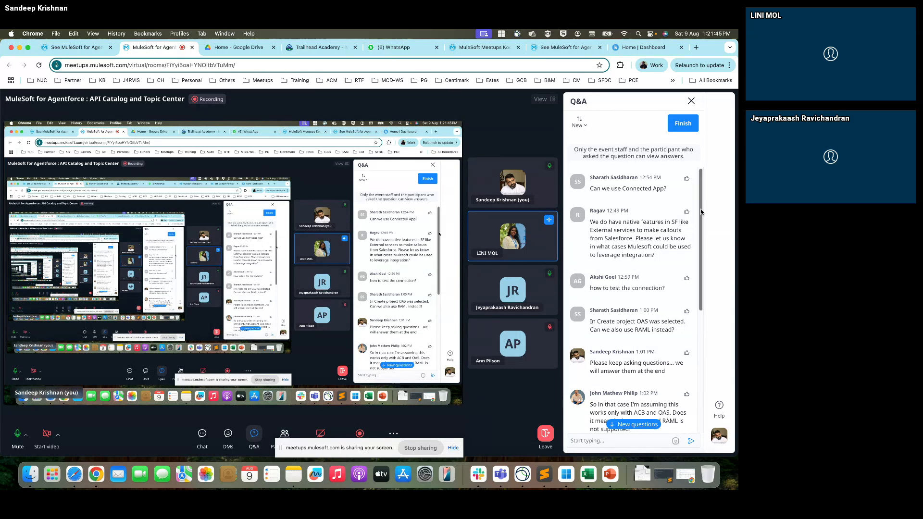
{"action": "left_click_drag", "start_coordinate": [701, 215], "coordinate": [701, 230]}
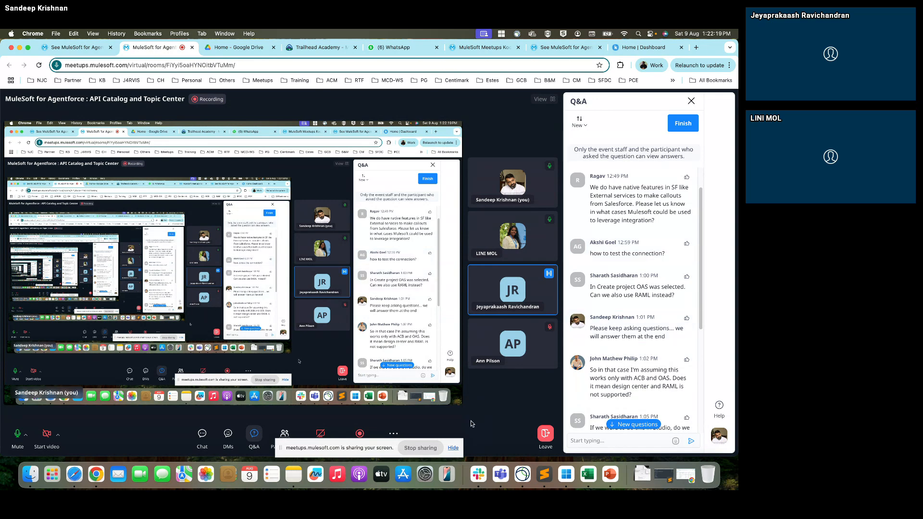
{"action": "left_click", "coordinate": [453, 452]}
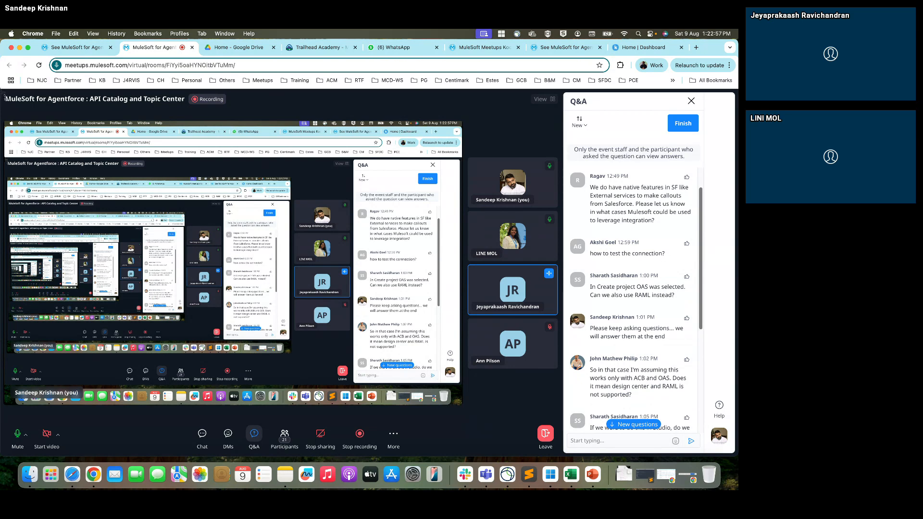
{"action": "left_click_drag", "start_coordinate": [1, 93], "coordinate": [738, 466]}
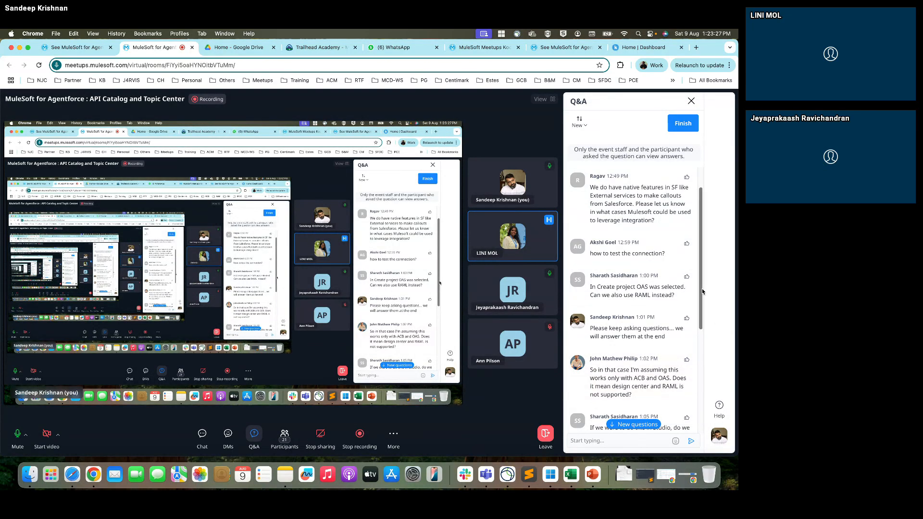
{"action": "scroll", "coordinate": [702, 295], "scroll_direction": "down", "scroll_amount": 1}
{"action": "left_click_drag", "start_coordinate": [702, 295], "coordinate": [705, 330]}
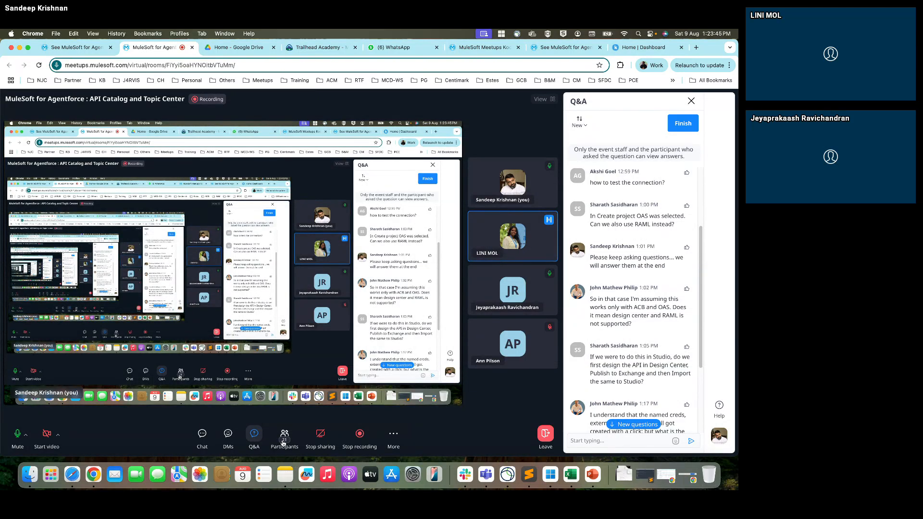
- Check the meeting room's participant list, and close it to leave only the Q&A open
{"action": "left_click", "coordinate": [284, 440]}
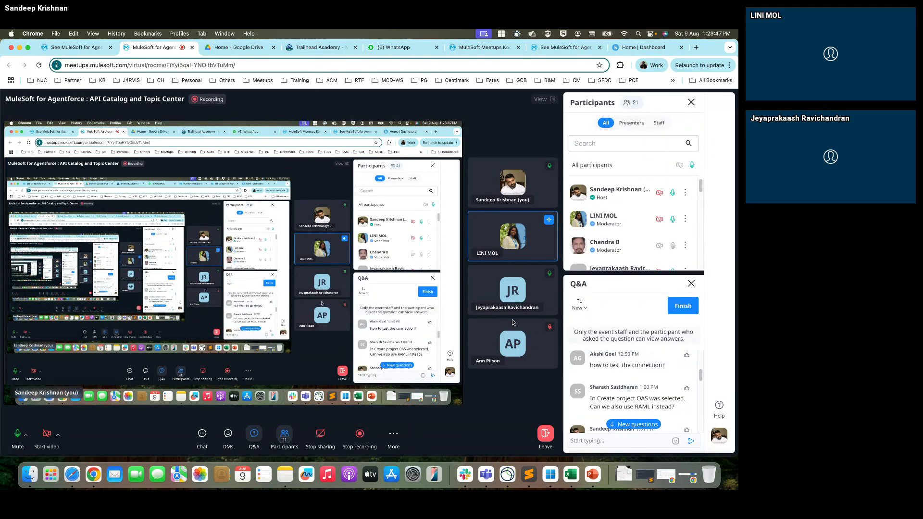
{"action": "left_click", "coordinate": [255, 434]}
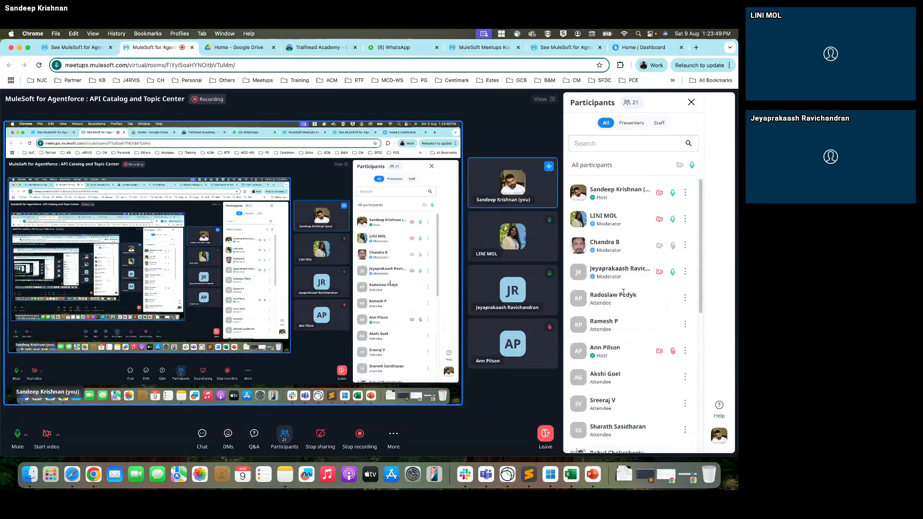
{"action": "left_click", "coordinate": [254, 441]}
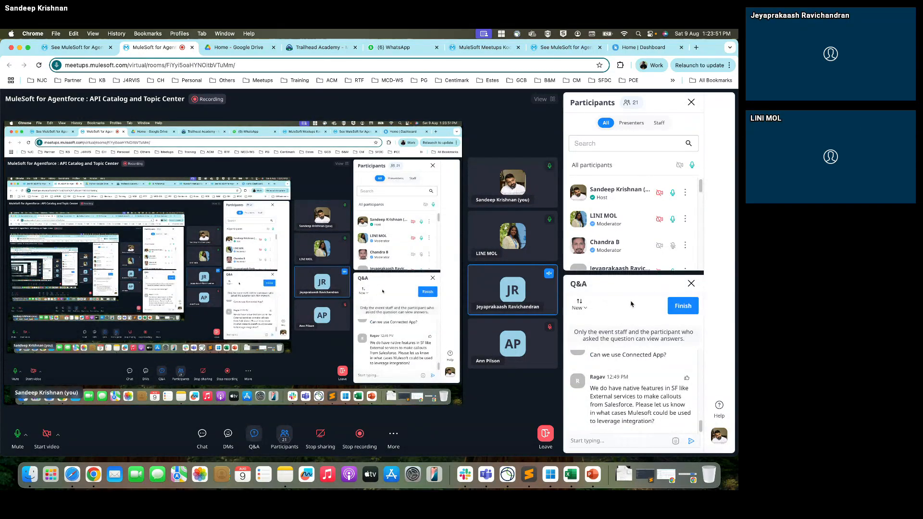
{"action": "left_click", "coordinate": [691, 102]}
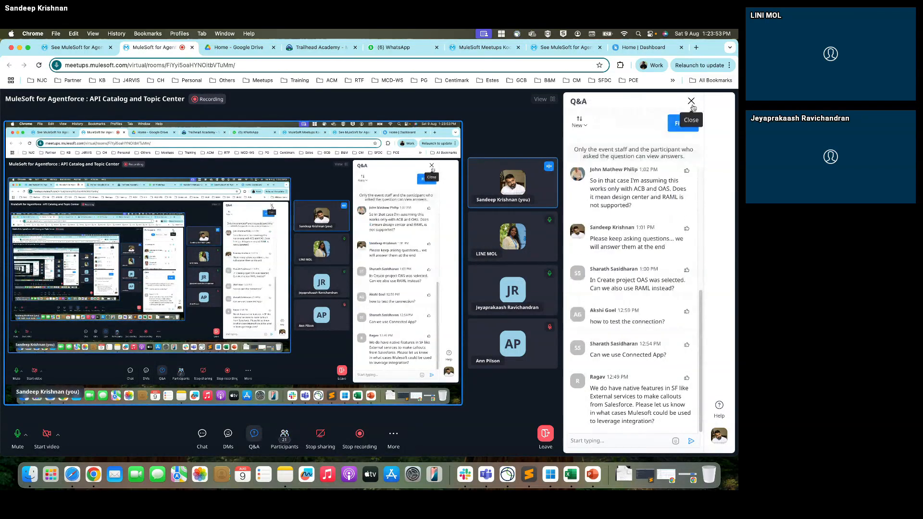
- Review the more recent Q&A questions and approve the participant's request for presenter mode
{"action": "scroll", "coordinate": [701, 301], "scroll_direction": "up", "scroll_amount": 1}
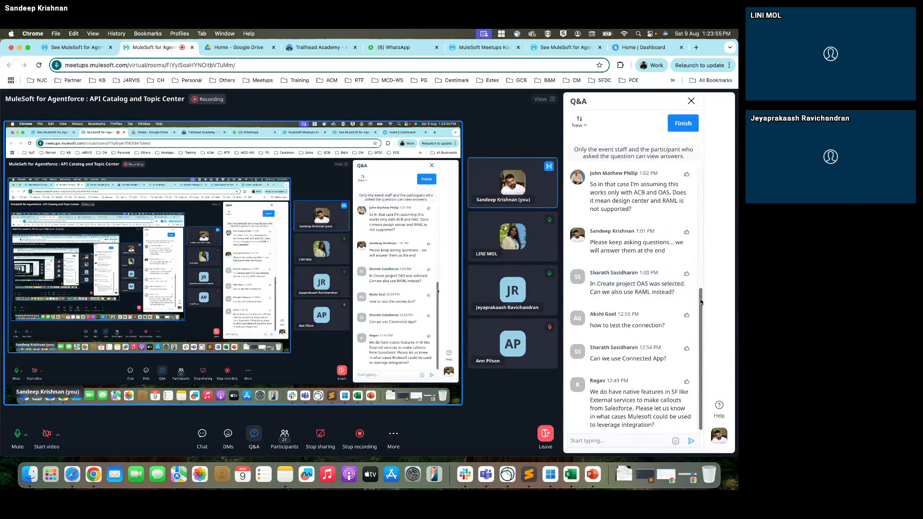
{"action": "scroll", "coordinate": [701, 302], "scroll_direction": "up", "scroll_amount": 3}
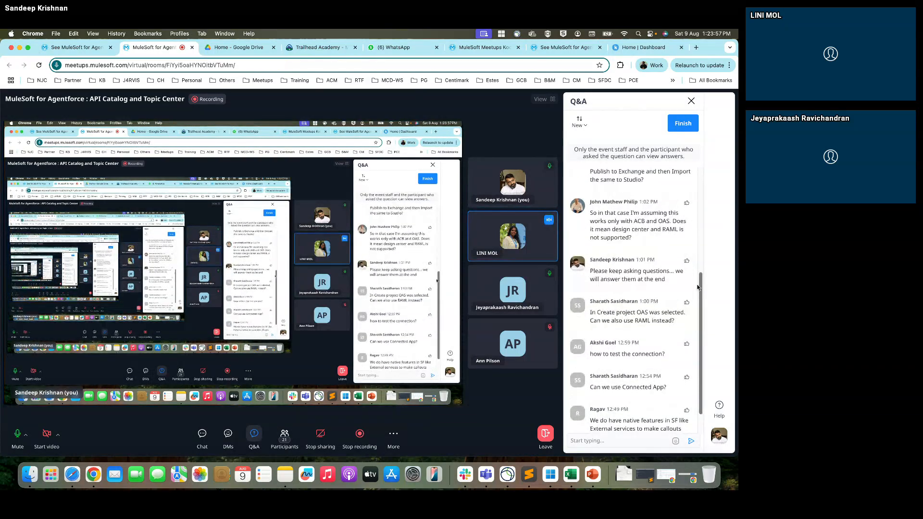
{"action": "left_click_drag", "start_coordinate": [698, 288], "coordinate": [694, 258]}
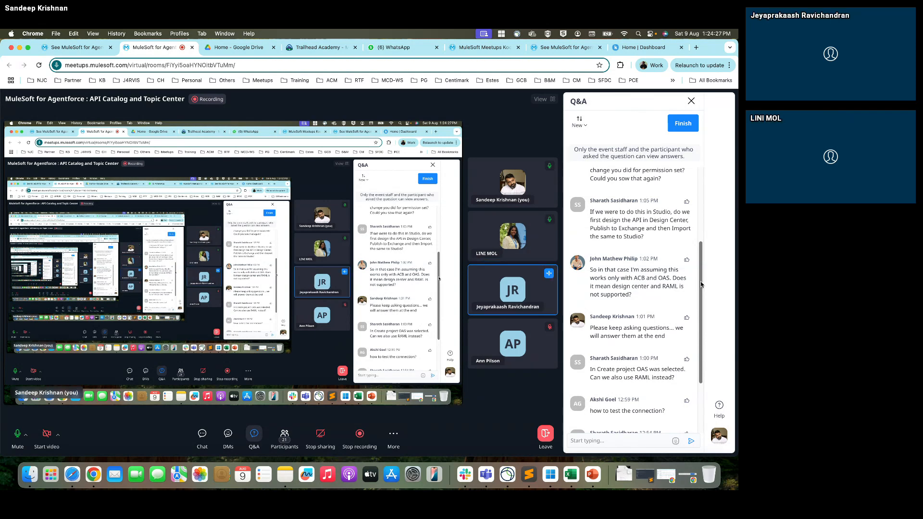
{"action": "left_click_drag", "start_coordinate": [701, 282], "coordinate": [702, 234]}
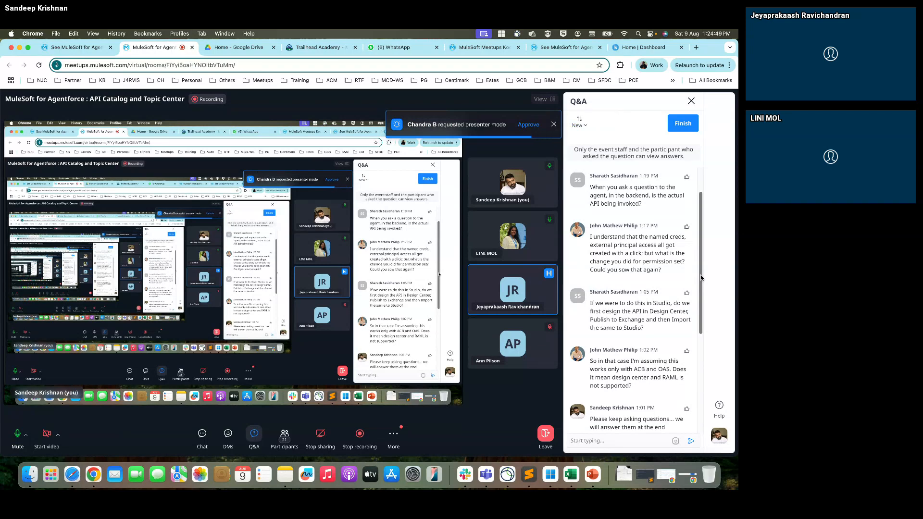
{"action": "left_click", "coordinate": [529, 125]}
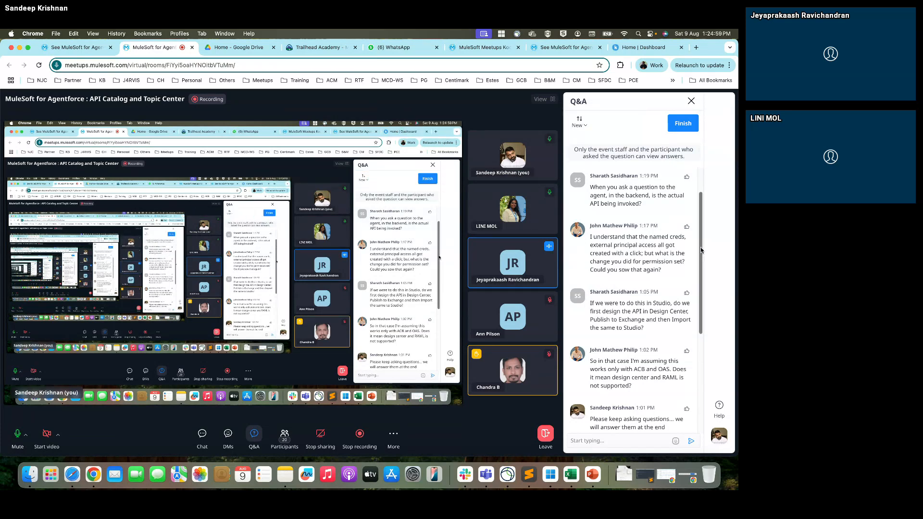
- Review the newest questions in the Q&A and stop sharing the screen
{"action": "scroll", "coordinate": [702, 251], "scroll_direction": "down", "scroll_amount": 1}
{"action": "scroll", "coordinate": [701, 251], "scroll_direction": "down", "scroll_amount": 2}
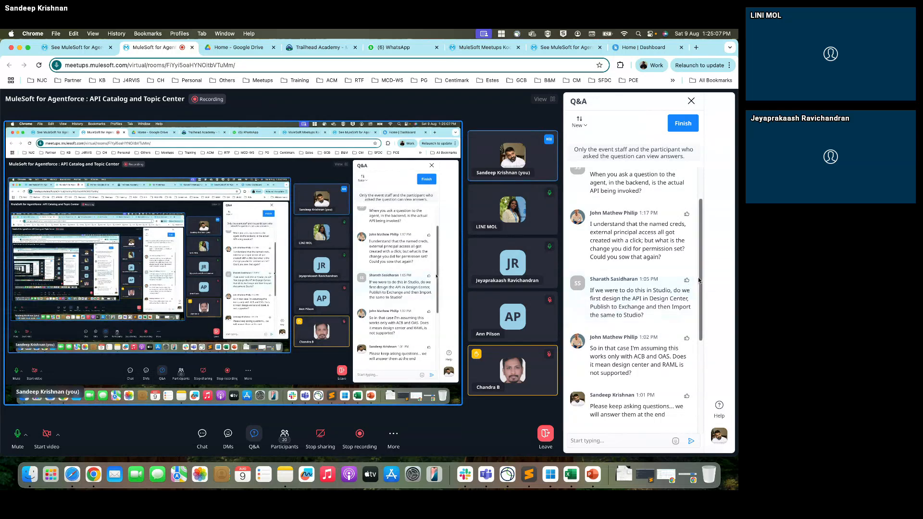
{"action": "scroll", "coordinate": [702, 274], "scroll_direction": "up", "scroll_amount": 2}
{"action": "scroll", "coordinate": [703, 255], "scroll_direction": "up", "scroll_amount": 1}
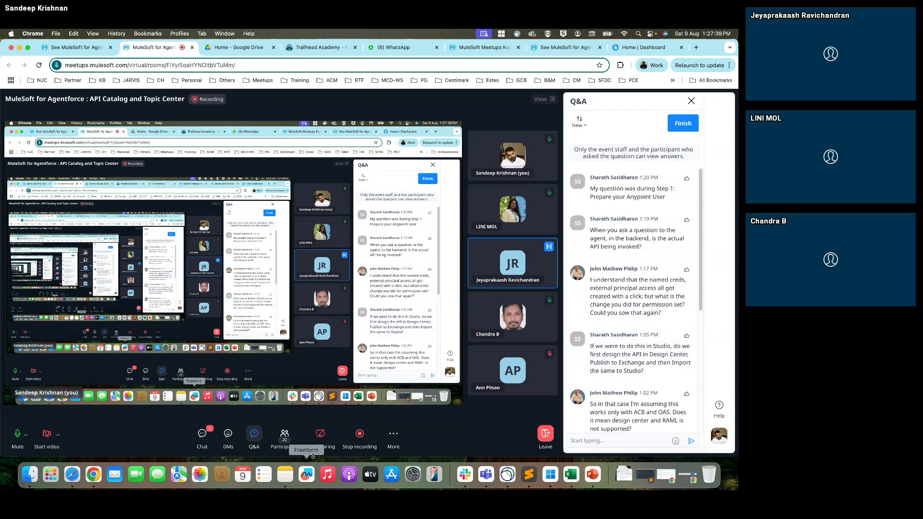
{"action": "left_click", "coordinate": [323, 436]}
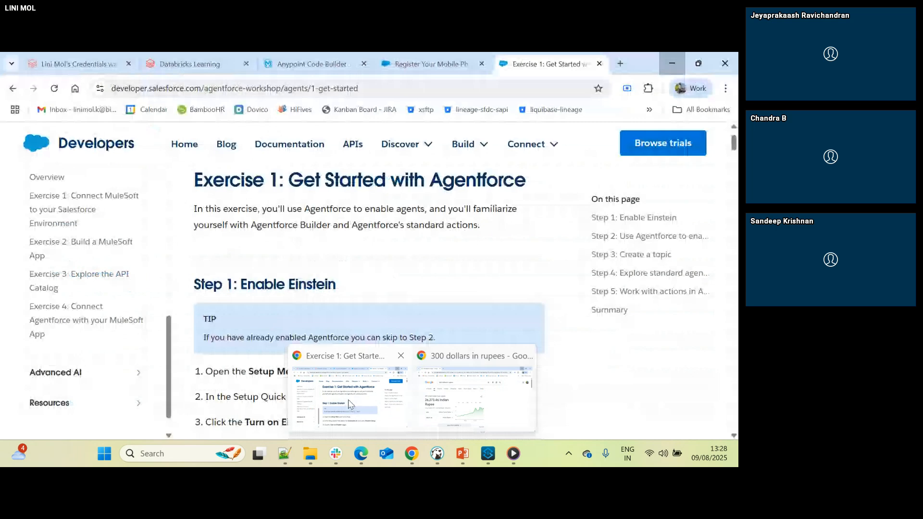
- Switch from the demo video to the Salesforce org in Chrome, postpone the mobile phone registration, and open Setup
{"action": "left_click", "coordinate": [346, 380]}
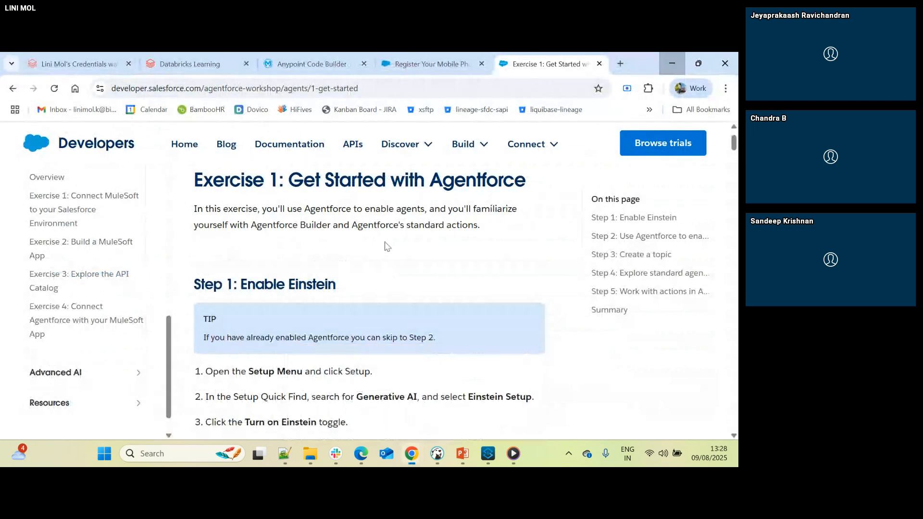
{"action": "left_click", "coordinate": [400, 65]}
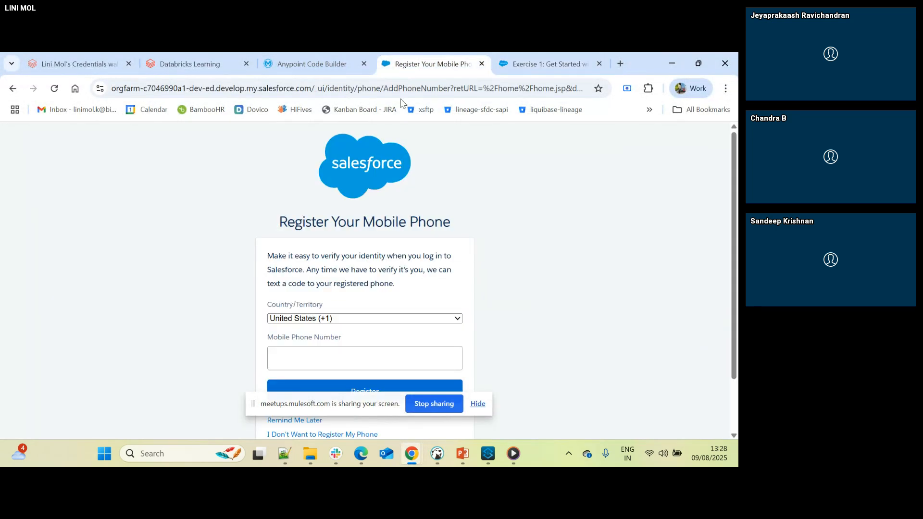
{"action": "scroll", "coordinate": [305, 364], "scroll_direction": "down", "scroll_amount": 2}
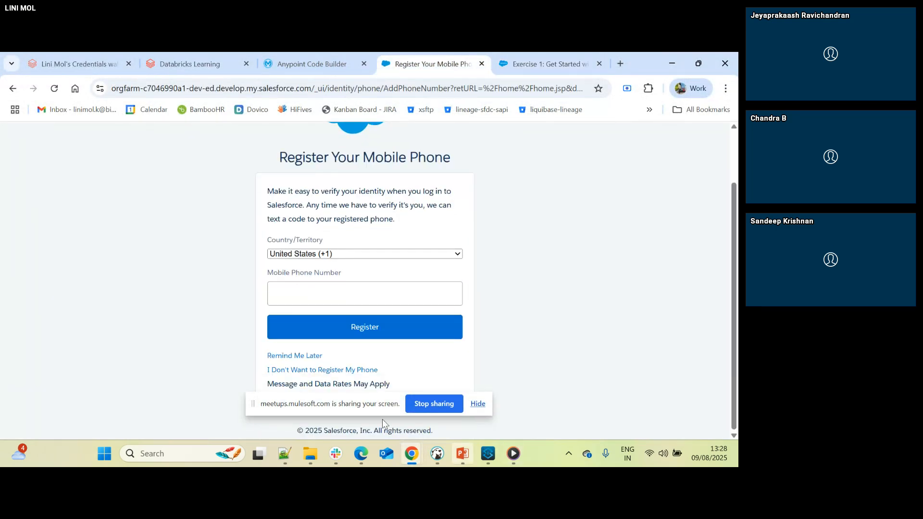
{"action": "left_click_drag", "start_coordinate": [382, 405], "coordinate": [668, 466]}
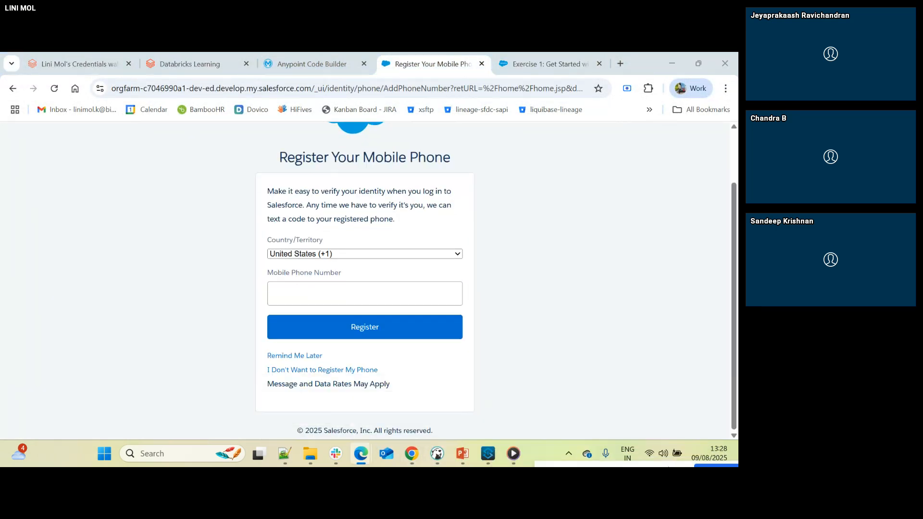
{"action": "left_click", "coordinate": [304, 356]}
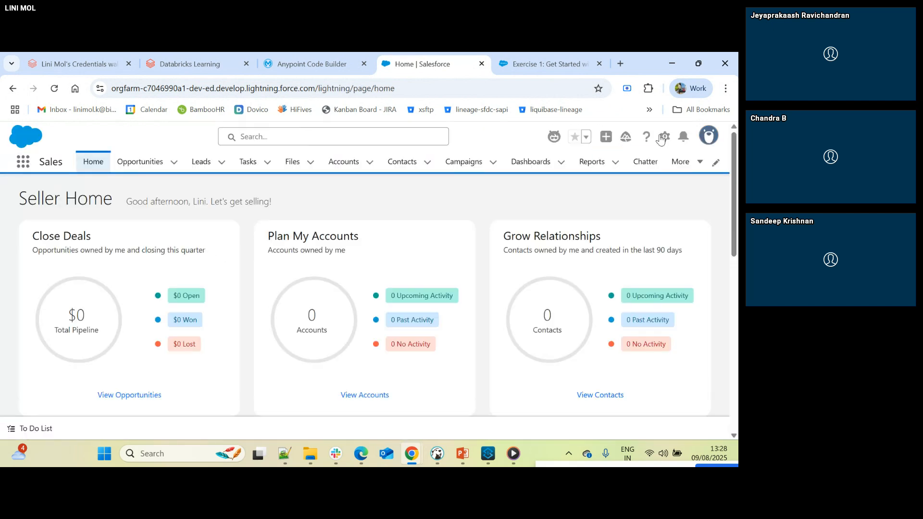
{"action": "left_click", "coordinate": [662, 140]}
{"action": "left_click", "coordinate": [604, 184]}
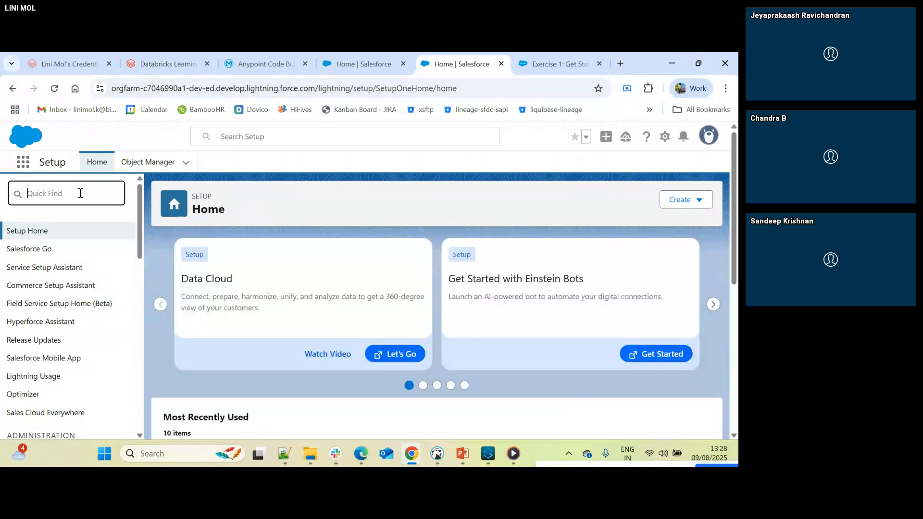
{"action": "type", "text": "any"}
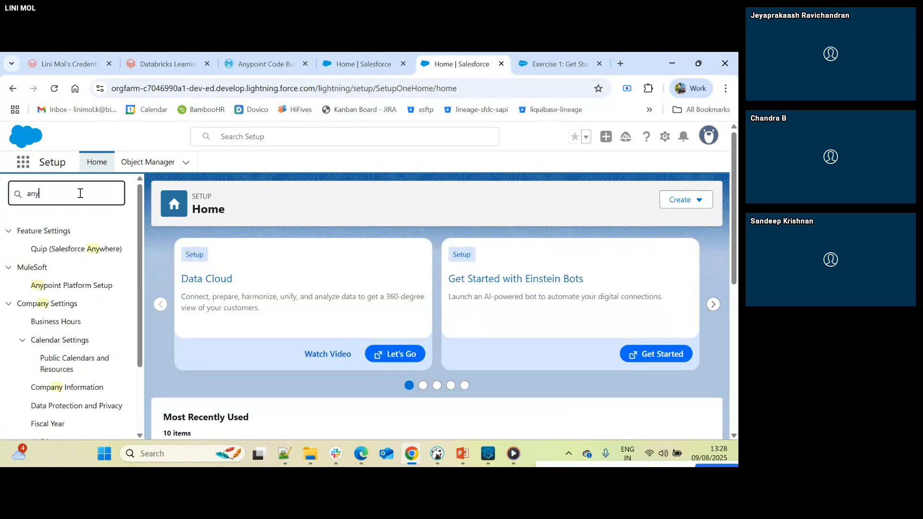
{"action": "key", "text": "BackSpace"}
{"action": "key", "text": "BackSpace"}
{"action": "key", "text": "BackSpace"}
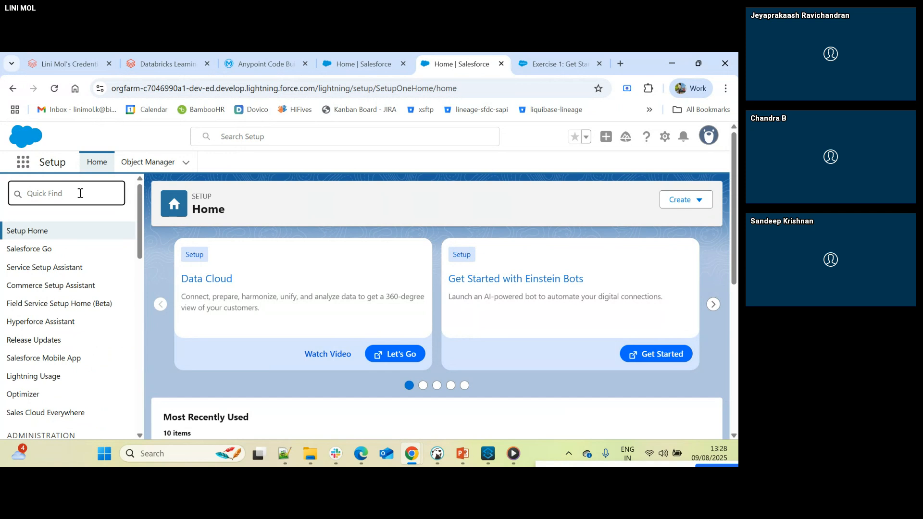
{"action": "type", "text": "p"}
{"action": "key", "text": "BackSpace"}
- Search Setup for "api ca" and open the API Catalog
{"action": "type", "text": "a"}
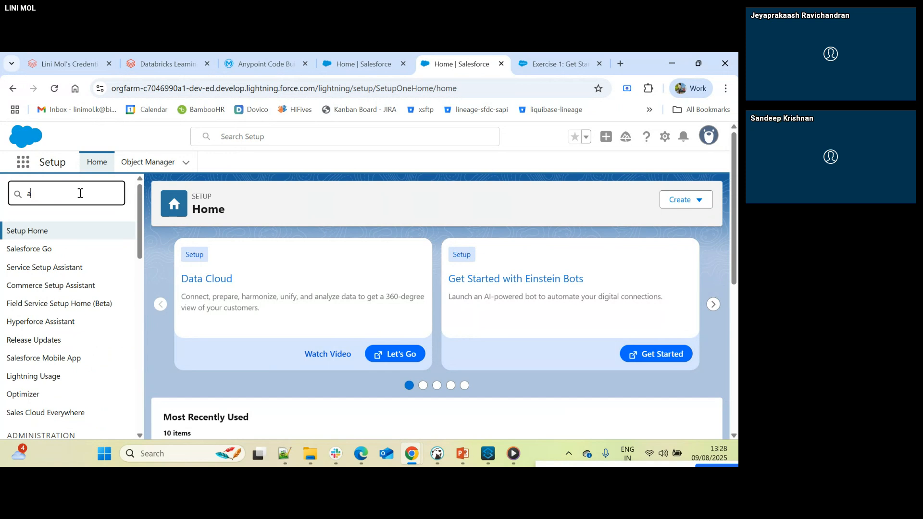
{"action": "type", "text": "pi c"}
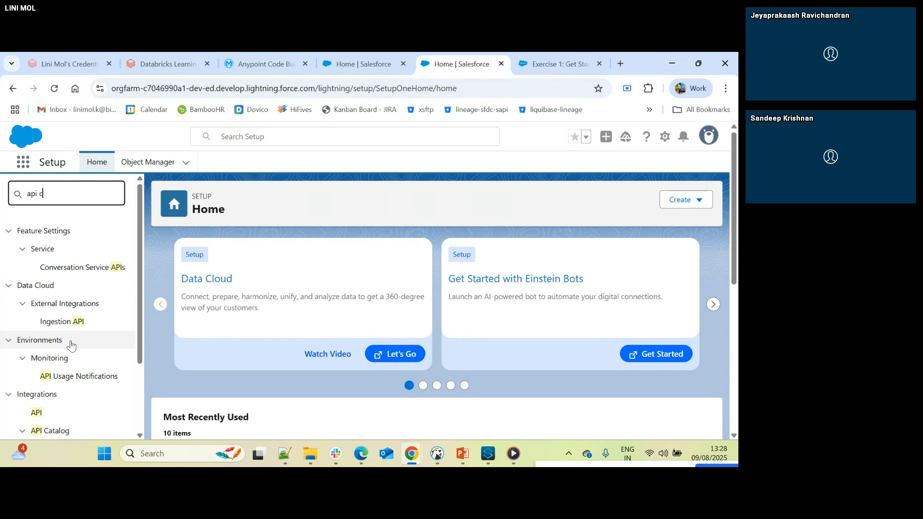
{"action": "type", "text": "a"}
{"action": "left_click", "coordinate": [72, 267]}
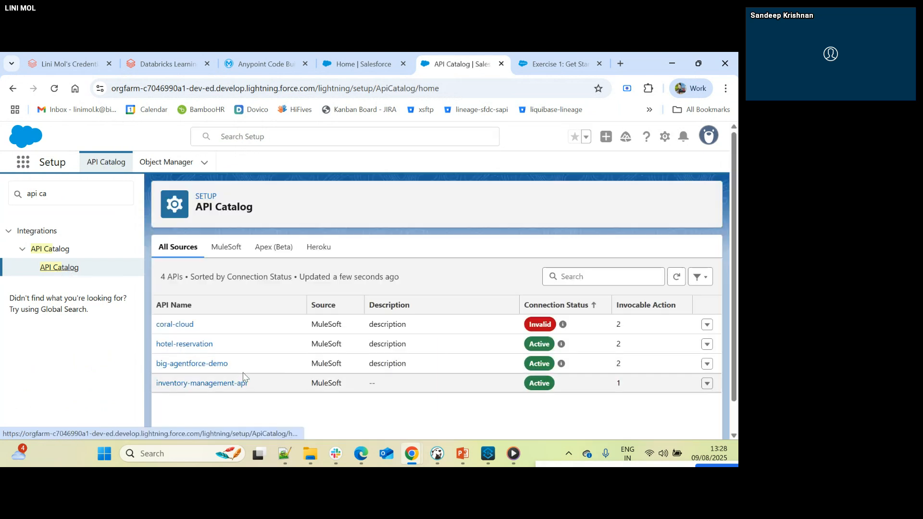
- Open the big-agentforce-demo API and examine its tags, permission assignment and /reservations operations
{"action": "left_click", "coordinate": [210, 368]}
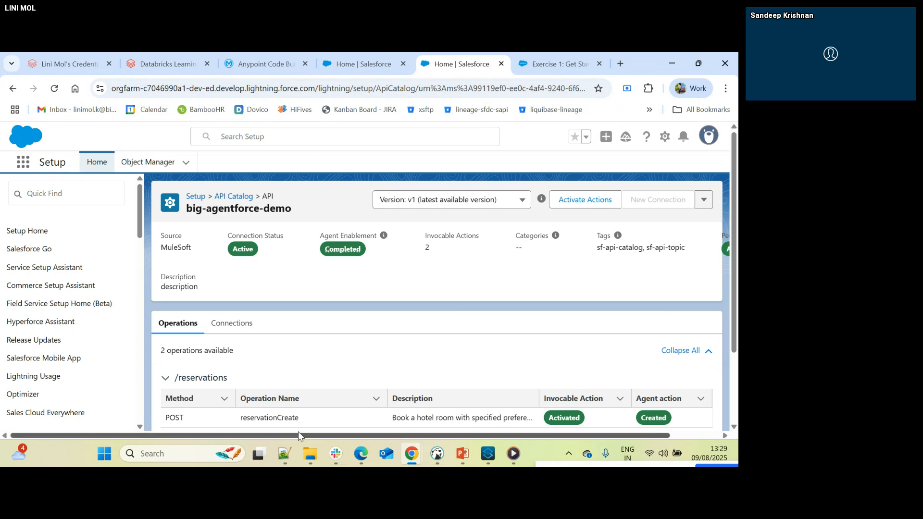
{"action": "left_click_drag", "start_coordinate": [341, 436], "coordinate": [391, 436]}
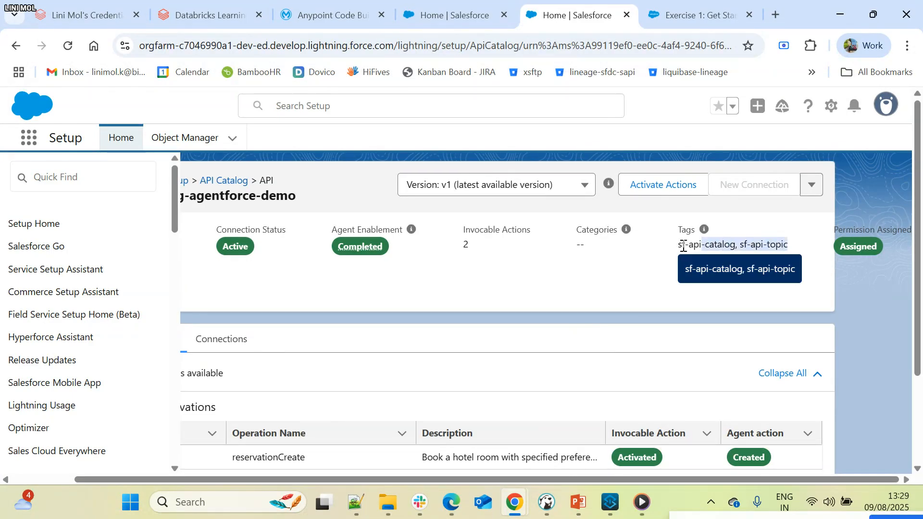
{"action": "scroll", "coordinate": [440, 293], "scroll_direction": "down", "scroll_amount": 3}
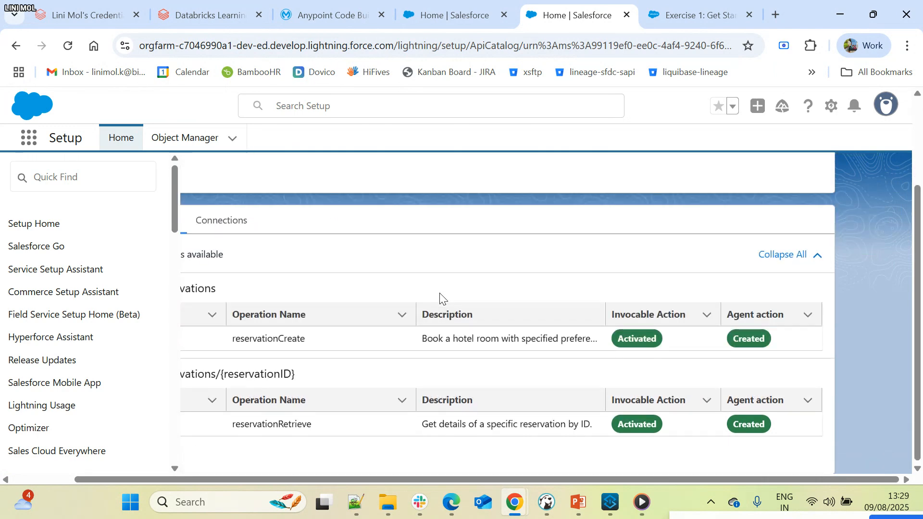
{"action": "scroll", "coordinate": [440, 298], "scroll_direction": "up", "scroll_amount": 3}
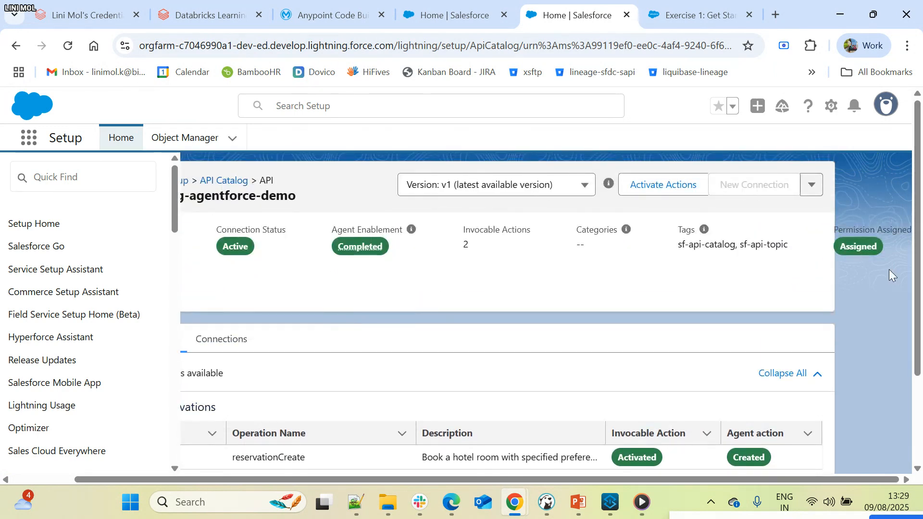
- Open Activate Actions for the big-agentforce-demo API and review the operations selected for activation
{"action": "left_click", "coordinate": [665, 191]}
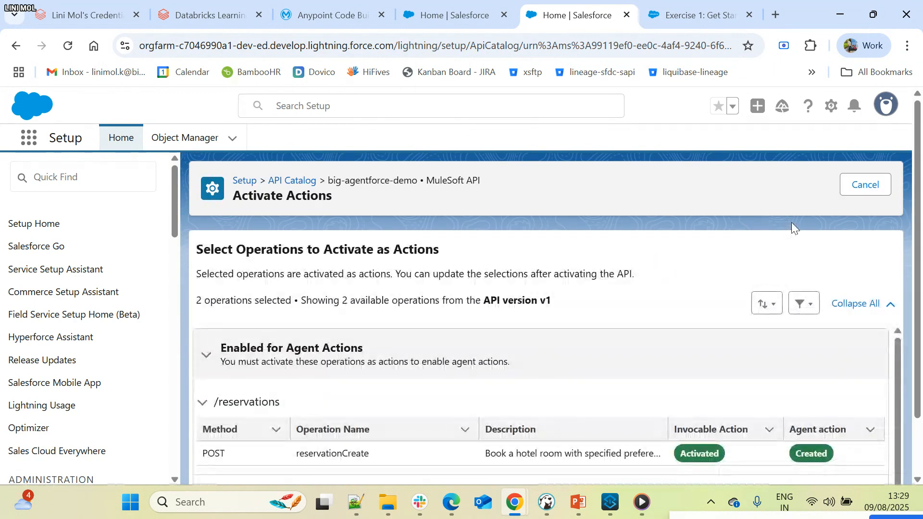
{"action": "scroll", "coordinate": [680, 307], "scroll_direction": "down", "scroll_amount": 1}
{"action": "scroll", "coordinate": [680, 307], "scroll_direction": "down", "scroll_amount": 1}
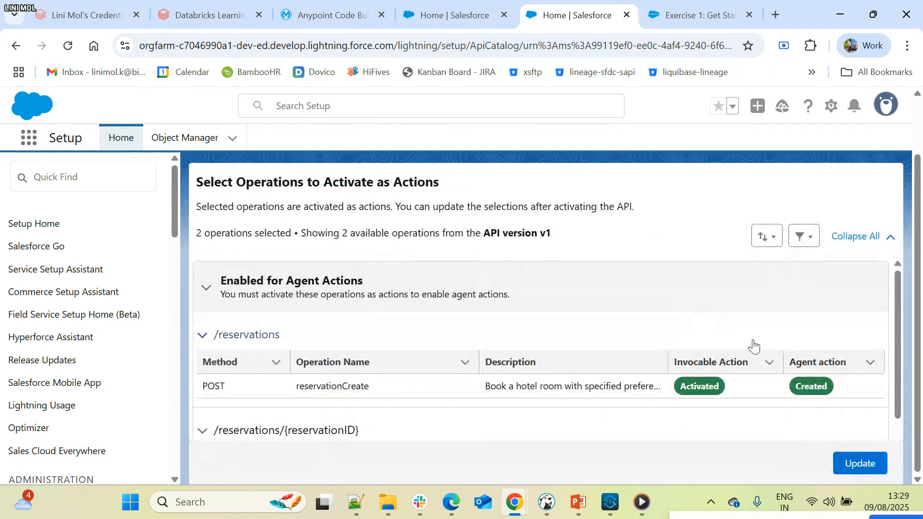
{"action": "scroll", "coordinate": [766, 365], "scroll_direction": "up", "scroll_amount": 2}
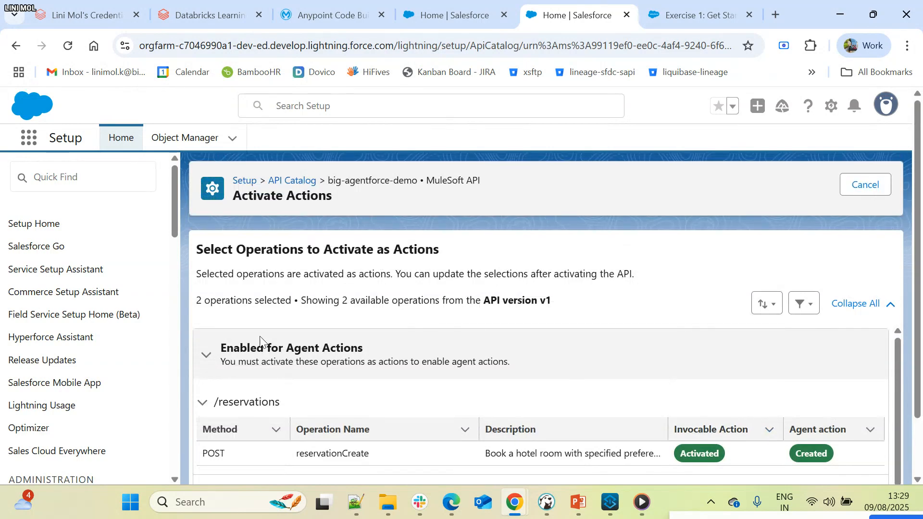
- Examine the reservationCreate and reservationRetrieve operations and their invocable and agent action statuses
{"action": "scroll", "coordinate": [605, 356], "scroll_direction": "down", "scroll_amount": 2}
{"action": "scroll", "coordinate": [781, 402], "scroll_direction": "down", "scroll_amount": 1}
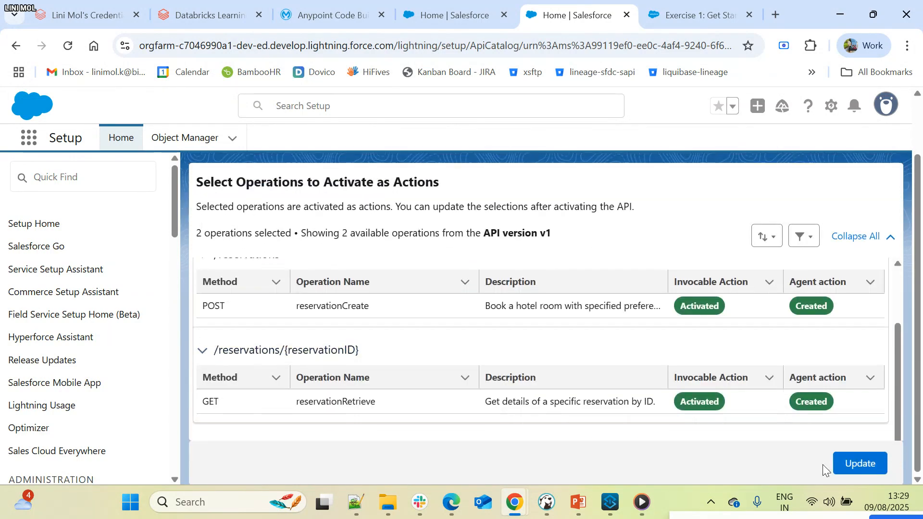
{"action": "scroll", "coordinate": [594, 414], "scroll_direction": "up", "scroll_amount": 3}
{"action": "scroll", "coordinate": [583, 217], "scroll_direction": "up", "scroll_amount": 2}
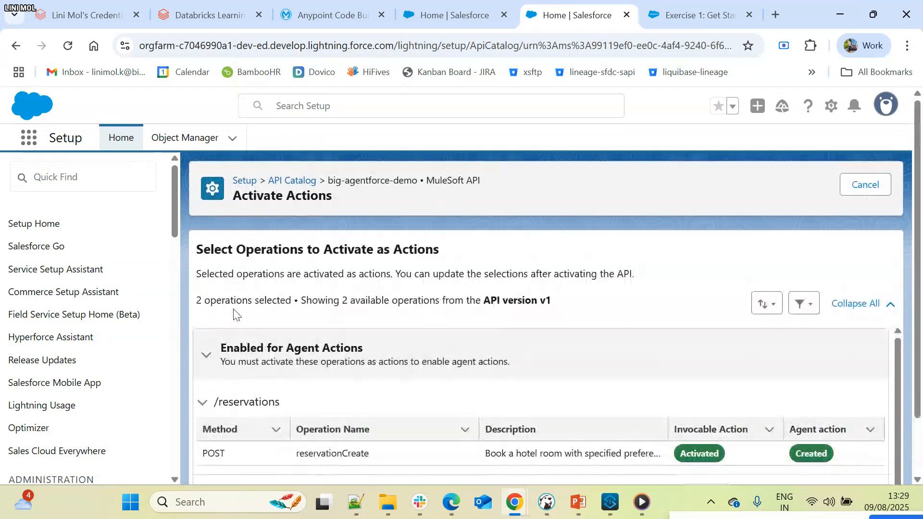
- Return to the API Catalog and display the available actions for the big-agentforce-demo API
{"action": "left_click", "coordinate": [207, 355]}
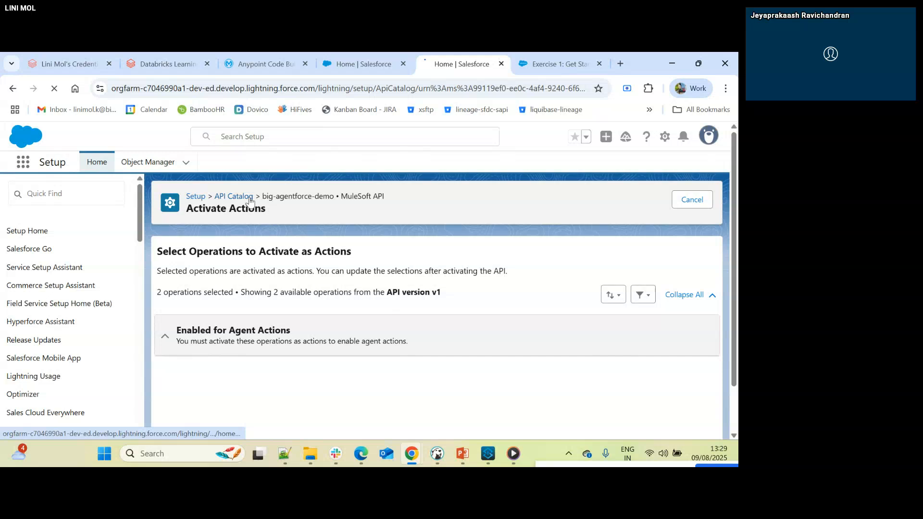
{"action": "left_click", "coordinate": [307, 181]}
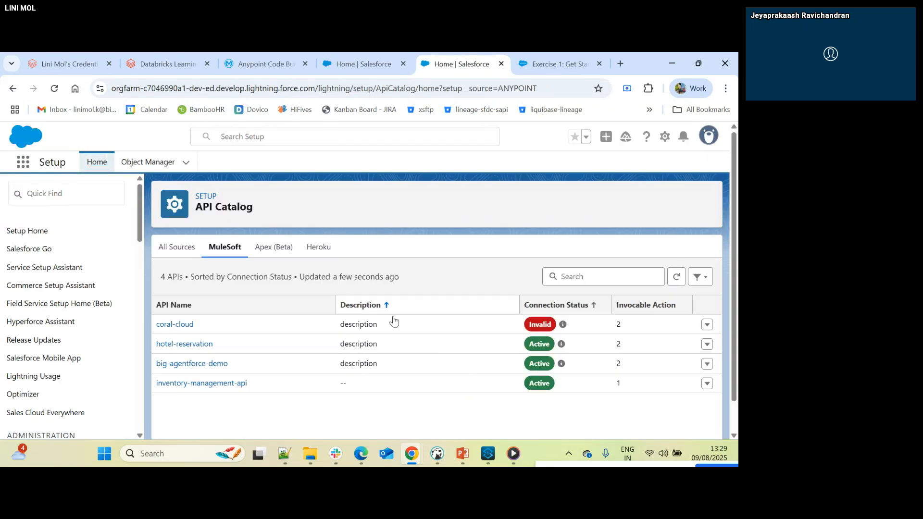
{"action": "left_click", "coordinate": [705, 366]}
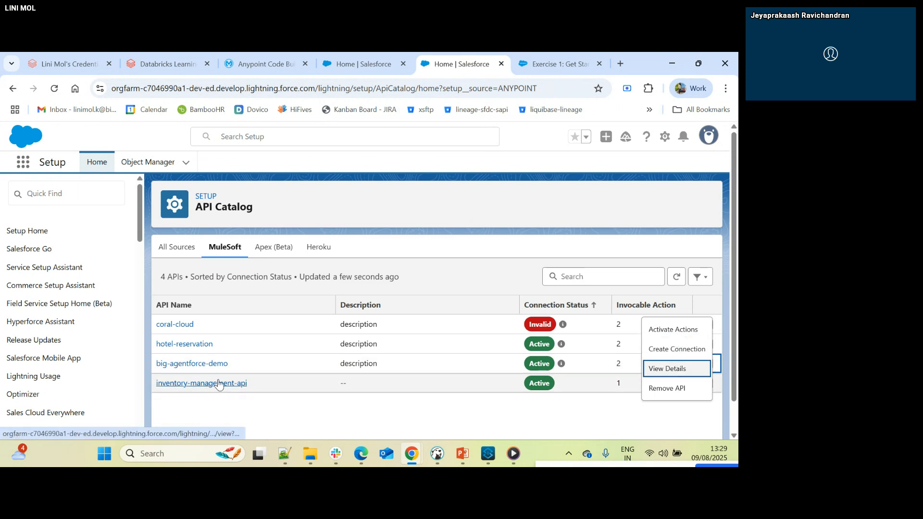
- Search Setup for "users", open the Users page and open the presenter's System Administrator user record
{"action": "left_click", "coordinate": [38, 193]}
{"action": "type", "text": "users"}
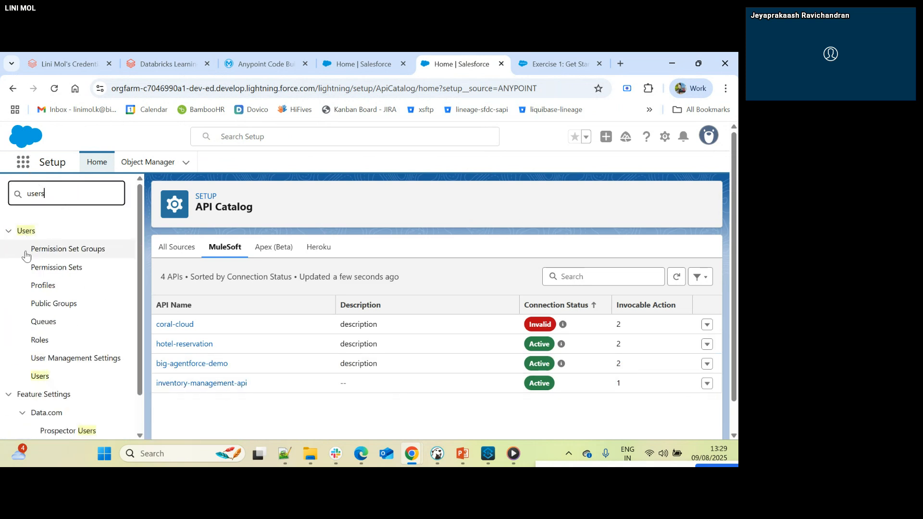
{"action": "left_click", "coordinate": [40, 376]}
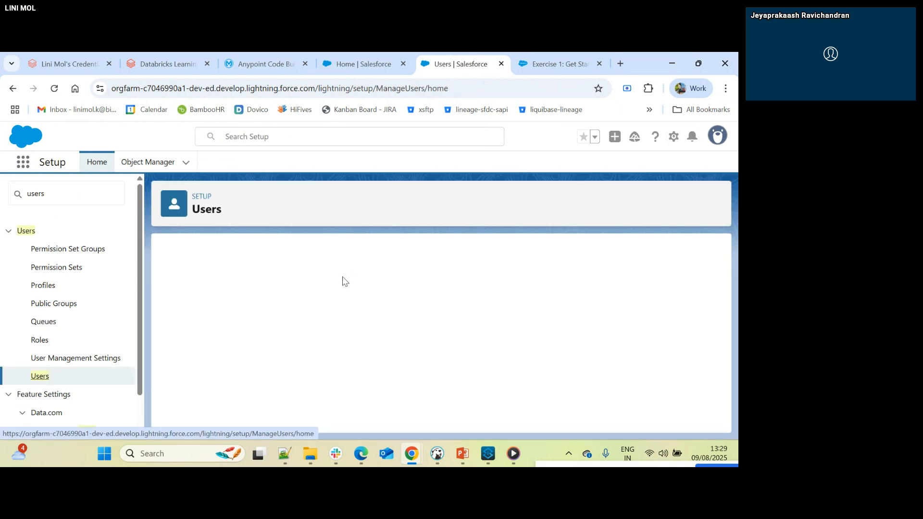
{"action": "scroll", "coordinate": [343, 282], "scroll_direction": "down", "scroll_amount": 1}
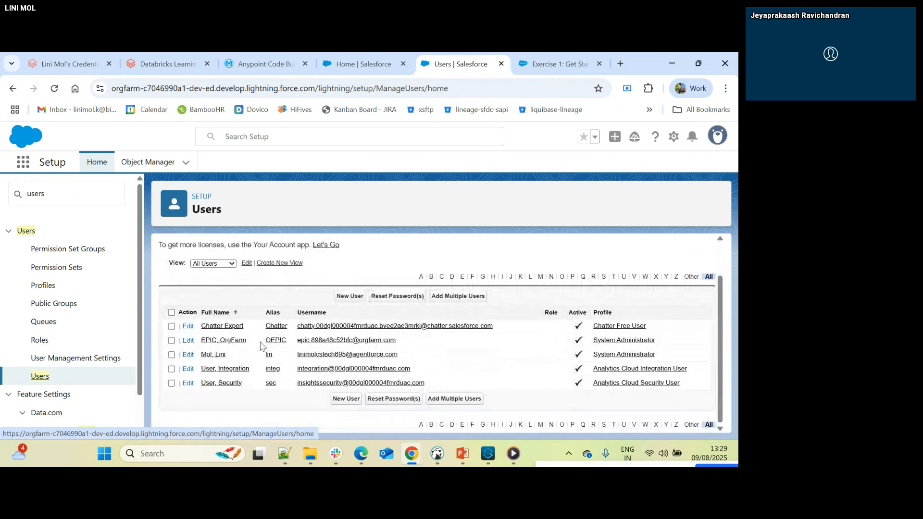
{"action": "left_click", "coordinate": [207, 358]}
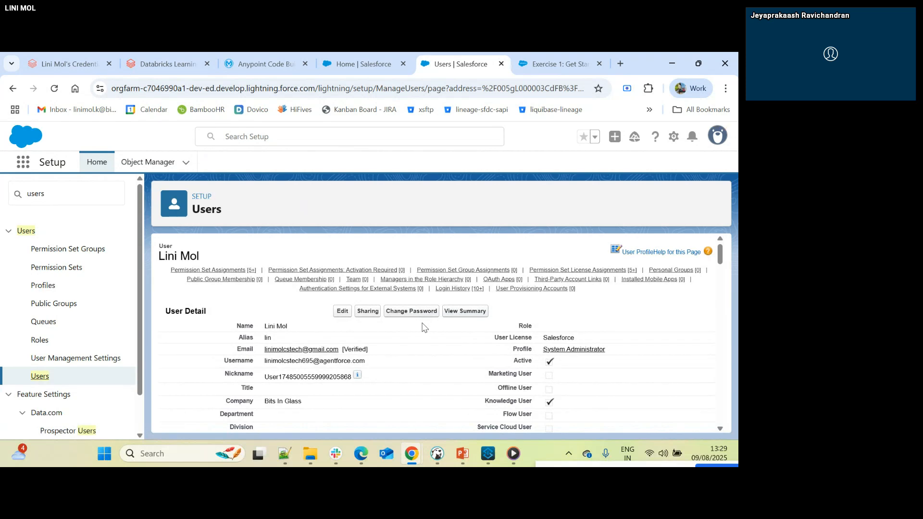
- Examine the related-list links and the detail settings of the user record
{"action": "mouse_move", "coordinate": [472, 272]}
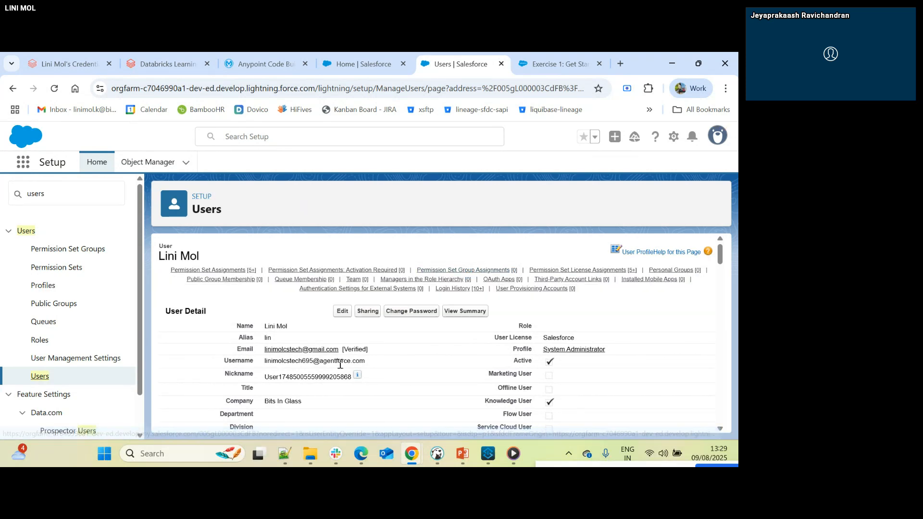
{"action": "scroll", "coordinate": [385, 336], "scroll_direction": "down", "scroll_amount": 10}
{"action": "scroll", "coordinate": [413, 334], "scroll_direction": "up", "scroll_amount": 2}
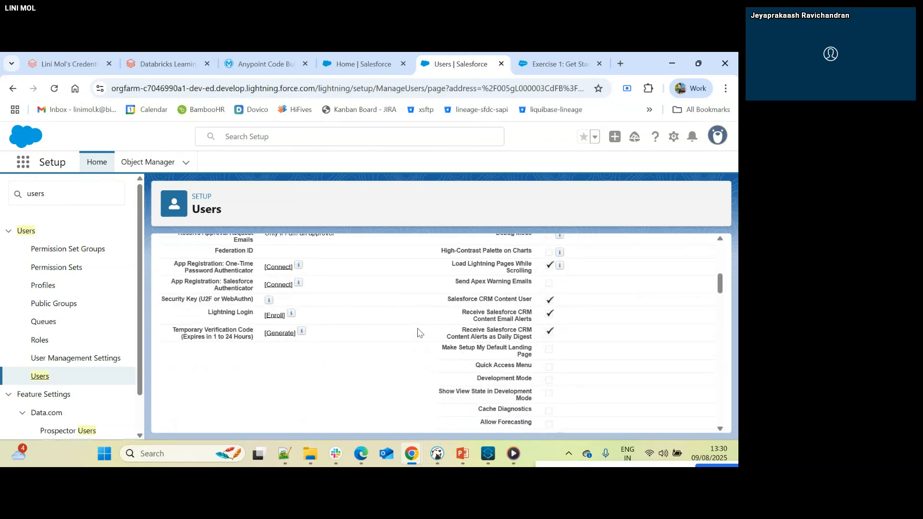
{"action": "scroll", "coordinate": [418, 331], "scroll_direction": "down", "scroll_amount": 2}
{"action": "scroll", "coordinate": [417, 332], "scroll_direction": "up", "scroll_amount": 10}
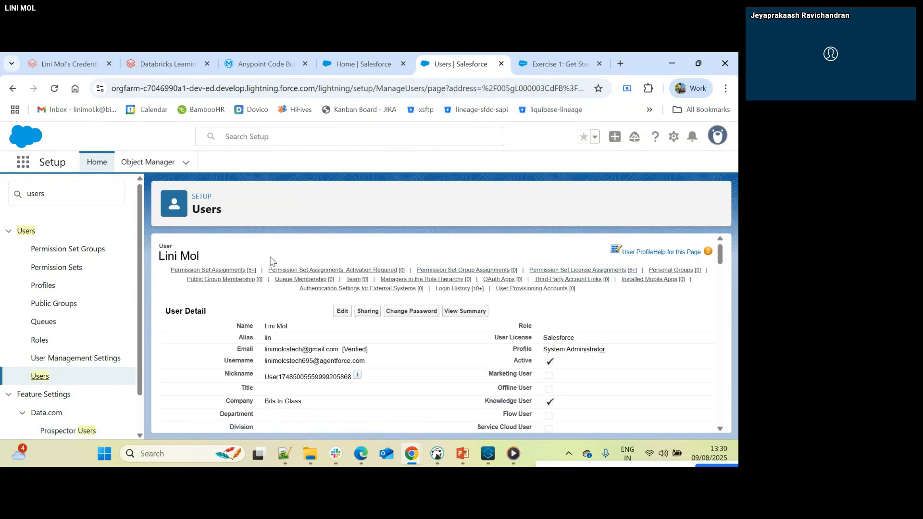
- Go to the user's Permission Set Assignments and examine them along with the permission set license assignments, including Agentforce (Default)
{"action": "left_click", "coordinate": [211, 271]}
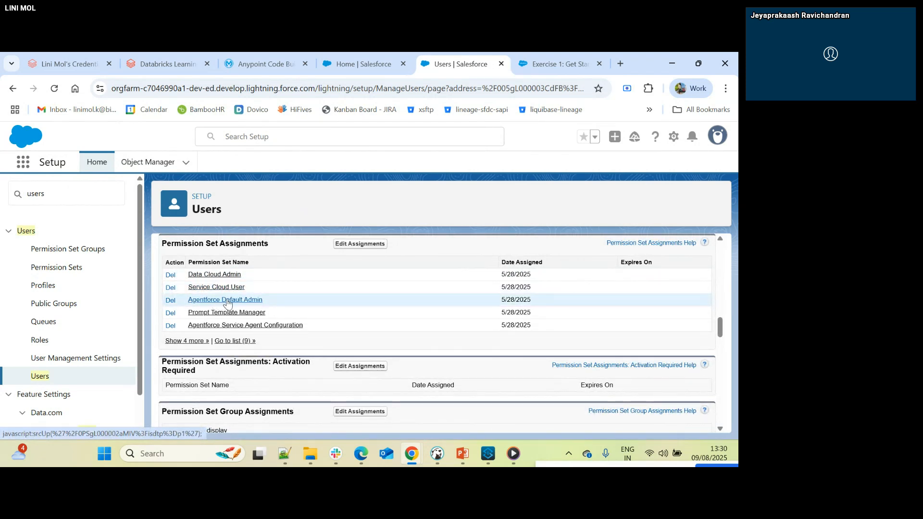
{"action": "scroll", "coordinate": [229, 304], "scroll_direction": "down", "scroll_amount": 5}
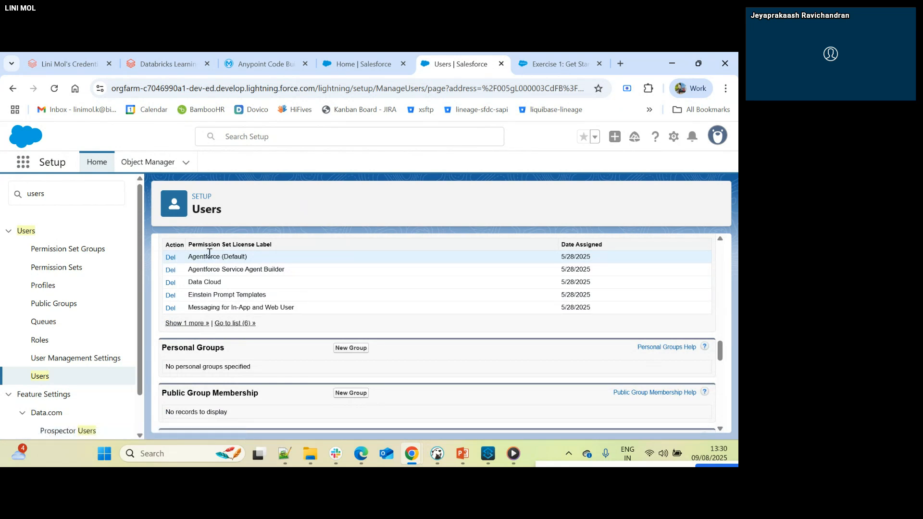
{"action": "left_click_drag", "start_coordinate": [197, 257], "coordinate": [252, 260]}
{"action": "left_click", "coordinate": [253, 258]}
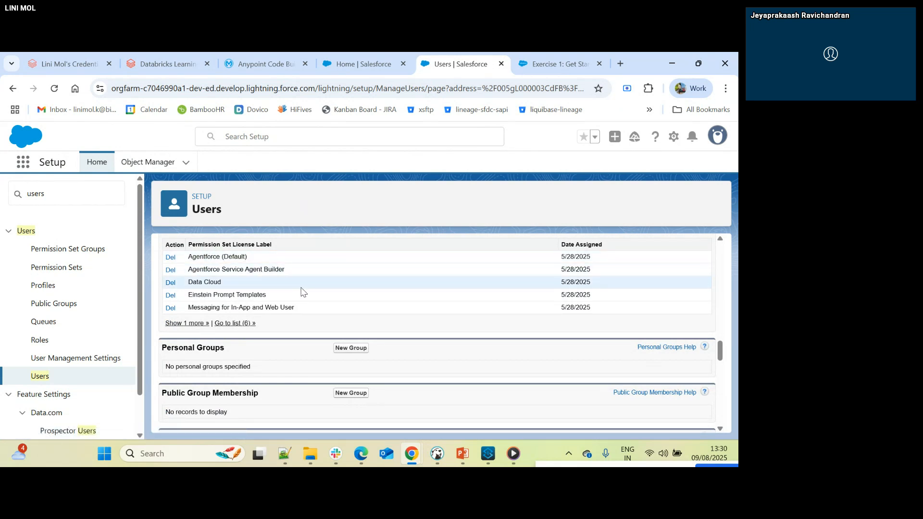
- Open the user's permission set license assignments for editing, review the available licenses, and return to the user record
{"action": "scroll", "coordinate": [303, 298], "scroll_direction": "up", "scroll_amount": 1}
{"action": "left_click", "coordinate": [358, 284]}
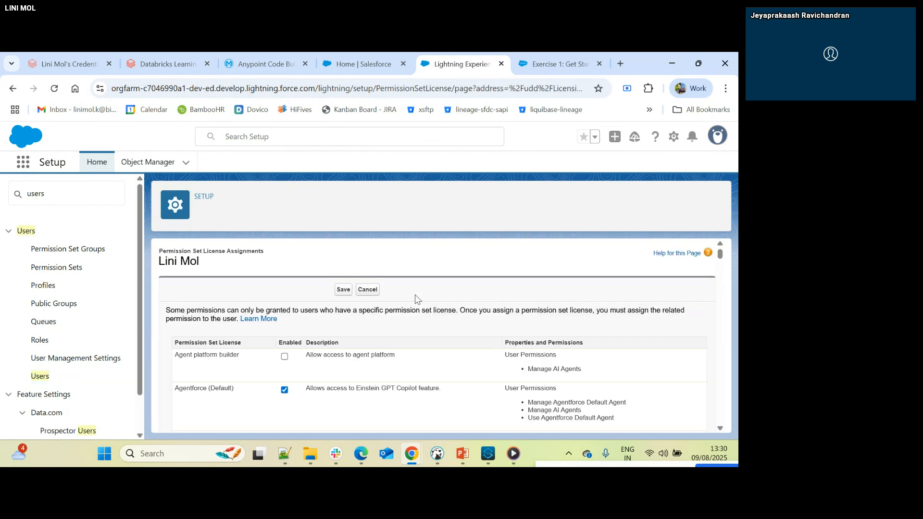
{"action": "scroll", "coordinate": [416, 298], "scroll_direction": "down", "scroll_amount": 8}
{"action": "scroll", "coordinate": [416, 298], "scroll_direction": "up", "scroll_amount": 8}
{"action": "left_click", "coordinate": [13, 88]}
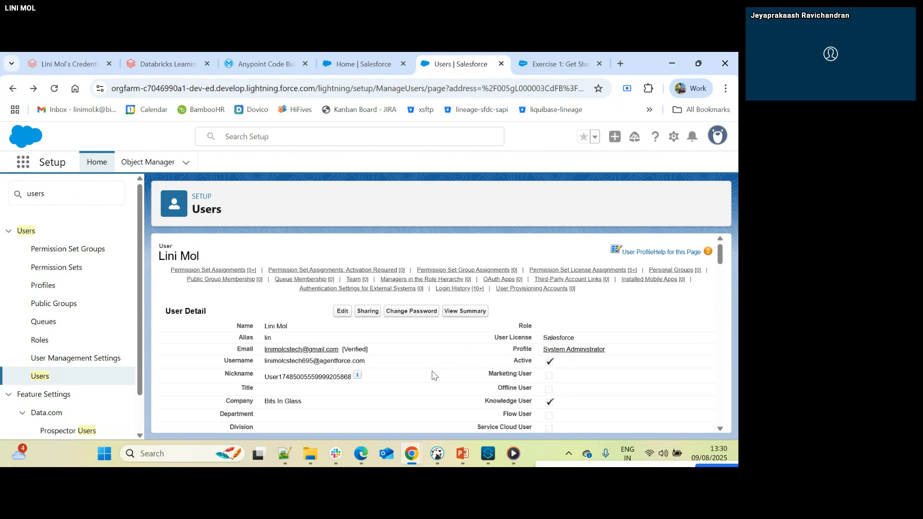
- Find "extern" in the user record and examine the Authentication Settings for External Systems and the sections around it
{"action": "key", "text": "ctrl+f"}
{"action": "type", "text": "exter"}
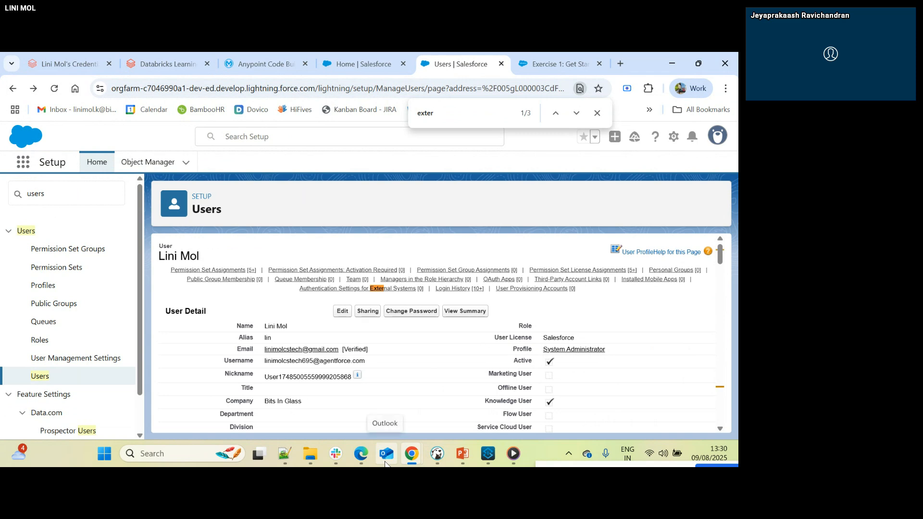
{"action": "type", "text": "n"}
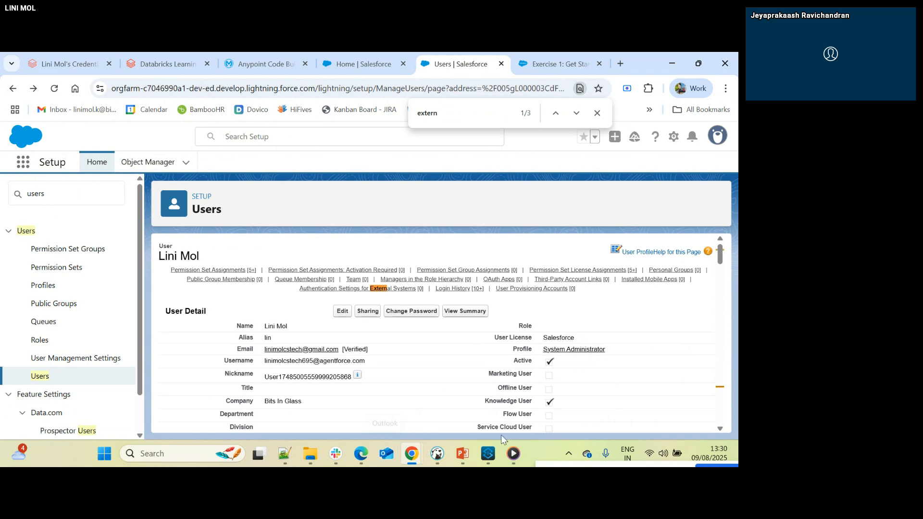
{"action": "key", "text": "Return"}
{"action": "scroll", "coordinate": [452, 363], "scroll_direction": "down", "scroll_amount": 3}
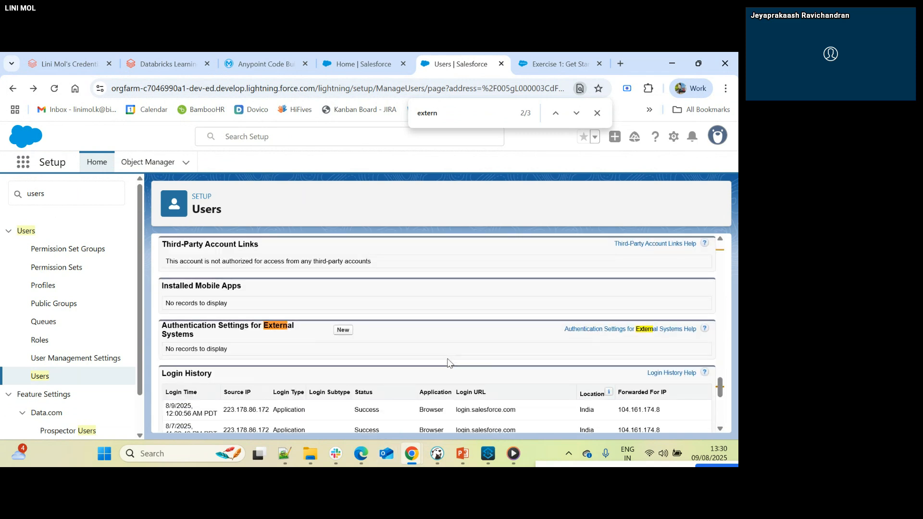
{"action": "key", "text": "Return"}
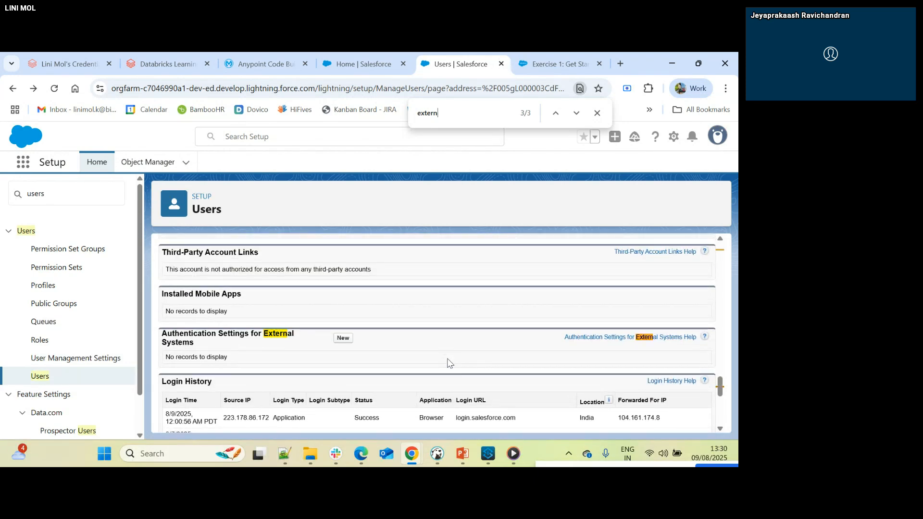
{"action": "scroll", "coordinate": [448, 363], "scroll_direction": "down", "scroll_amount": 4}
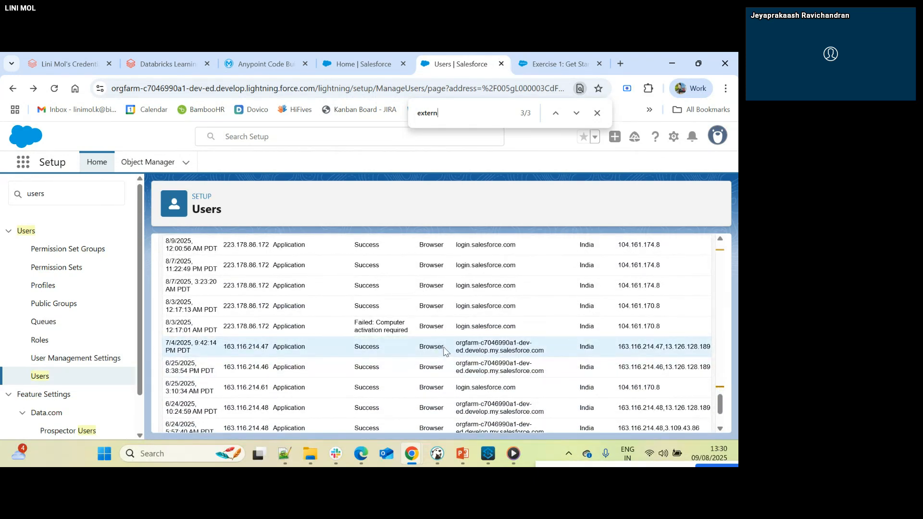
{"action": "scroll", "coordinate": [446, 352], "scroll_direction": "down", "scroll_amount": 2}
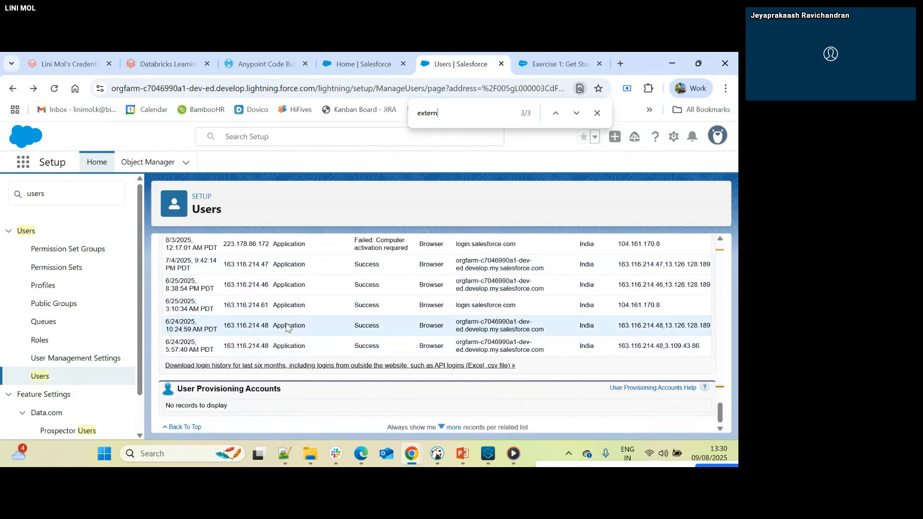
{"action": "scroll", "coordinate": [497, 298], "scroll_direction": "up", "scroll_amount": 4}
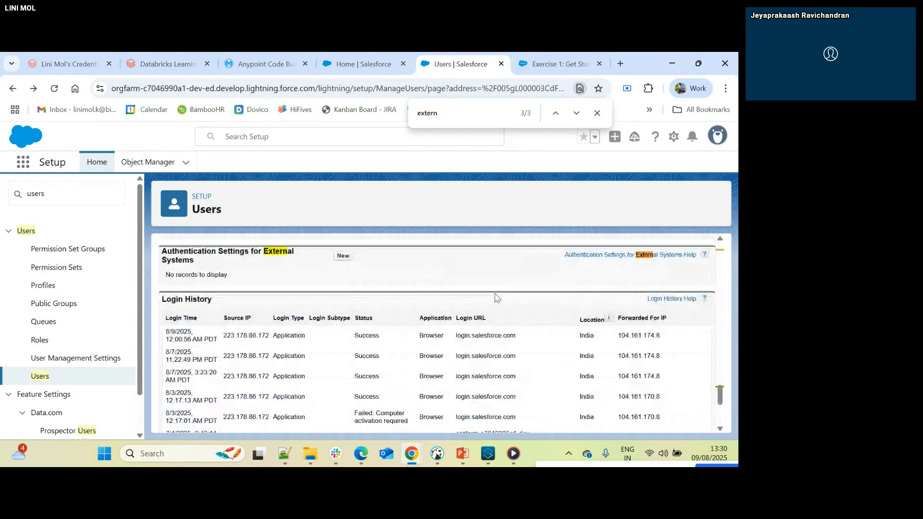
{"action": "scroll", "coordinate": [496, 296], "scroll_direction": "up", "scroll_amount": 1}
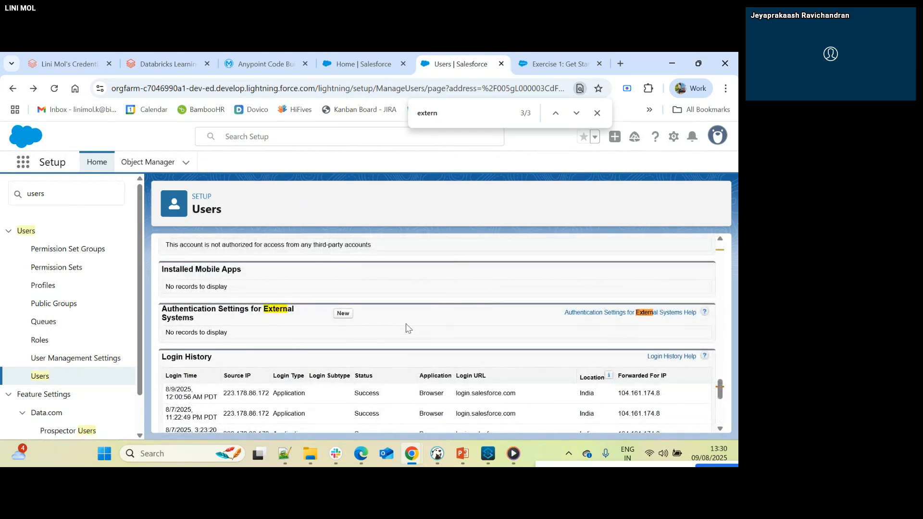
{"action": "key", "text": "alt+Tab"}
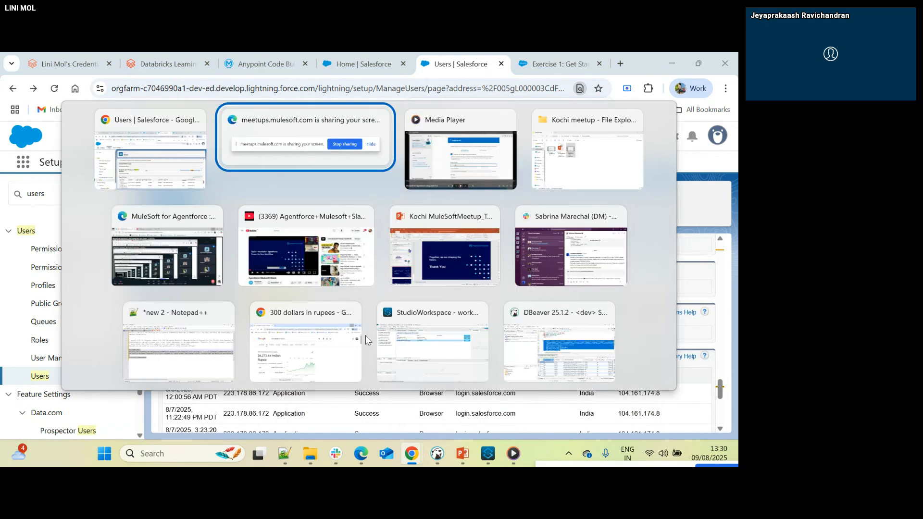
{"action": "key", "text": "Tab"}
{"action": "key", "text": "alt+Tab"}
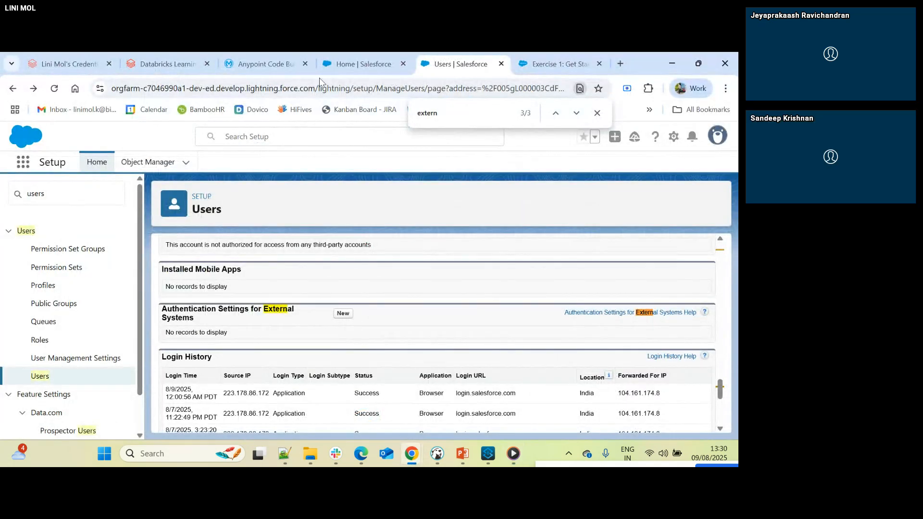
- Display the Anypoint Platform navigation from the Code Builder page, and dismiss the "Personalize your navigation" prompt on the Salesforce Sales home
{"action": "left_click", "coordinate": [262, 65]}
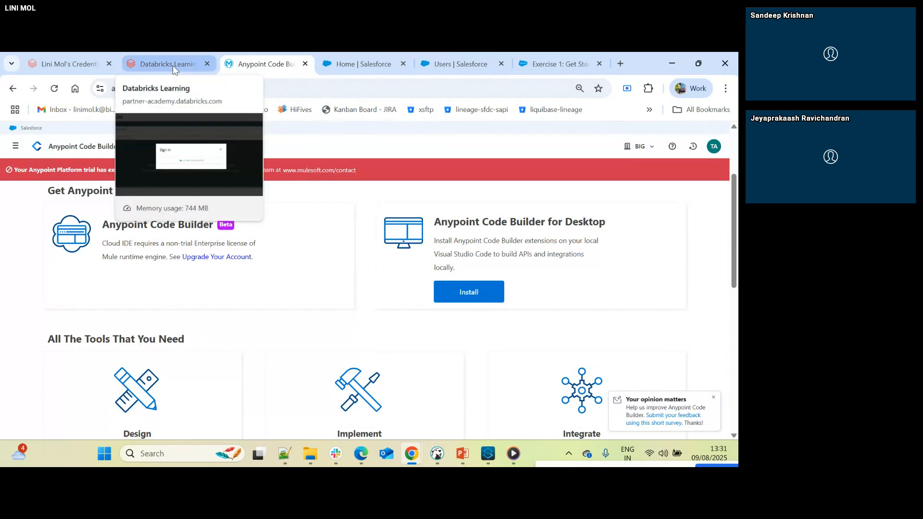
{"action": "left_click", "coordinate": [16, 145]}
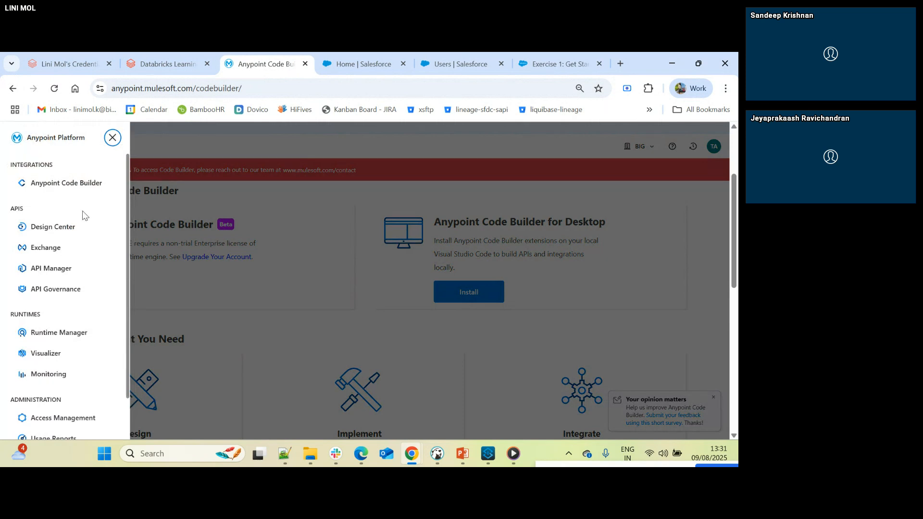
{"action": "left_click", "coordinate": [378, 59]}
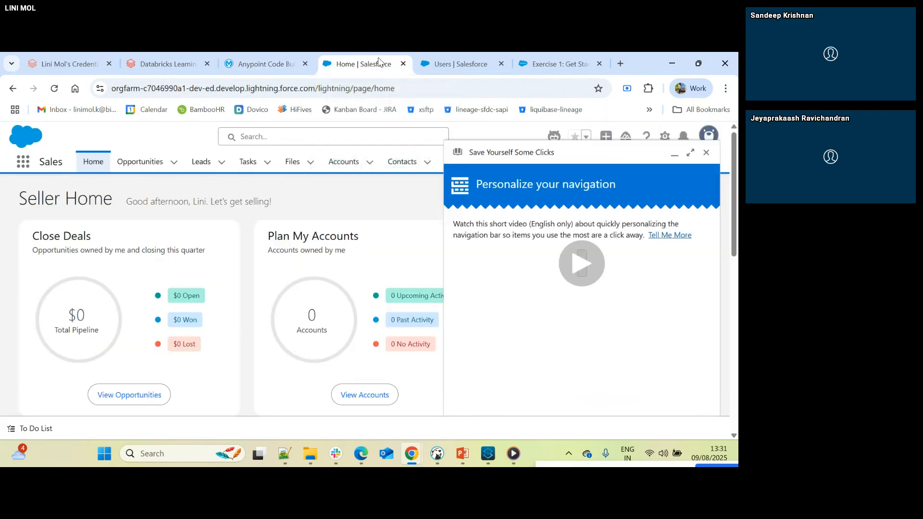
{"action": "left_click", "coordinate": [706, 153]}
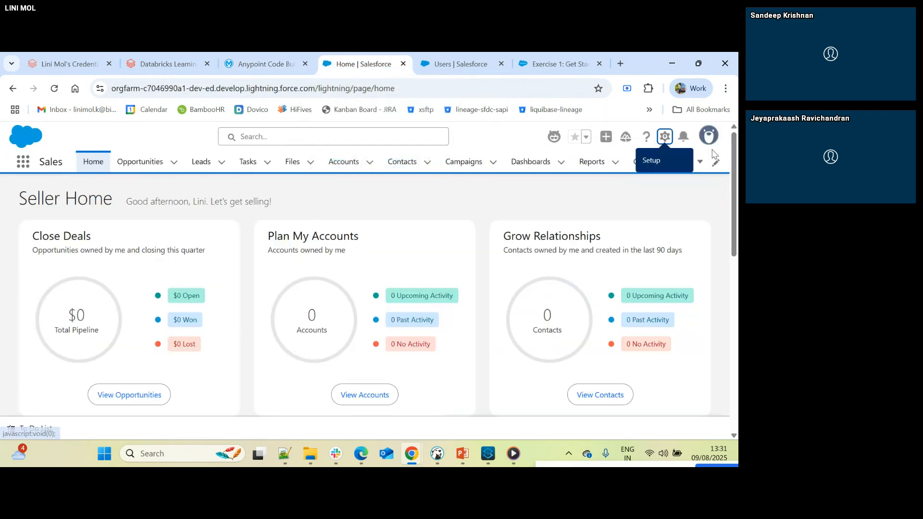
- Return to Salesforce Setup, search for "agentfor", and open Agentforce Agents at the list of agents
{"action": "left_click", "coordinate": [454, 60]}
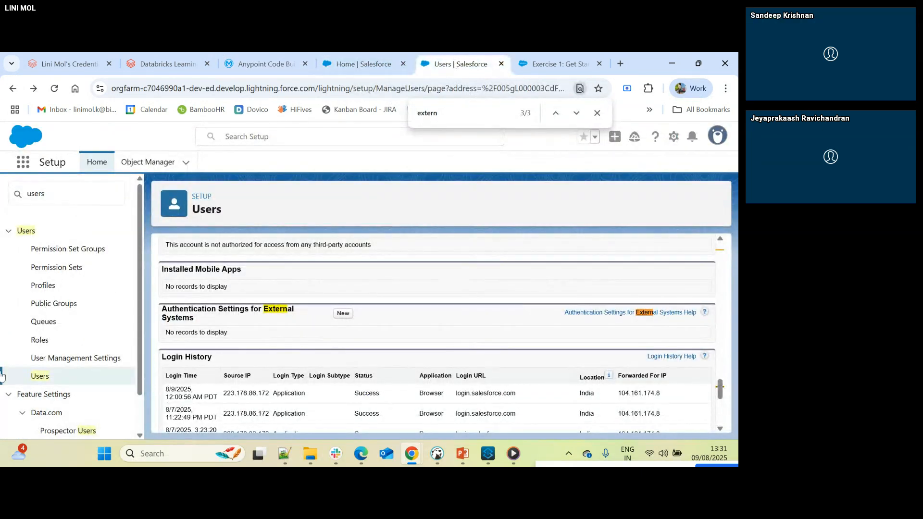
{"action": "left_click_drag", "start_coordinate": [57, 193], "coordinate": [20, 194]}
{"action": "type", "text": "a"}
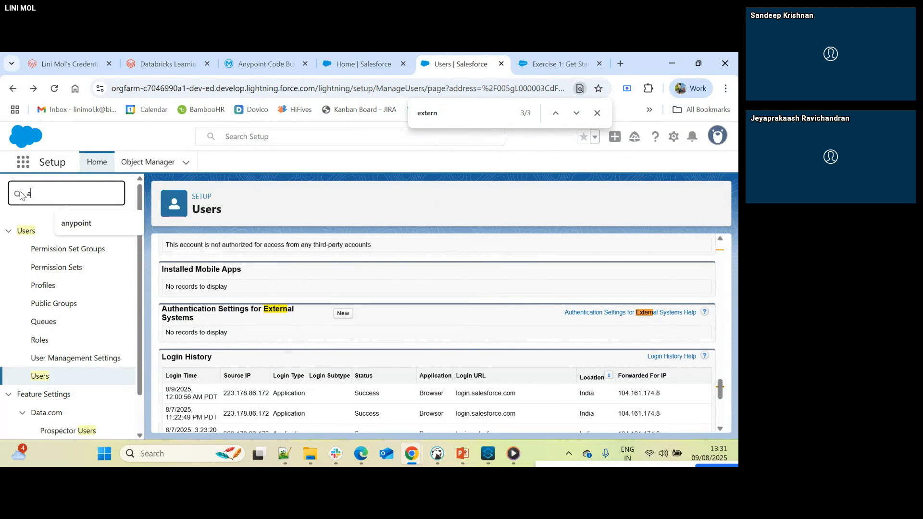
{"action": "type", "text": "gentfor"}
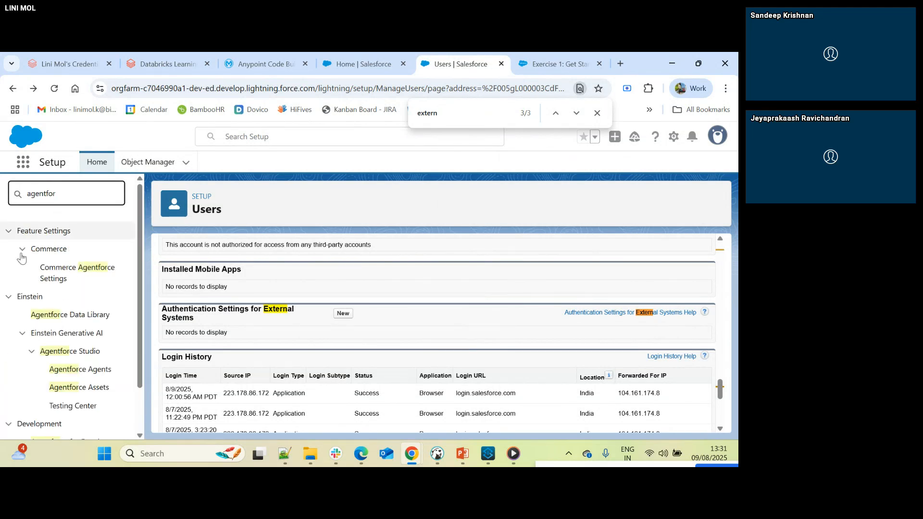
{"action": "left_click", "coordinate": [82, 370]}
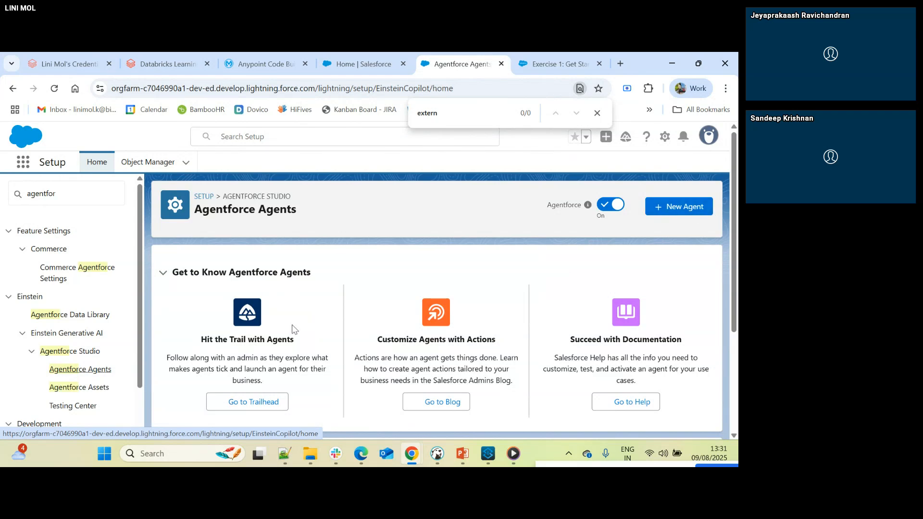
{"action": "scroll", "coordinate": [295, 329], "scroll_direction": "down", "scroll_amount": 4}
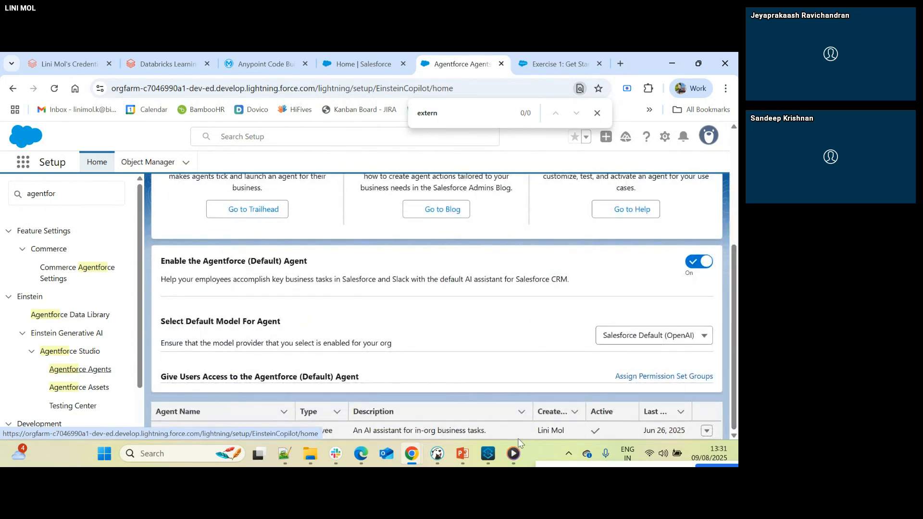
- Open the Agentforce (Default) agent in Agentforce Builder, dismissing the customization prompt, and deactivate the agent
{"action": "left_click", "coordinate": [214, 436]}
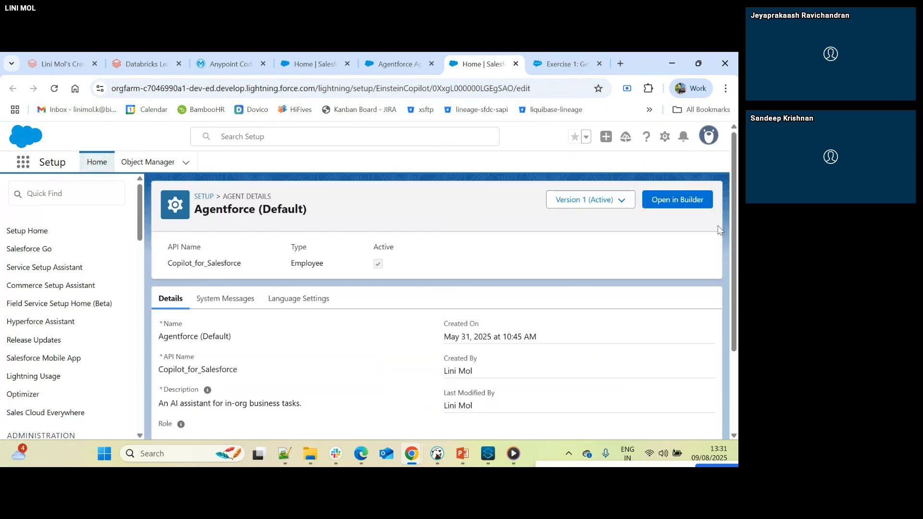
{"action": "left_click", "coordinate": [683, 204]}
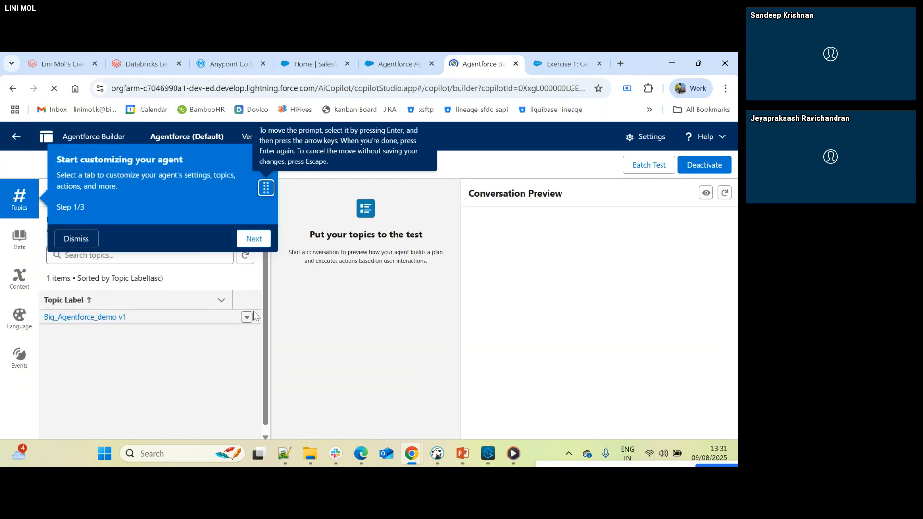
{"action": "left_click", "coordinate": [64, 242]}
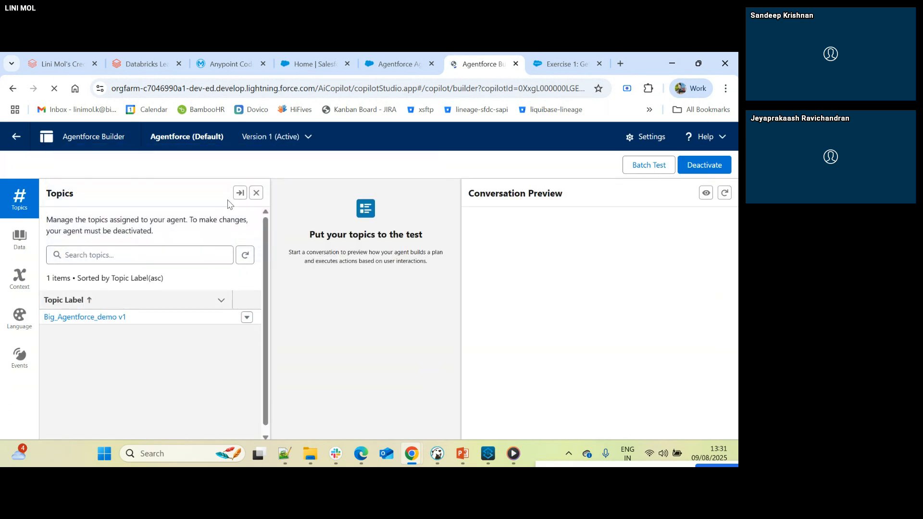
{"action": "left_click", "coordinate": [701, 162]}
{"action": "left_click", "coordinate": [385, 310]}
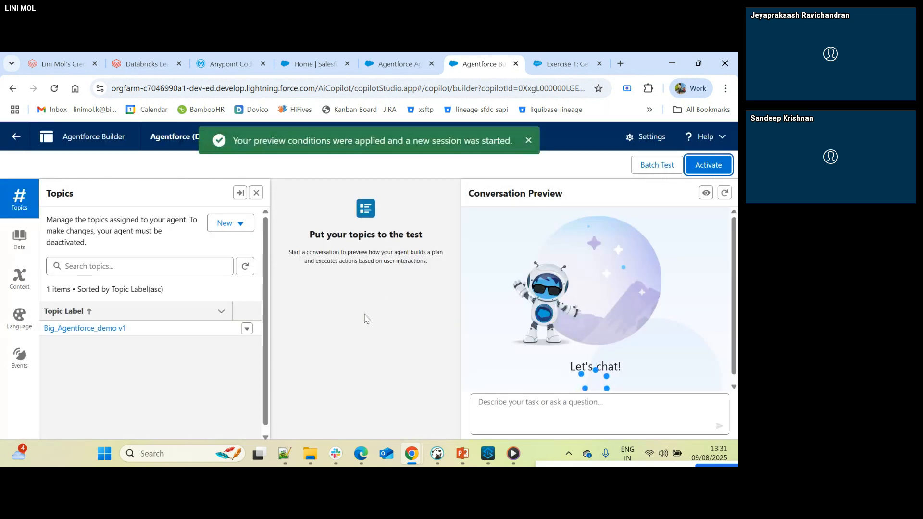
- Display the Asset Library topics that can be added to the agent, mark Big_Agentforce_demo v1, and cancel the dialog
{"action": "left_click", "coordinate": [237, 223]}
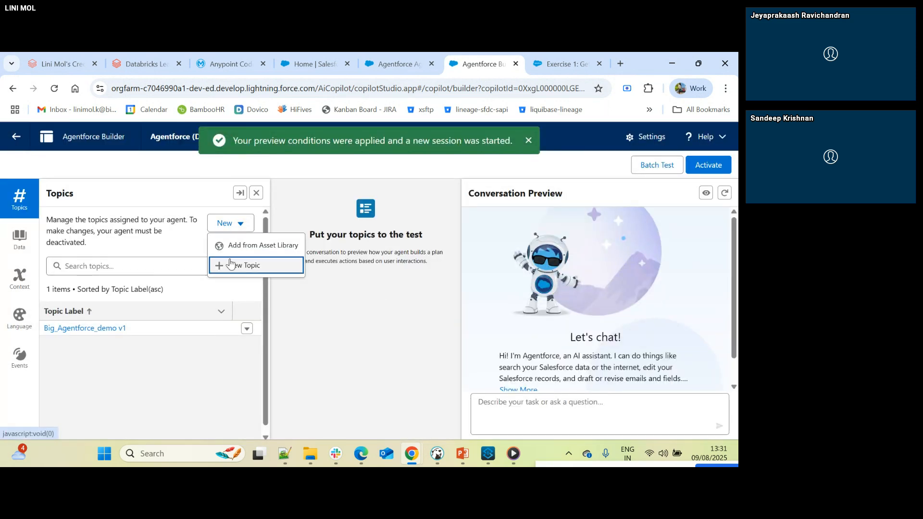
{"action": "left_click", "coordinate": [241, 248]}
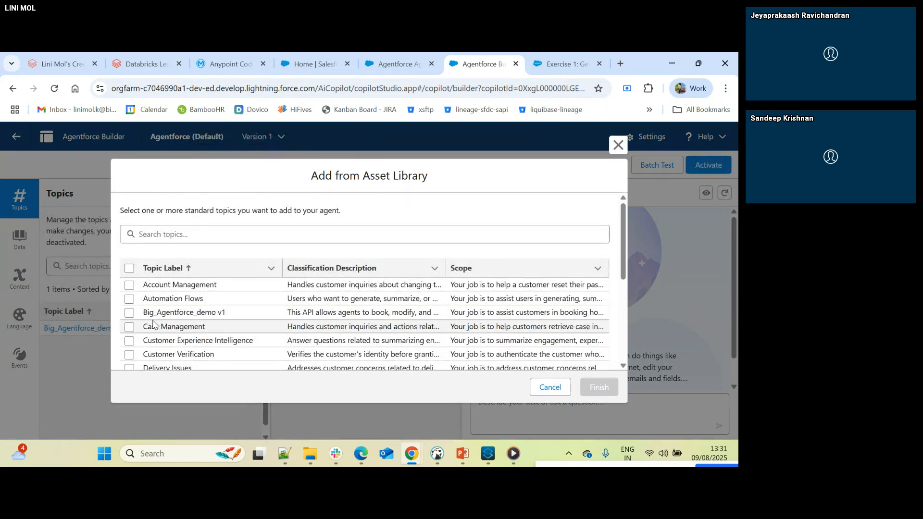
{"action": "left_click", "coordinate": [128, 313]}
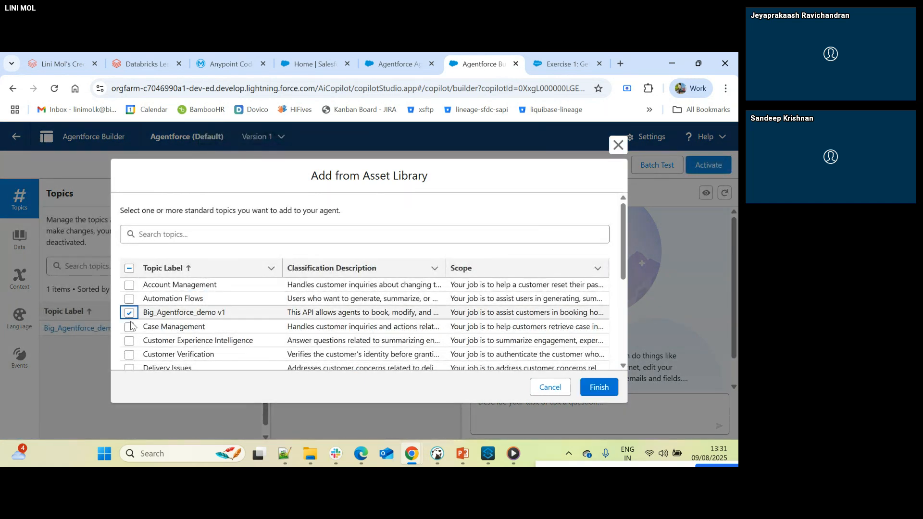
{"action": "left_click", "coordinate": [553, 388]}
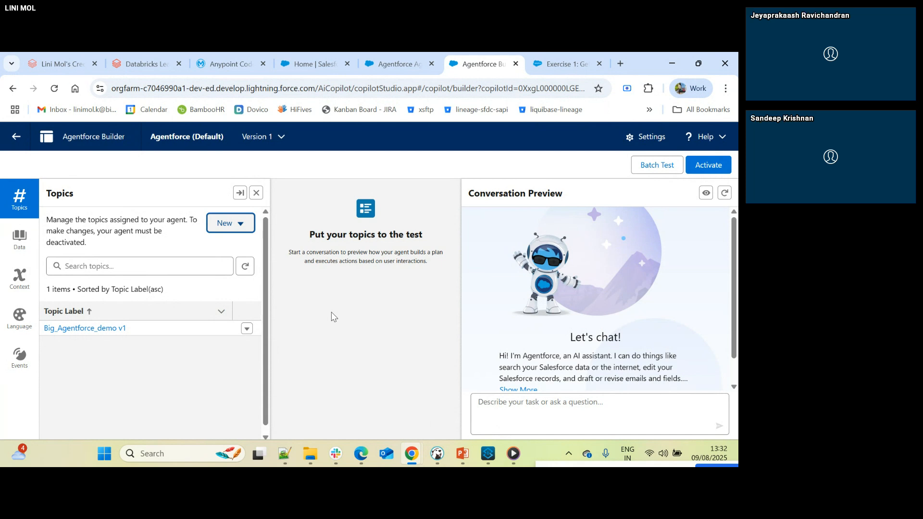
- Switch to the Anypoint Platform page and go to API Manager from the platform navigation
{"action": "left_click", "coordinate": [396, 65]}
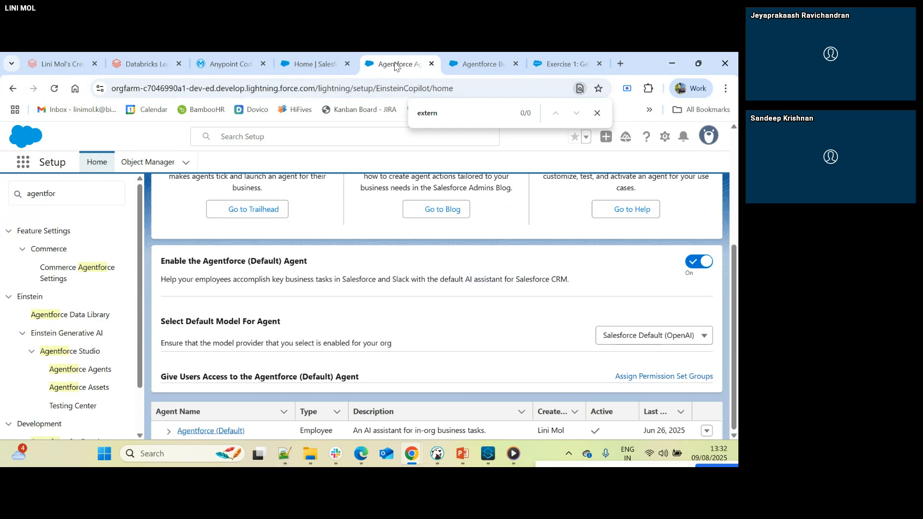
{"action": "left_click", "coordinate": [312, 65]}
{"action": "left_click", "coordinate": [411, 61]}
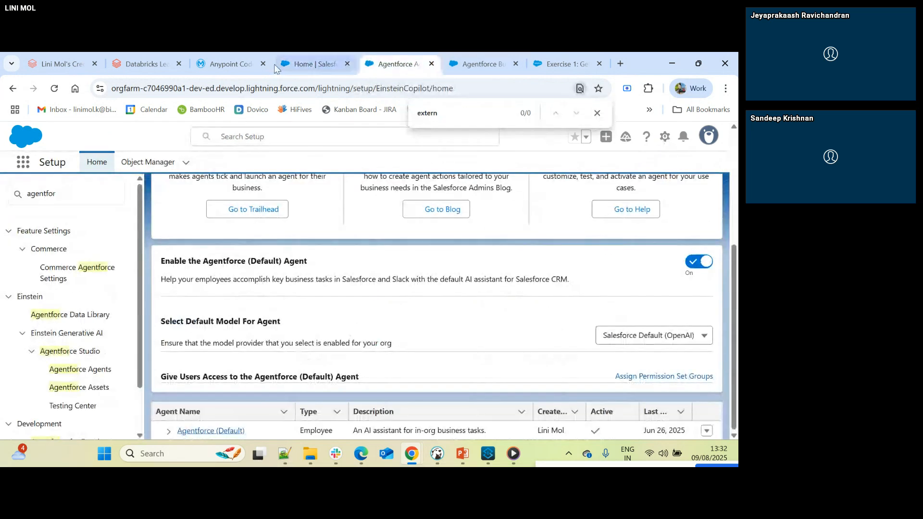
{"action": "left_click", "coordinate": [298, 62]}
{"action": "left_click", "coordinate": [235, 60]}
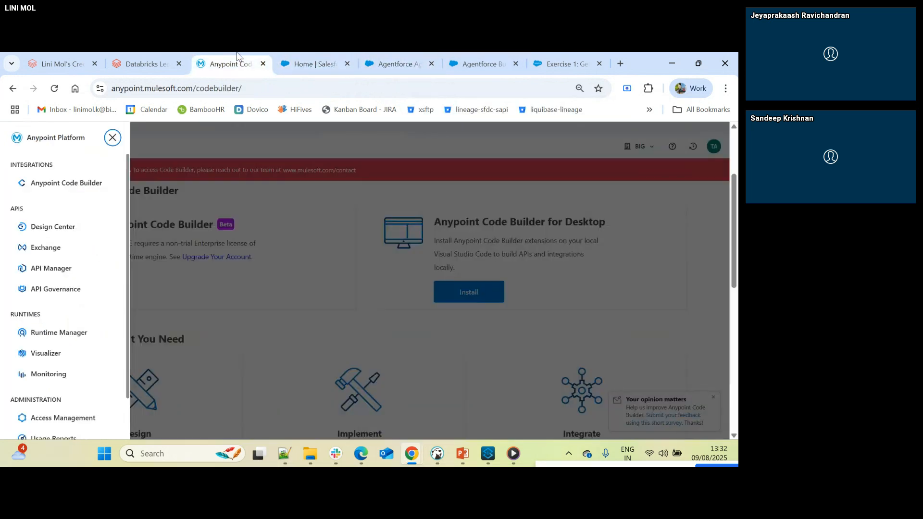
{"action": "left_click", "coordinate": [253, 254]}
{"action": "left_click", "coordinate": [16, 146]}
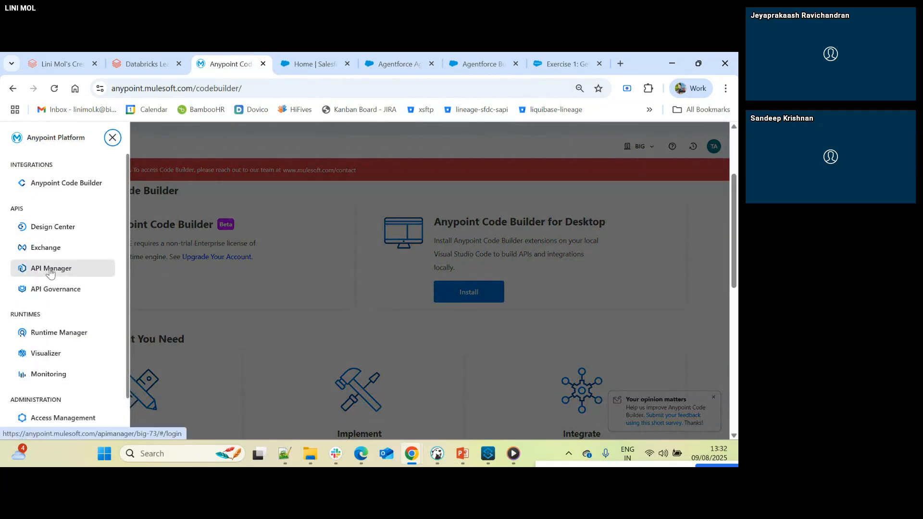
{"action": "left_click", "coordinate": [45, 278]}
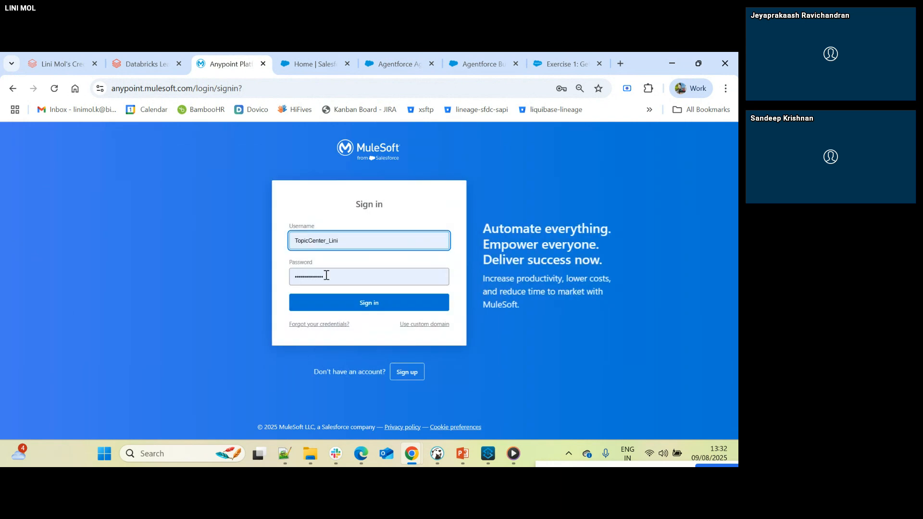
- Sign in to Anypoint Platform with the saved credentials and enter the authenticator verification code, correcting it where needed
{"action": "left_click", "coordinate": [331, 301]}
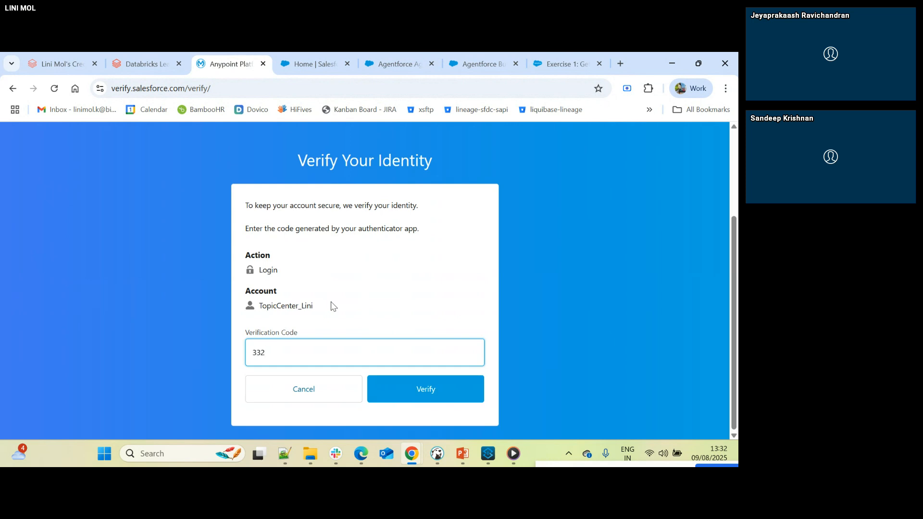
{"action": "key", "text": "Return"}
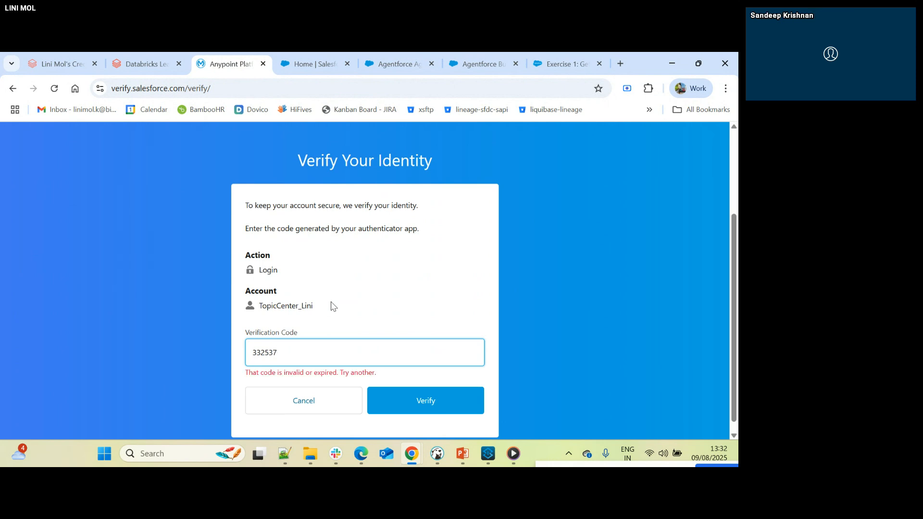
{"action": "key", "text": "BackSpace"}
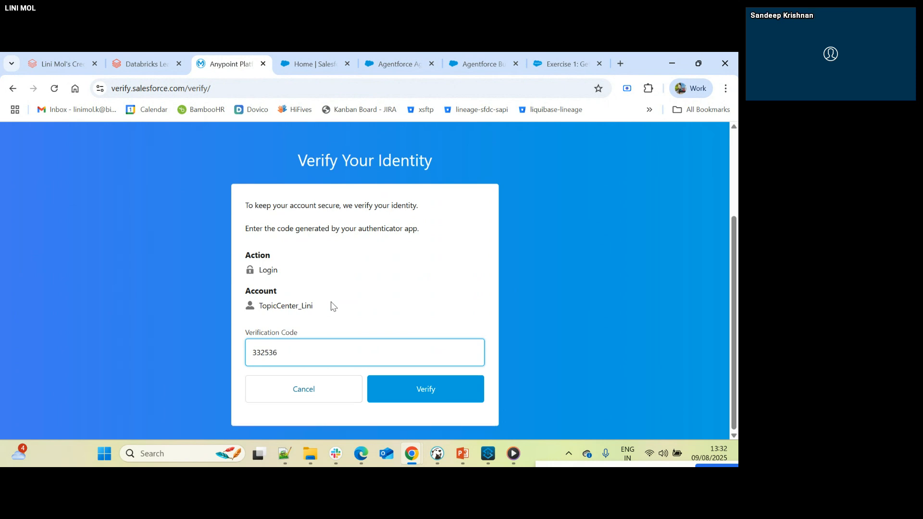
{"action": "key", "text": "Return"}
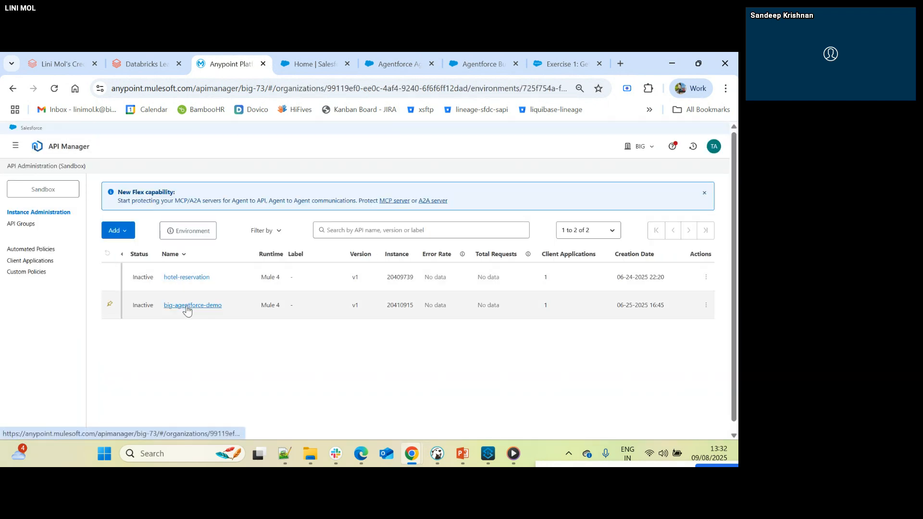
- Start adding a new API in API Manager and compare the Flex Gateway and Mule Gateway runtime options
{"action": "left_click", "coordinate": [120, 231]}
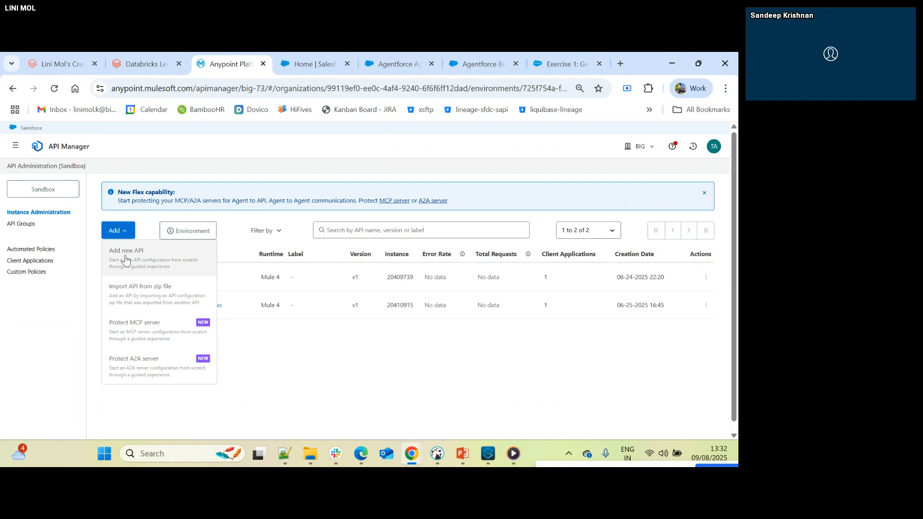
{"action": "left_click", "coordinate": [127, 250]}
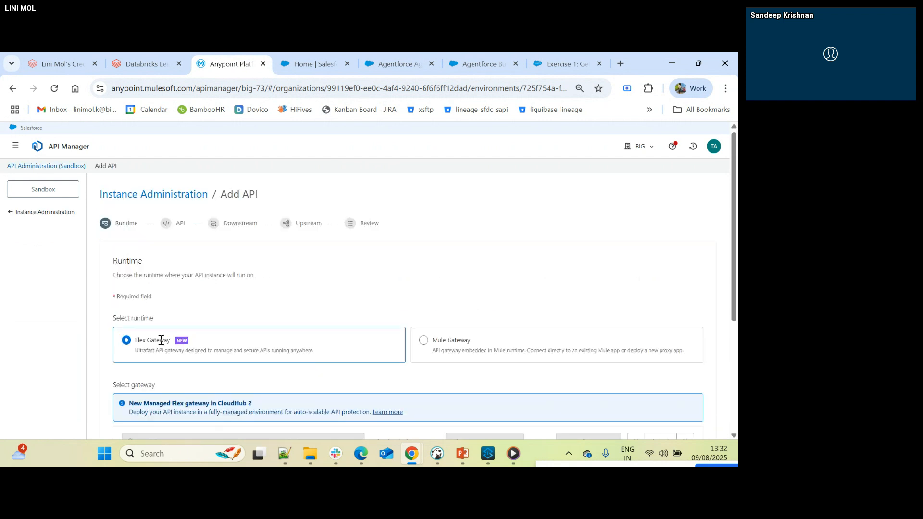
{"action": "scroll", "coordinate": [161, 340], "scroll_direction": "down", "scroll_amount": 3}
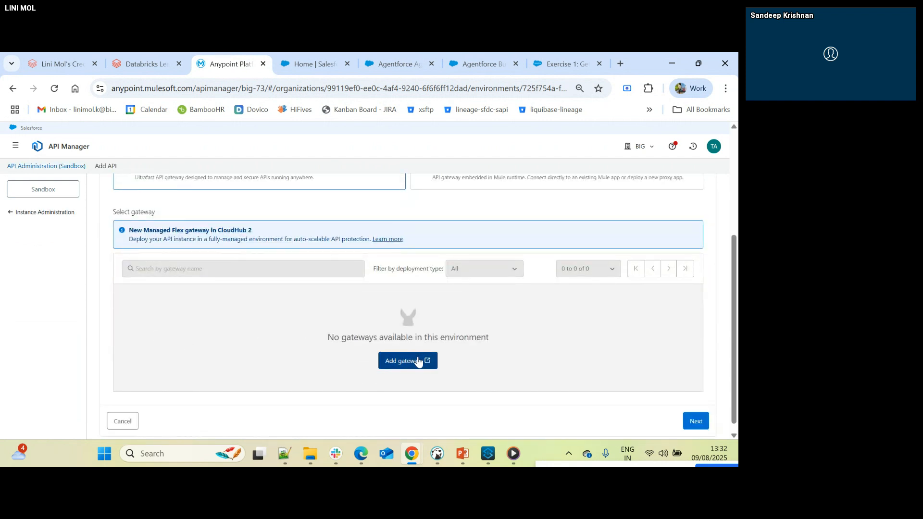
{"action": "scroll", "coordinate": [212, 258], "scroll_direction": "up", "scroll_amount": 3}
{"action": "scroll", "coordinate": [260, 316], "scroll_direction": "down", "scroll_amount": 3}
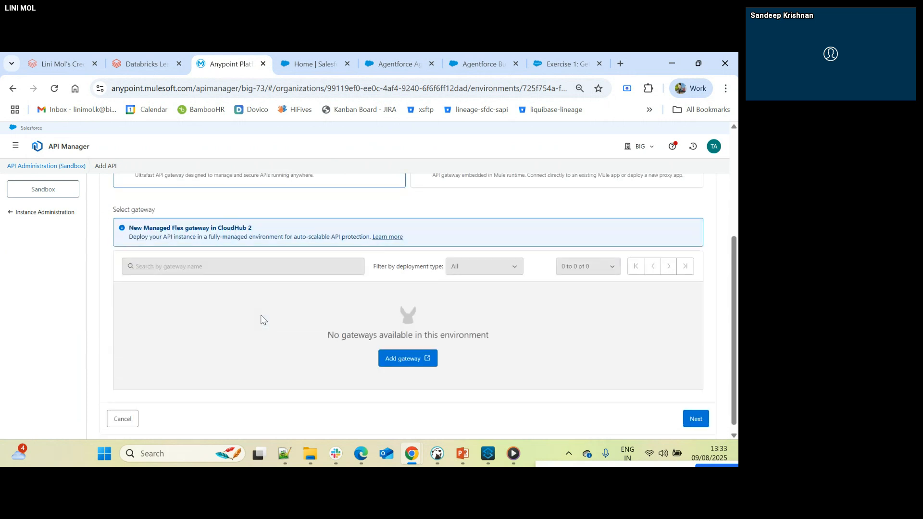
{"action": "scroll", "coordinate": [460, 284], "scroll_direction": "up", "scroll_amount": 2}
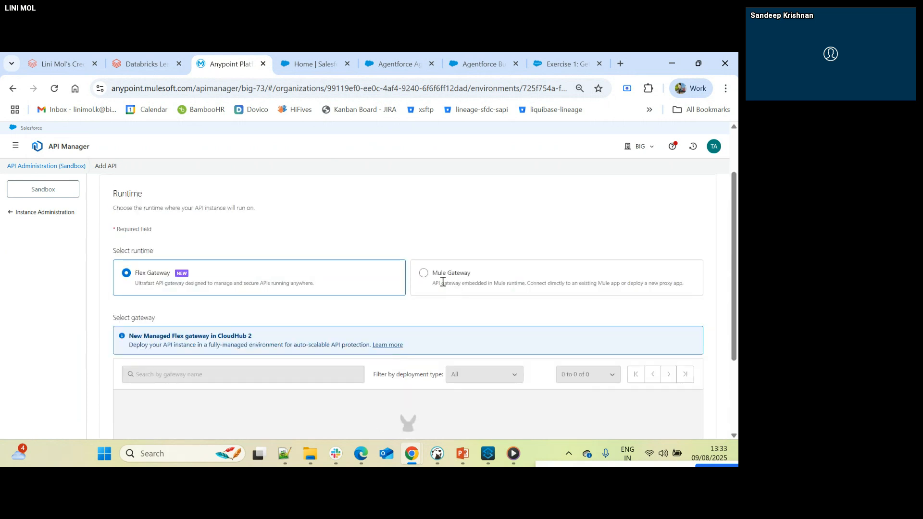
{"action": "left_click", "coordinate": [425, 279]}
{"action": "scroll", "coordinate": [411, 336], "scroll_direction": "down", "scroll_amount": 1}
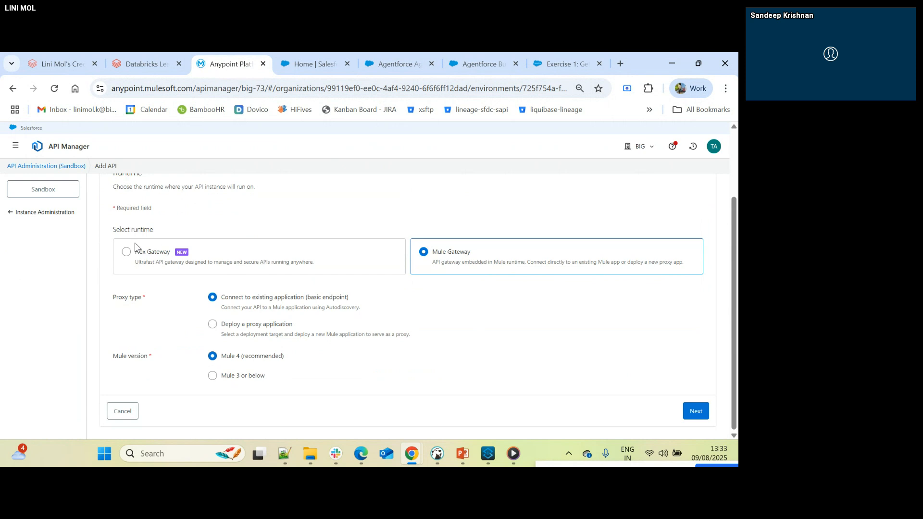
- Try to add a gateway for the Flex Gateway runtime, choosing the Sandbox environment in Runtime Manager
{"action": "left_click", "coordinate": [127, 252]}
{"action": "scroll", "coordinate": [406, 350], "scroll_direction": "down", "scroll_amount": 3}
{"action": "left_click", "coordinate": [409, 351]}
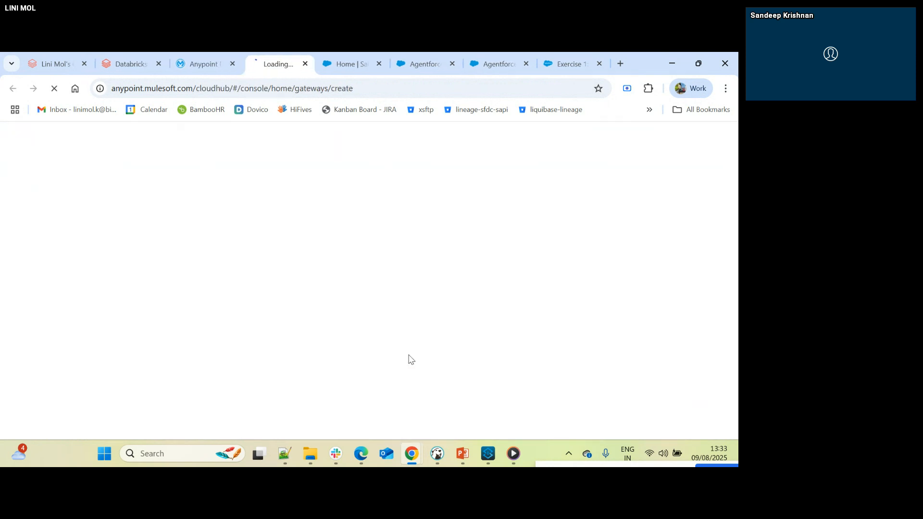
{"action": "left_click", "coordinate": [208, 56]}
{"action": "left_click", "coordinate": [290, 55]}
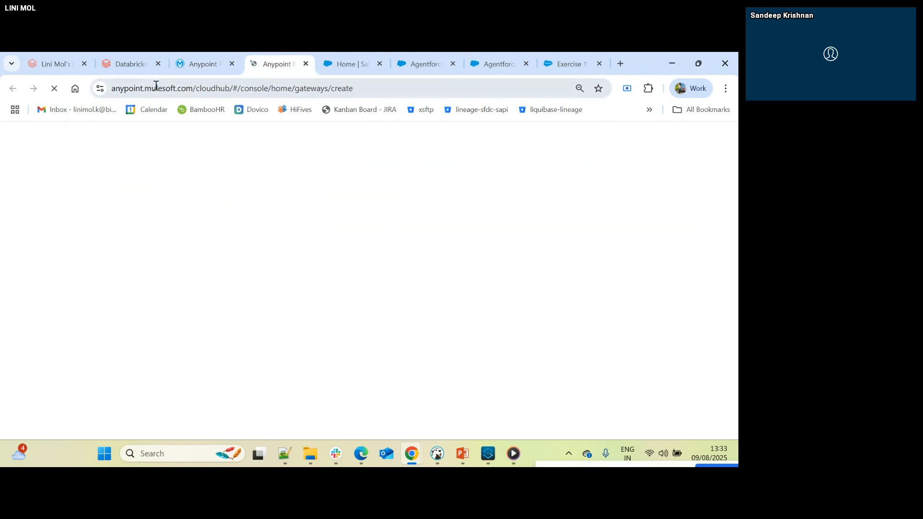
{"action": "left_click", "coordinate": [199, 63]}
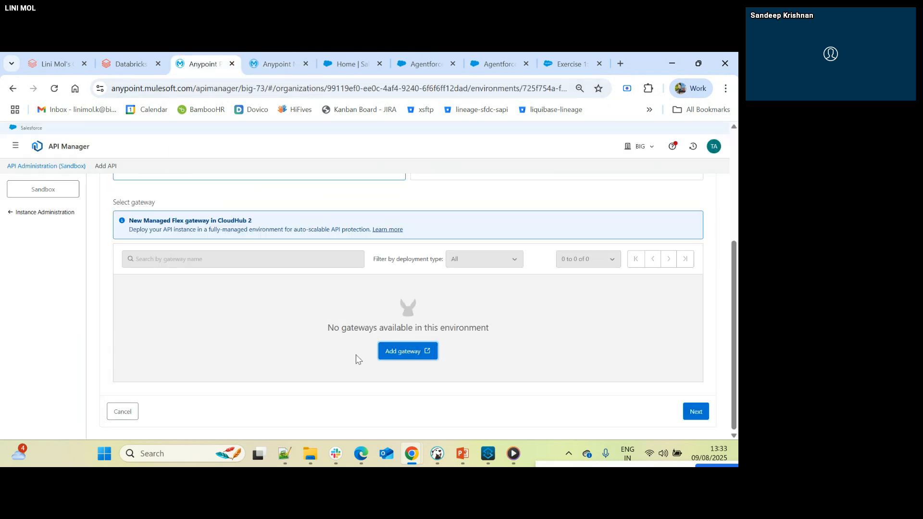
{"action": "scroll", "coordinate": [358, 336], "scroll_direction": "up", "scroll_amount": 5}
{"action": "left_click", "coordinate": [286, 57]}
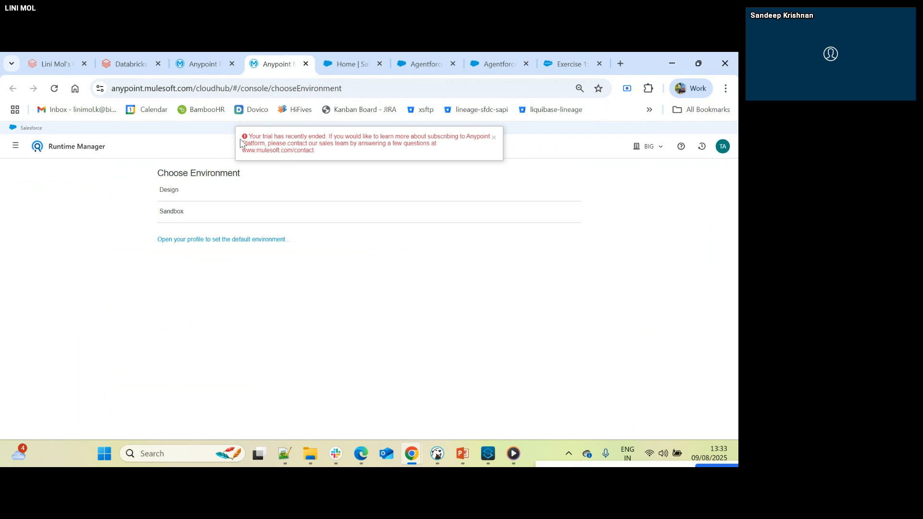
{"action": "left_click", "coordinate": [183, 207]}
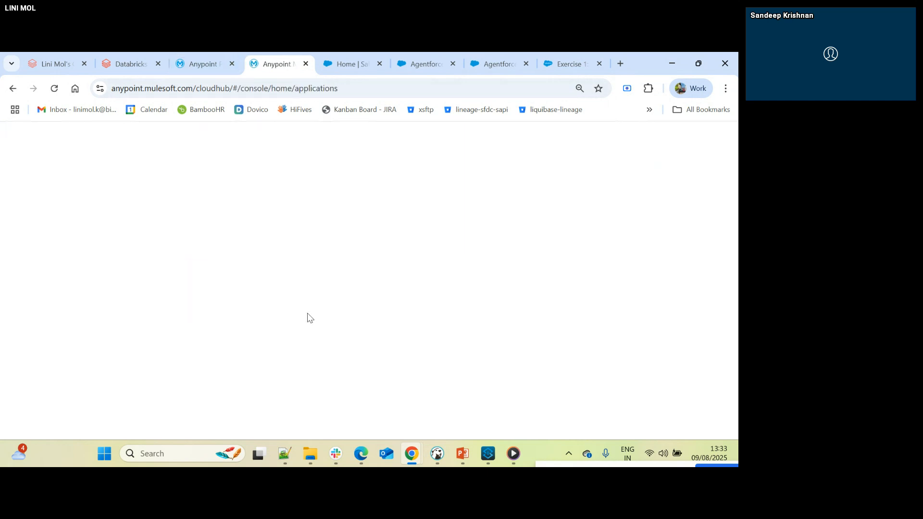
- Return to the Add API form, choose Mule Gateway as the runtime, and continue to the API selection stage
{"action": "left_click", "coordinate": [200, 70]}
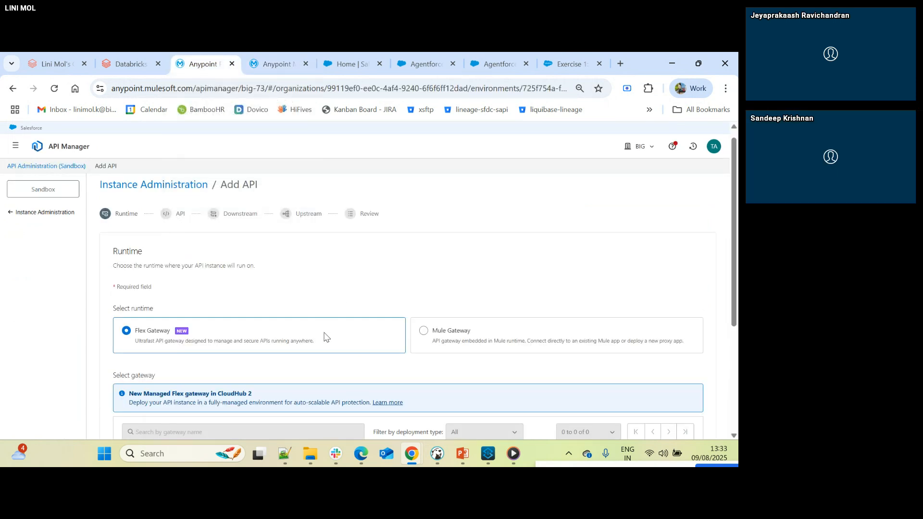
{"action": "left_click", "coordinate": [424, 332]}
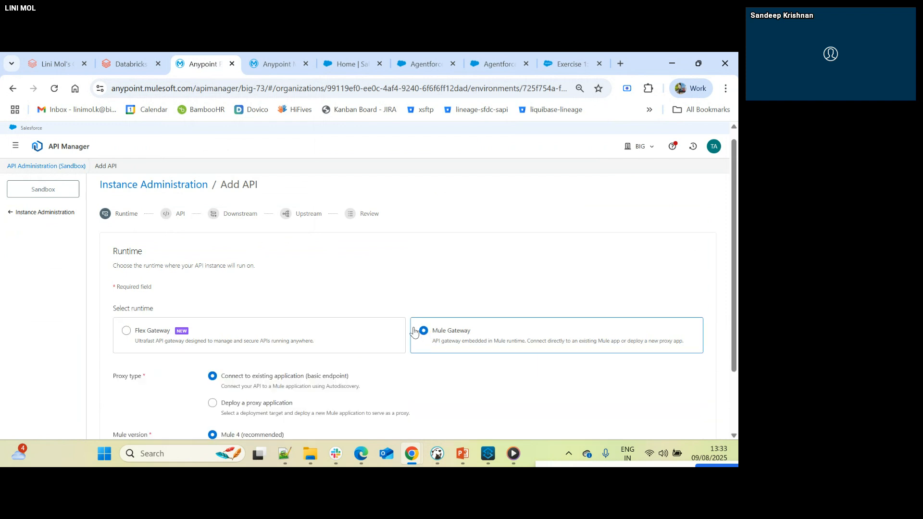
{"action": "scroll", "coordinate": [315, 334], "scroll_direction": "down", "scroll_amount": 3}
{"action": "left_click", "coordinate": [696, 411]}
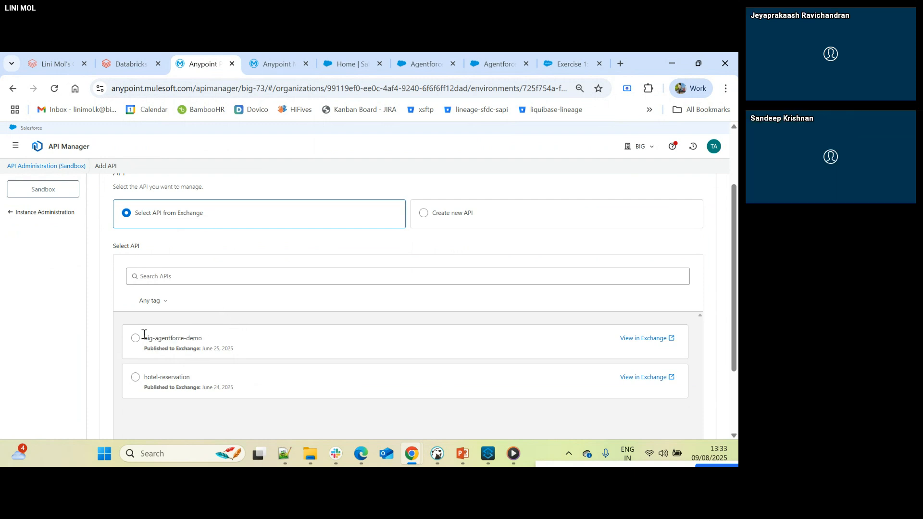
- Choose to create a new API instead of selecting one from Exchange, and expand its advanced asset settings
{"action": "scroll", "coordinate": [556, 277], "scroll_direction": "up", "scroll_amount": 2}
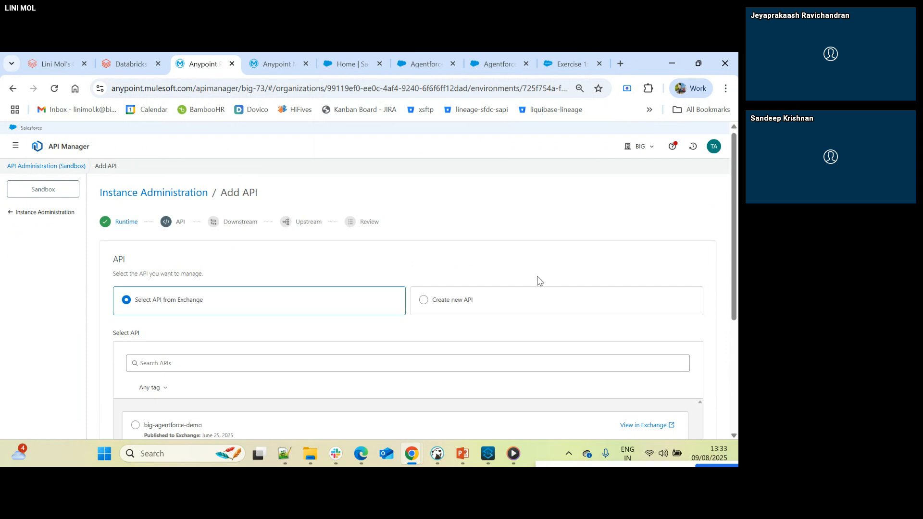
{"action": "left_click", "coordinate": [423, 307]}
{"action": "scroll", "coordinate": [346, 332], "scroll_direction": "down", "scroll_amount": 2}
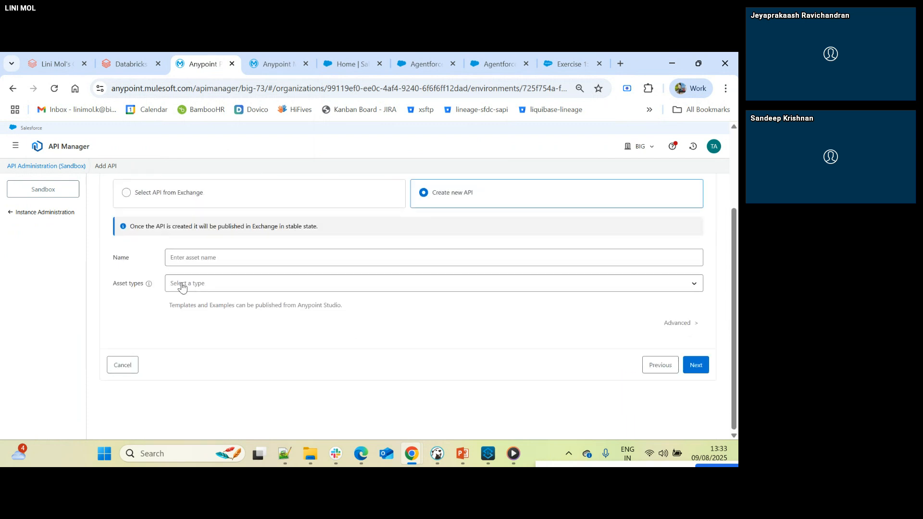
{"action": "left_click", "coordinate": [694, 323]}
{"action": "scroll", "coordinate": [418, 341], "scroll_direction": "down", "scroll_amount": 1}
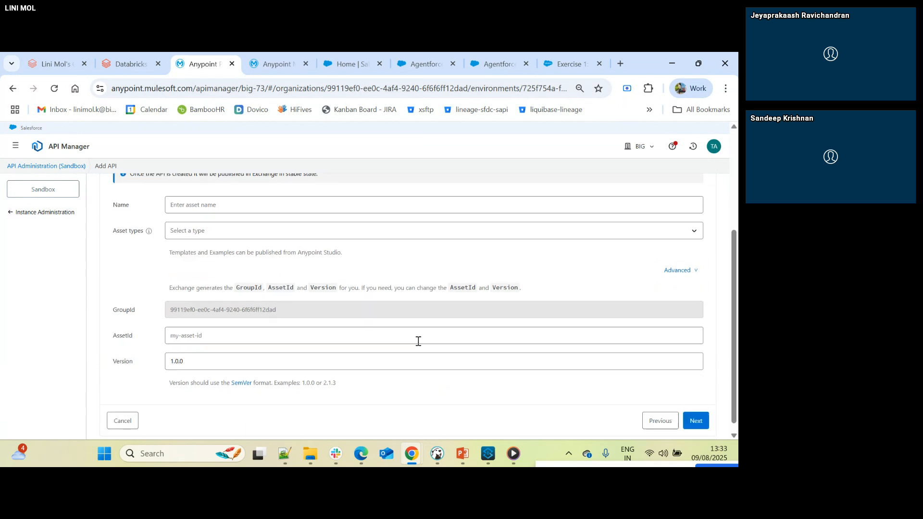
{"action": "scroll", "coordinate": [419, 342], "scroll_direction": "down", "scroll_amount": 1}
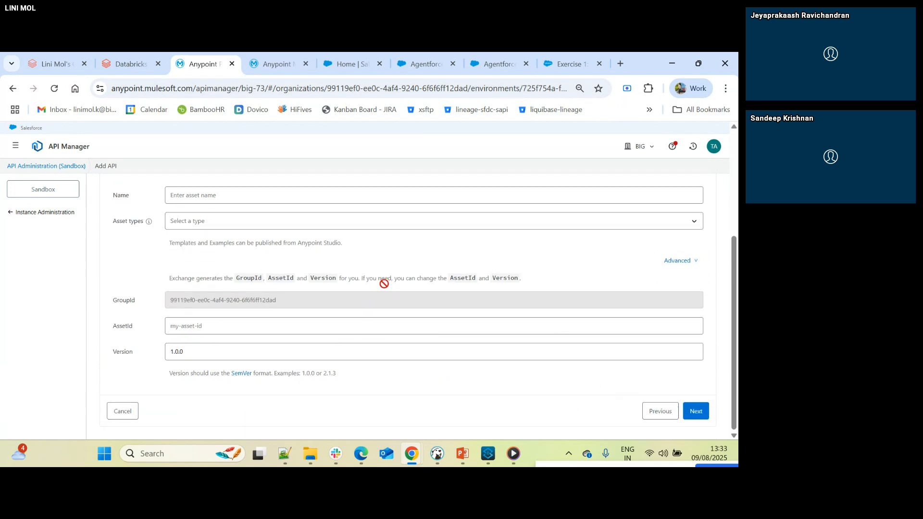
- Compare the Create new API asset fields with the Select API from Exchange list, leaving the Exchange option selected
{"action": "left_click", "coordinate": [694, 265]}
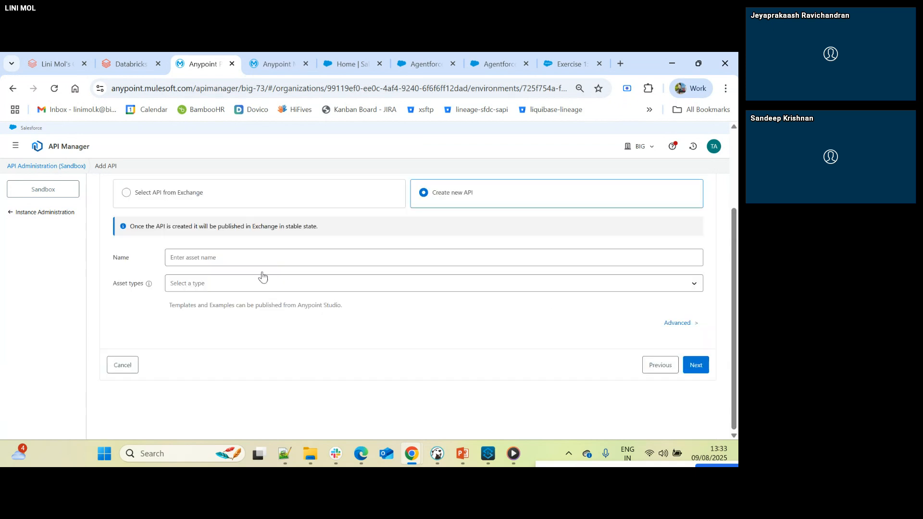
{"action": "left_click", "coordinate": [124, 192]}
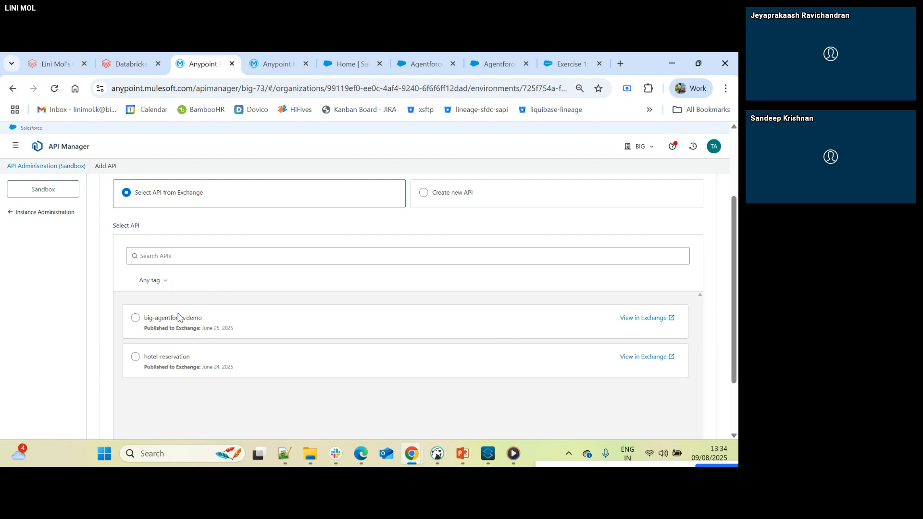
{"action": "left_click", "coordinate": [424, 194]}
{"action": "left_click", "coordinate": [696, 366]}
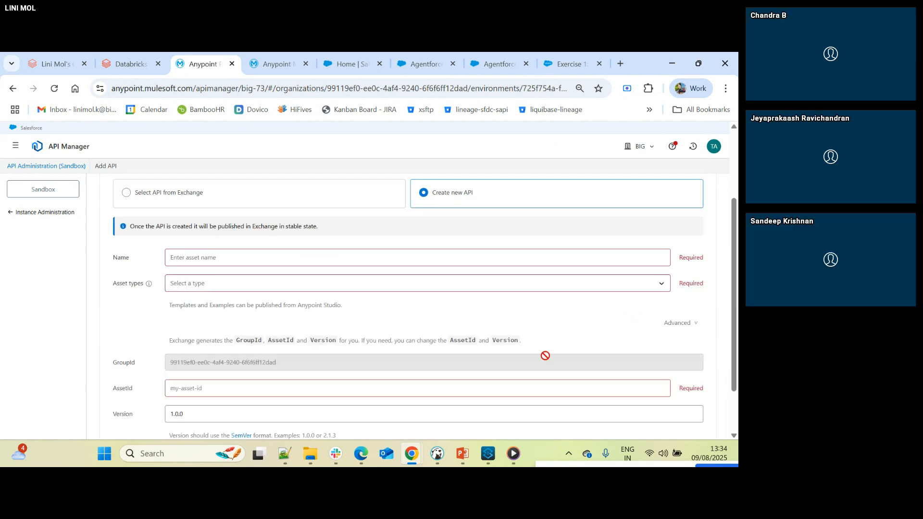
{"action": "left_click", "coordinate": [129, 205]}
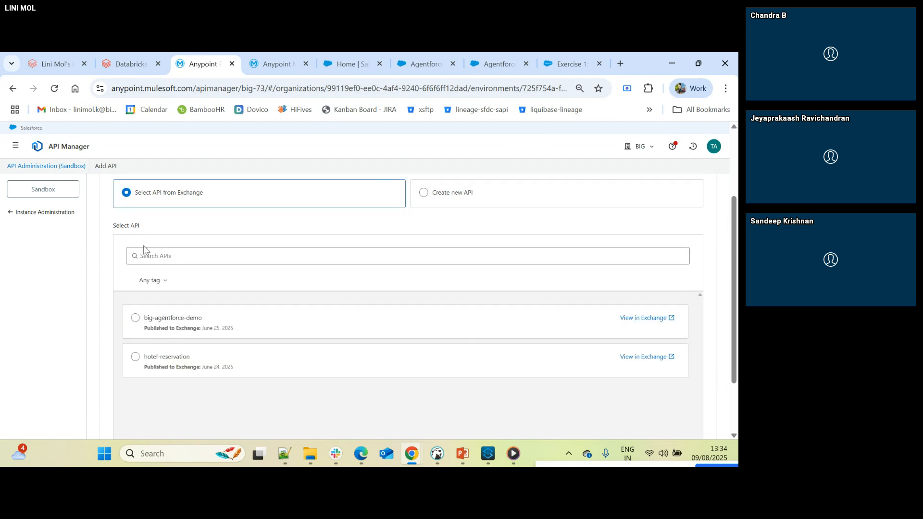
- Switch to the Salesforce org's Sales home page and open Setup for the current app
{"action": "left_click", "coordinate": [289, 61]}
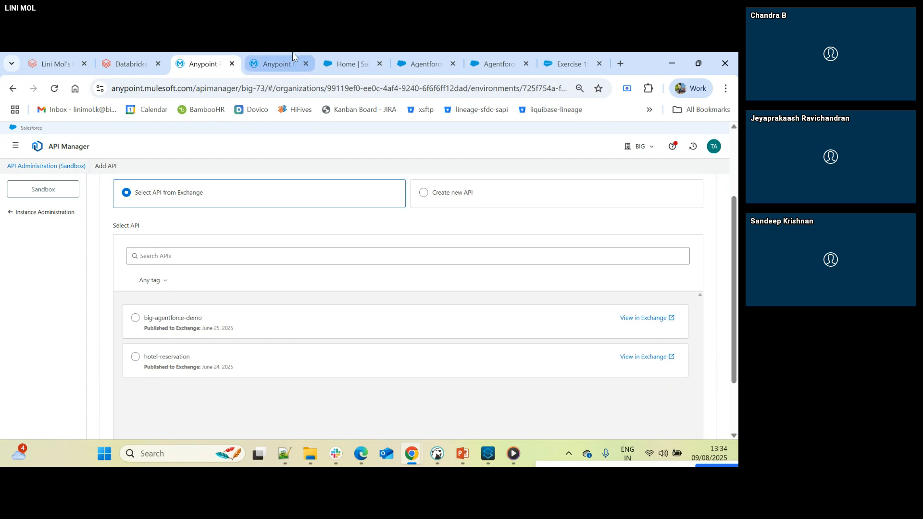
{"action": "left_click", "coordinate": [340, 58]}
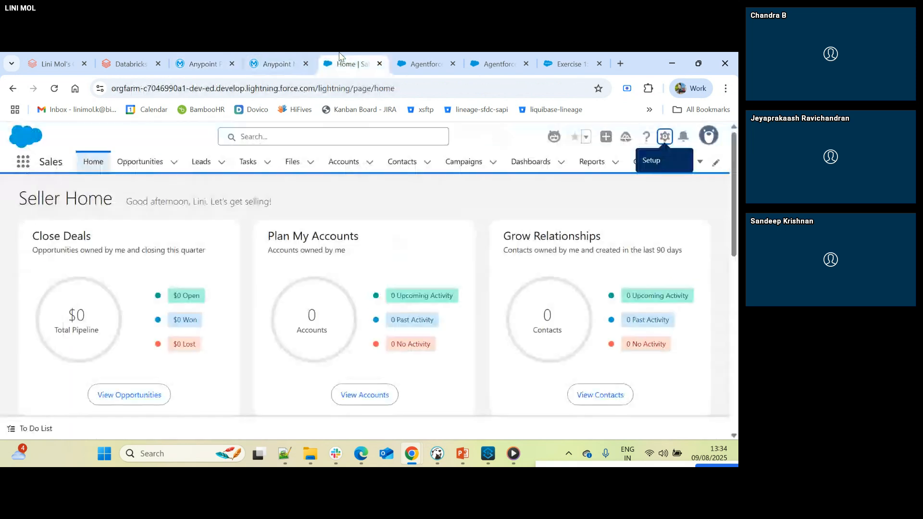
{"action": "left_click", "coordinate": [428, 62]}
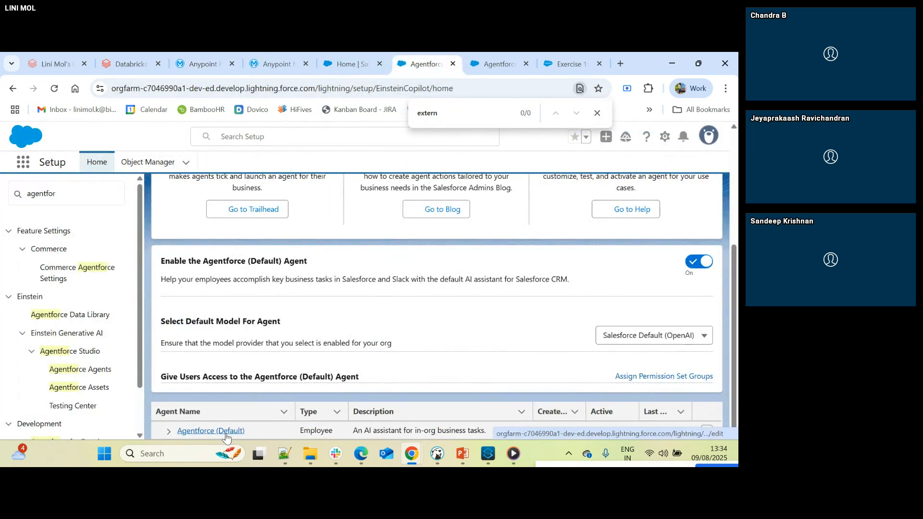
{"action": "left_click", "coordinate": [500, 63]}
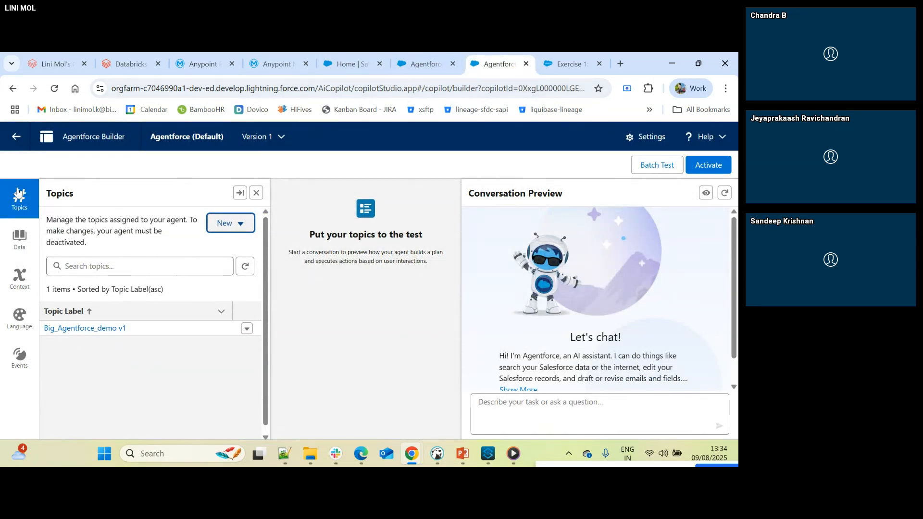
{"action": "left_click", "coordinate": [350, 64]}
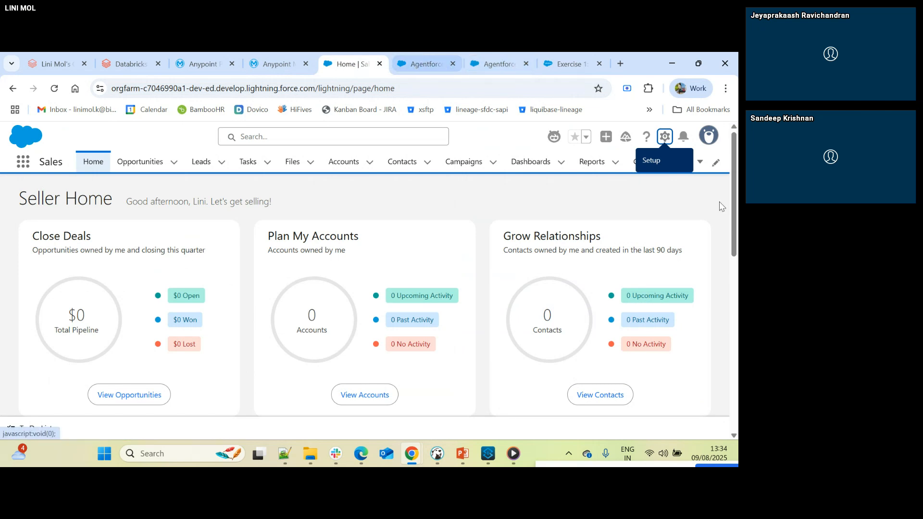
{"action": "left_click", "coordinate": [665, 137]}
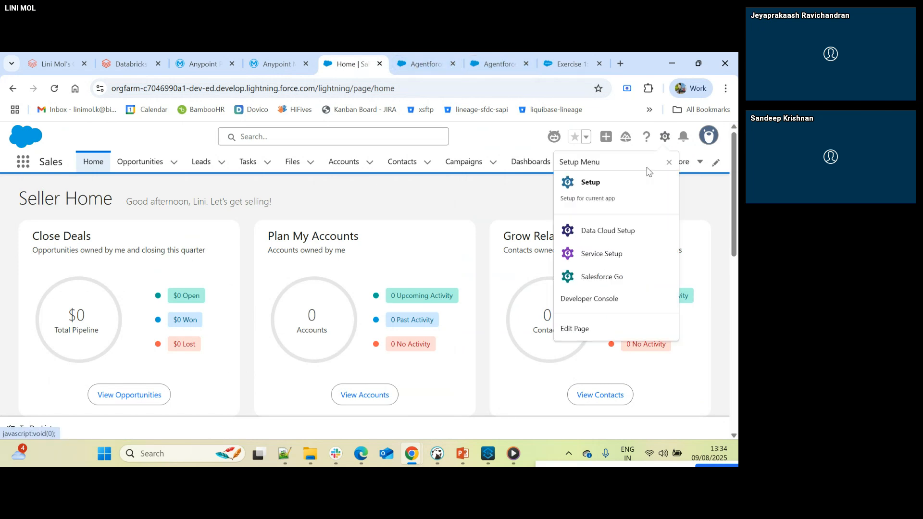
{"action": "left_click", "coordinate": [604, 192]}
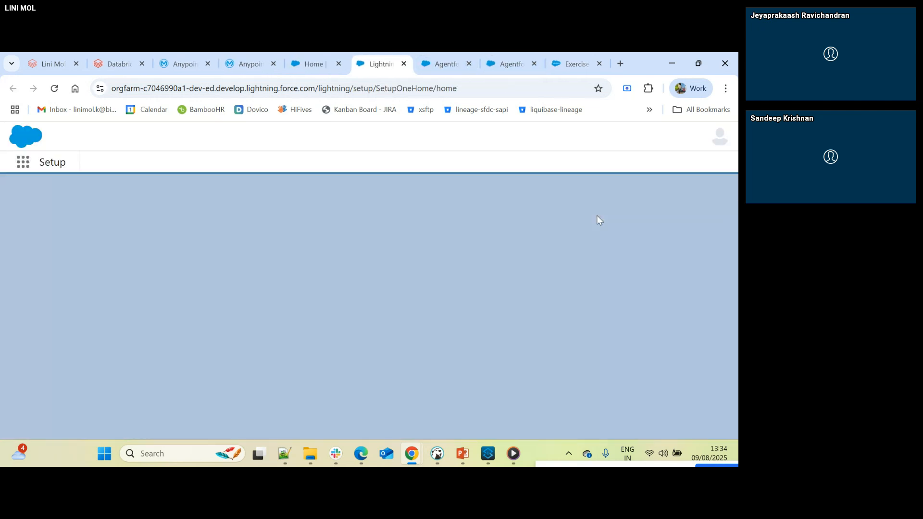
- Search Salesforce Setup for "api cata" and open the API Catalog page
{"action": "type", "text": "a"}
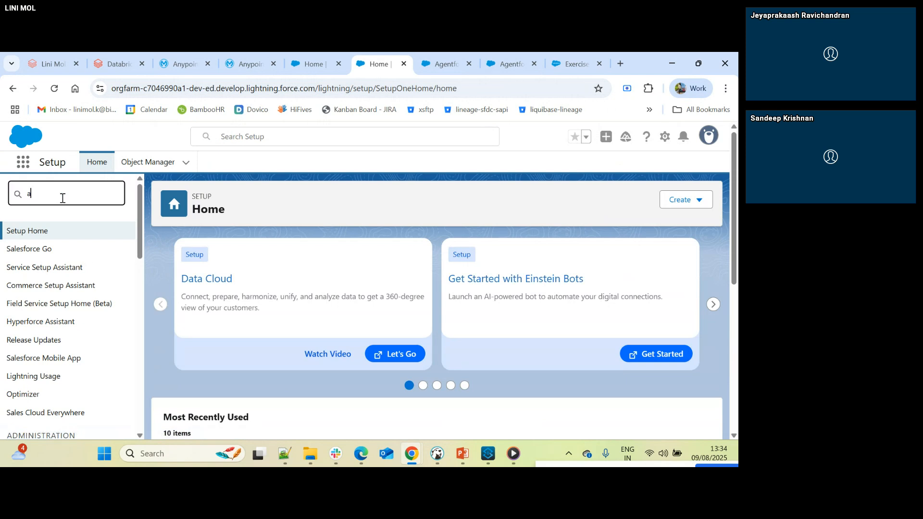
{"action": "type", "text": "pi c"}
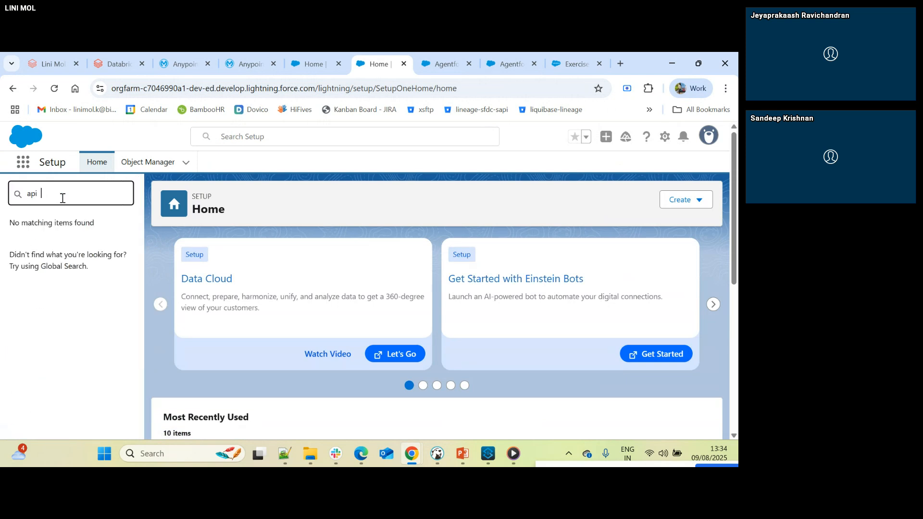
{"action": "key", "text": "BackSpace"}
{"action": "type", "text": "cat"}
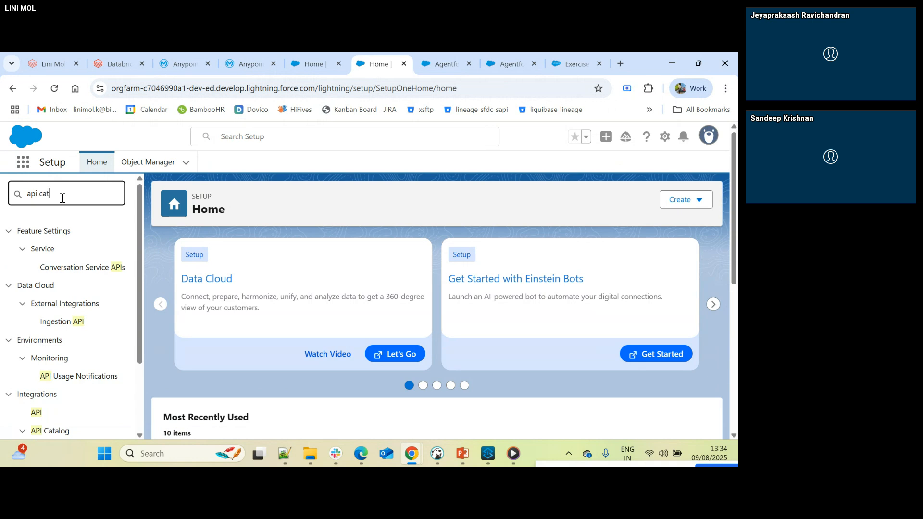
{"action": "type", "text": "a"}
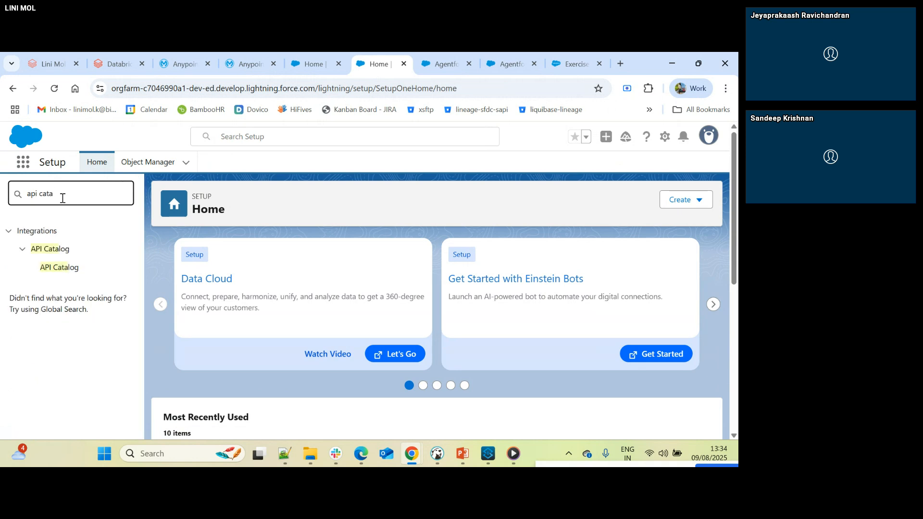
{"action": "left_click", "coordinate": [76, 272]}
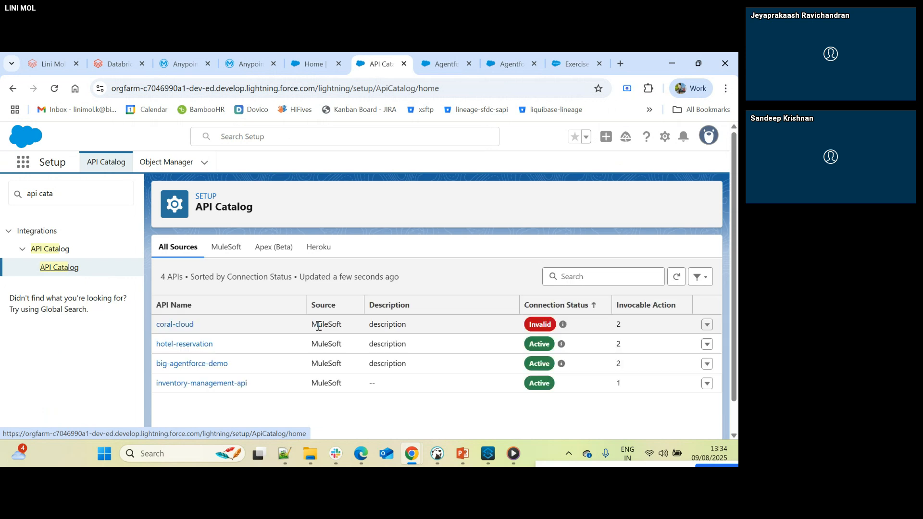
- Open the big-agentforce-demo API in the catalog and review its connections and available operations
{"action": "left_click", "coordinate": [195, 364]}
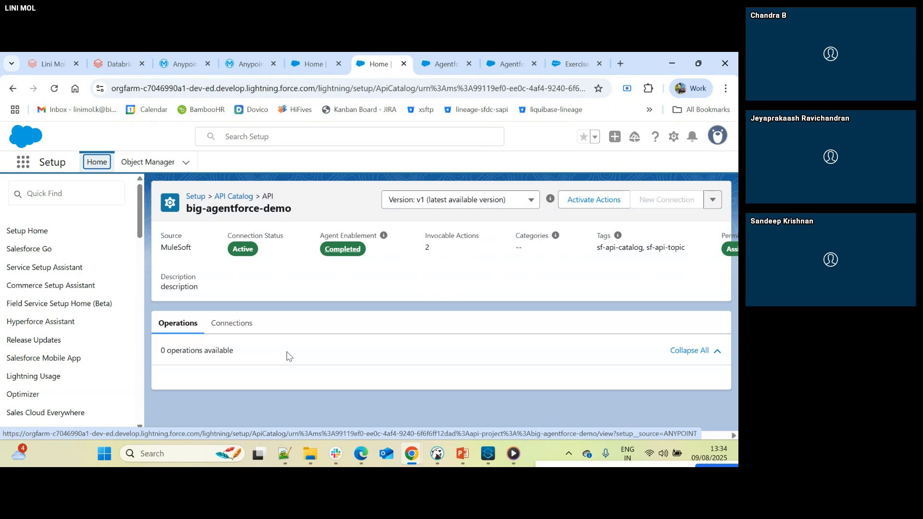
{"action": "left_click", "coordinate": [240, 334]}
{"action": "scroll", "coordinate": [225, 349], "scroll_direction": "down", "scroll_amount": 1}
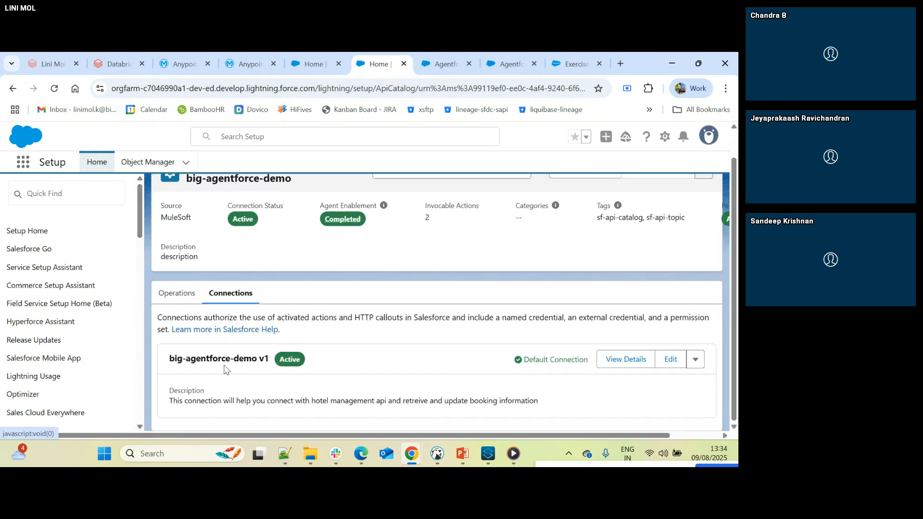
{"action": "left_click", "coordinate": [177, 292]}
{"action": "scroll", "coordinate": [265, 352], "scroll_direction": "down", "scroll_amount": 1}
{"action": "scroll", "coordinate": [264, 352], "scroll_direction": "down", "scroll_amount": 1}
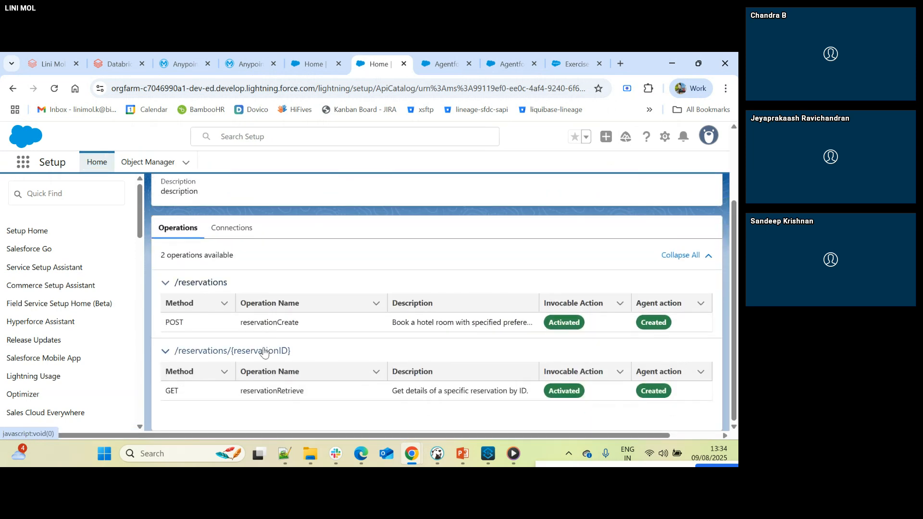
{"action": "scroll", "coordinate": [264, 351], "scroll_direction": "up", "scroll_amount": 2}
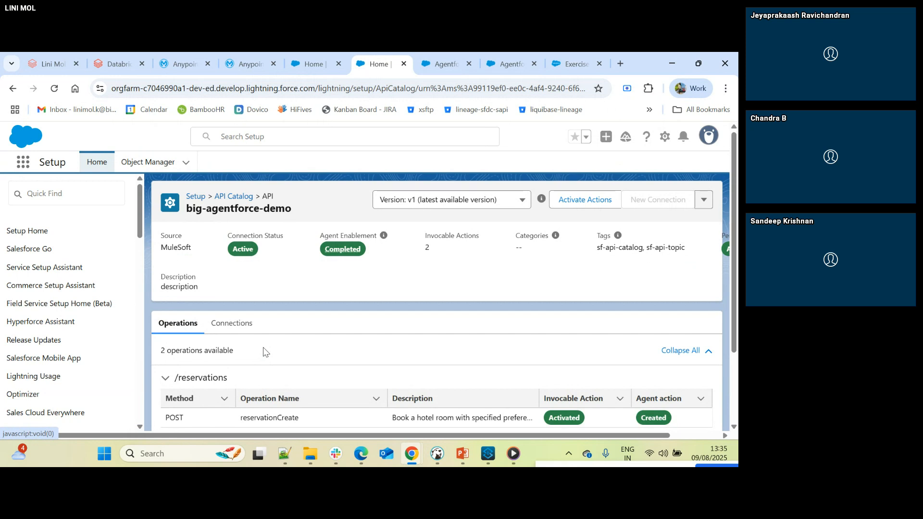
- Switch to Anypoint Platform, go to Exchange, and open the big-agentforce-demo REST API asset
{"action": "key", "text": "ctrl+shift+Tab"}
{"action": "key", "text": "ctrl+shift+Tab"}
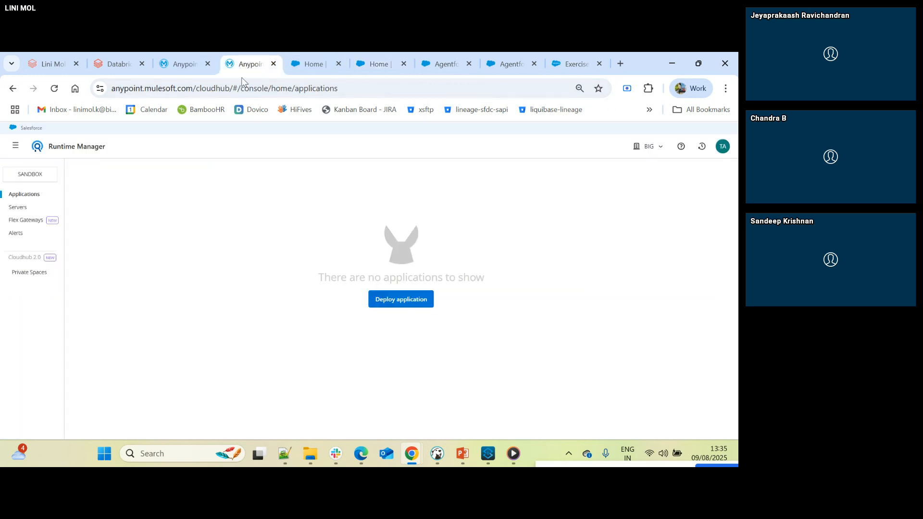
{"action": "left_click", "coordinate": [16, 146]}
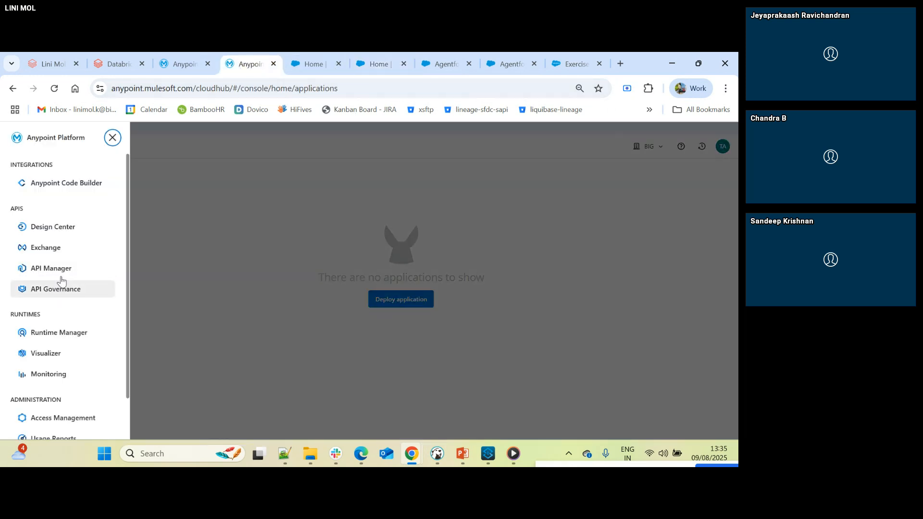
{"action": "left_click", "coordinate": [64, 248]}
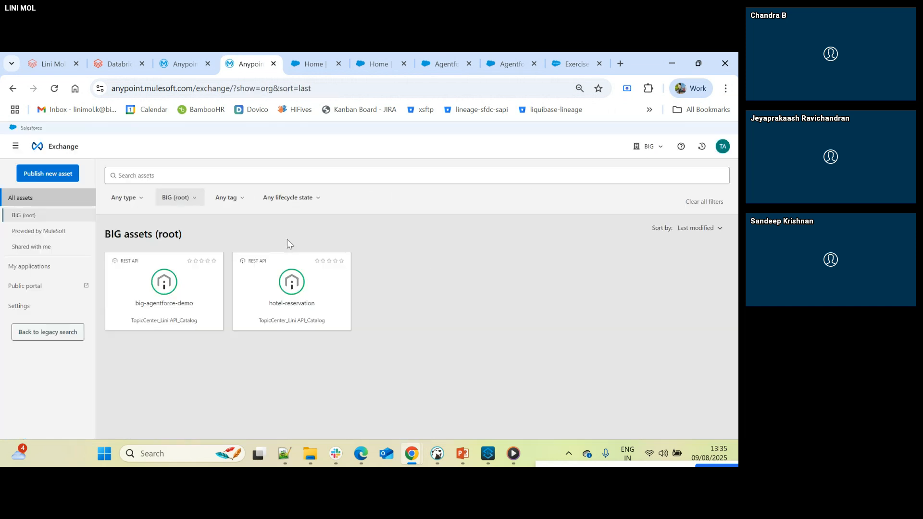
{"action": "left_click", "coordinate": [175, 290]}
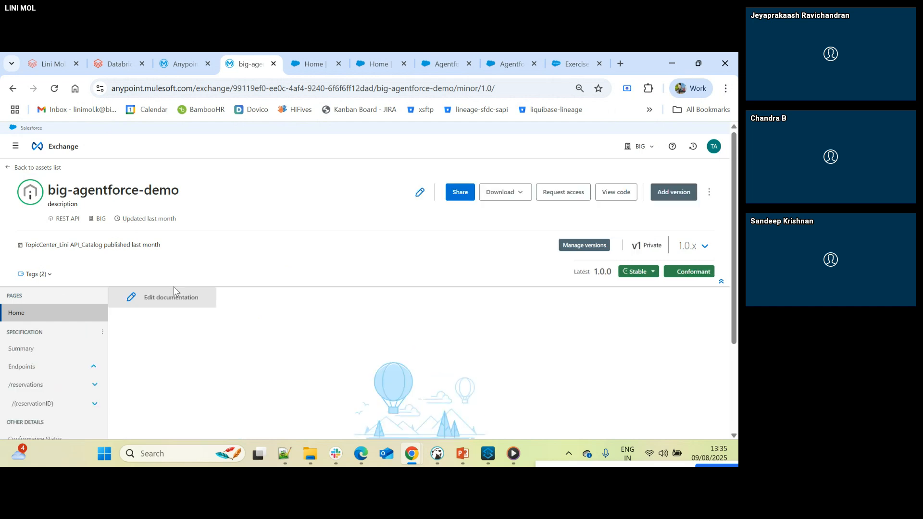
- Return to the big-agentforce-demo API in Salesforce Setup and go back to the API Catalog list
{"action": "left_click", "coordinate": [312, 64]}
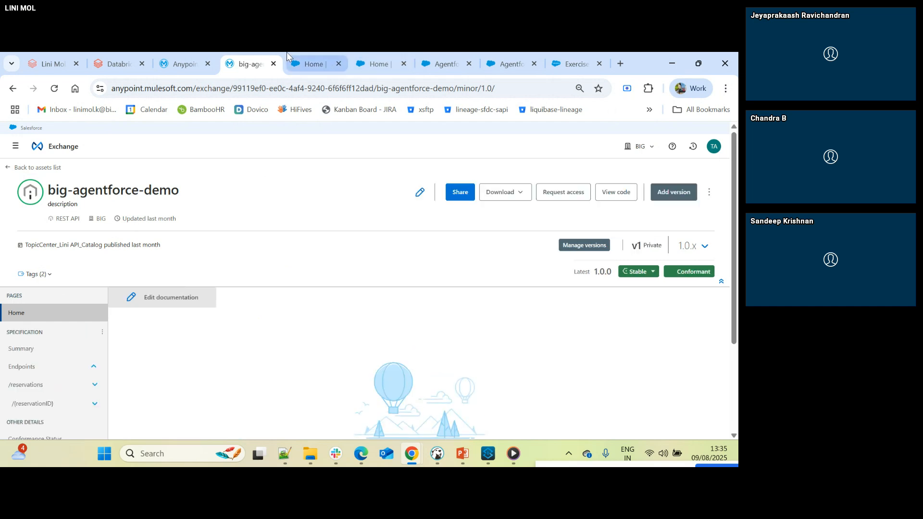
{"action": "left_click", "coordinate": [372, 64]}
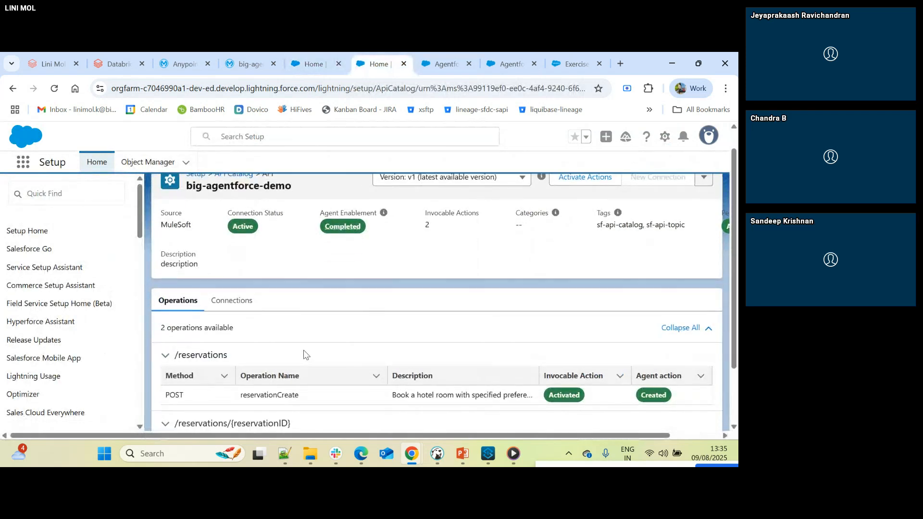
{"action": "left_click", "coordinate": [238, 198]}
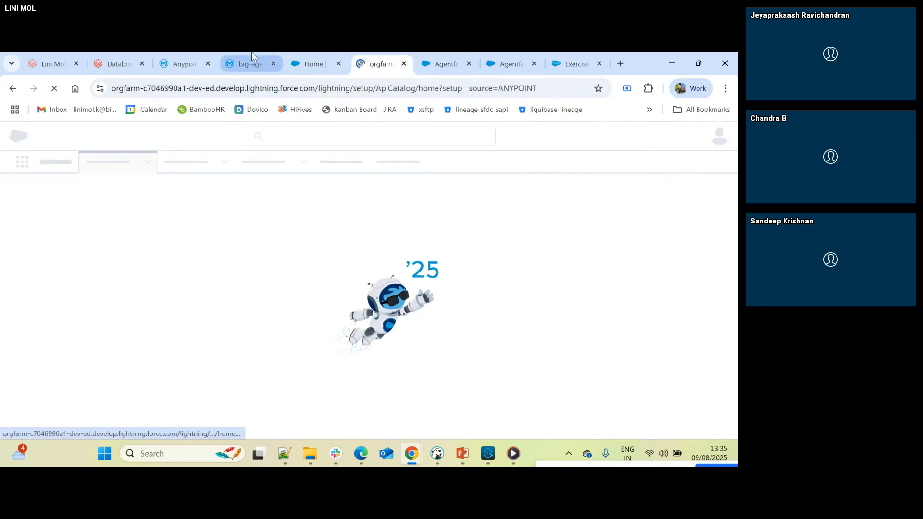
- Back in Anypoint Exchange, reopen the big-agentforce-demo asset from the assets list and show its tags
{"action": "left_click", "coordinate": [250, 64]}
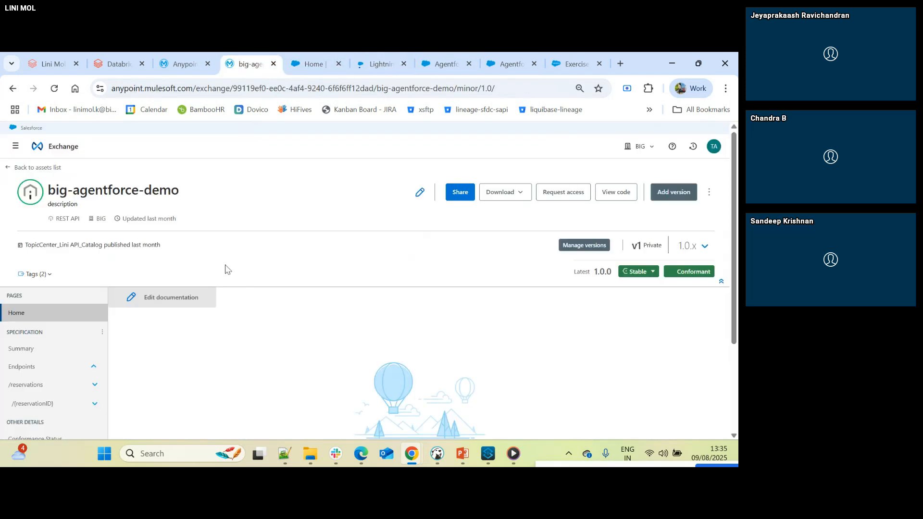
{"action": "left_click", "coordinate": [40, 168]}
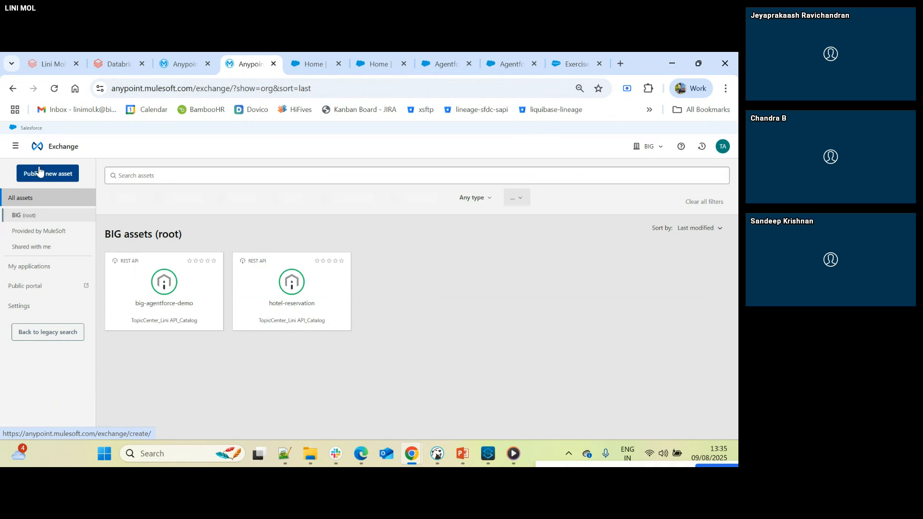
{"action": "left_click", "coordinate": [138, 272]}
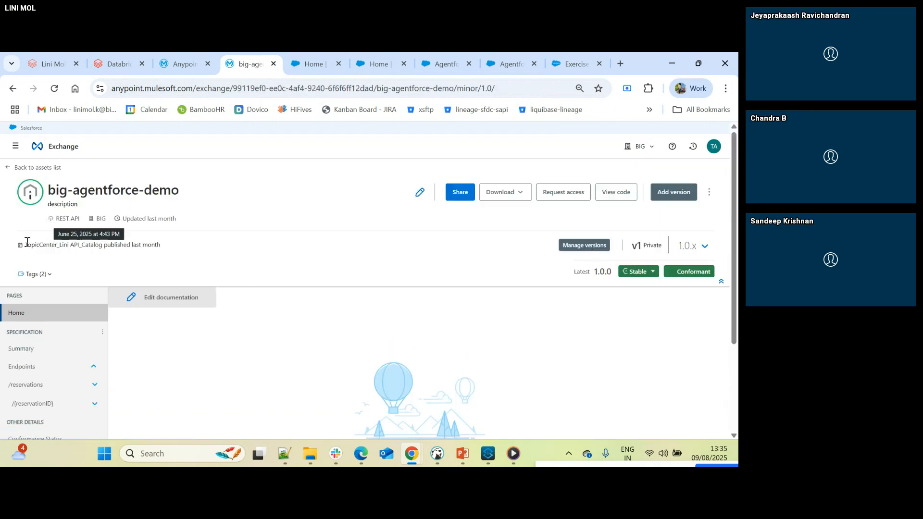
{"action": "left_click", "coordinate": [47, 272]}
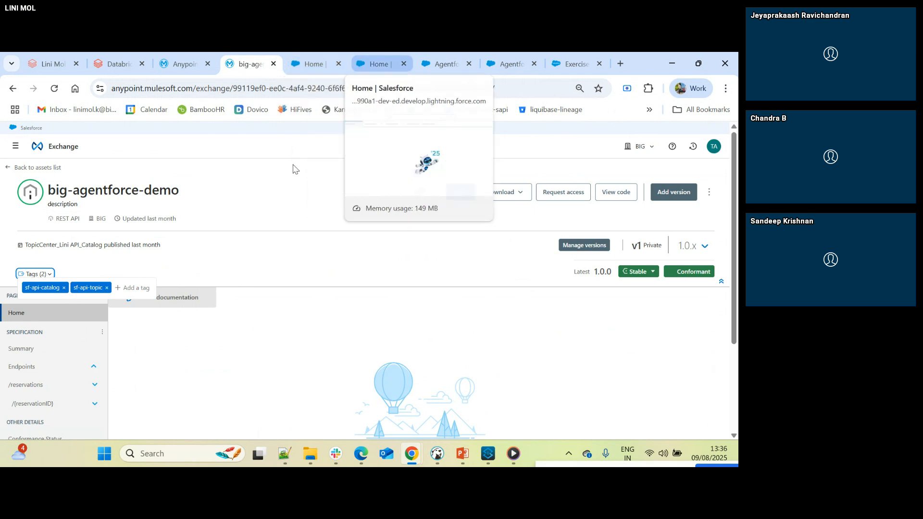
- Return to Salesforce's API Catalog, open the MuleSoft API big-agentforce-demo, and review its details and reservation operations
{"action": "left_click", "coordinate": [384, 63]}
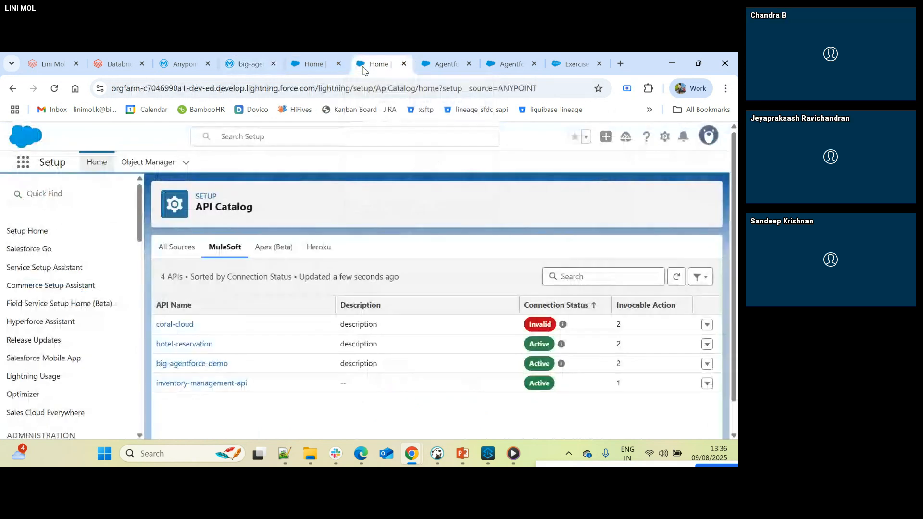
{"action": "left_click", "coordinate": [187, 364]}
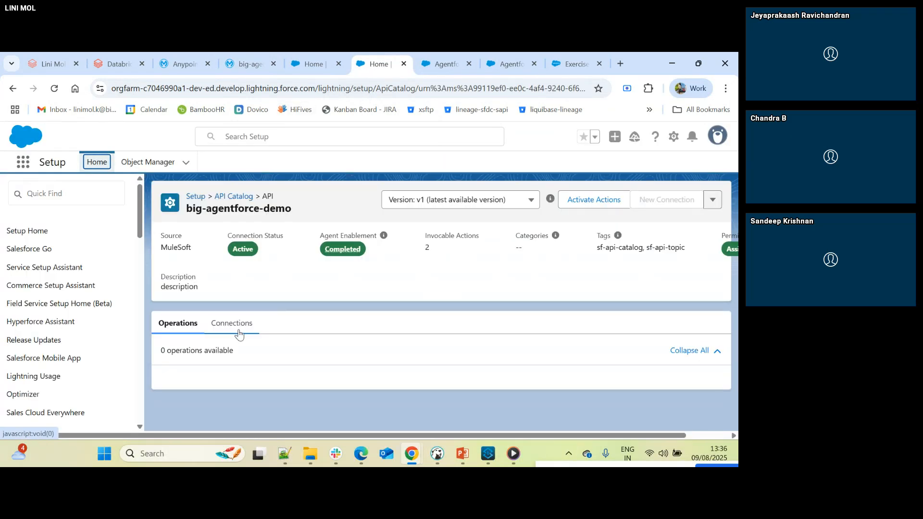
{"action": "scroll", "coordinate": [299, 347], "scroll_direction": "down", "scroll_amount": 2}
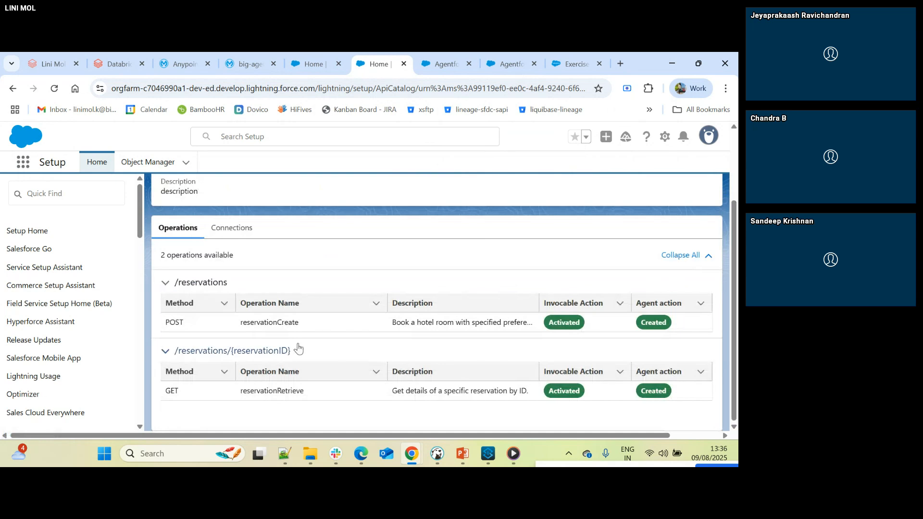
{"action": "scroll", "coordinate": [298, 348], "scroll_direction": "up", "scroll_amount": 2}
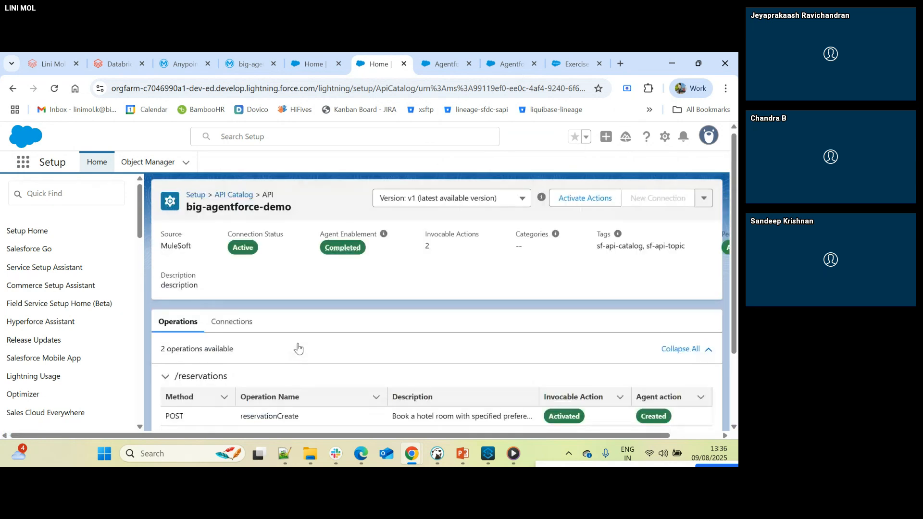
- Review the operations offered under Activate Actions for big-agentforce-demo, and return to the API Catalog list
{"action": "left_click", "coordinate": [579, 200]}
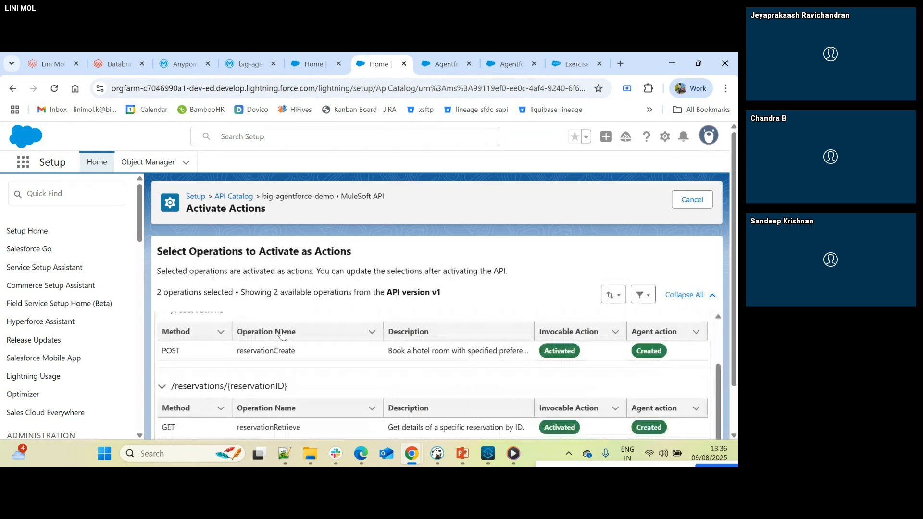
{"action": "scroll", "coordinate": [269, 337], "scroll_direction": "up", "scroll_amount": 2}
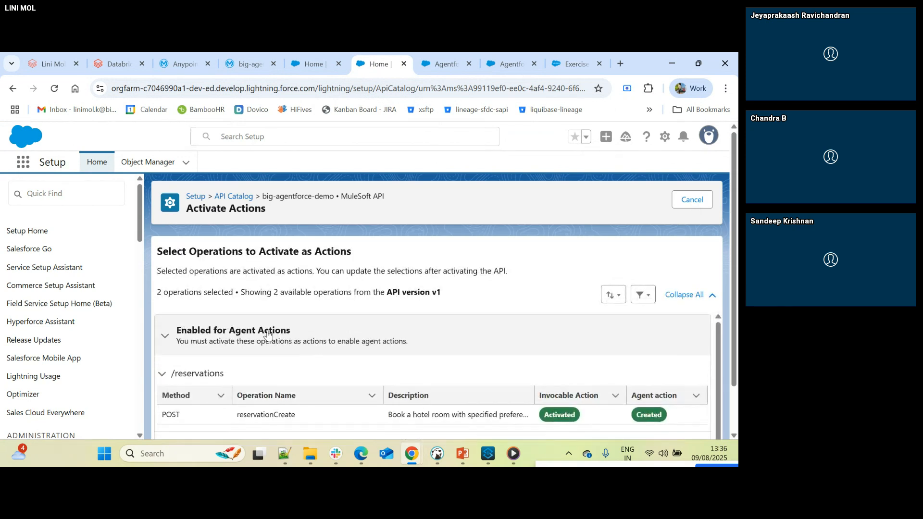
{"action": "left_click", "coordinate": [235, 197]}
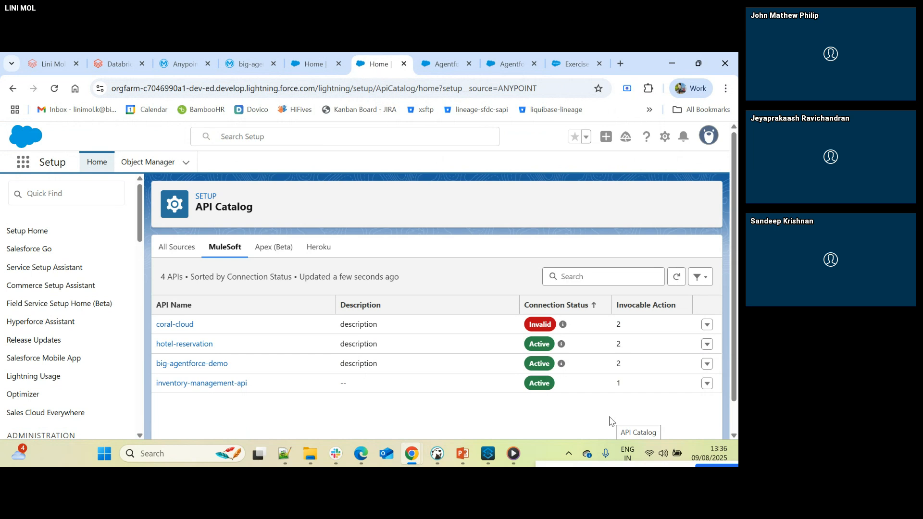
- Switch to Anypoint API Manager and leave the open Add API form for the Instance Administration list
{"action": "left_click", "coordinate": [190, 66]}
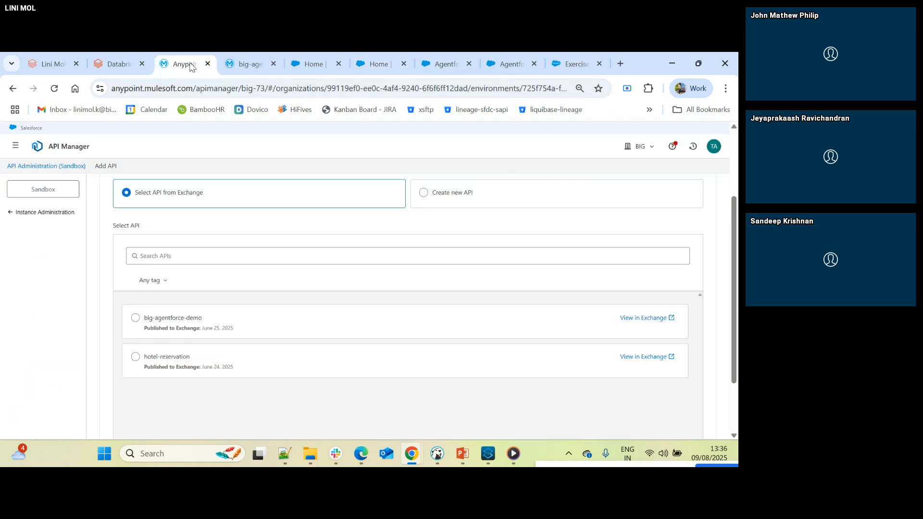
{"action": "scroll", "coordinate": [193, 367], "scroll_direction": "up", "scroll_amount": 3}
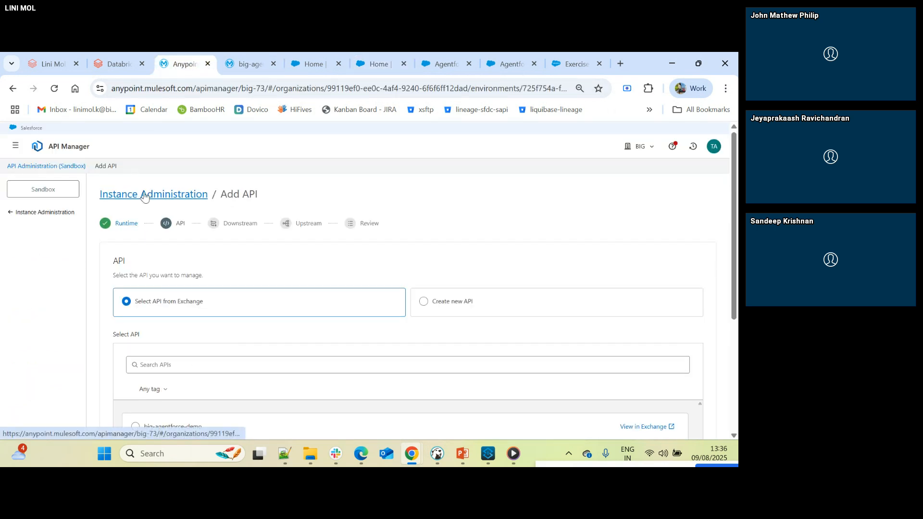
{"action": "left_click", "coordinate": [8, 213]}
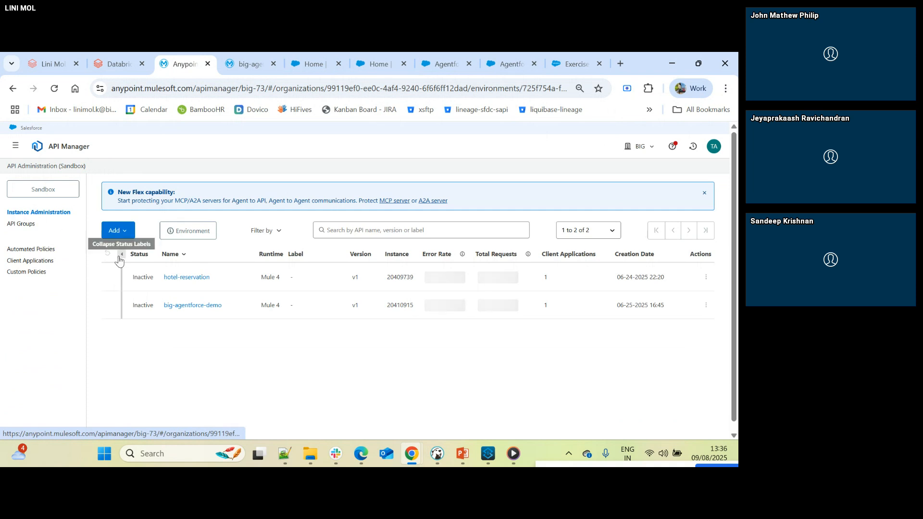
- Start adding a new API on the Mule Gateway runtime and proceed to the API selection stage
{"action": "left_click", "coordinate": [112, 230]}
{"action": "left_click", "coordinate": [128, 262]}
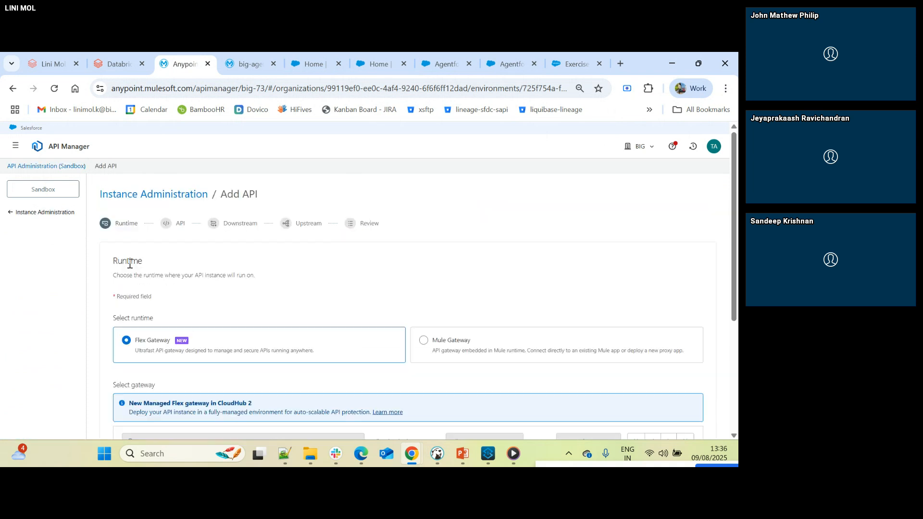
{"action": "left_click", "coordinate": [434, 344]}
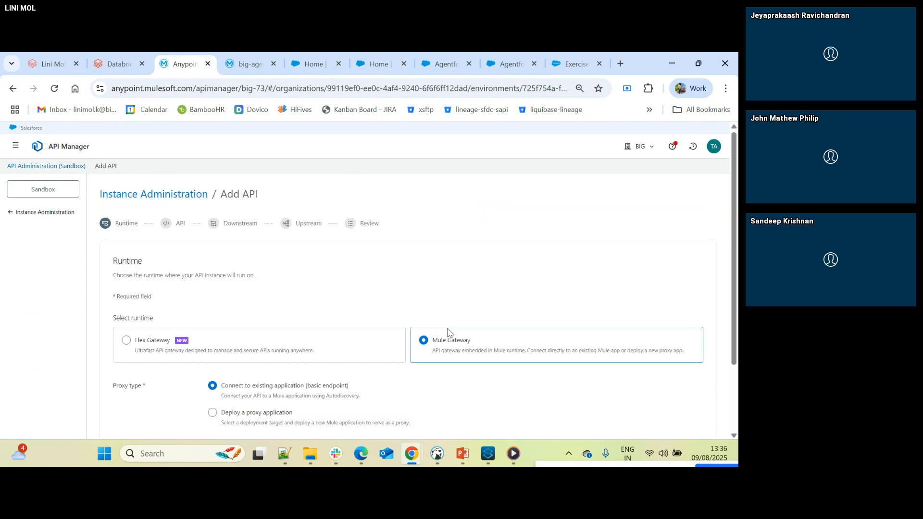
{"action": "scroll", "coordinate": [448, 332], "scroll_direction": "down", "scroll_amount": 2}
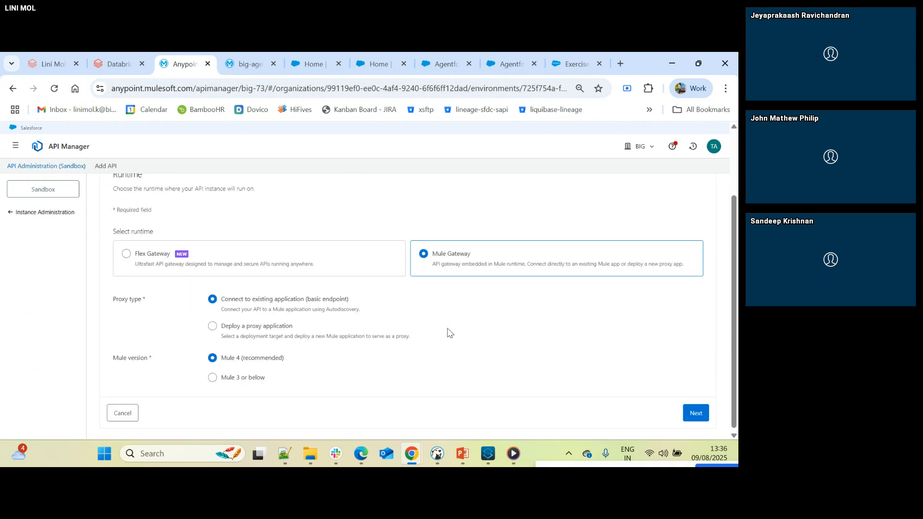
{"action": "left_click", "coordinate": [707, 418]}
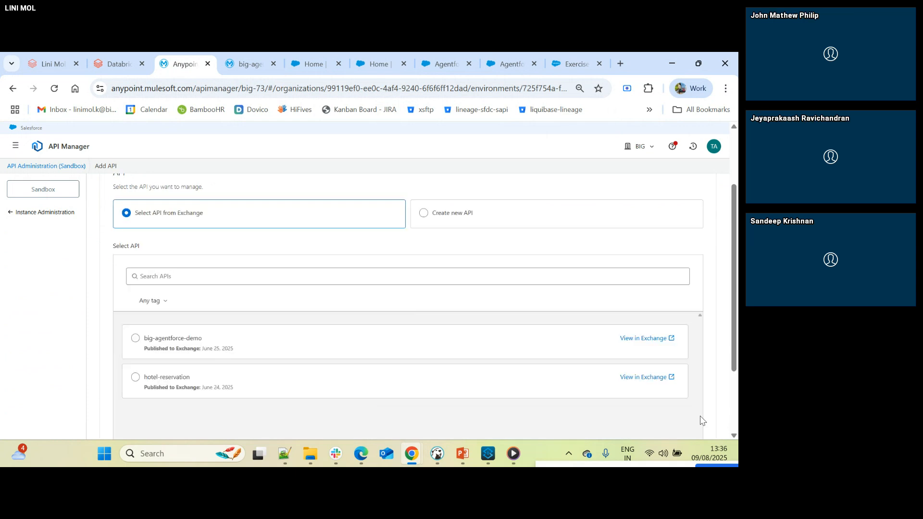
- Select big-agentforce-demo from Exchange as the API to manage and review its asset type and version settings
{"action": "scroll", "coordinate": [113, 228], "scroll_direction": "up", "scroll_amount": 2}
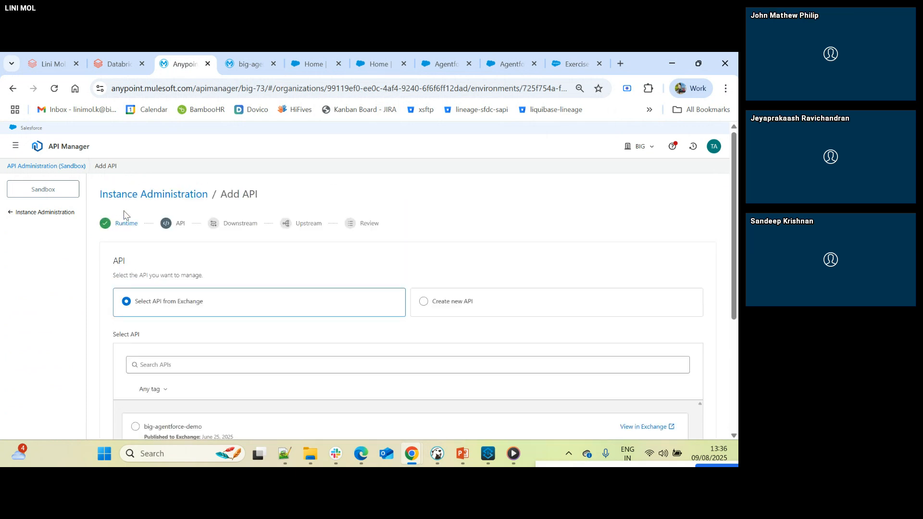
{"action": "scroll", "coordinate": [208, 242], "scroll_direction": "down", "scroll_amount": 4}
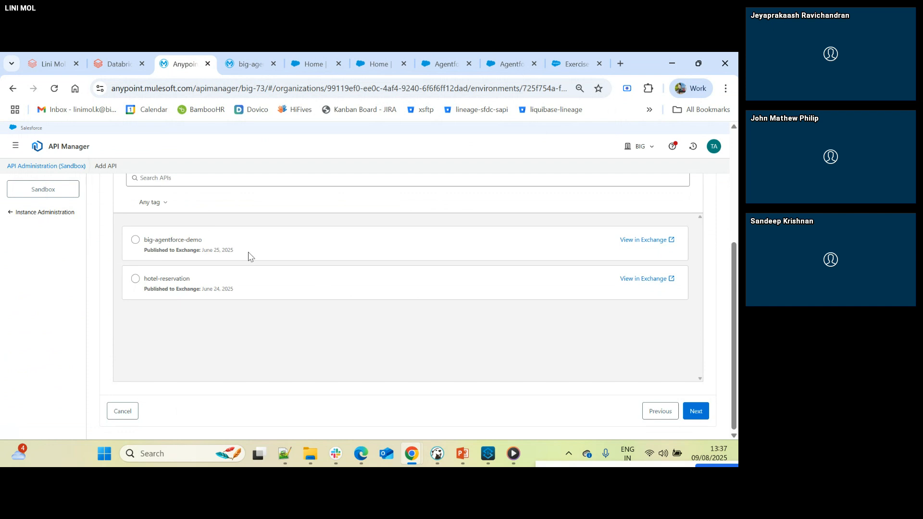
{"action": "left_click", "coordinate": [136, 240]}
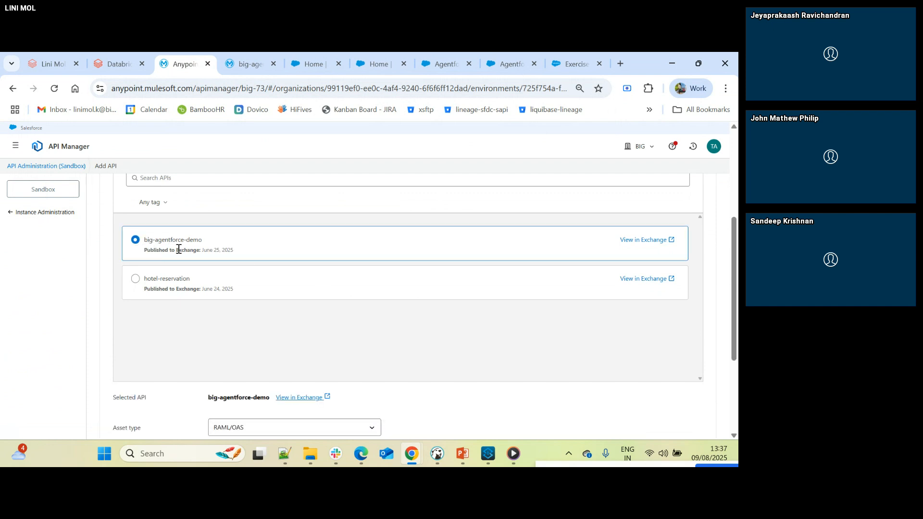
{"action": "scroll", "coordinate": [309, 351], "scroll_direction": "down", "scroll_amount": 3}
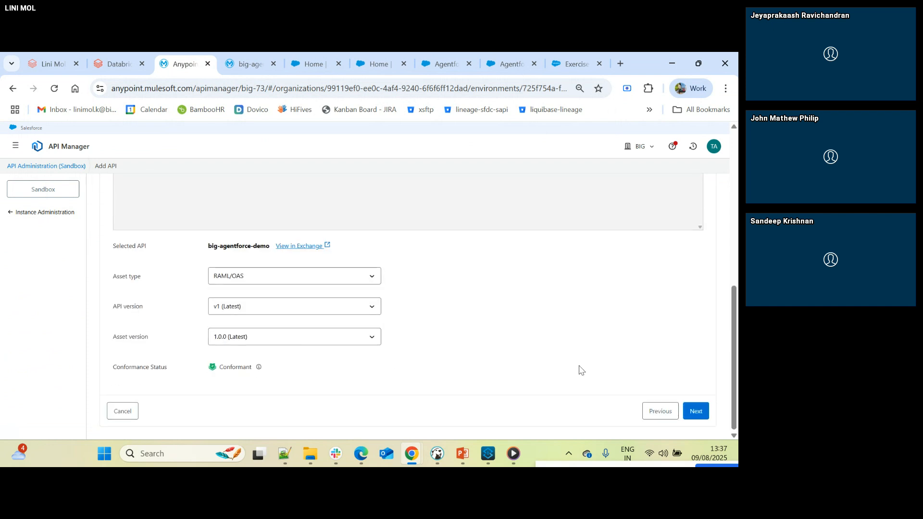
{"action": "scroll", "coordinate": [581, 369], "scroll_direction": "up", "scroll_amount": 8}
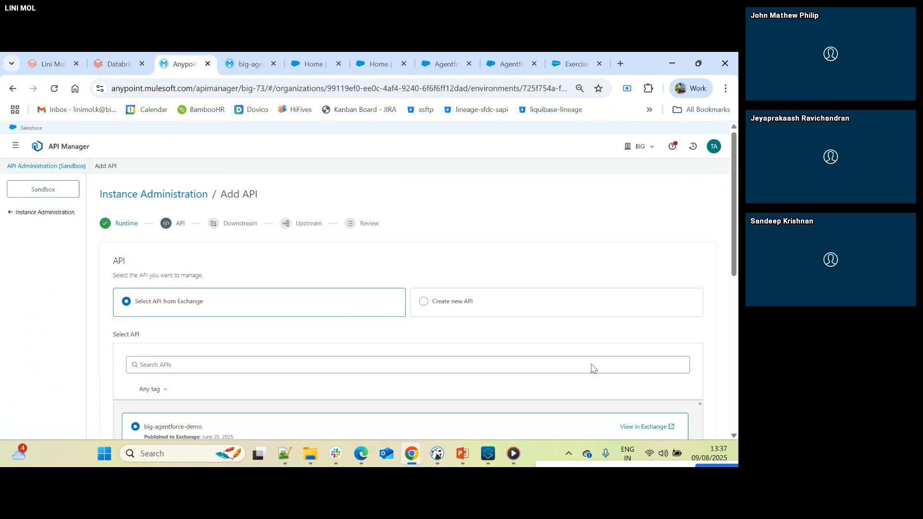
{"action": "scroll", "coordinate": [428, 331], "scroll_direction": "down", "scroll_amount": 5}
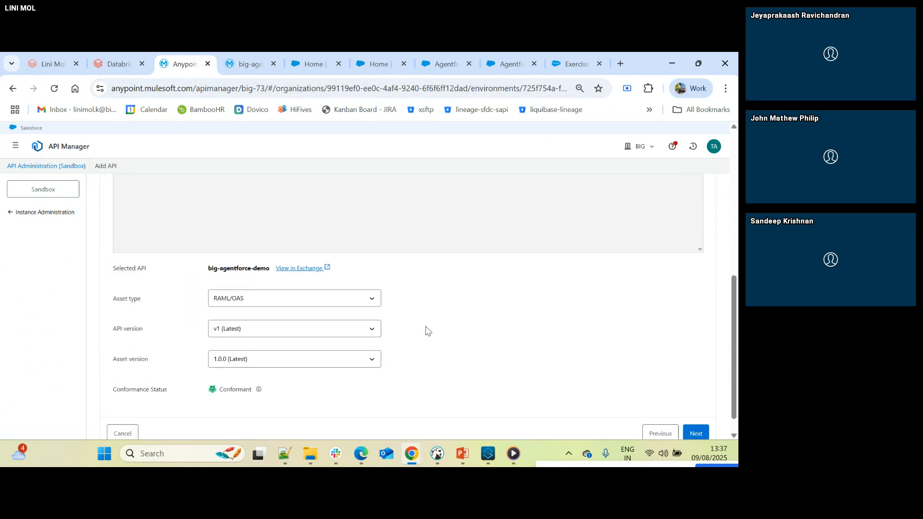
{"action": "scroll", "coordinate": [426, 330], "scroll_direction": "up", "scroll_amount": 5}
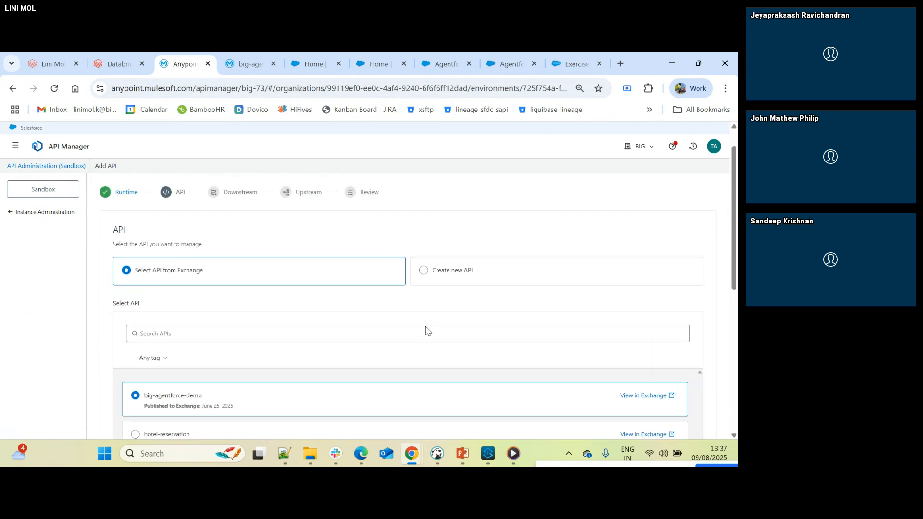
- Abandon the new API setup and open the big-agentforce-demo summary from the Instance Administration list
{"action": "left_click", "coordinate": [10, 214]}
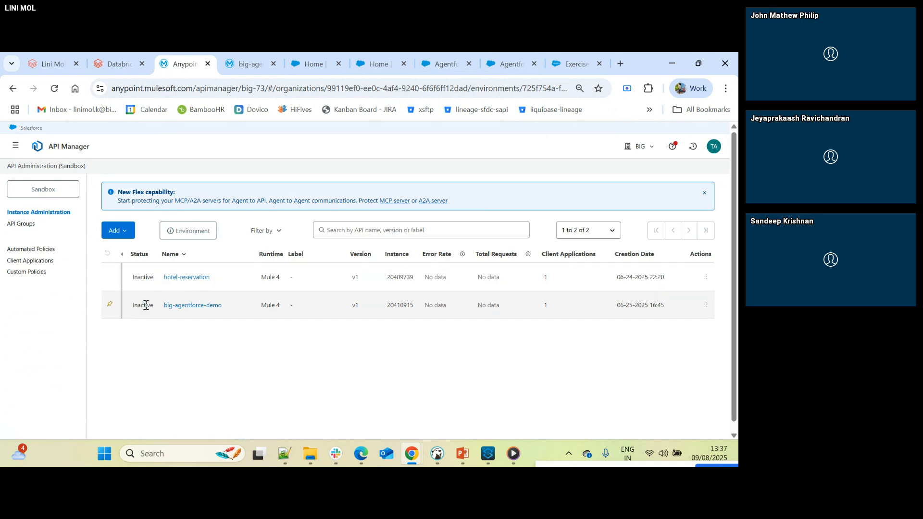
{"action": "left_click", "coordinate": [183, 306]}
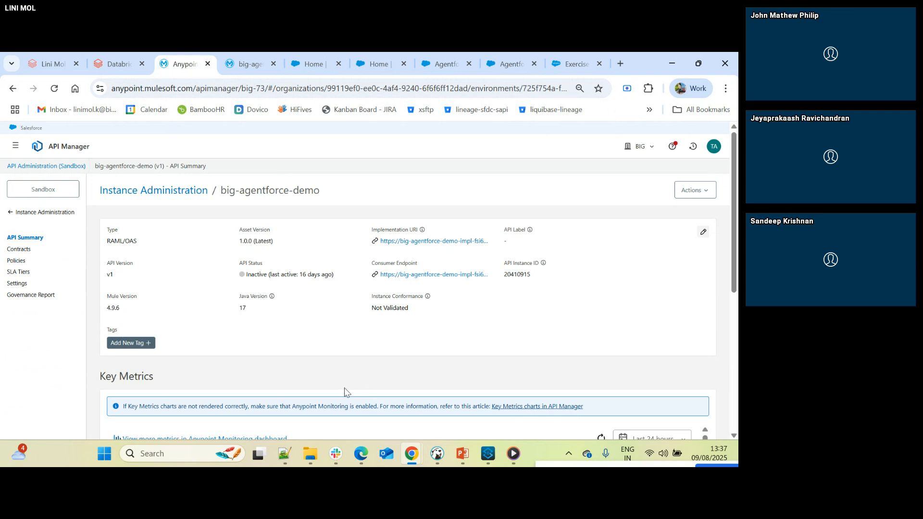
- Minimize Chrome, close the demo video in Media Player, and return to the Anypoint Platform window in Chrome
{"action": "left_click", "coordinate": [672, 63]}
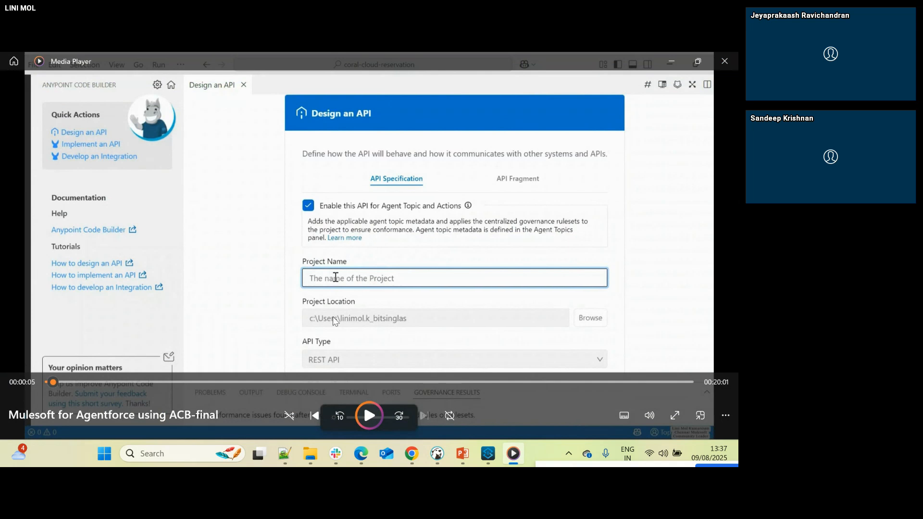
{"action": "left_click", "coordinate": [732, 68]}
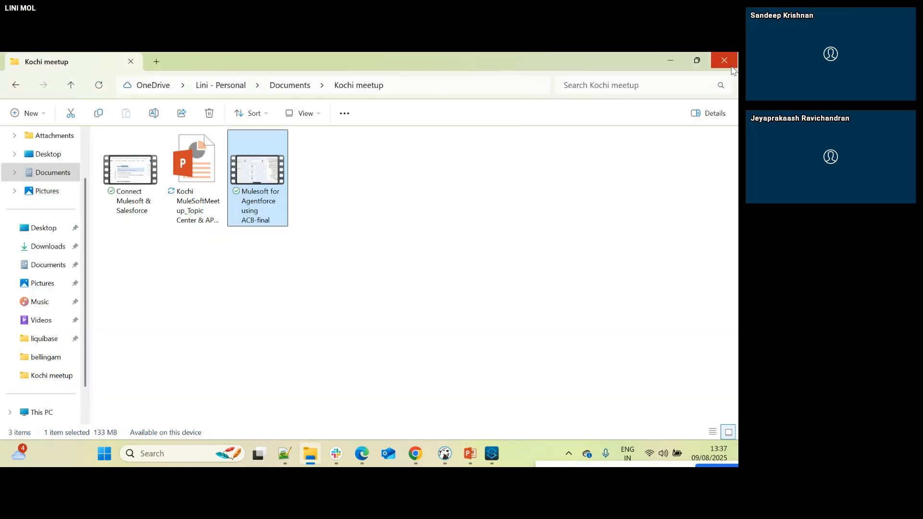
{"action": "mouse_move", "coordinate": [439, 459]}
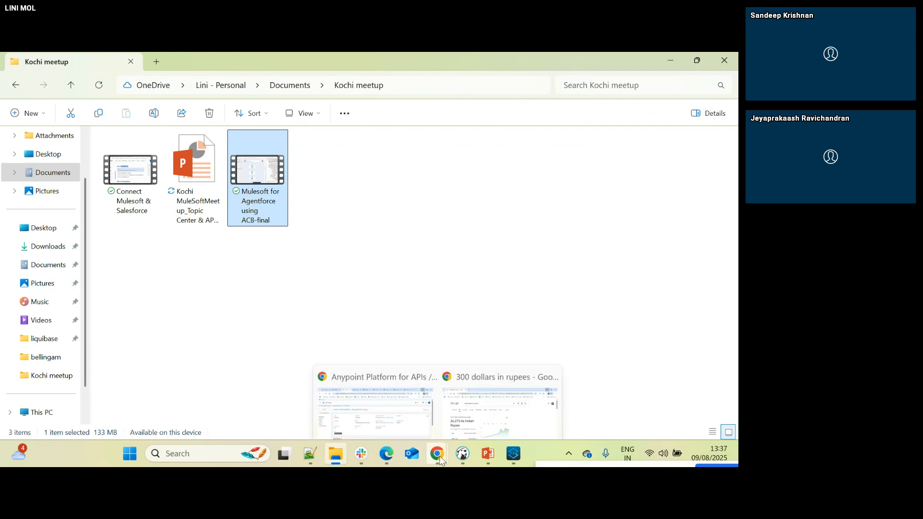
{"action": "left_click", "coordinate": [396, 408]}
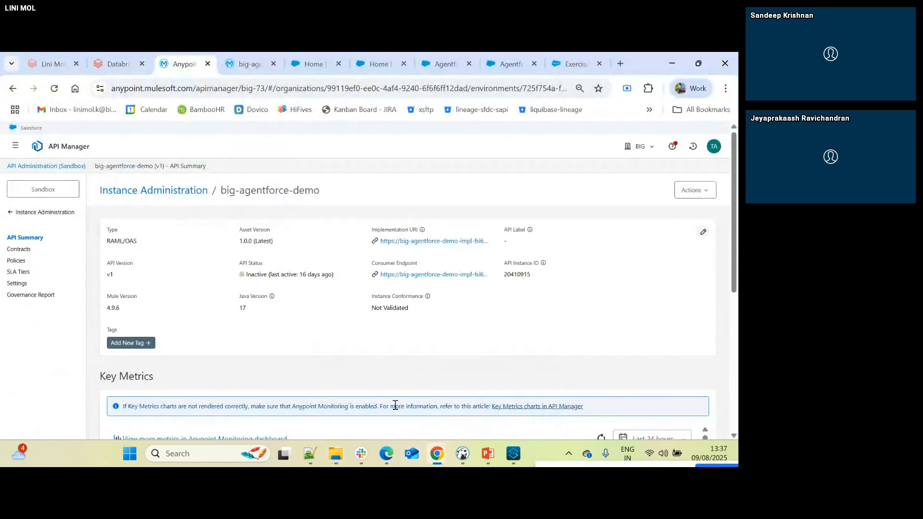
{"action": "left_click", "coordinate": [475, 355]}
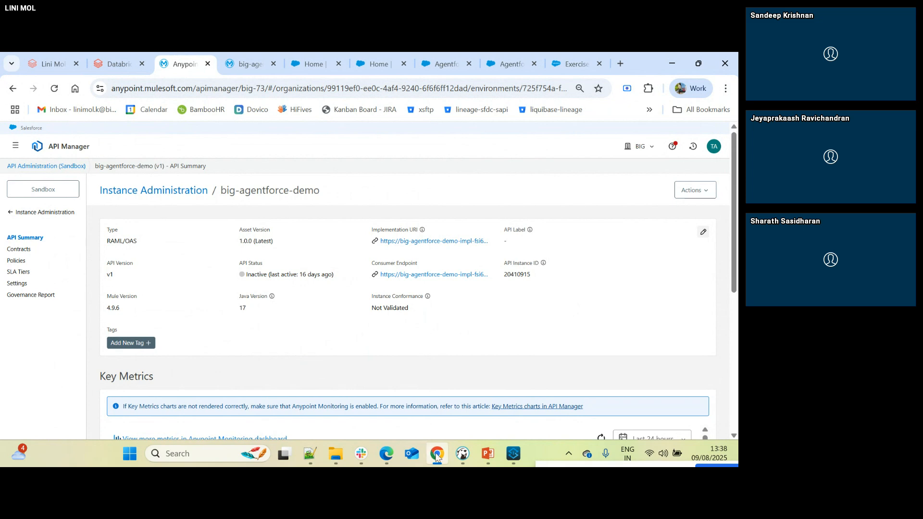
- Switch to the MuleSoft meetup room in Edge and stop sharing the screen
{"action": "mouse_move", "coordinate": [390, 455]}
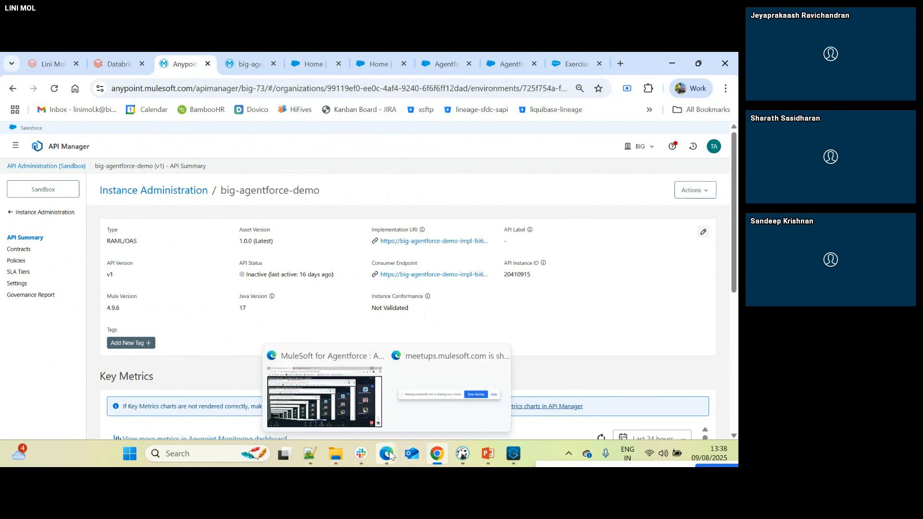
{"action": "left_click", "coordinate": [368, 413]}
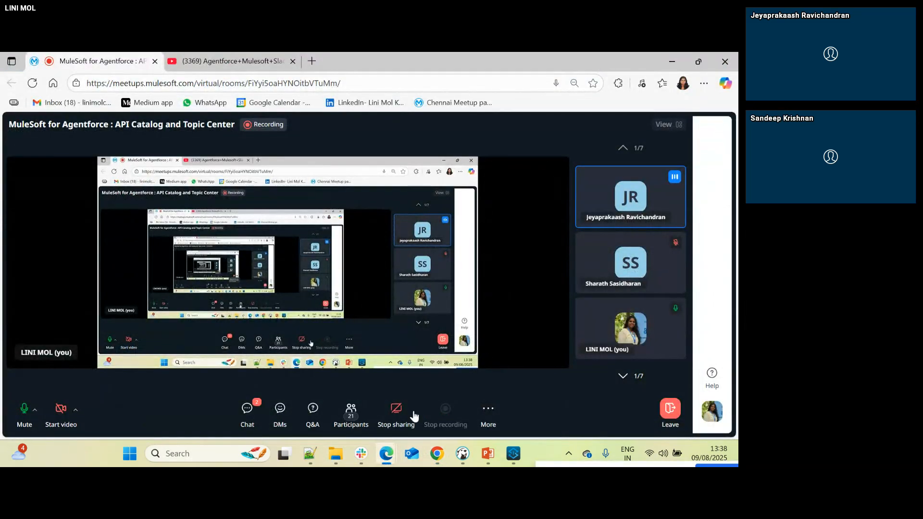
{"action": "left_click", "coordinate": [390, 411]}
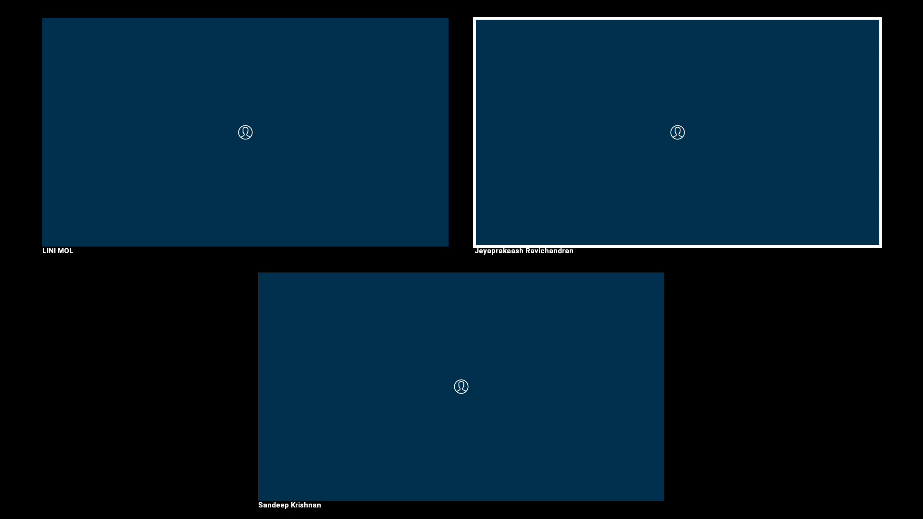